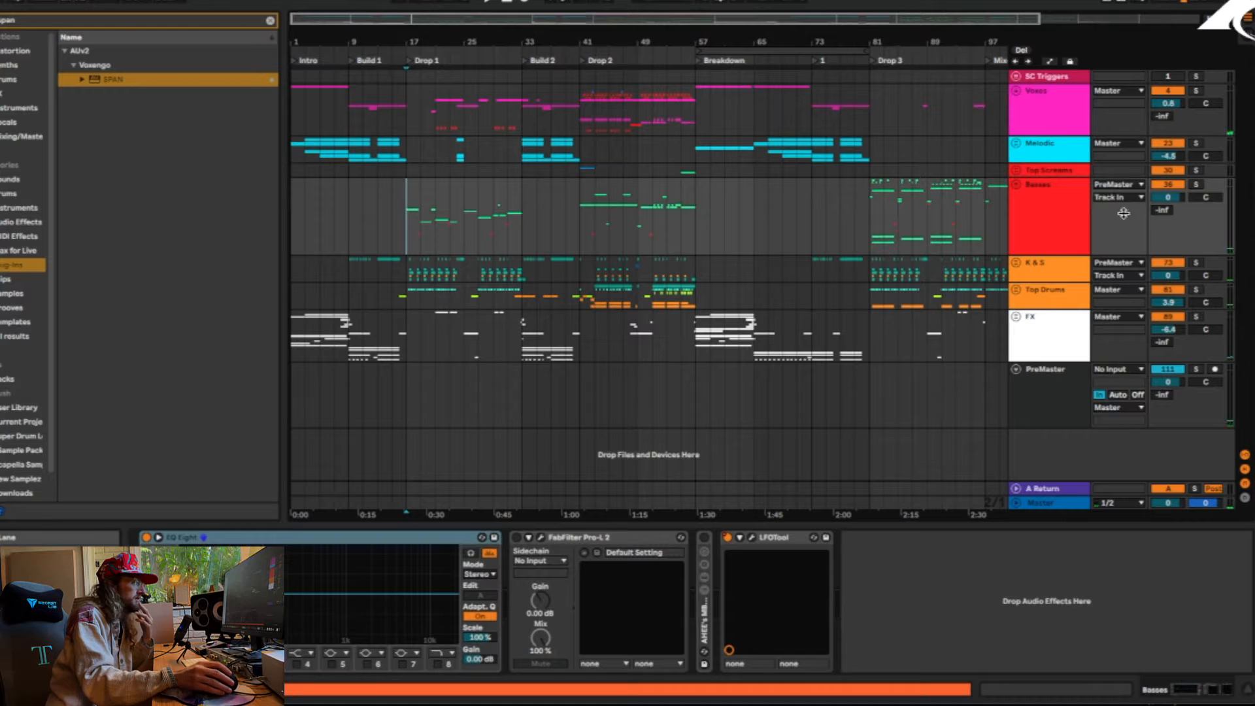
Solo the Main Bug 2 track inside the Basses group and audition its clips at the start of Drop 1
left_click(1016, 186)
scroll(459, 305, "down", 10)
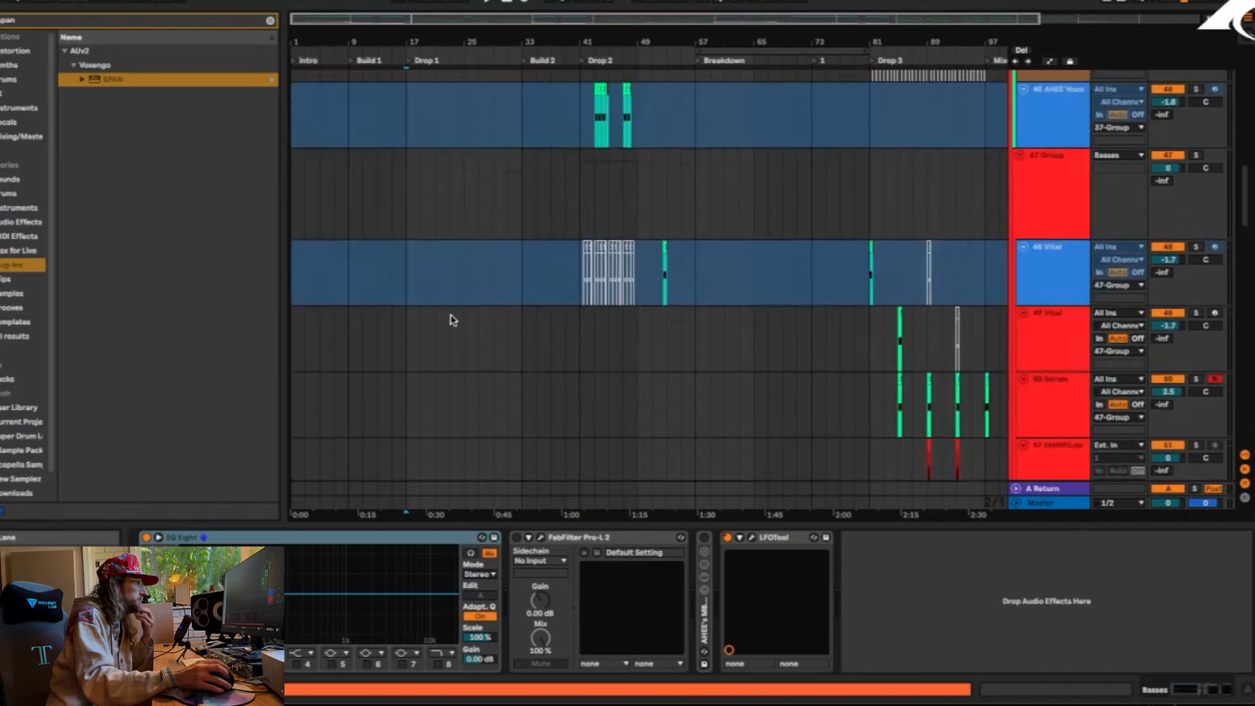
scroll(446, 316, "down", 5)
left_click(411, 270)
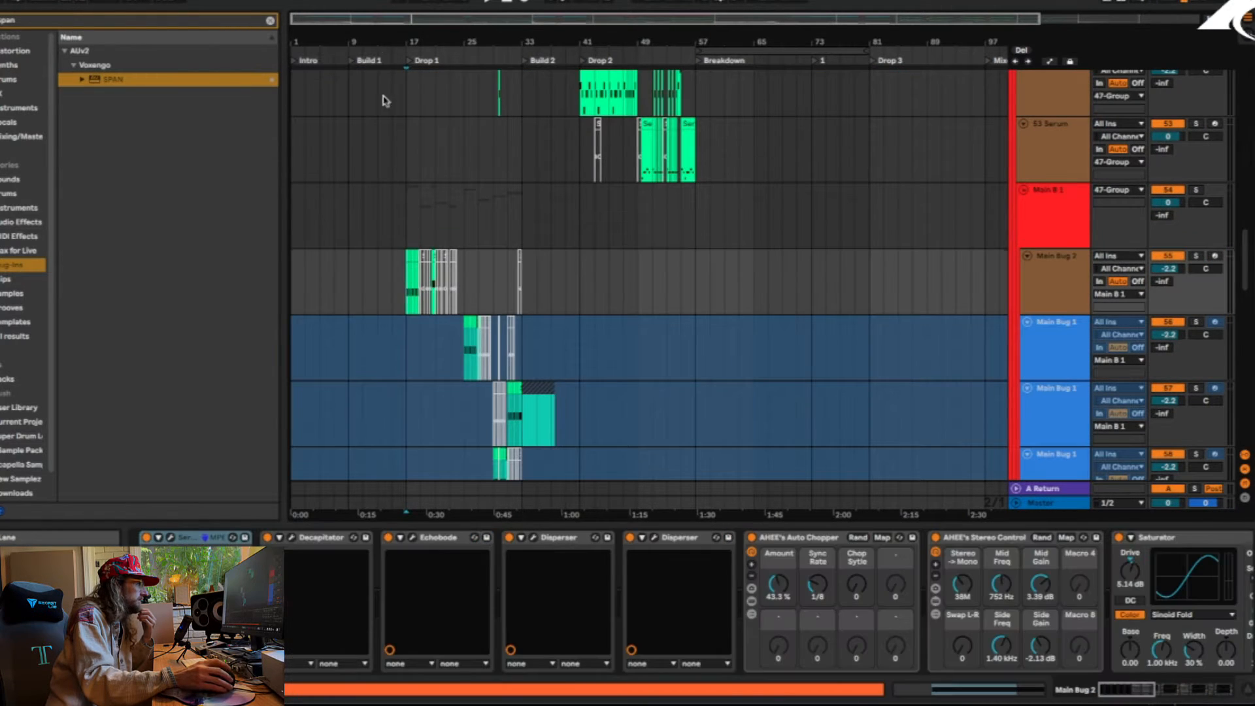
left_click_drag(401, 45, 634, 62)
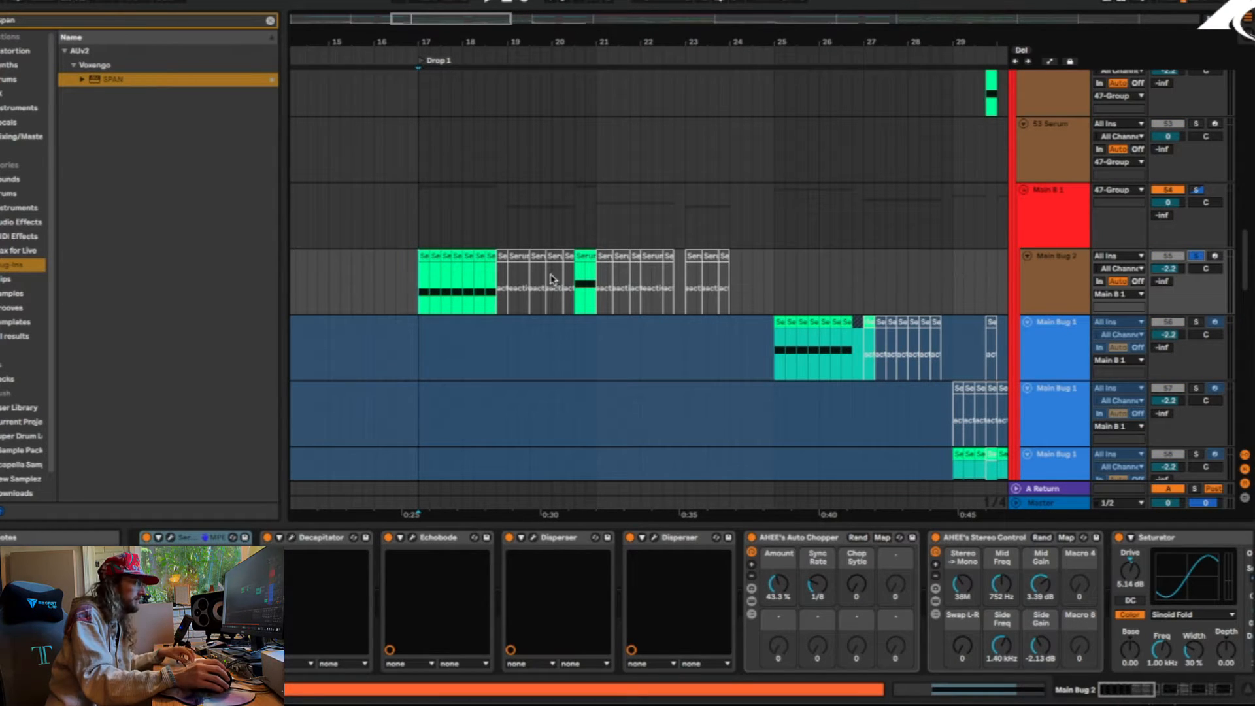
key("space")
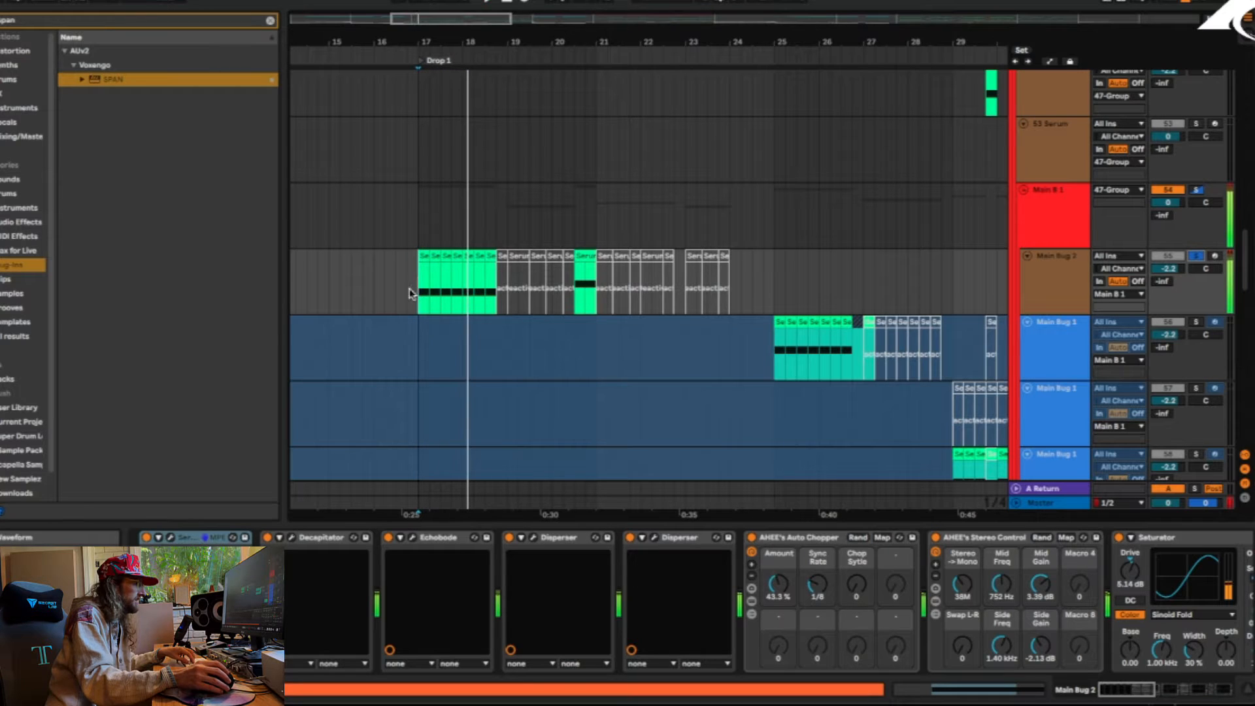
key("space")
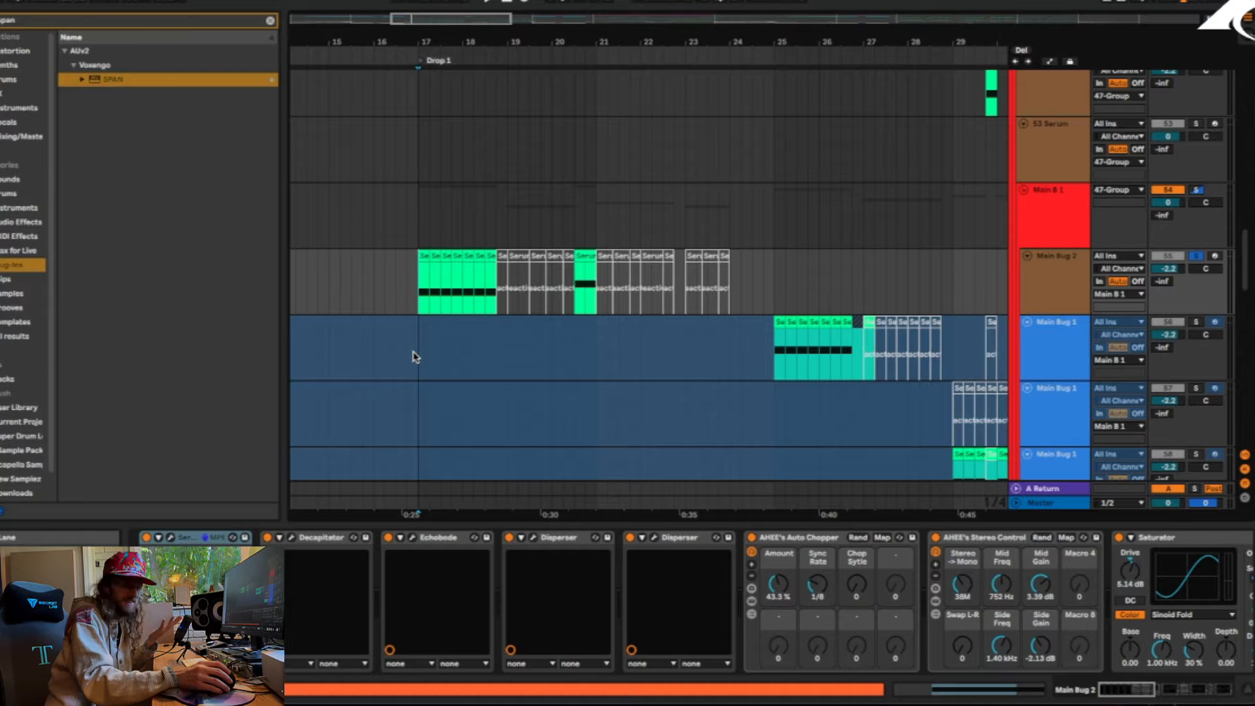
Open the Serum instrument on Main Bug 2 and inspect its effects and oscillator settings
left_click(170, 537)
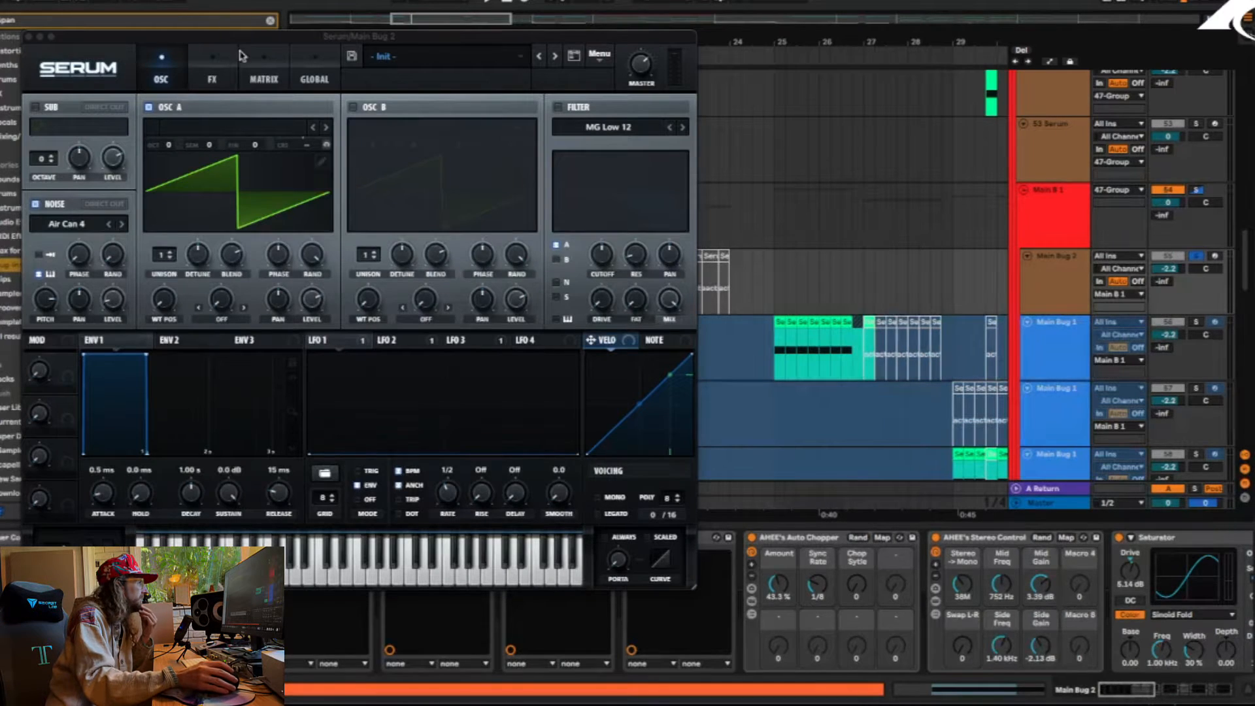
left_click(241, 57)
left_click(208, 64)
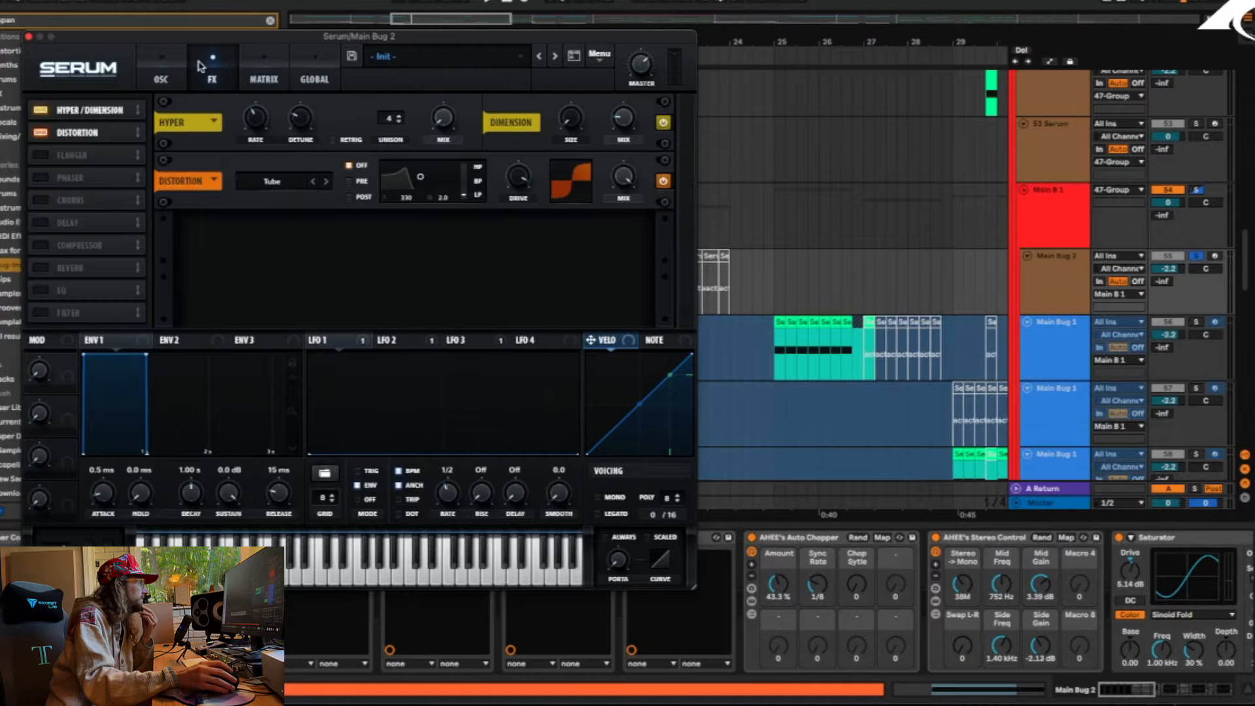
left_click(158, 73)
left_click_drag(156, 41, 190, 40)
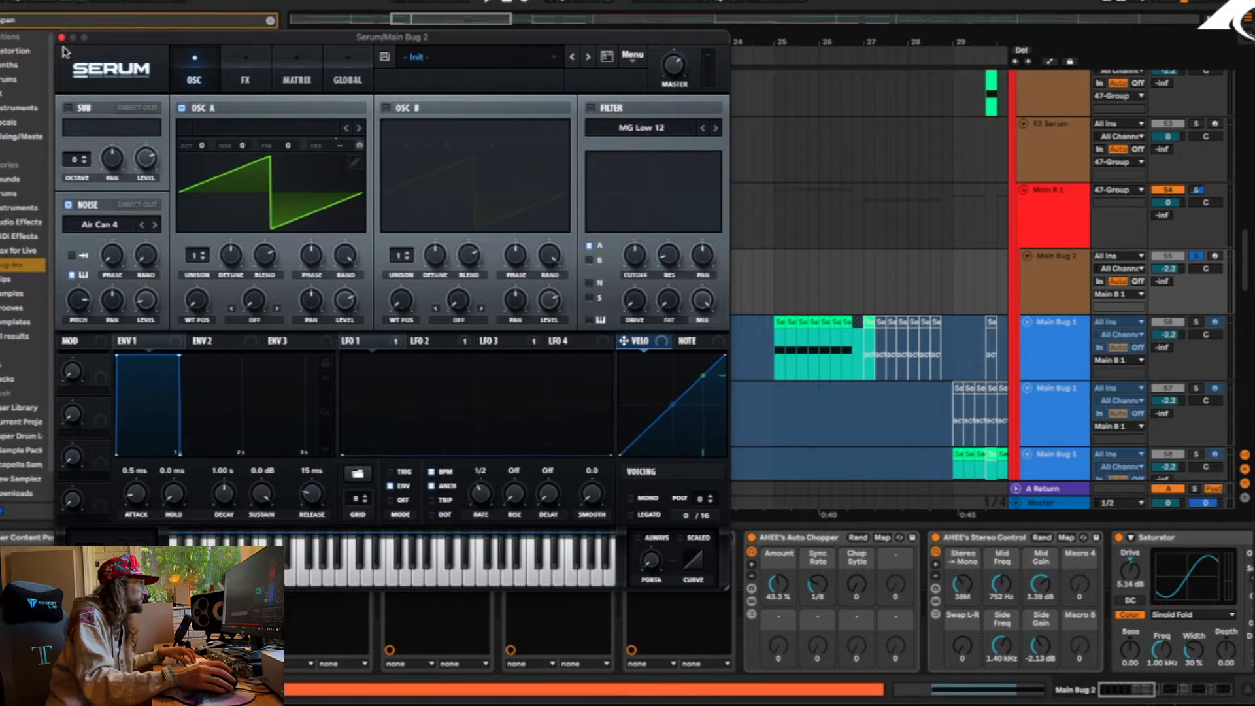
Compare the Main Bug 2 bass with Serum's Air Can 4 noise oscillator switched off and on again
left_click(68, 205)
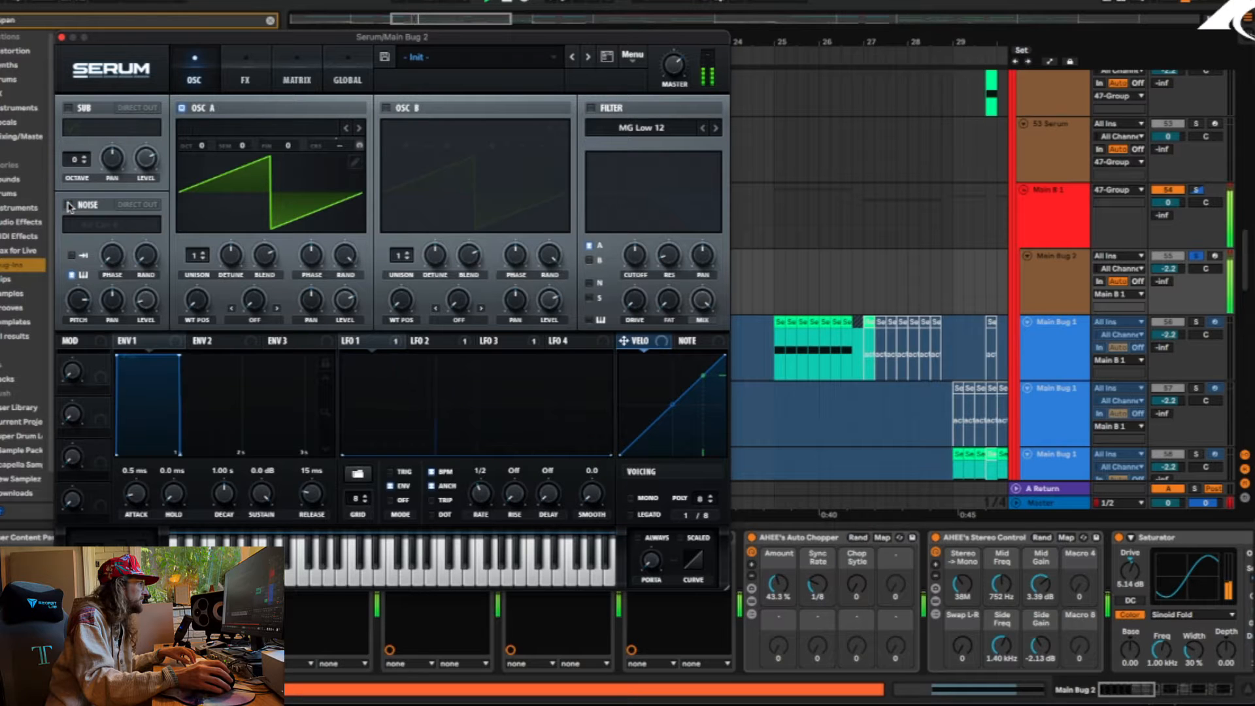
left_click(68, 205)
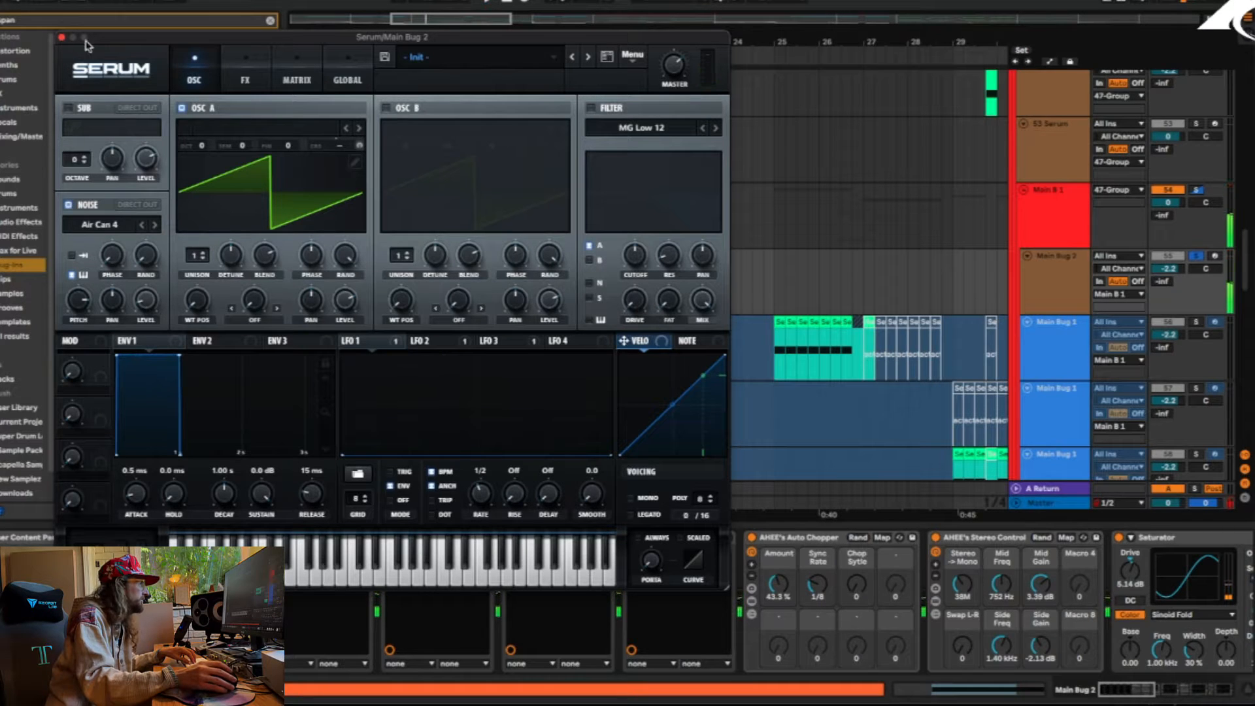
left_click_drag(108, 44, 213, 0)
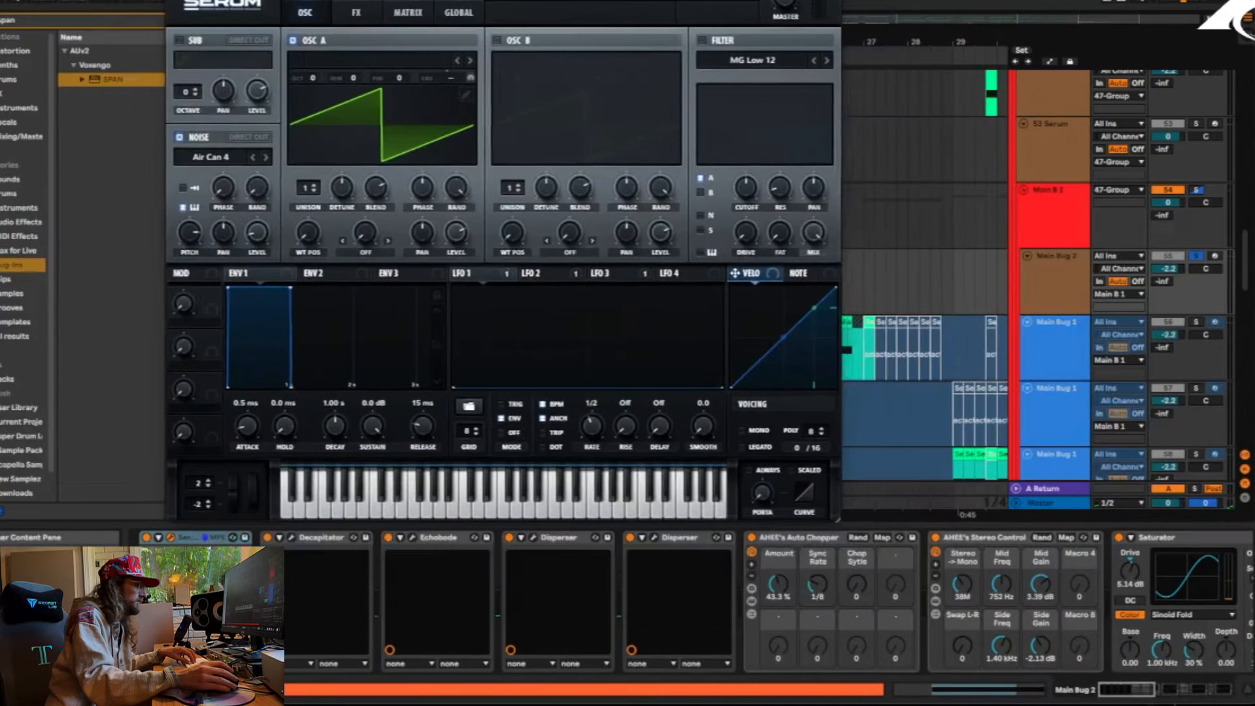
Group all of Main Bug 2's effects after Serum, from Decapitator through the final EQ Eight, into one rack
left_click(327, 541)
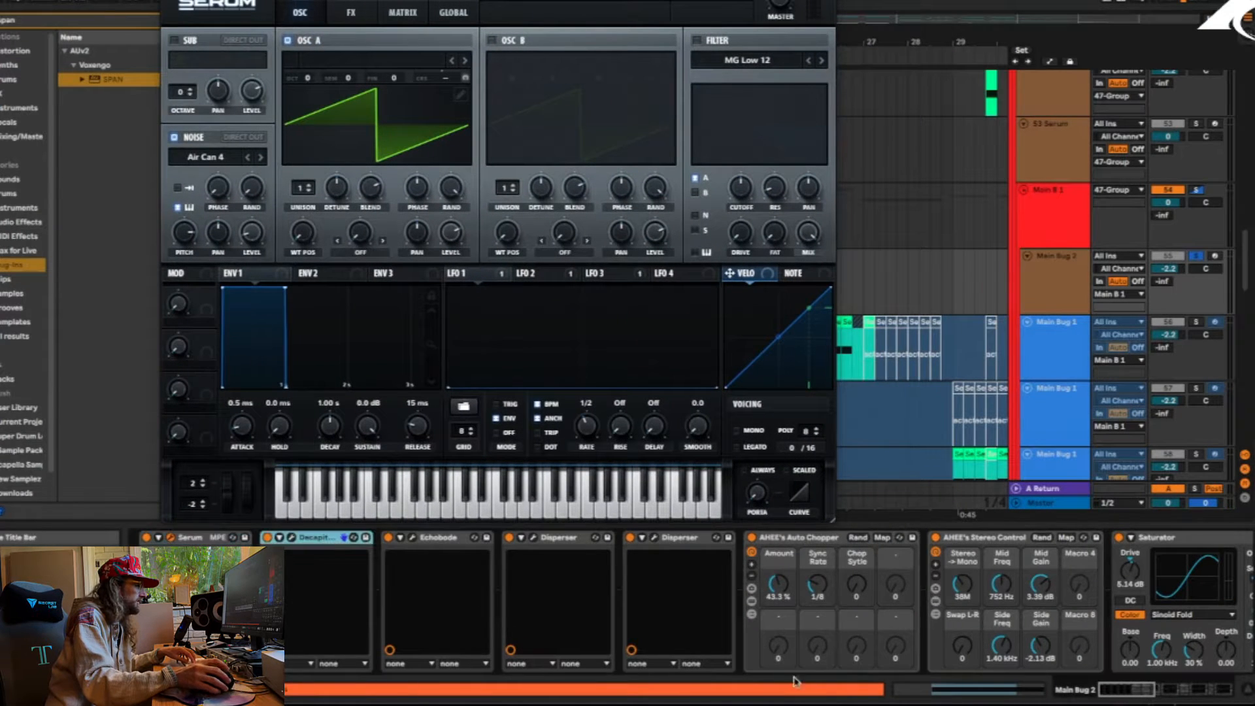
left_click(1125, 694)
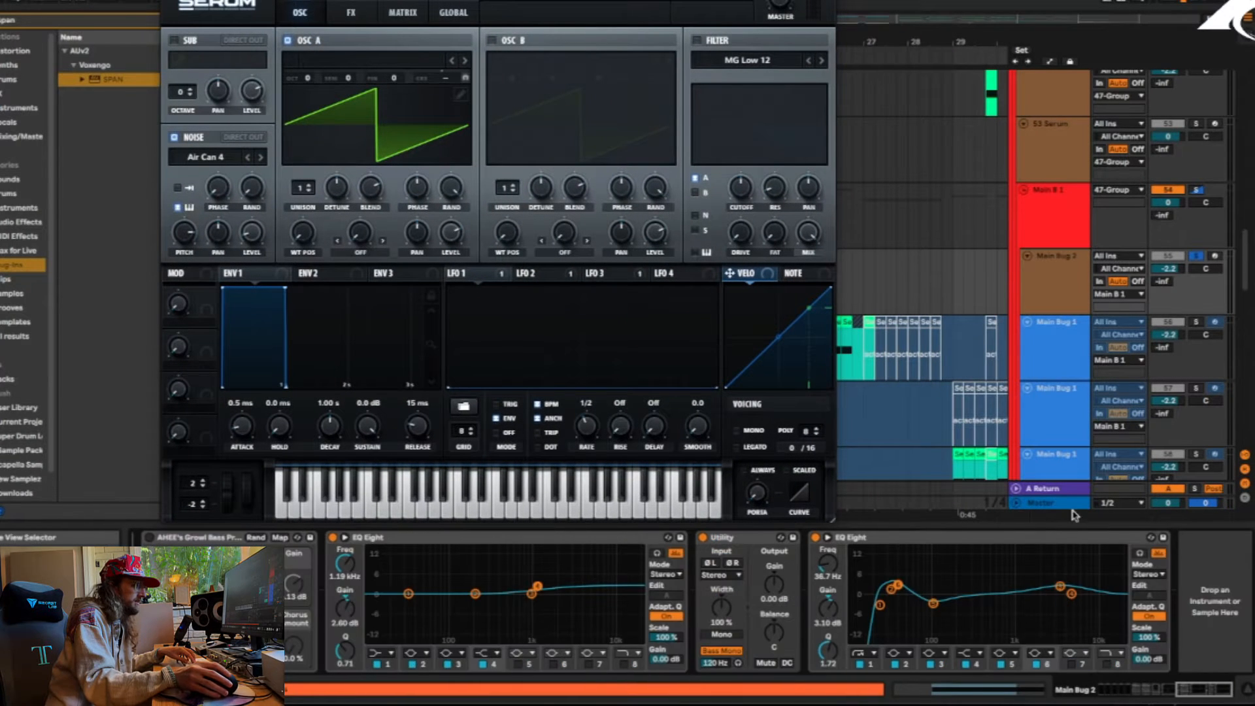
right_click(1007, 537)
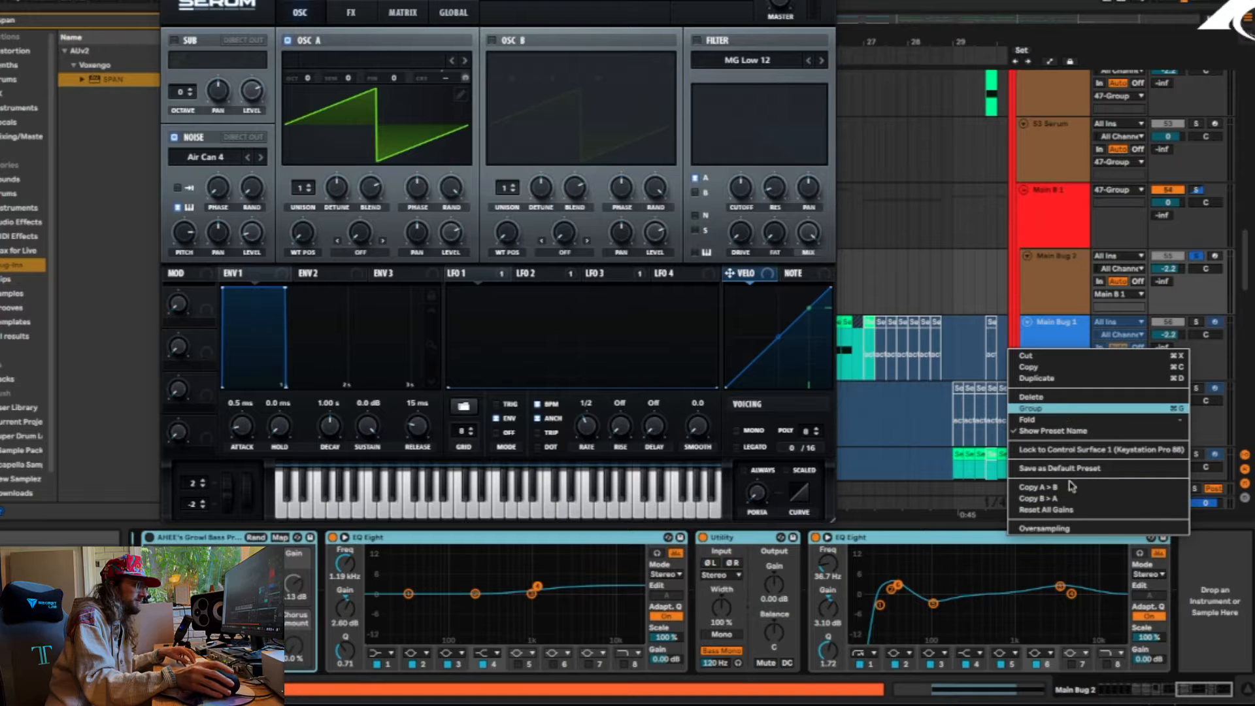
left_click(1173, 691)
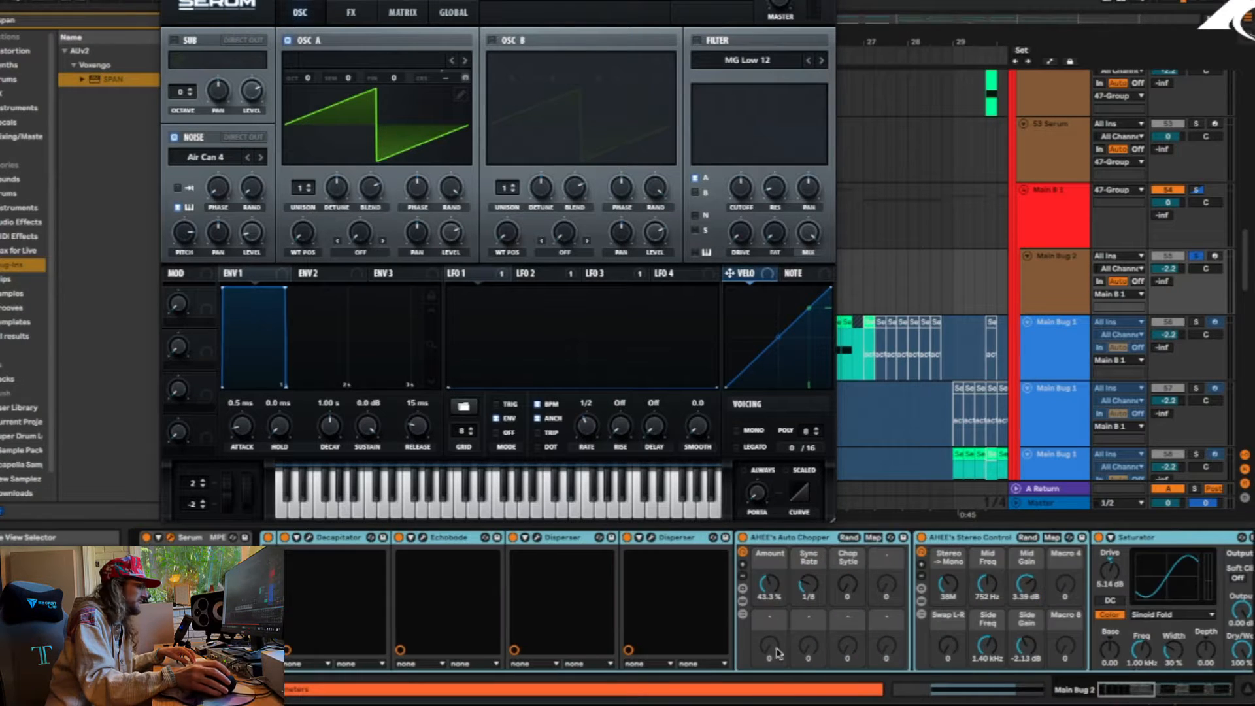
Audition the raw Serum sound with the effects rack bypassed, toggling noise, Distortion and Hyper/Dimension, and re-enable everything
left_click(268, 538)
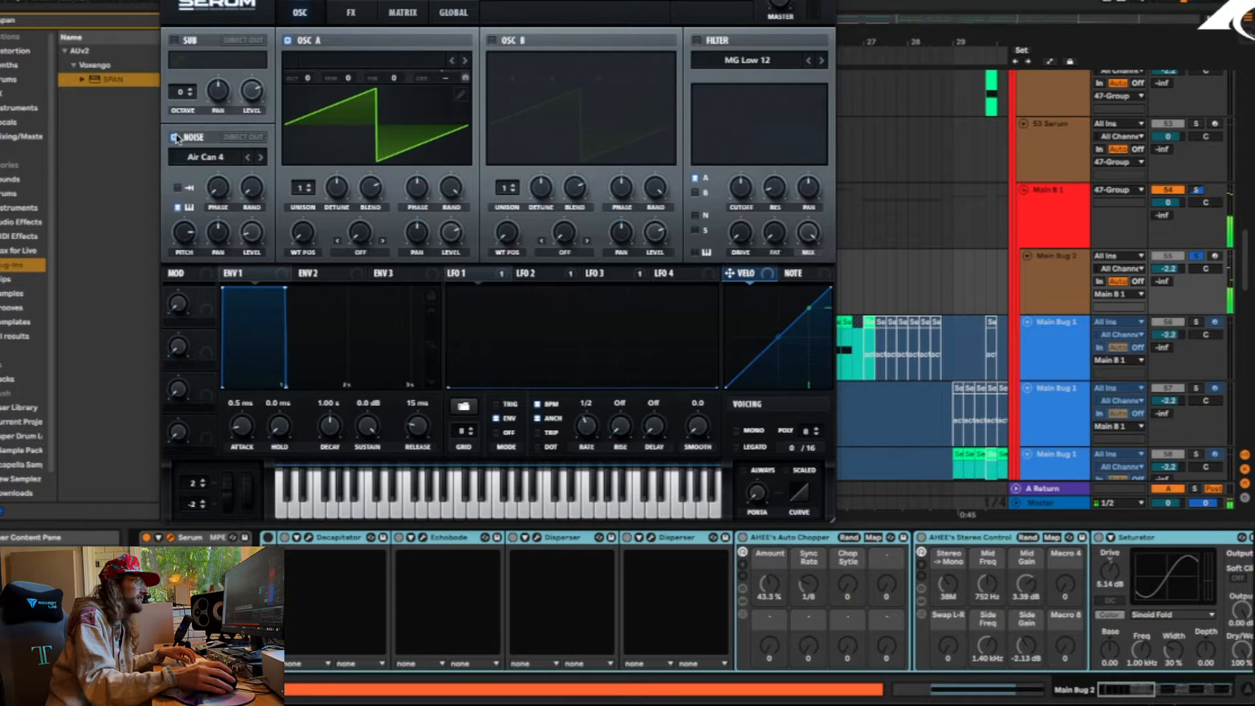
left_click(348, 13)
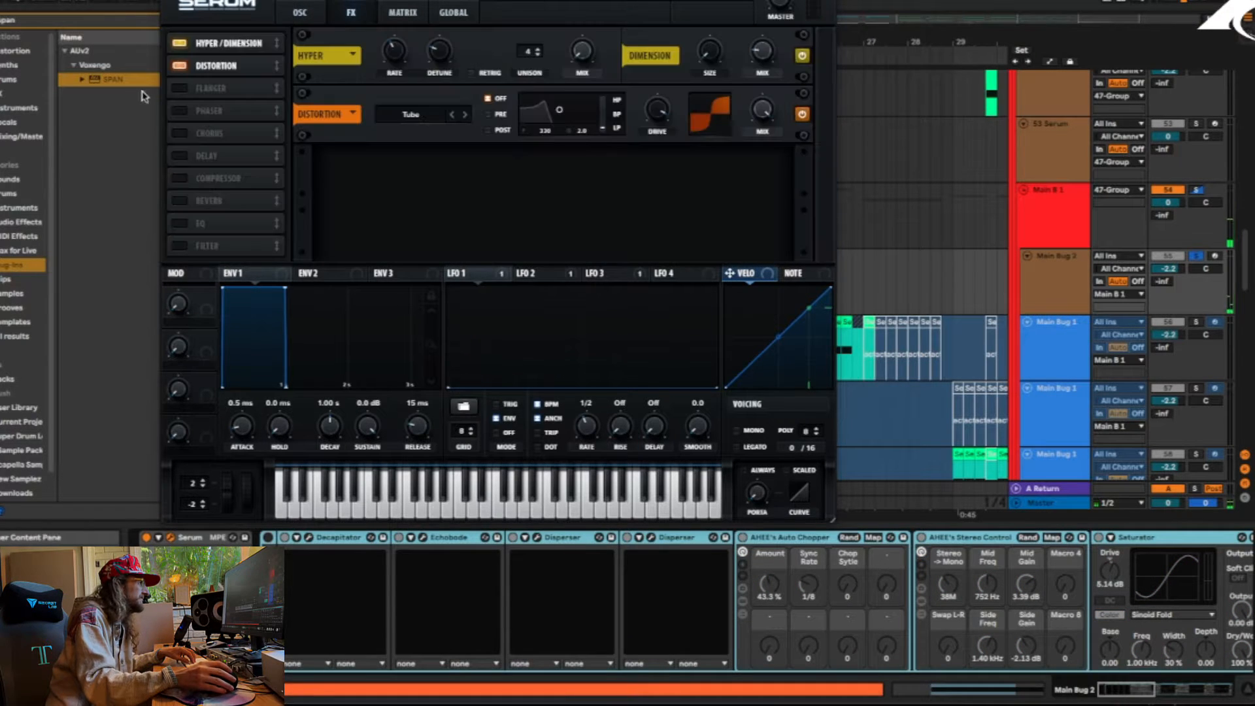
left_click(180, 66)
left_click(178, 43)
left_click(319, 14)
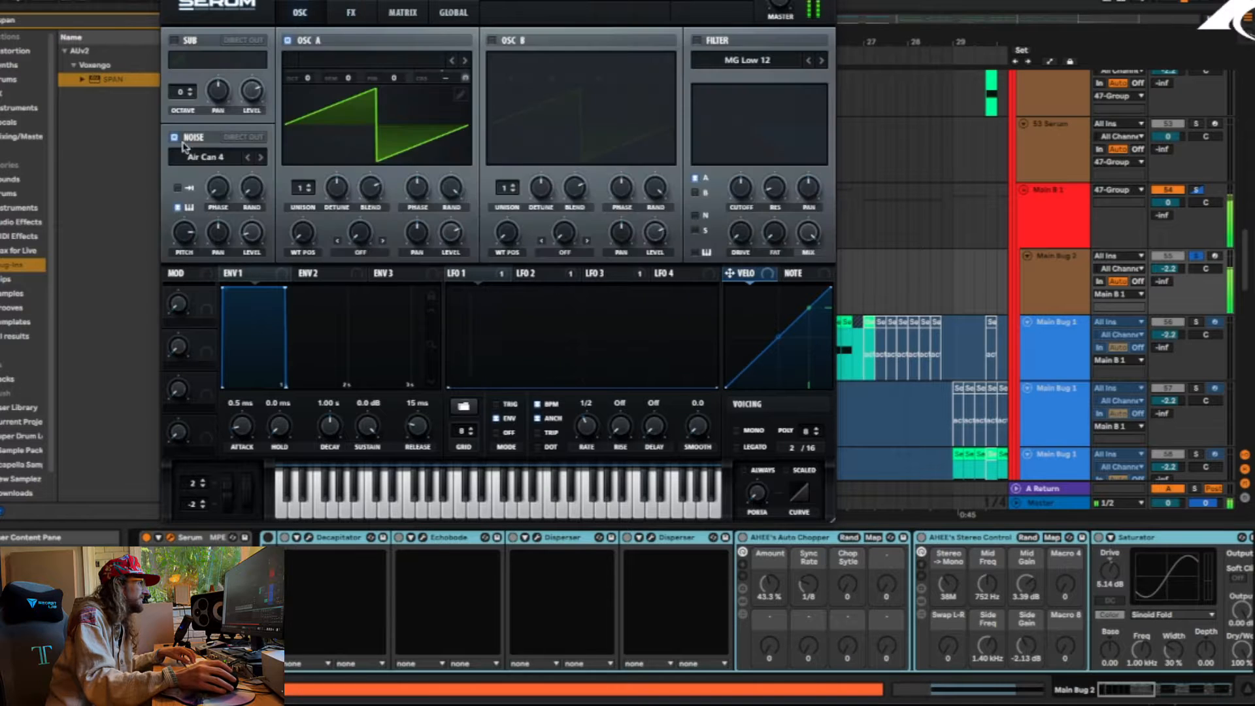
left_click(174, 138)
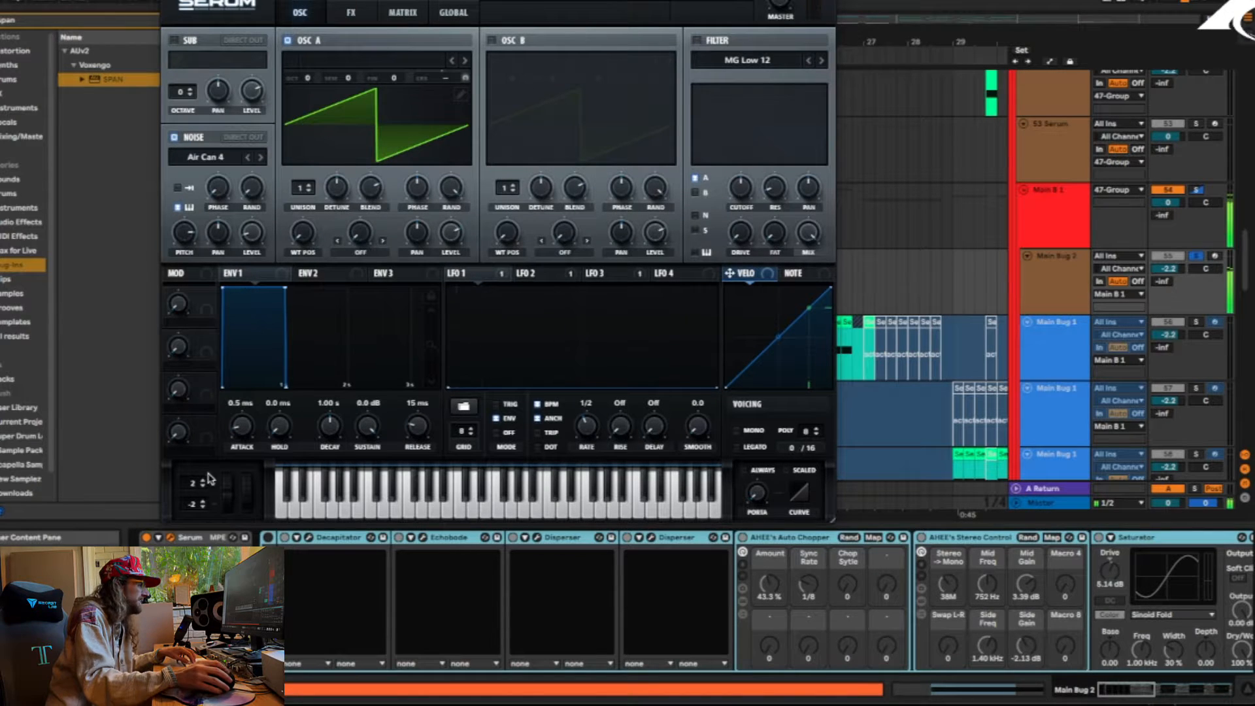
left_click(268, 537)
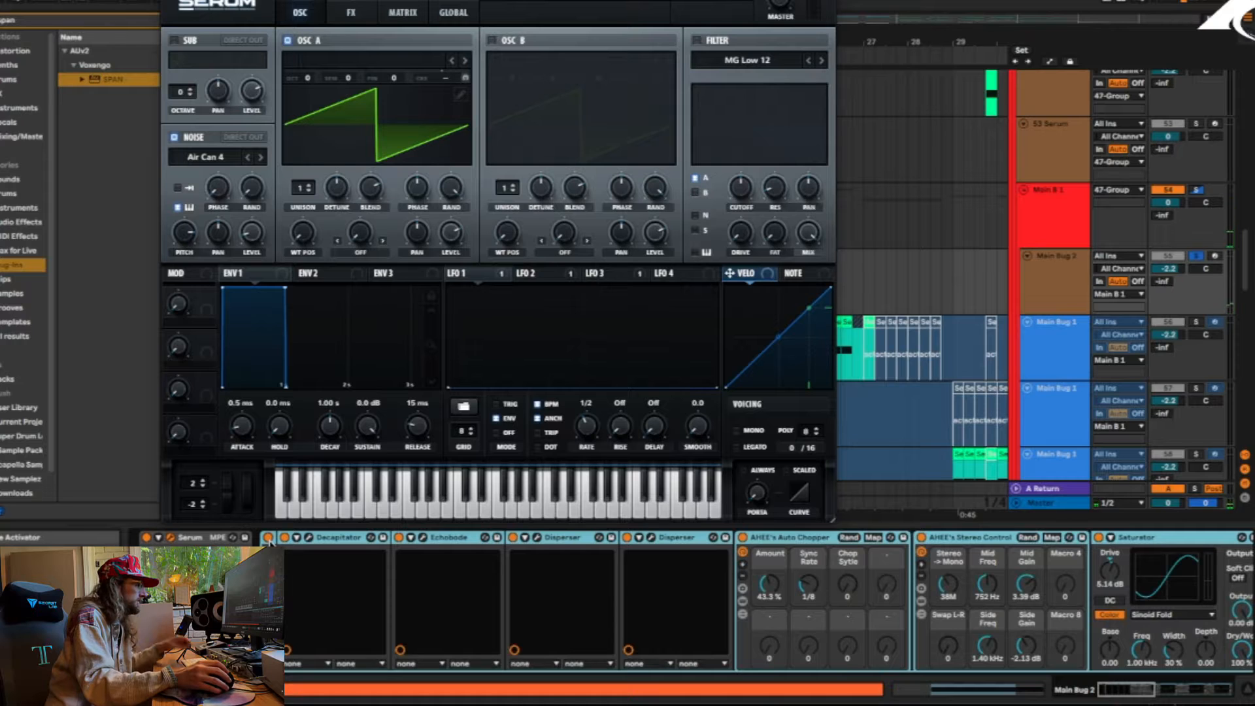
Open Echobode in the Main Bug 2 effects rack and compare the sound with it bypassed and re-enabled
left_click(333, 537)
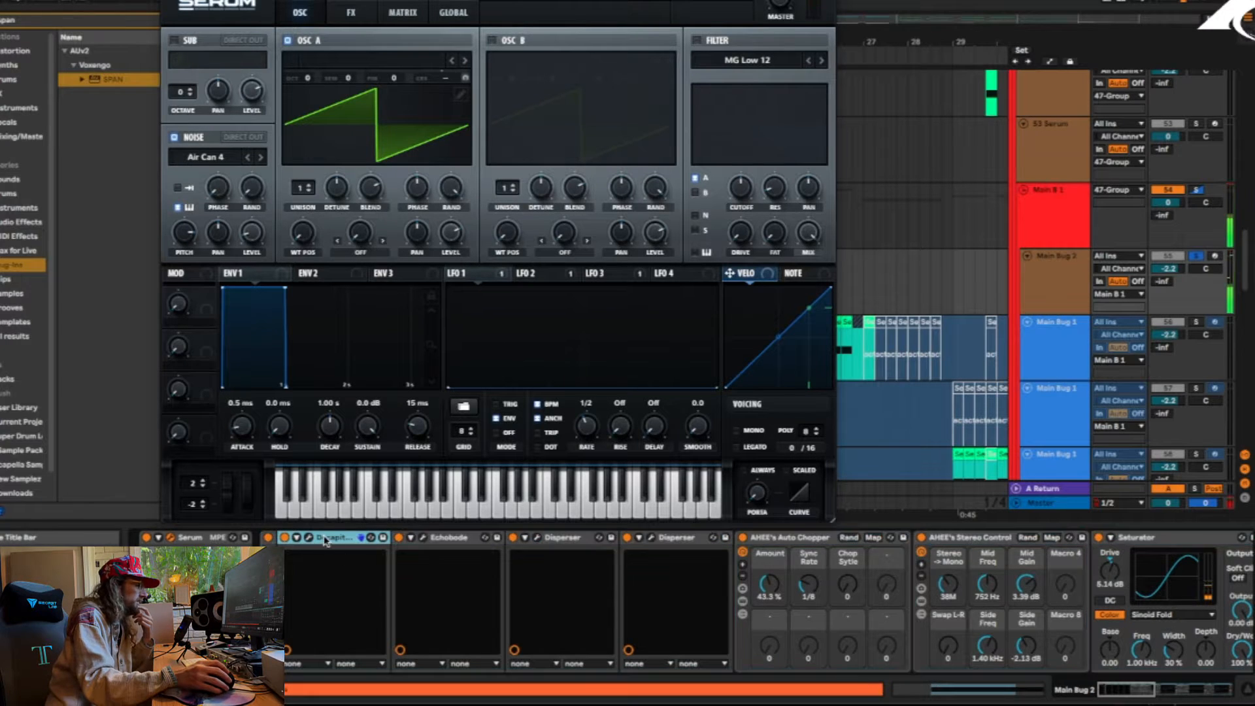
left_click(443, 540)
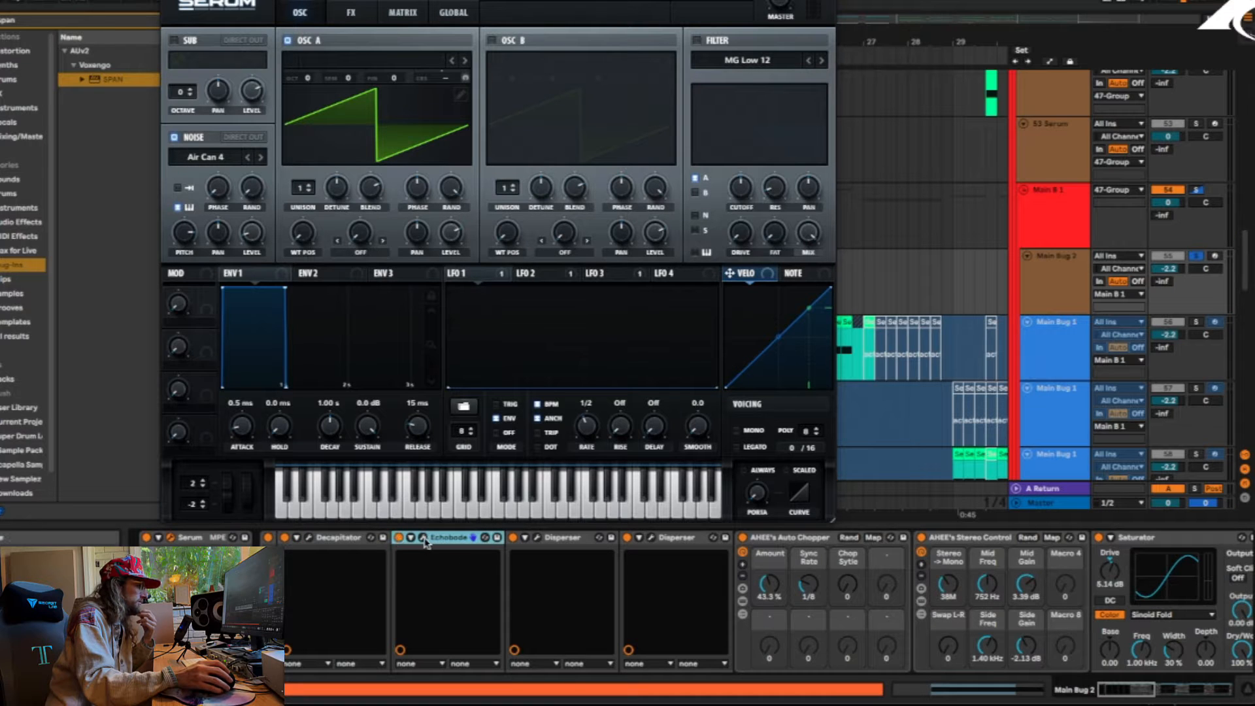
left_click(424, 539)
left_click_drag(92, 42, 850, 35)
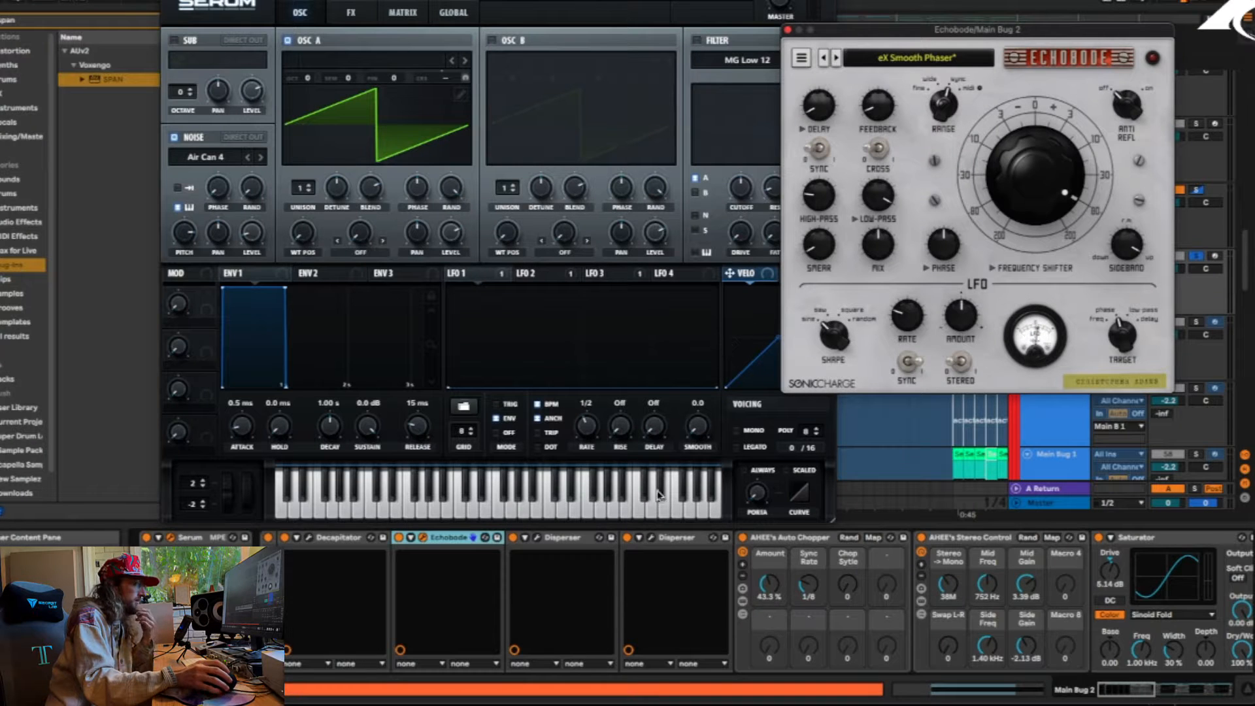
left_click(399, 537)
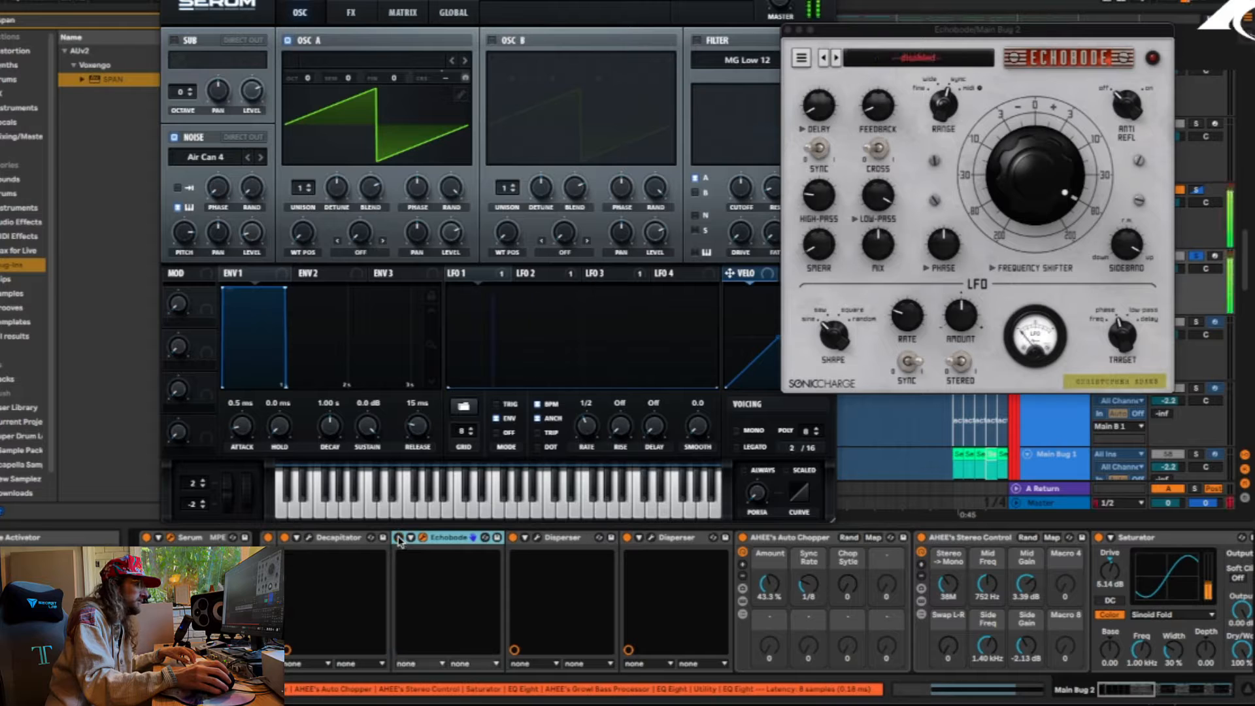
left_click(399, 537)
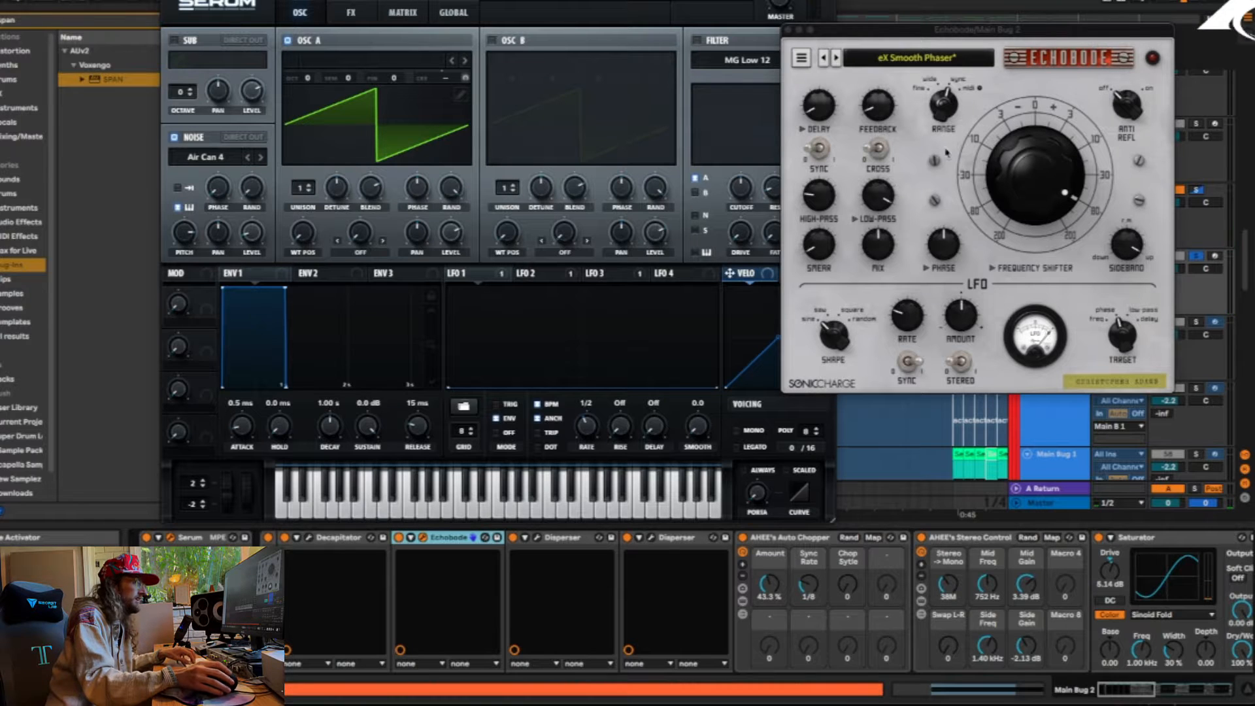
Review Decapitator, both Dispersers and AHEE's Auto Chopper in the rack, toggling the Auto Chopper to hear its effect
left_click(552, 600)
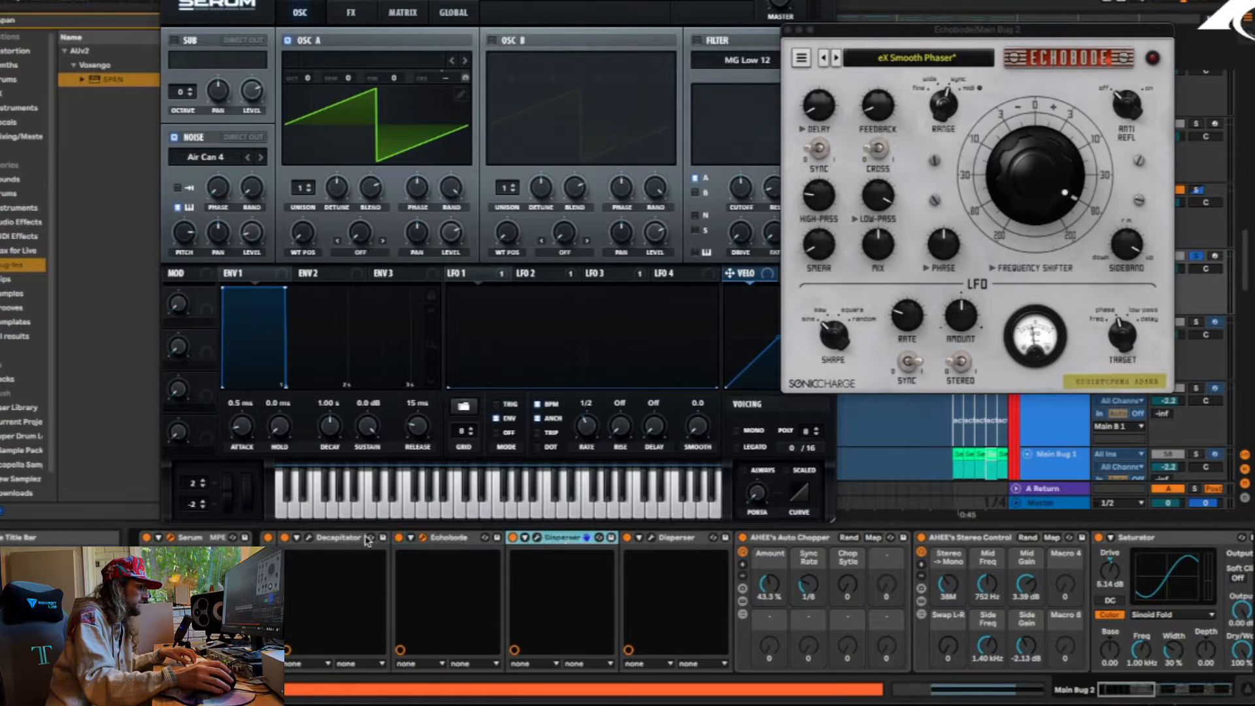
left_click(326, 540)
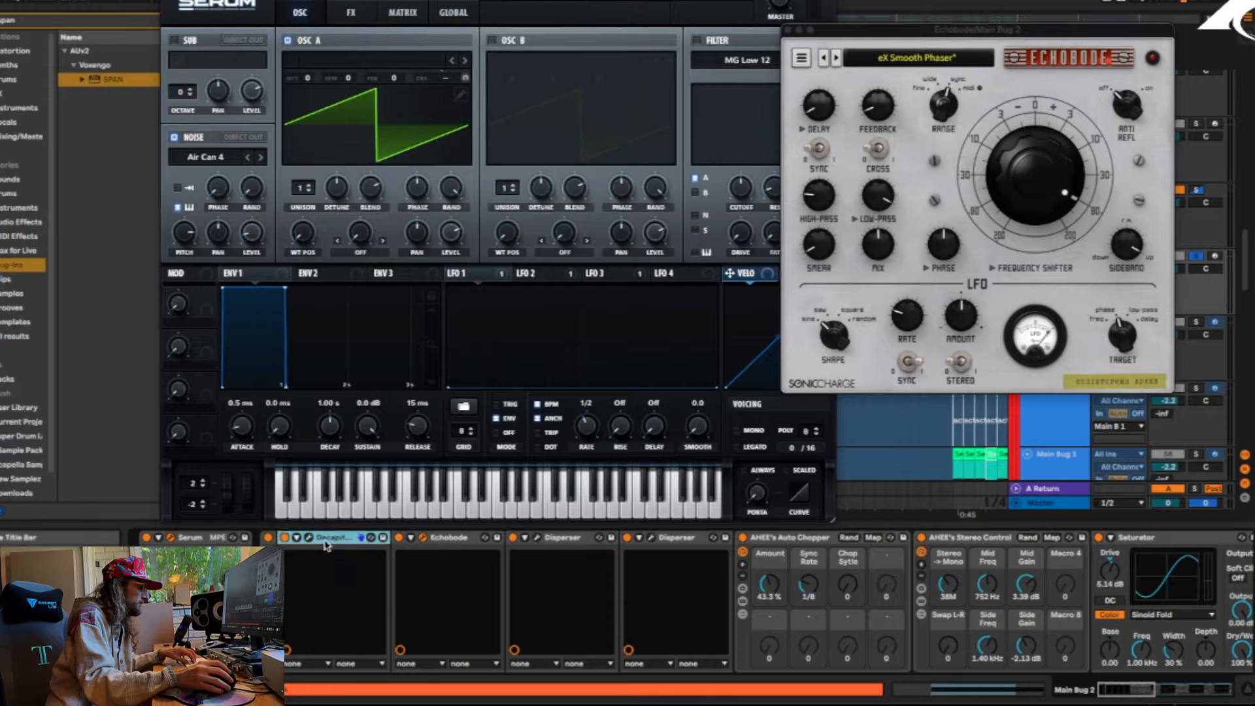
left_click(586, 540)
left_click(673, 537)
left_click(796, 538)
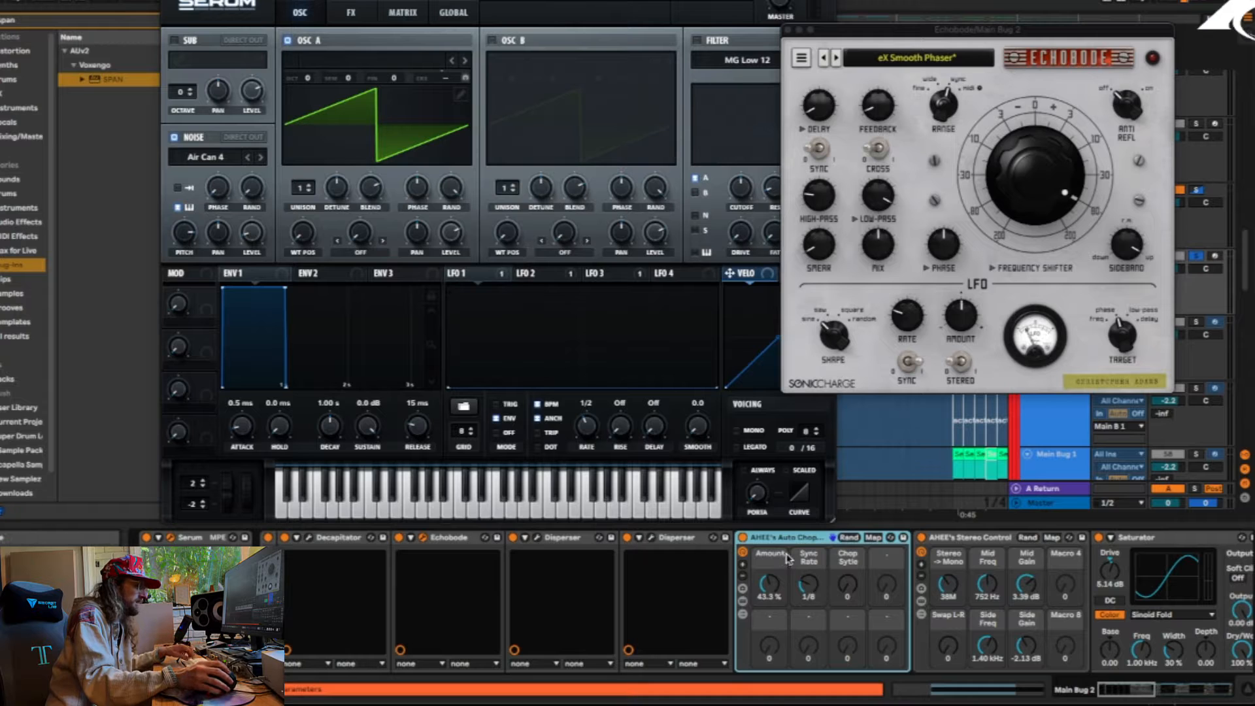
left_click(742, 538)
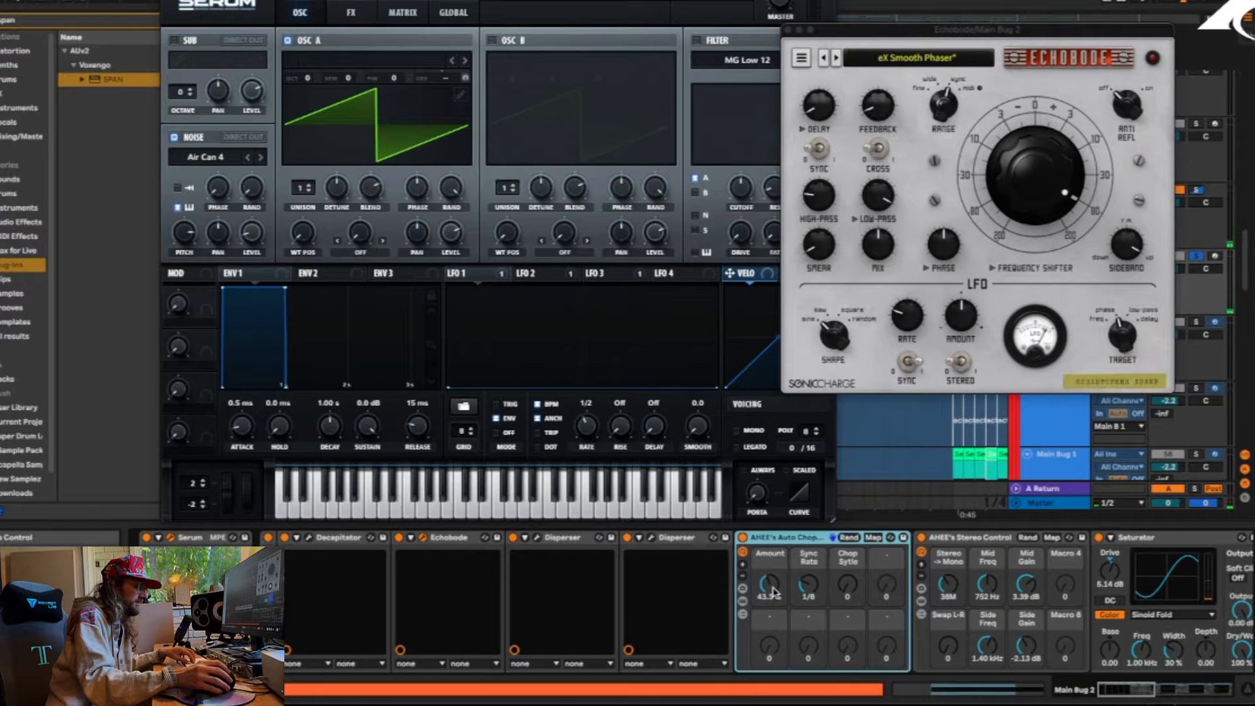
Examine the rest of Main Bug 2's effects chain, from Saturator and AHEE's Growl Bass processor to the final EQ Eight
mouse_move(1140, 690)
left_mouse_down()
mouse_move(1160, 688)
mouse_move(1149, 688)
left_mouse_up()
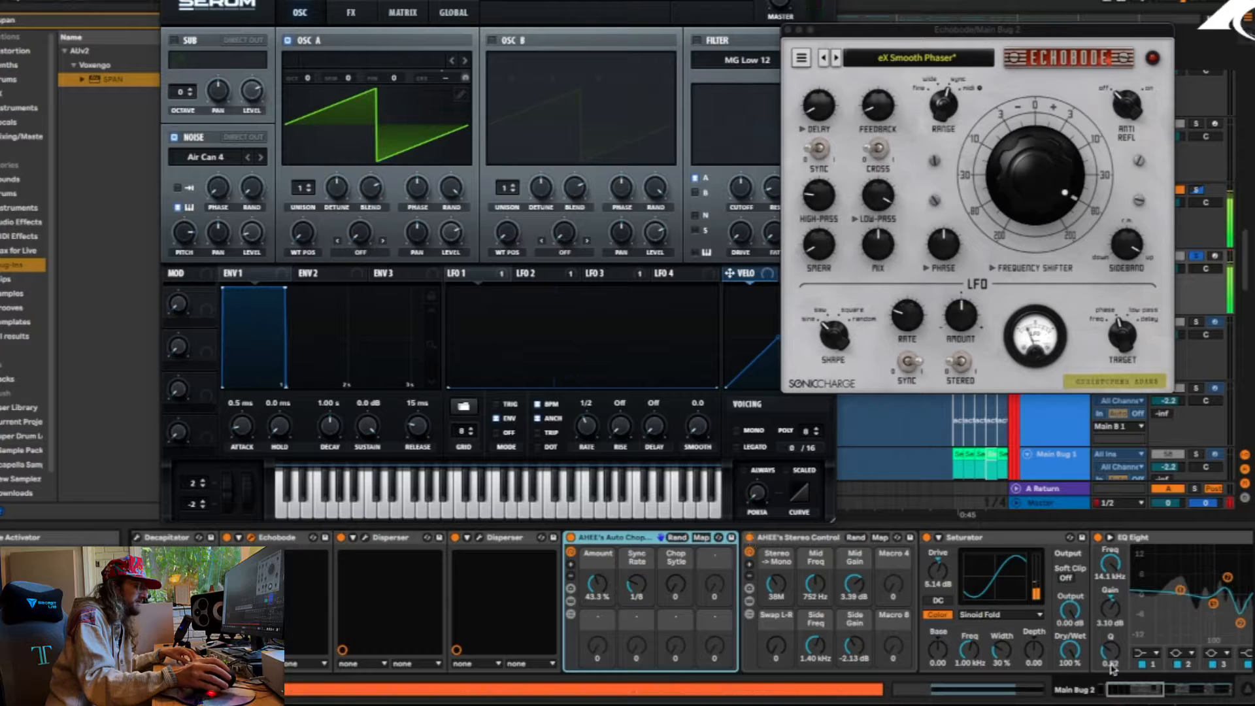
left_click_drag(1144, 690, 1180, 691)
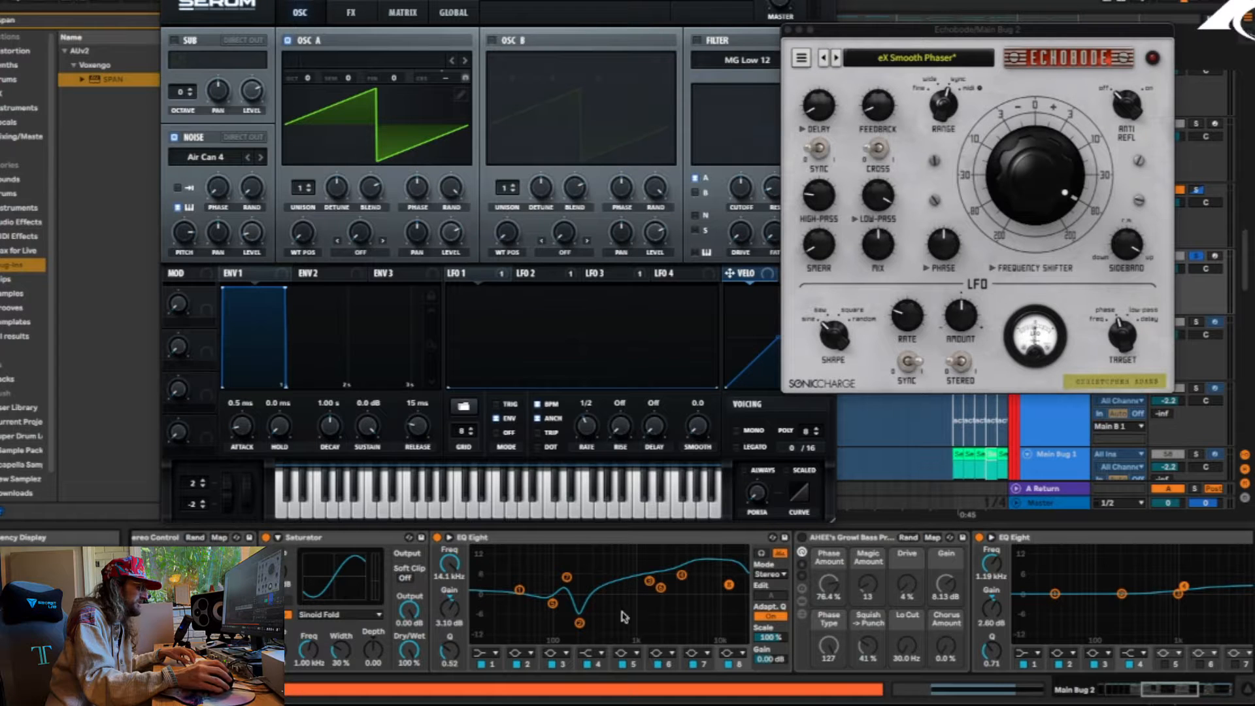
left_click_drag(1154, 691, 1193, 688)
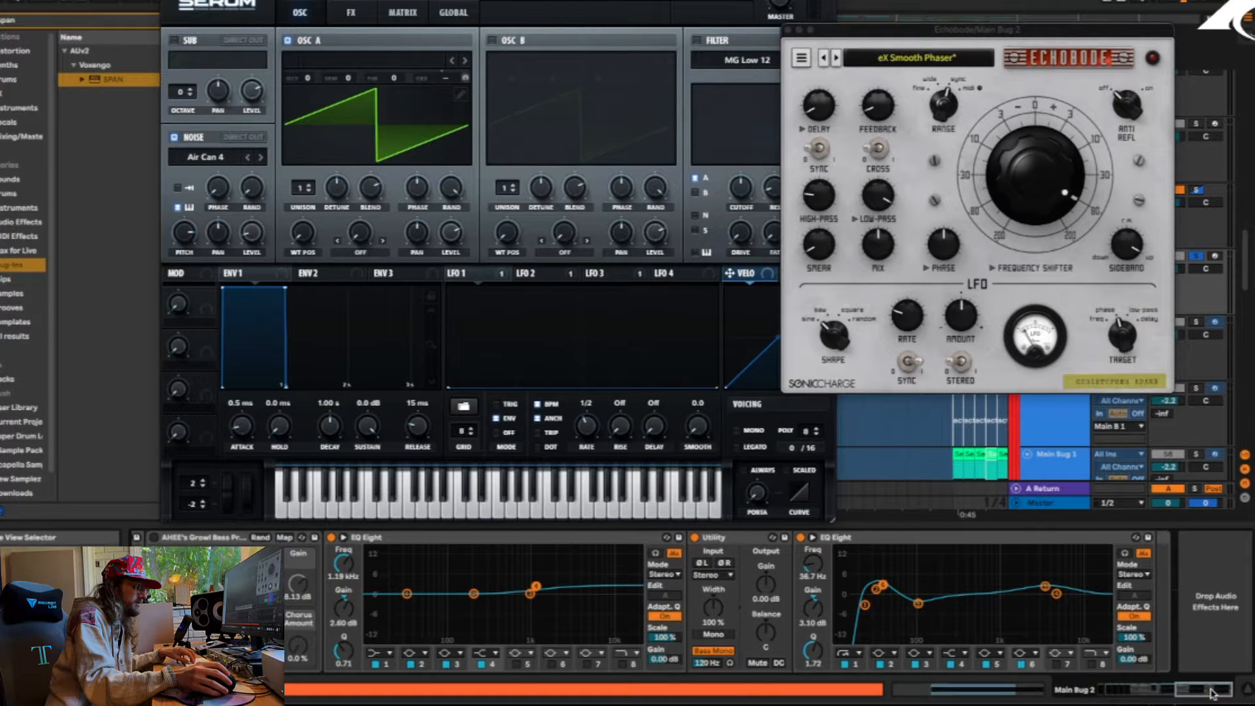
left_click_drag(1211, 690, 1240, 689)
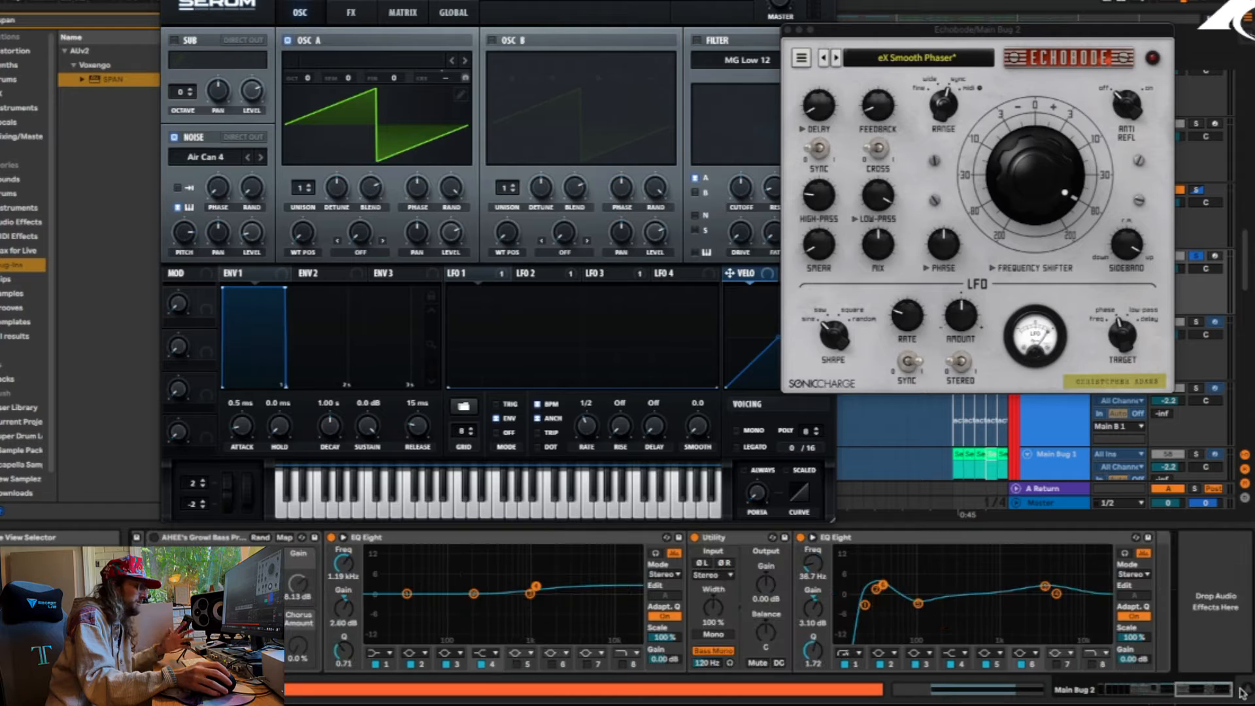
Show the Master track's SPAN analyzer and play the soloed bass to examine its frequency spectrum
left_click(1058, 503)
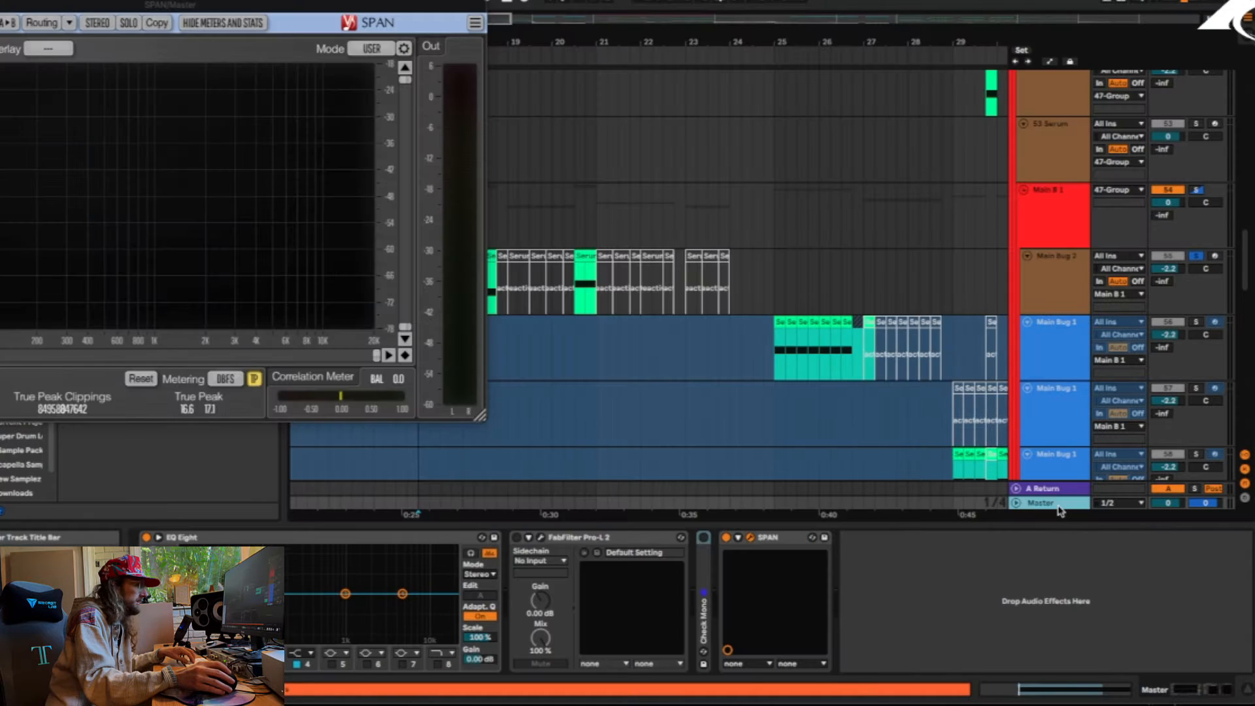
key("space")
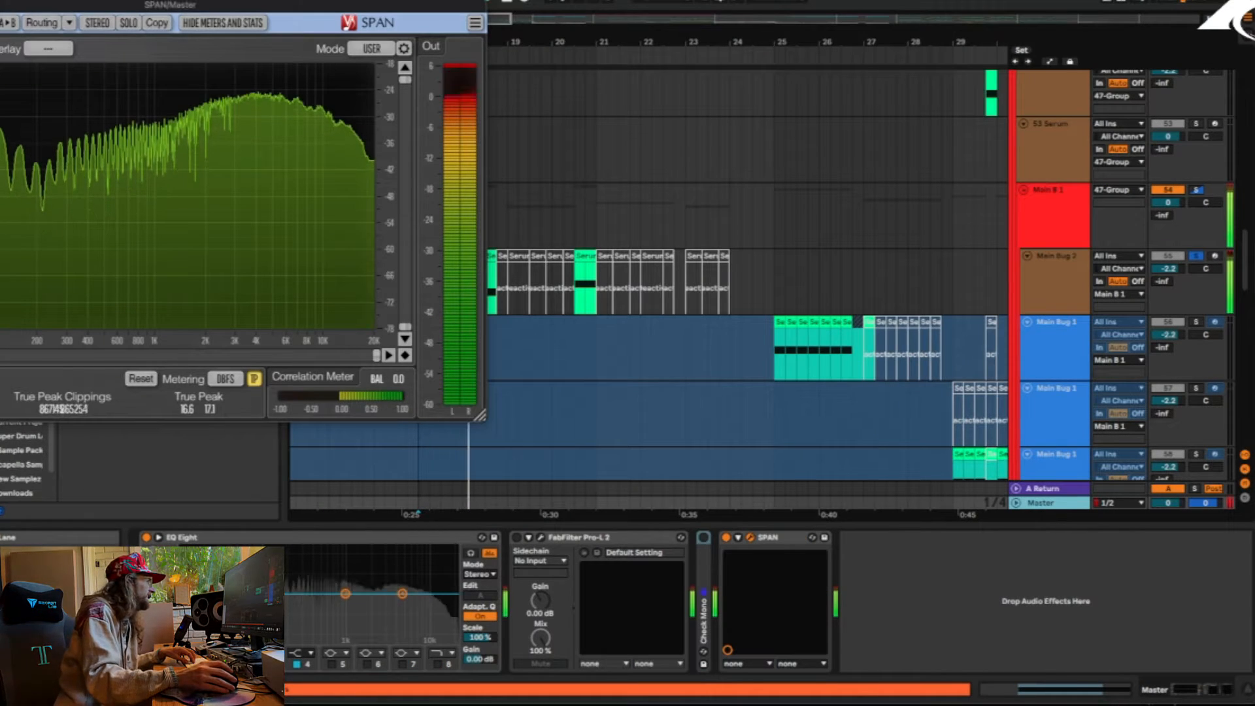
Return to Main Bug 2's rack, compare the sound with both Dispersers bypassed and re-enabled, and check Decapitator
key("space")
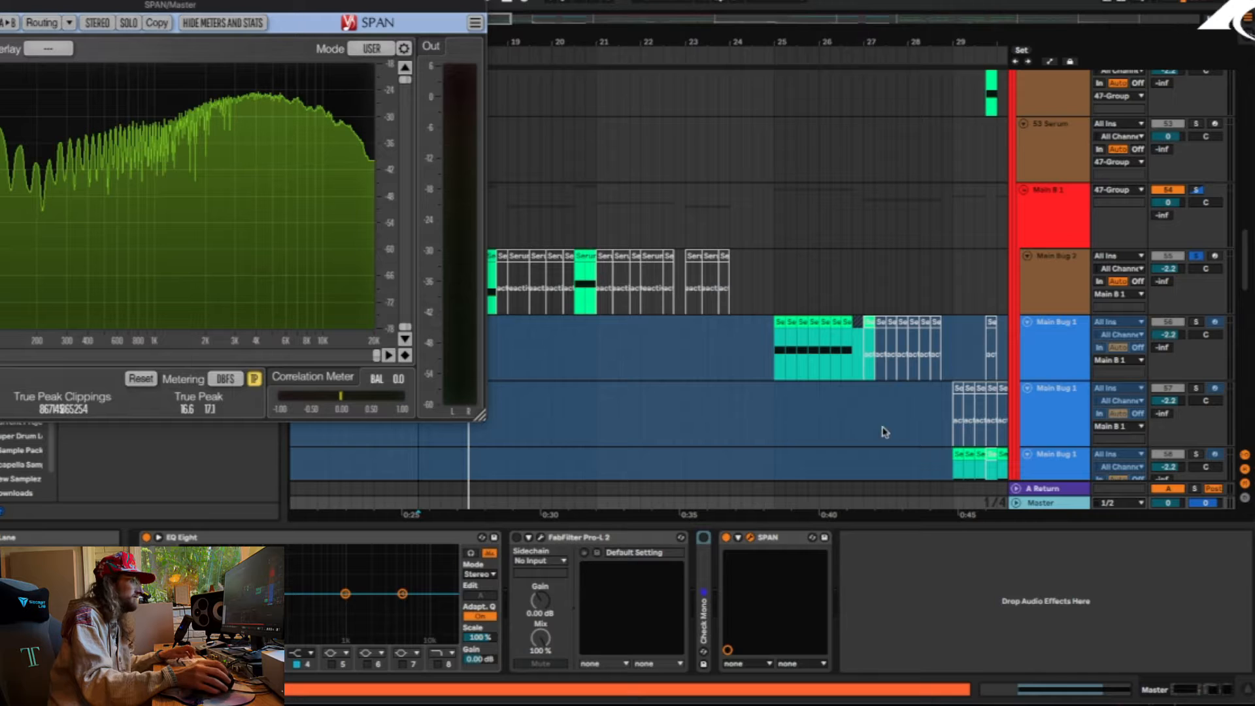
left_click(1067, 276)
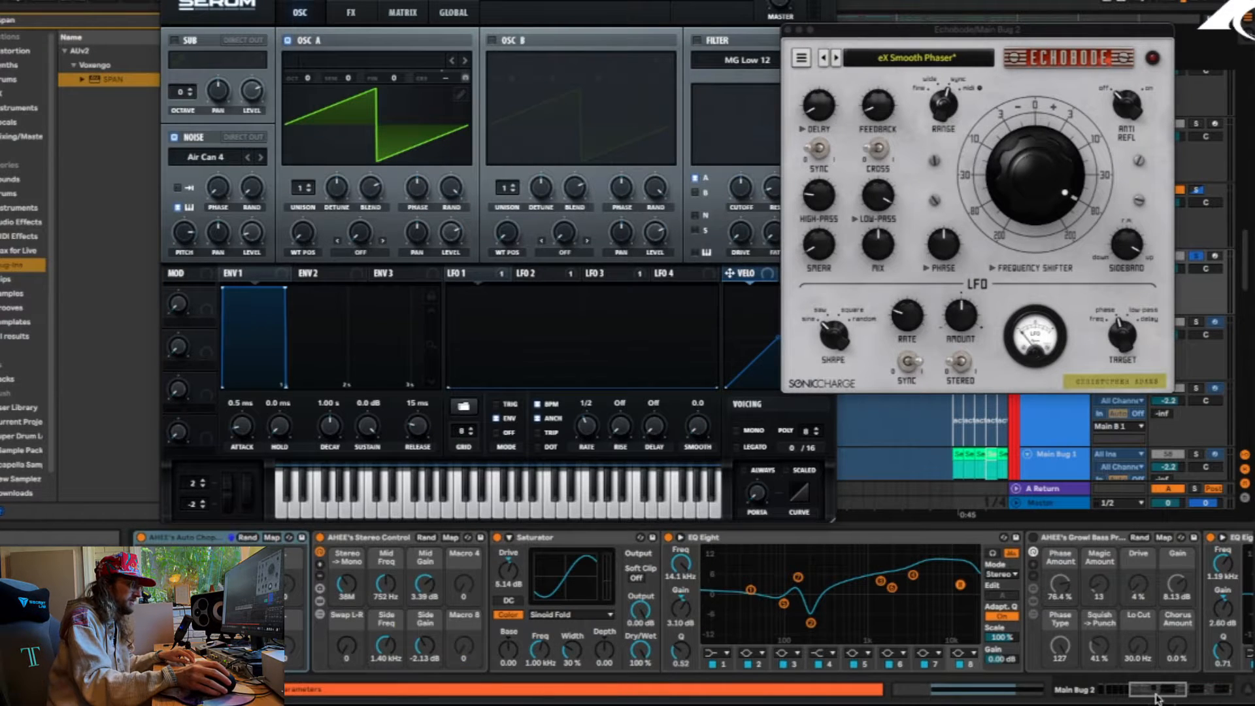
left_click_drag(1157, 698, 1109, 700)
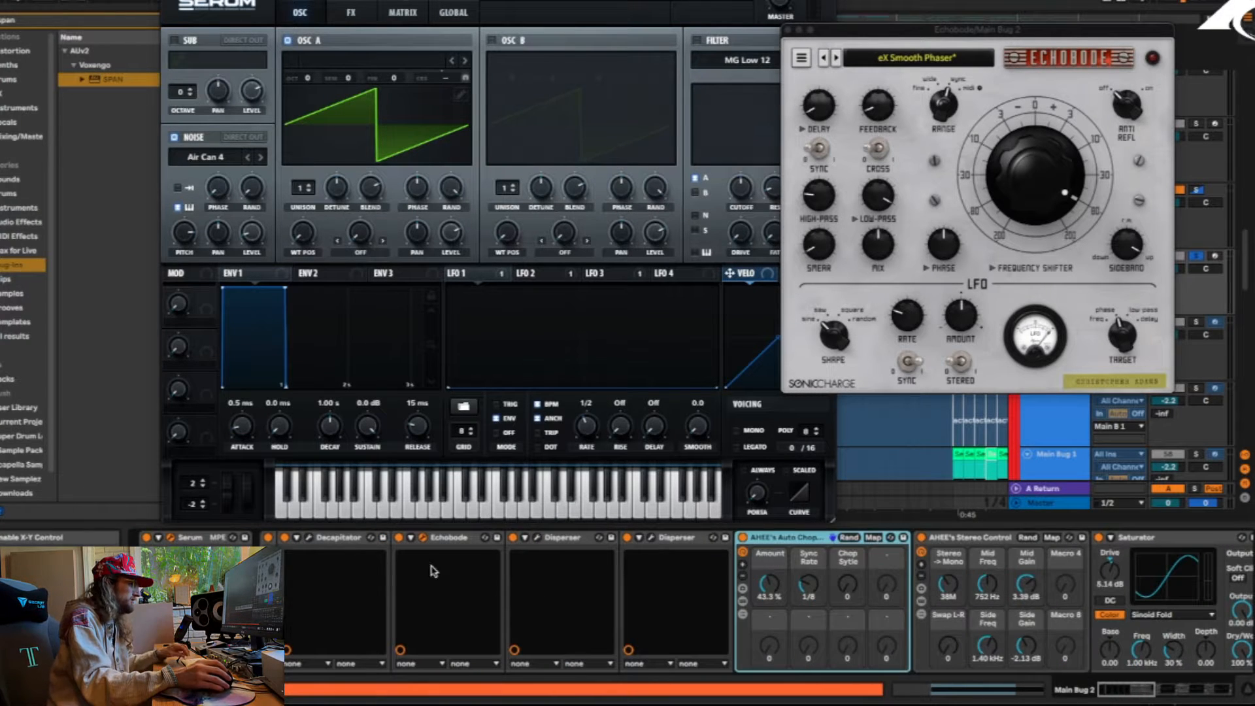
left_click(513, 536)
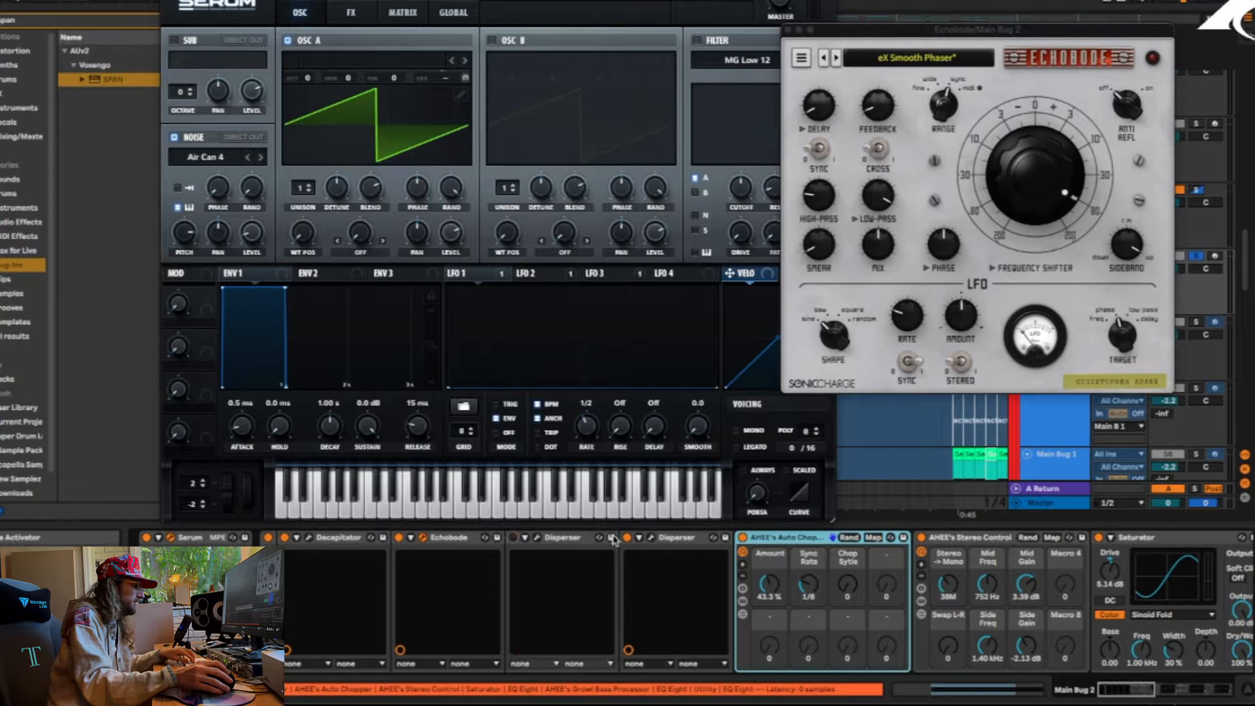
left_click(628, 537)
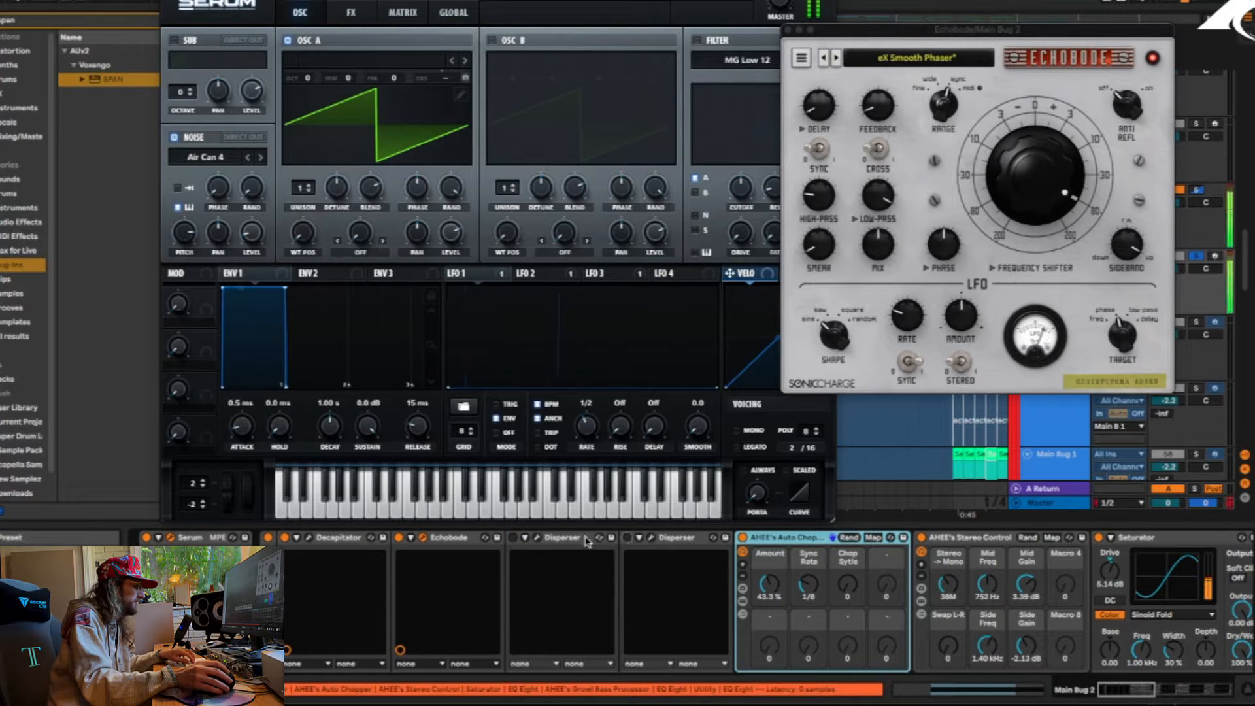
left_click(513, 536)
left_click(627, 537)
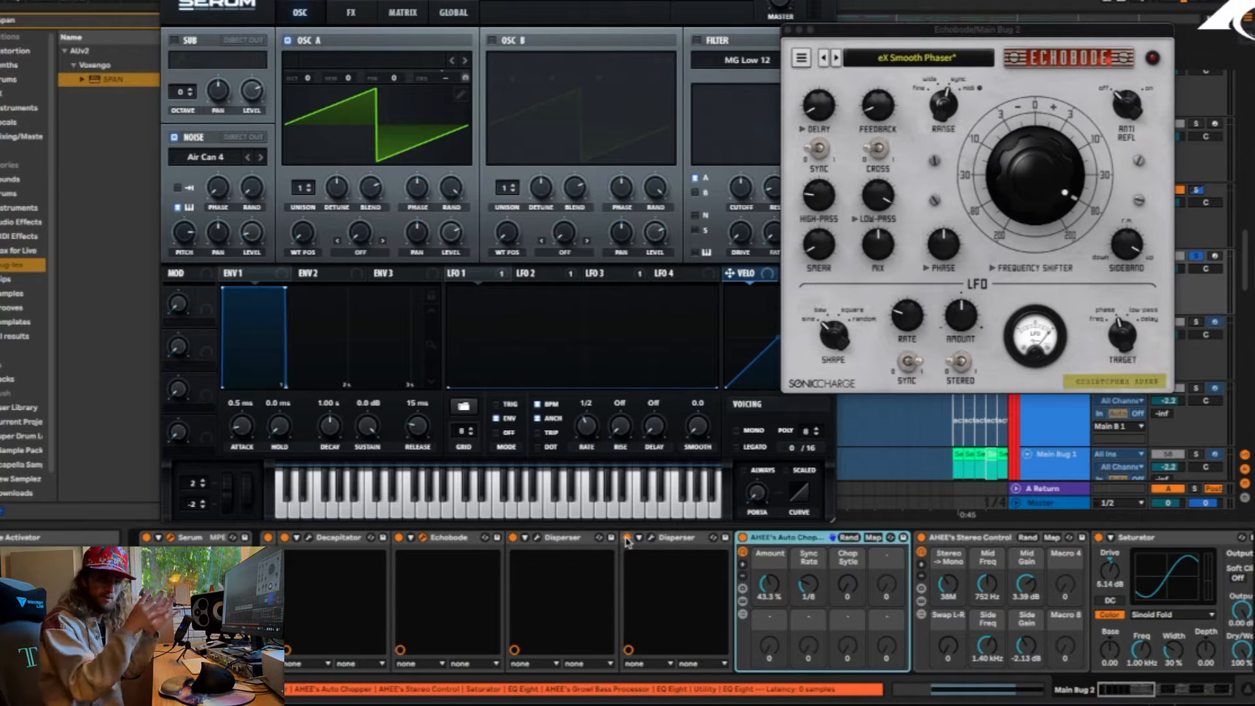
left_click(285, 538)
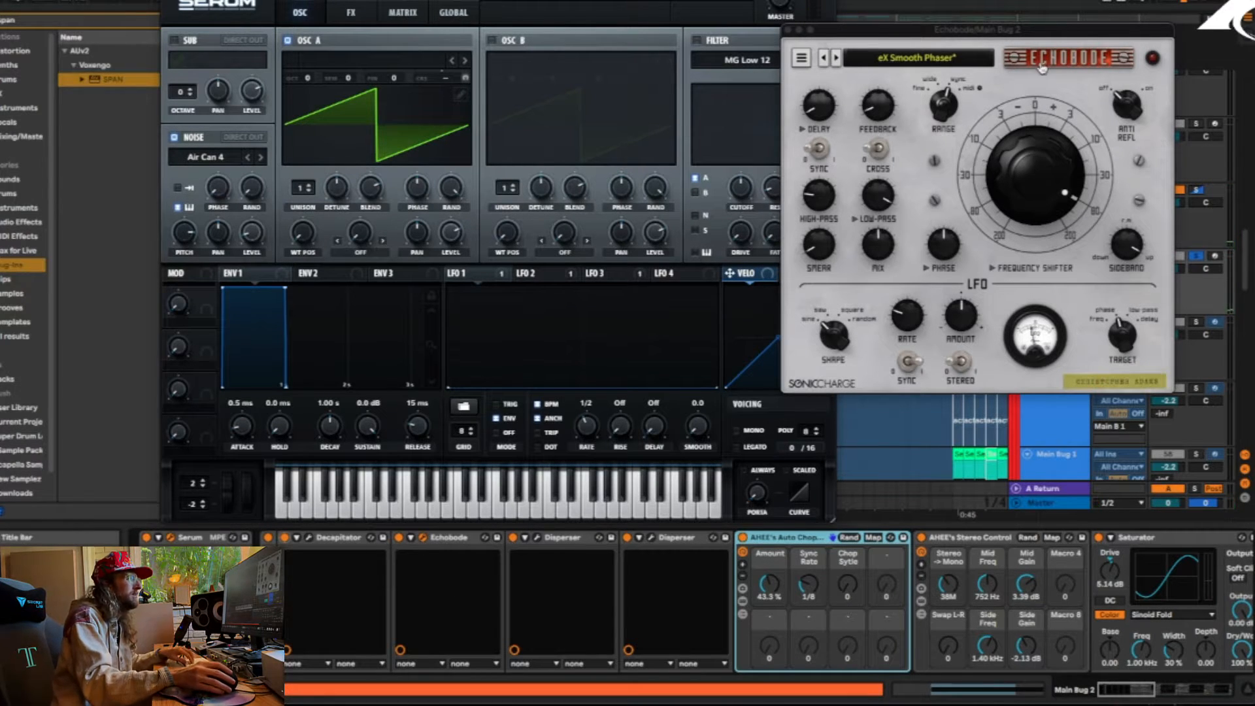
Try a 1/16 frequency shift and a Phase adjustment in Echobode, returning the frequency shift to 1/8
left_click_drag(1003, 32, 783, 76)
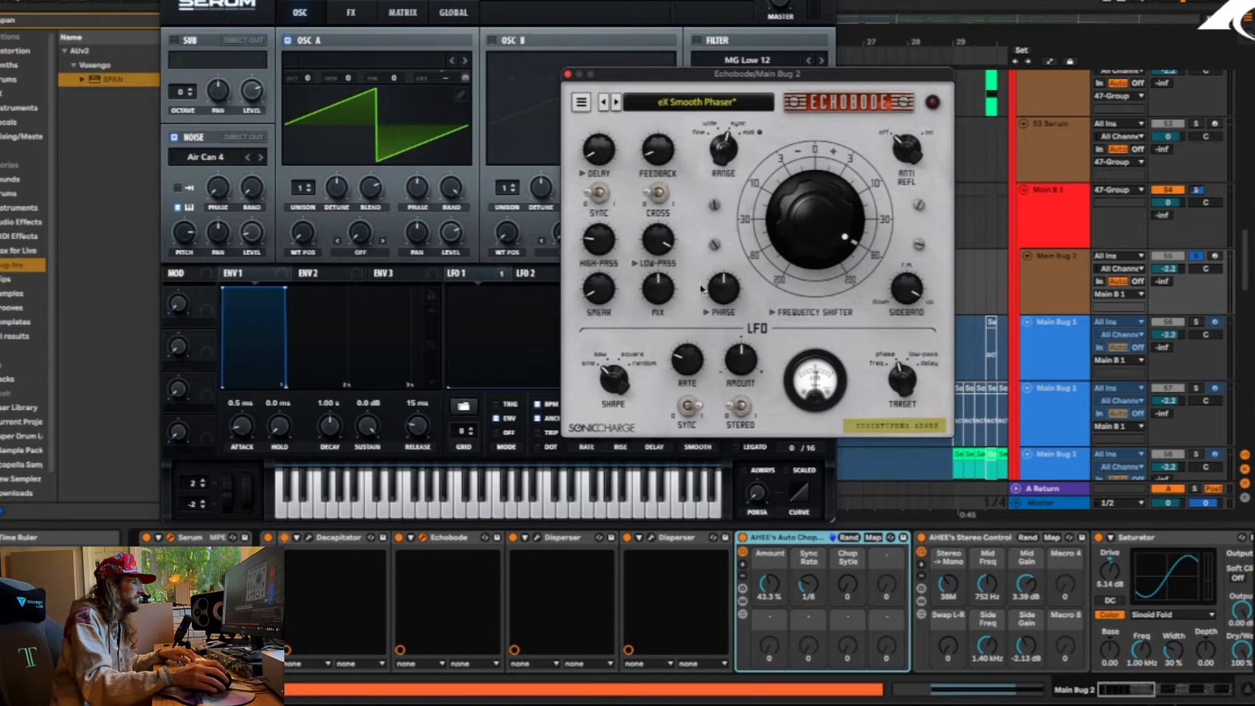
mouse_move(814, 223)
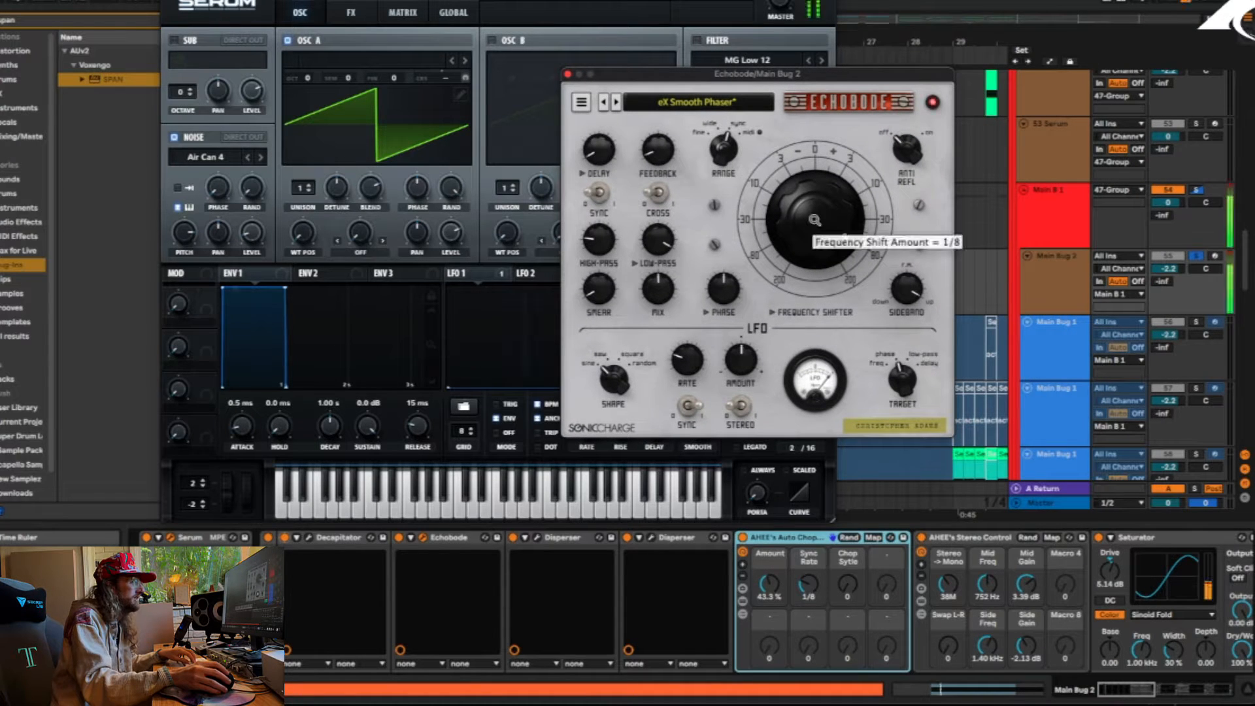
mouse_move(814, 223)
left_mouse_down()
mouse_move(809, 276)
mouse_move(811, 217)
left_mouse_up()
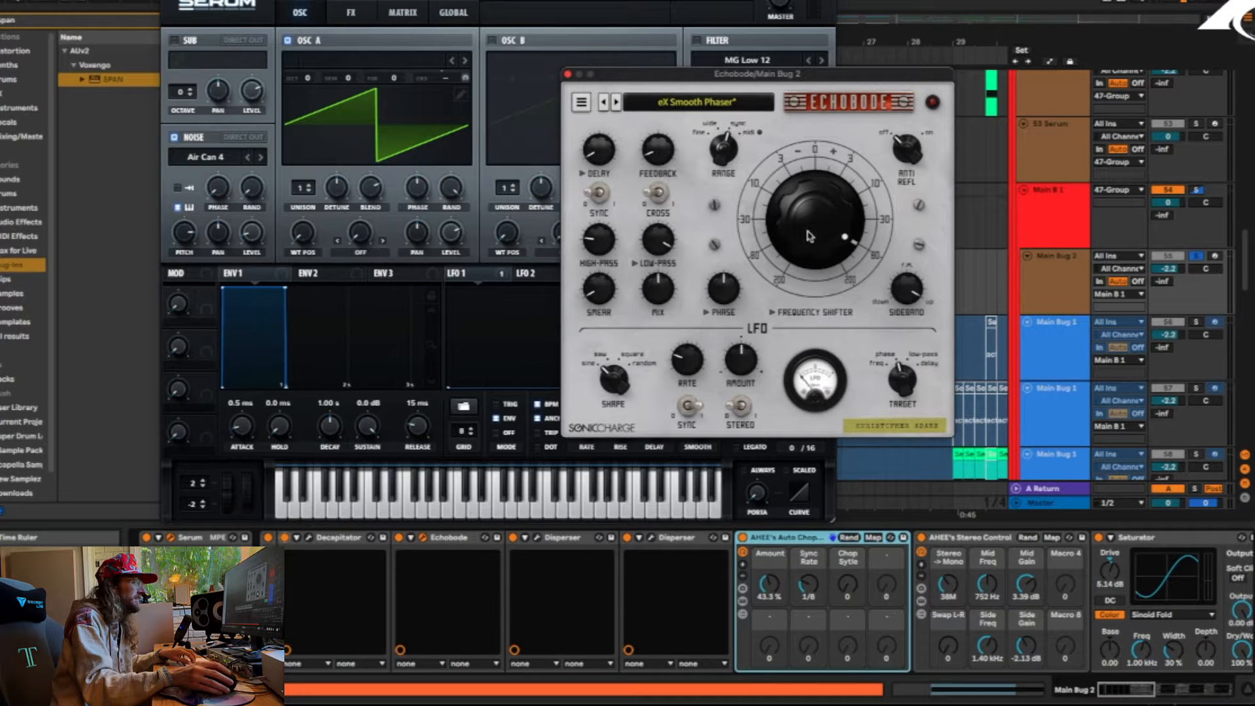
mouse_move(819, 213)
left_mouse_down()
mouse_move(789, 386)
mouse_move(804, 382)
mouse_move(793, 186)
mouse_move(818, 183)
mouse_move(817, 213)
left_mouse_up()
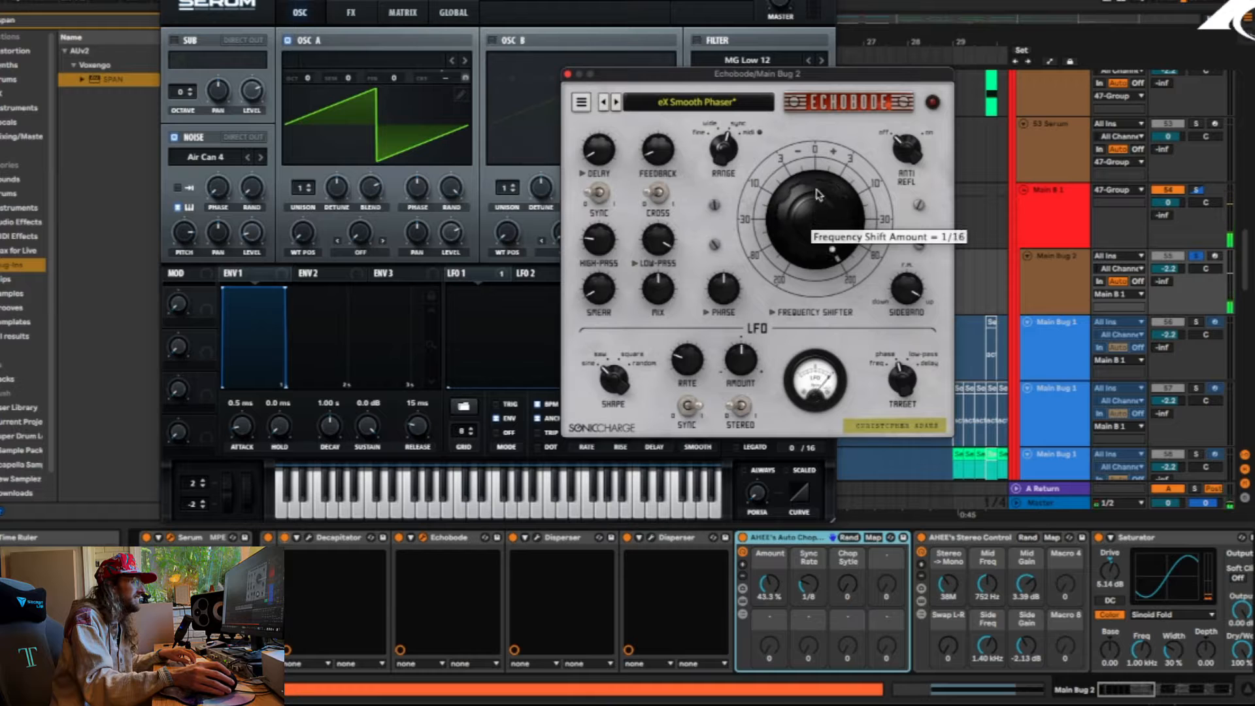
mouse_move(728, 295)
mouse_move(724, 294)
left_mouse_down()
mouse_move(729, 222)
mouse_move(727, 368)
mouse_move(728, 276)
mouse_move(728, 297)
left_mouse_up()
left_click_drag(821, 210, 809, 224)
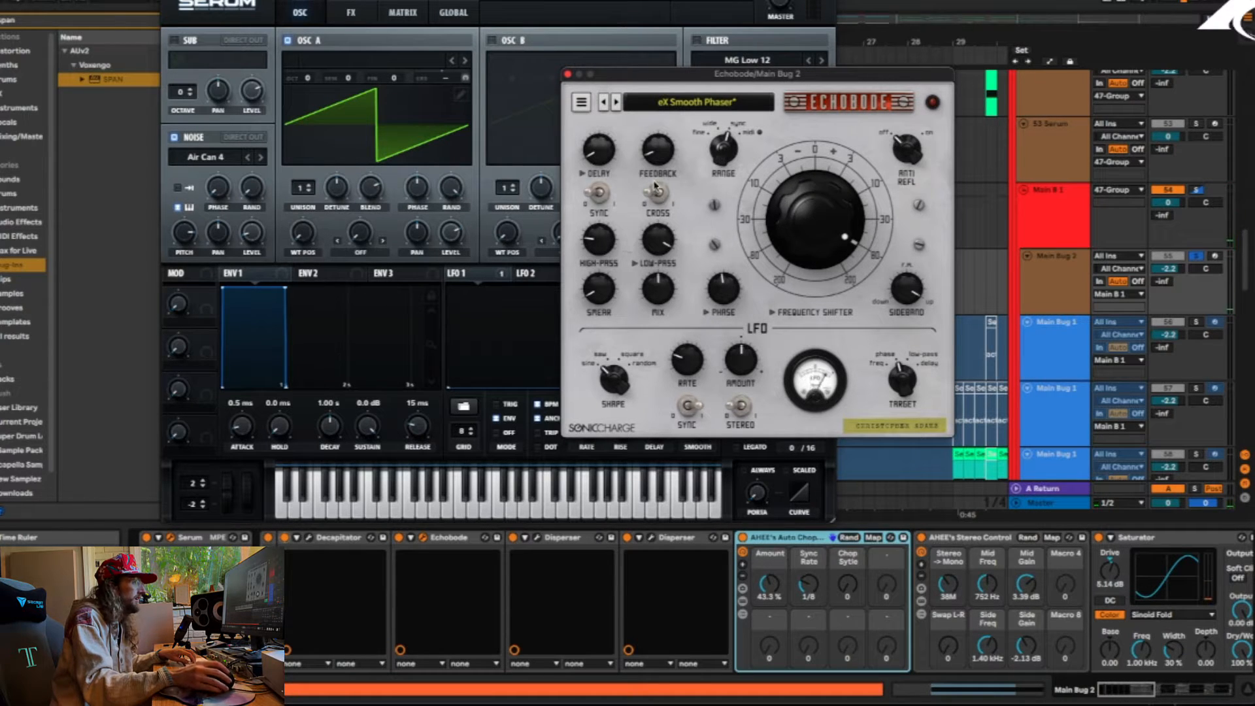
Audition Echobode's Smear, Mix and LFO Amount, leaving Smear at 0.000 ms, and close the Echobode and Serum windows
mouse_move(597, 288)
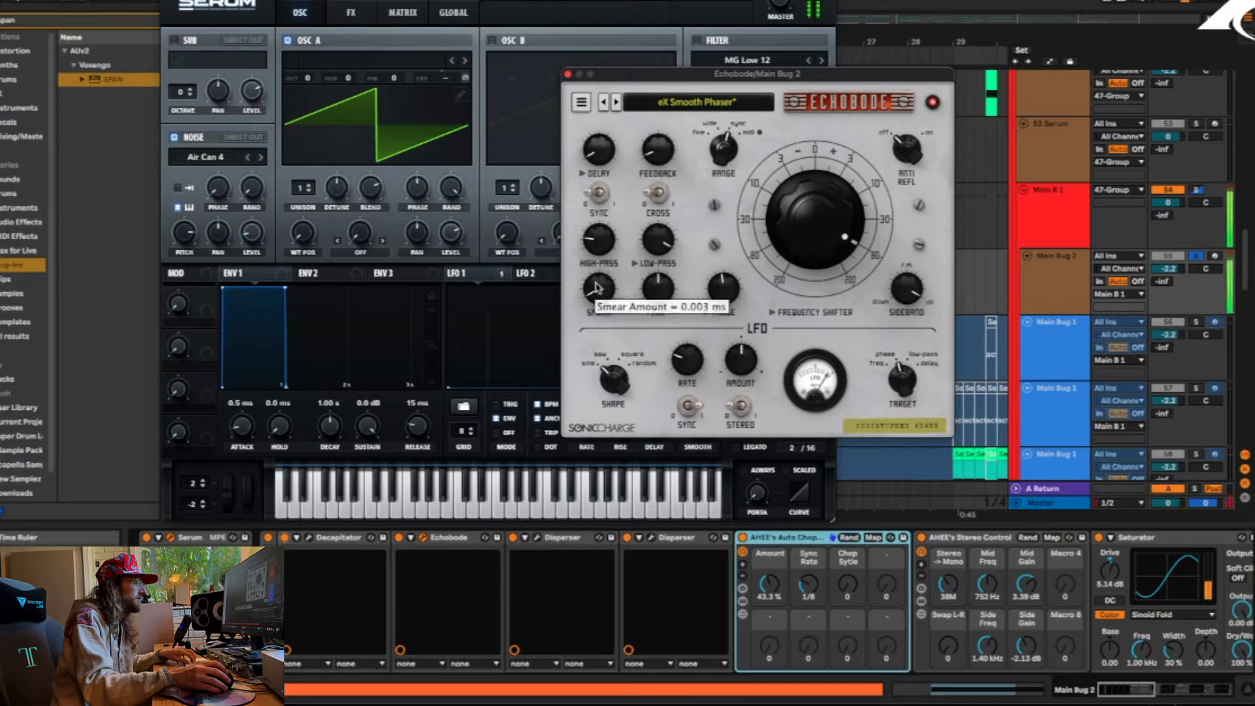
left_click_drag(600, 261, 613, 160)
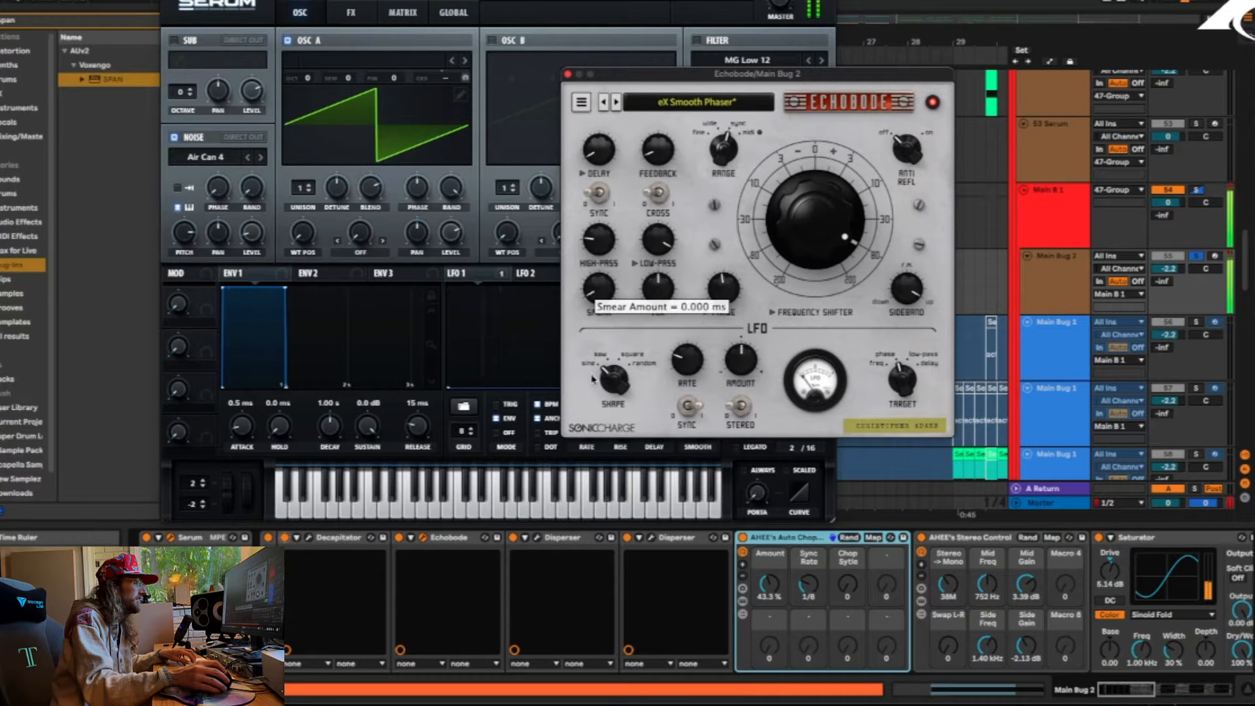
mouse_move(661, 291)
left_mouse_down()
mouse_move(668, 199)
mouse_move(630, 430)
mouse_move(649, 283)
left_mouse_up()
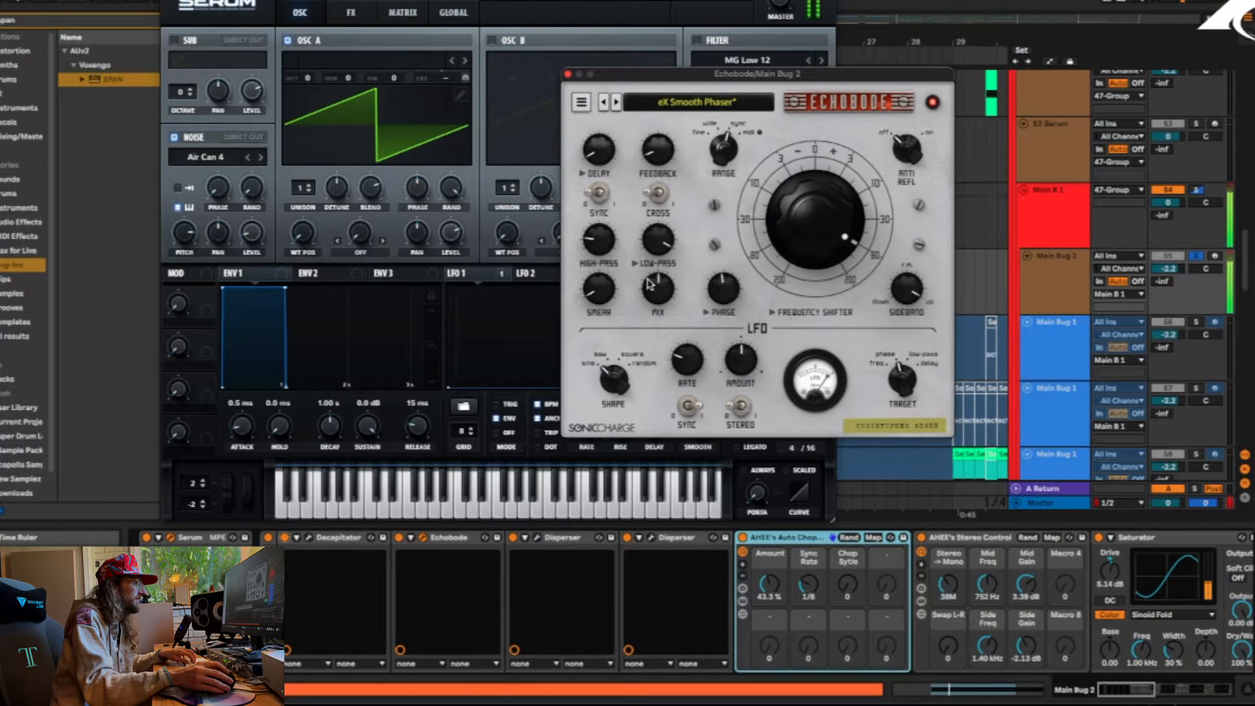
mouse_move(740, 364)
left_mouse_down()
mouse_move(746, 302)
mouse_move(723, 394)
mouse_move(738, 360)
left_mouse_up()
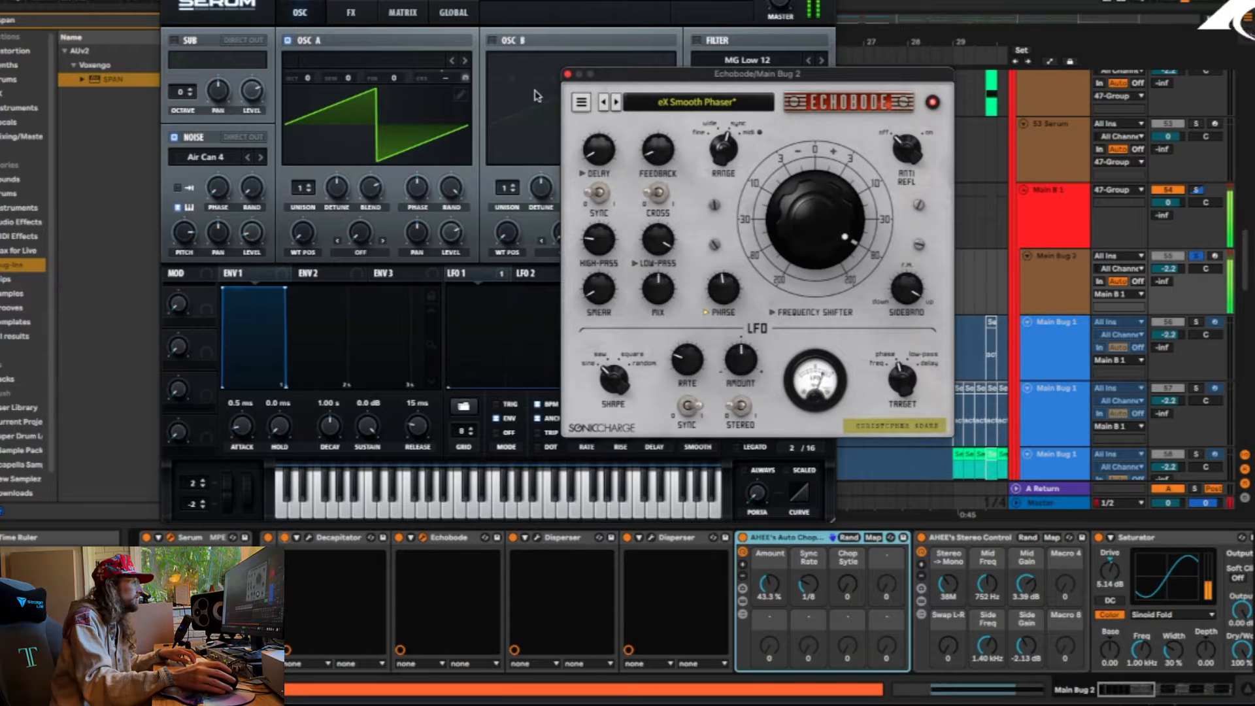
left_click(567, 74)
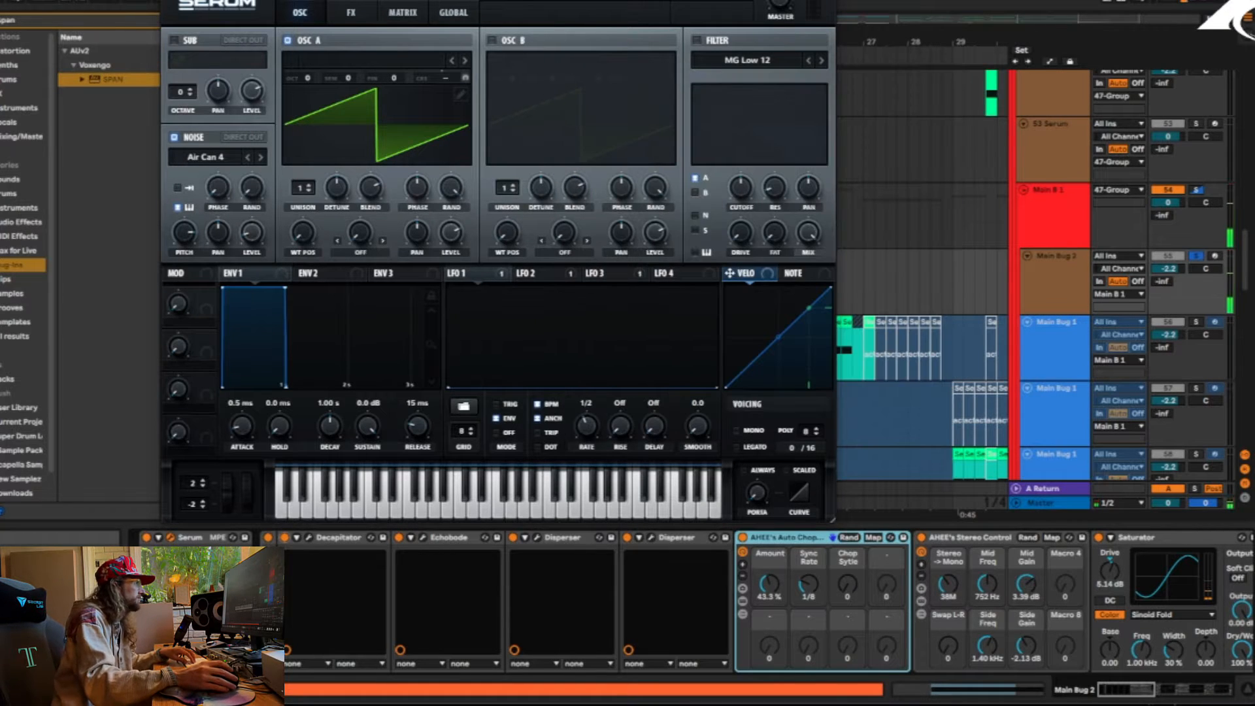
left_click(170, 2)
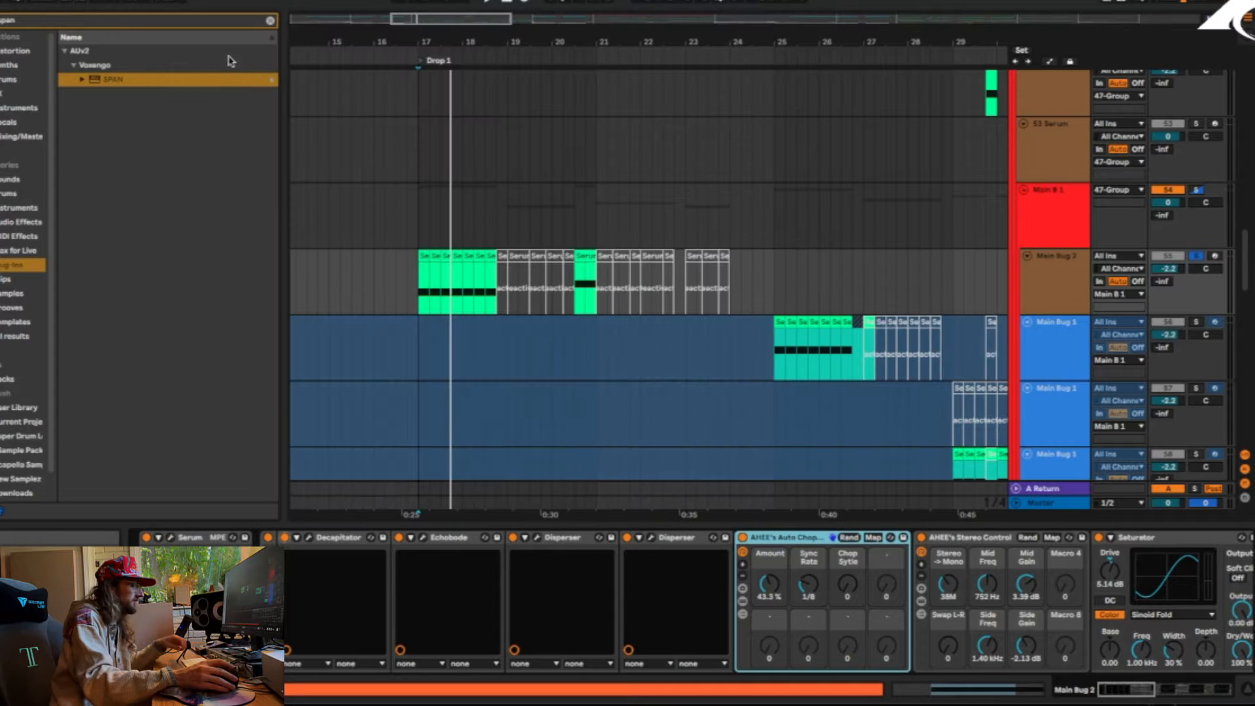
Solo Main Bug 1 on track 56, play it from bar 25 in Drop 1, and look through its effects chain
mouse_move(1131, 690)
left_mouse_down()
mouse_move(1220, 692)
mouse_move(1147, 691)
left_mouse_up()
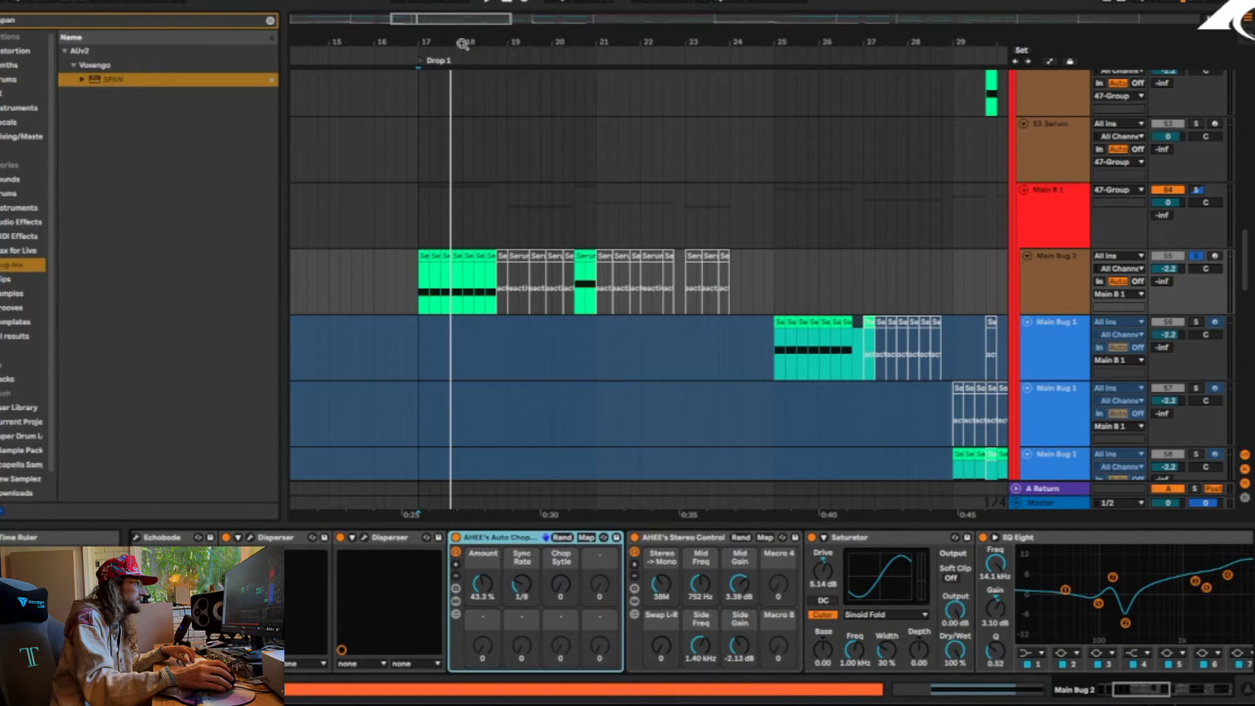
left_click_drag(462, 44, 462, 22)
left_click(635, 350)
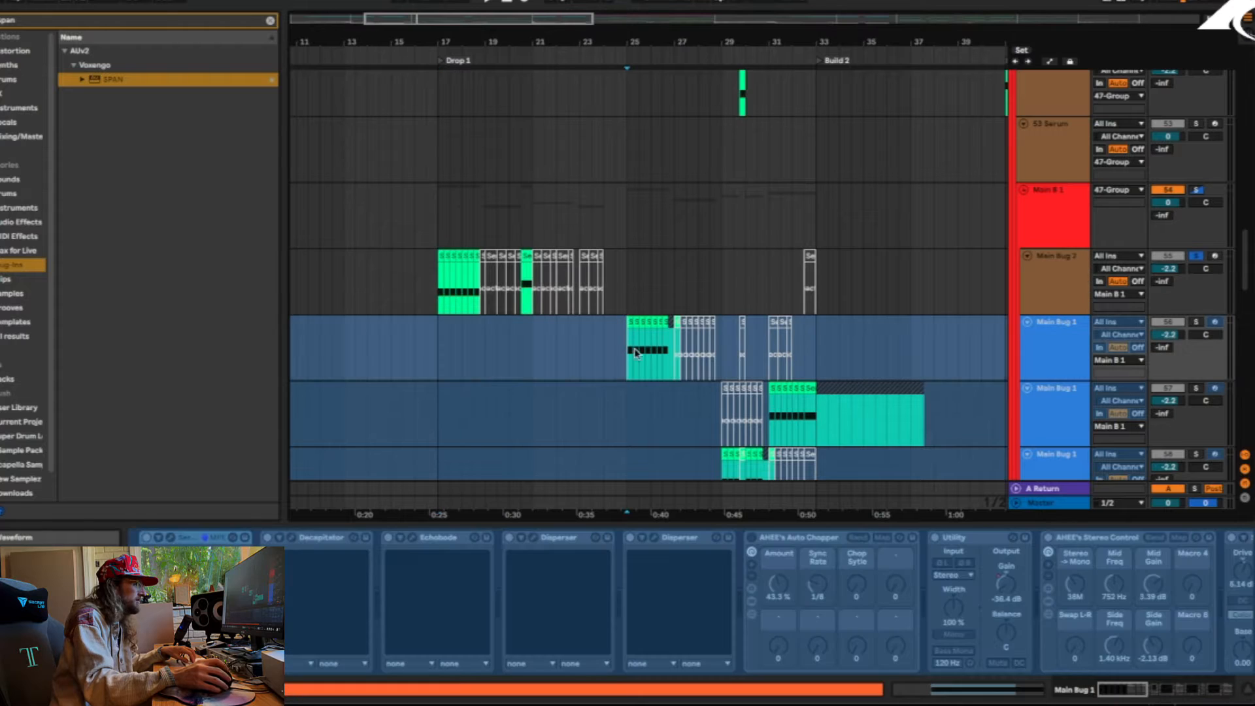
left_click(1196, 323)
key("space")
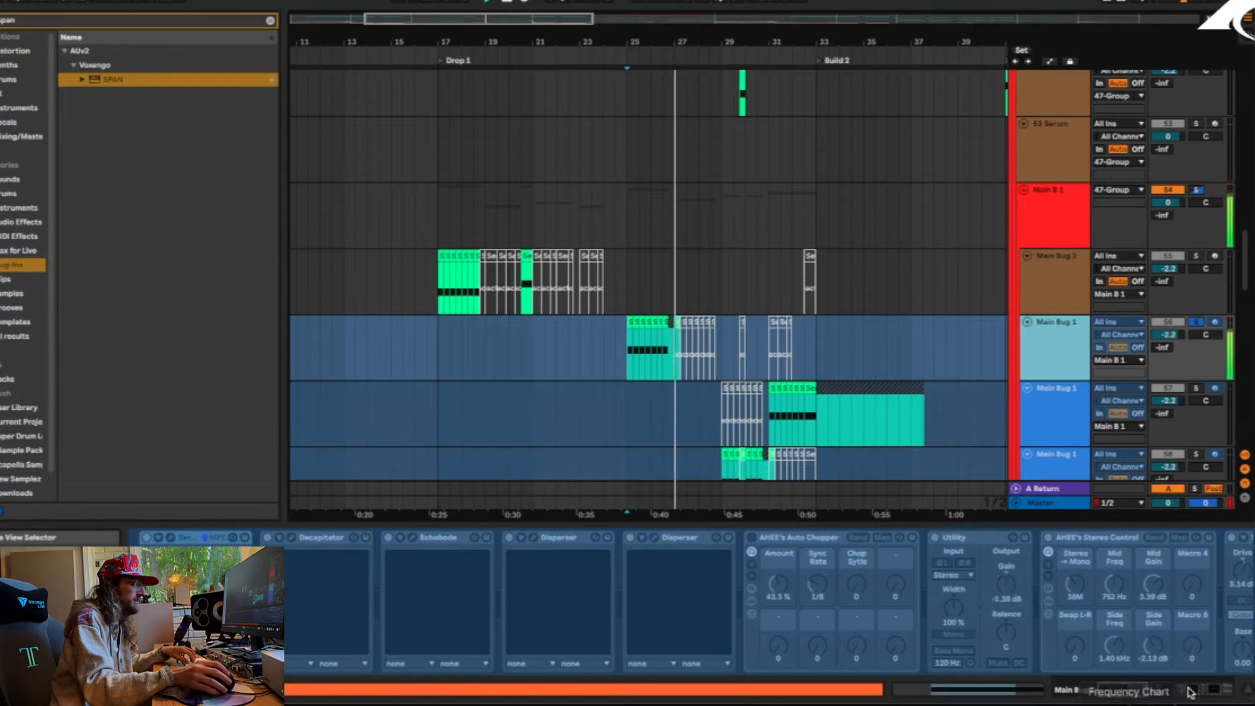
left_click_drag(1178, 690, 1227, 683)
left_click_drag(1140, 687, 1224, 685)
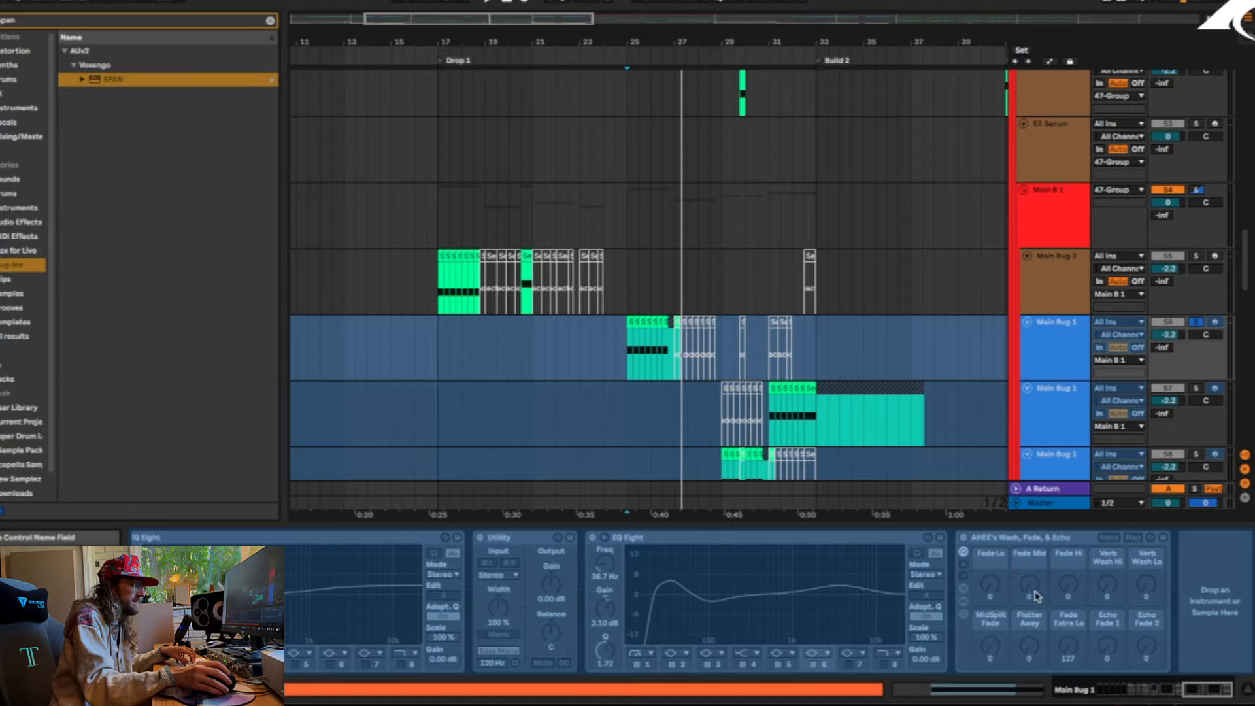
Solo Main Bug 1 on track 59 and play its clip from about bar 27
scroll(746, 353, "down", 3)
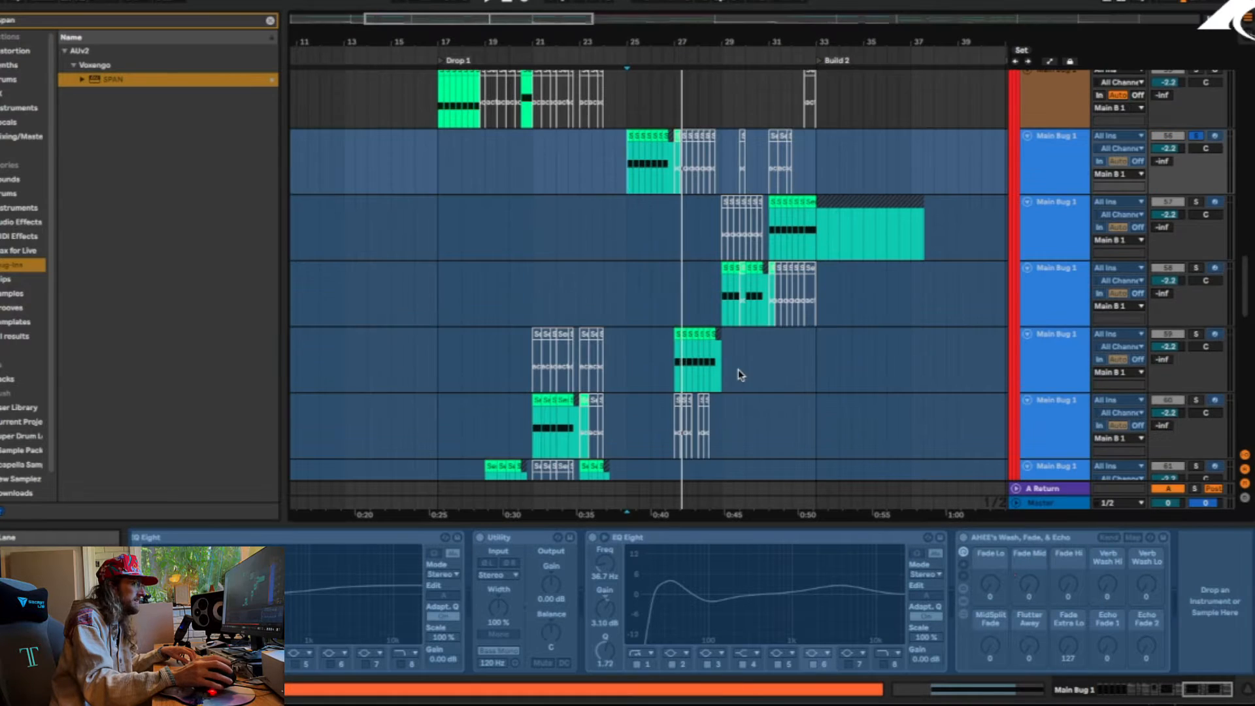
left_click(676, 337)
left_click(1196, 336)
key("space")
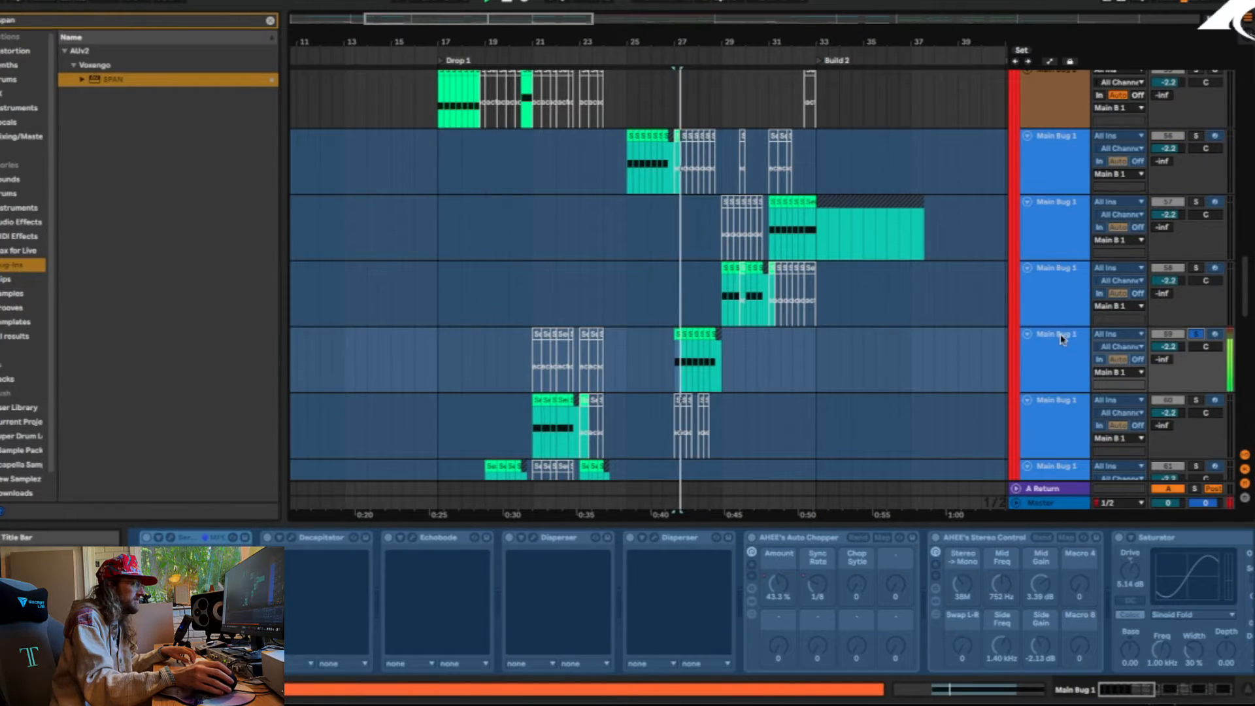
Unfreeze Main Bug 1 on track 59 and play it again
left_click(1064, 357)
right_click(1064, 357)
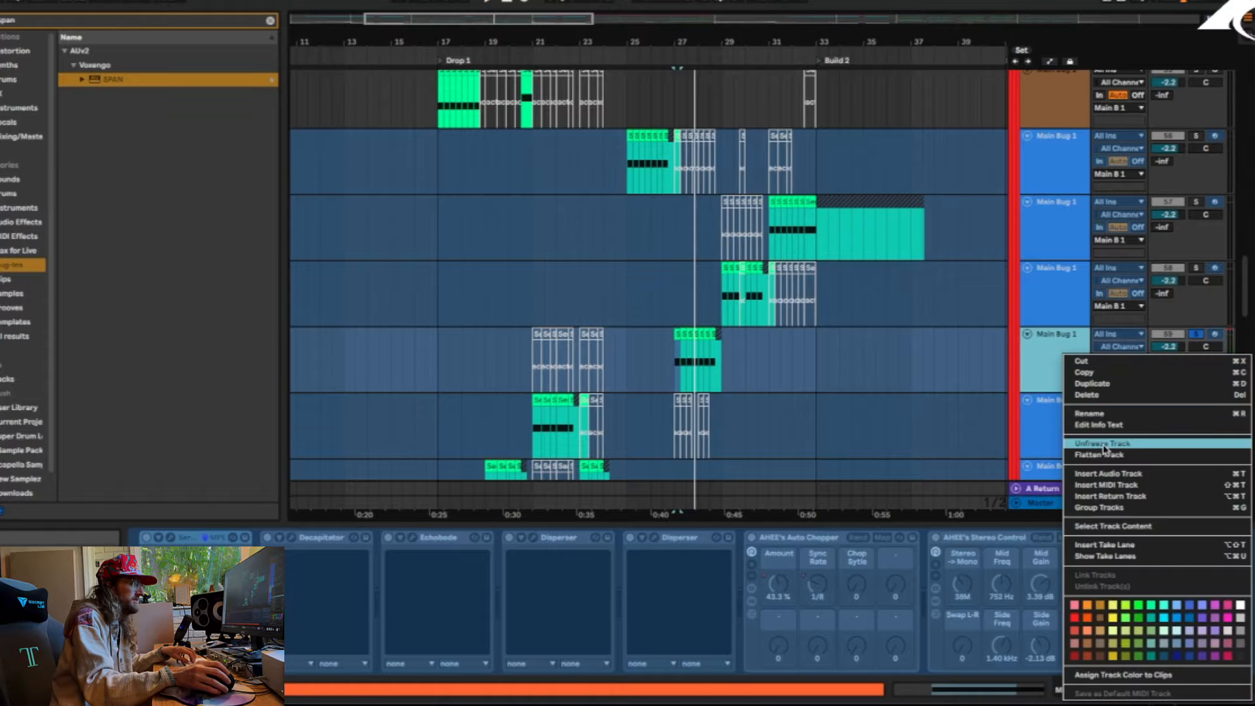
left_click(1104, 446)
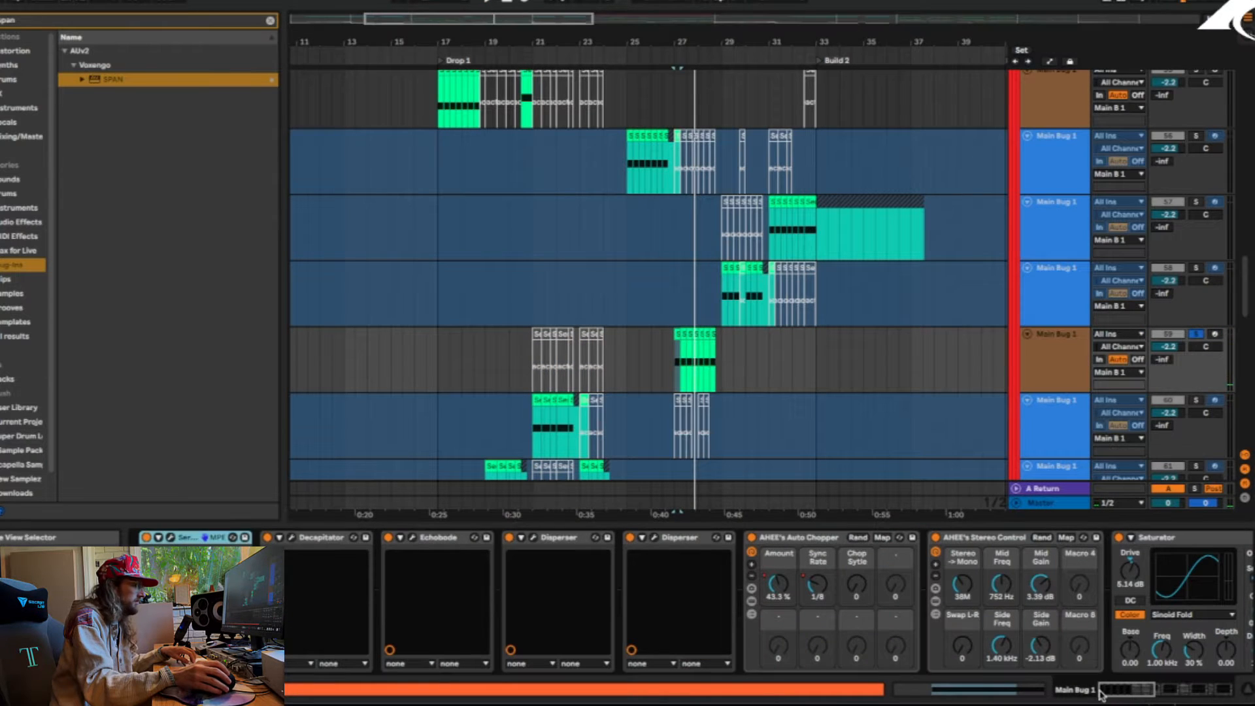
key("space")
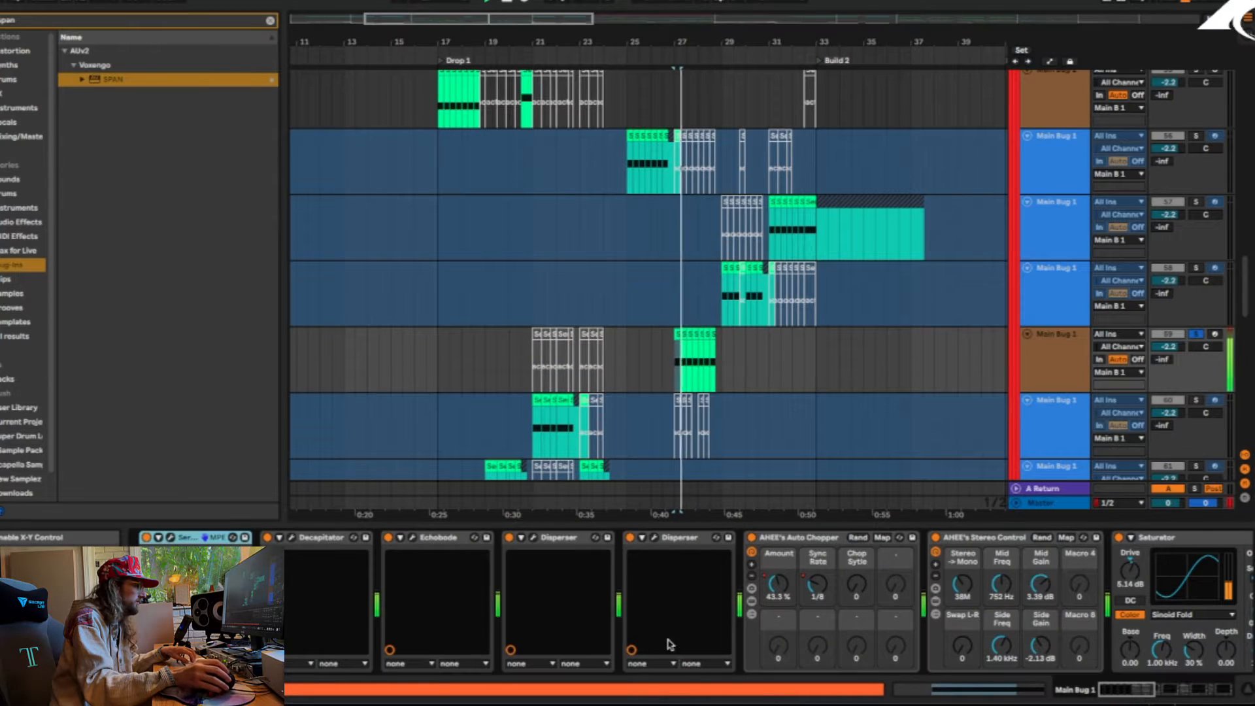
Review Main Bug 1's Serum patch, including its oscillator and FX pages, and scan the rest of its device chain
left_click(172, 532)
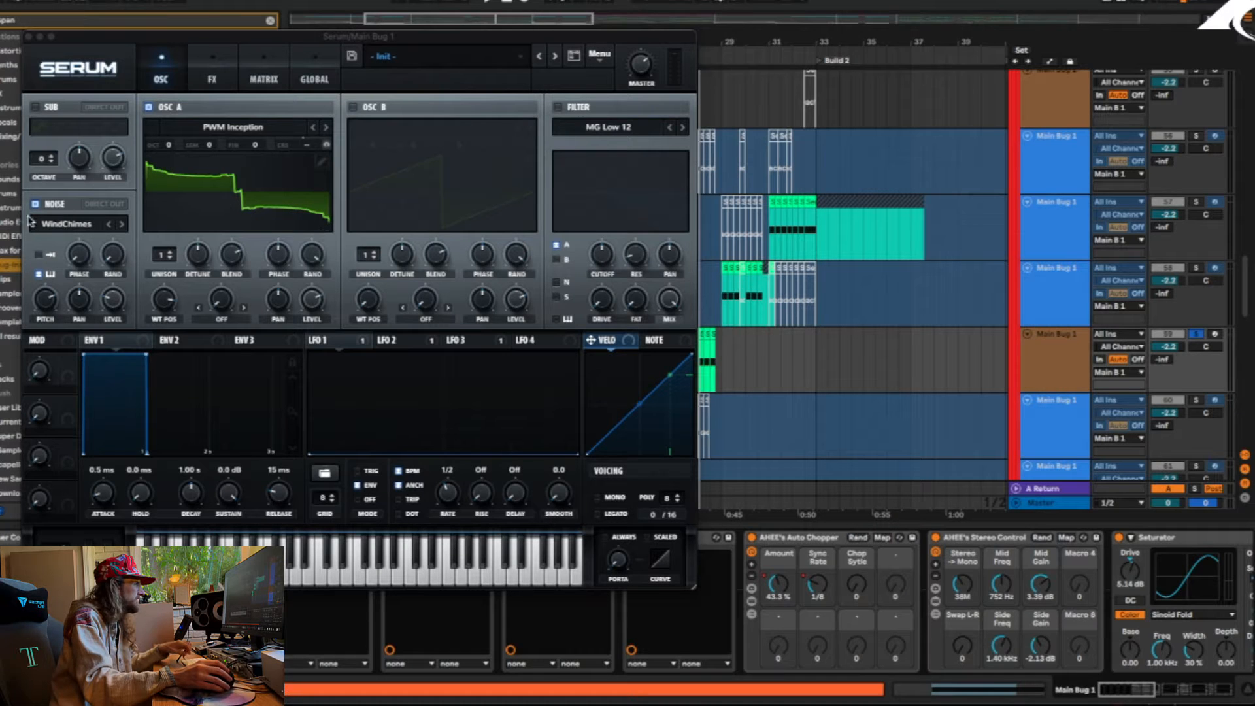
left_click(216, 78)
left_click(162, 77)
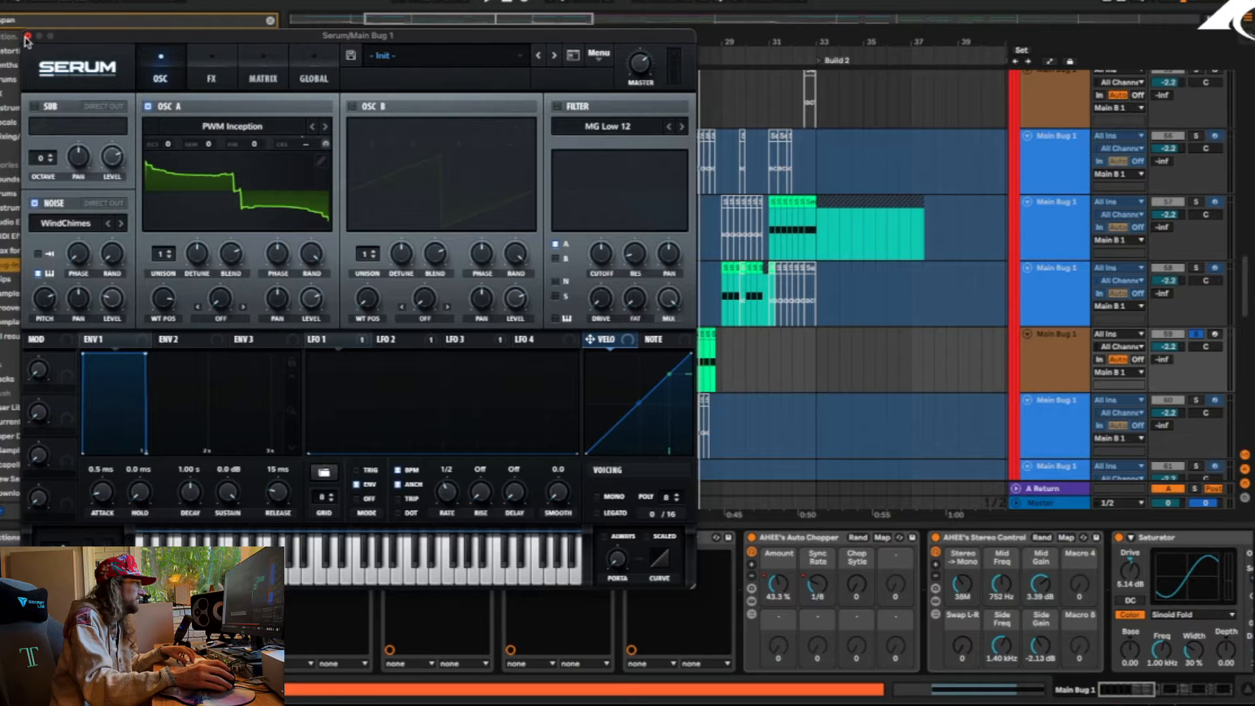
left_click(26, 36)
left_click(1200, 695)
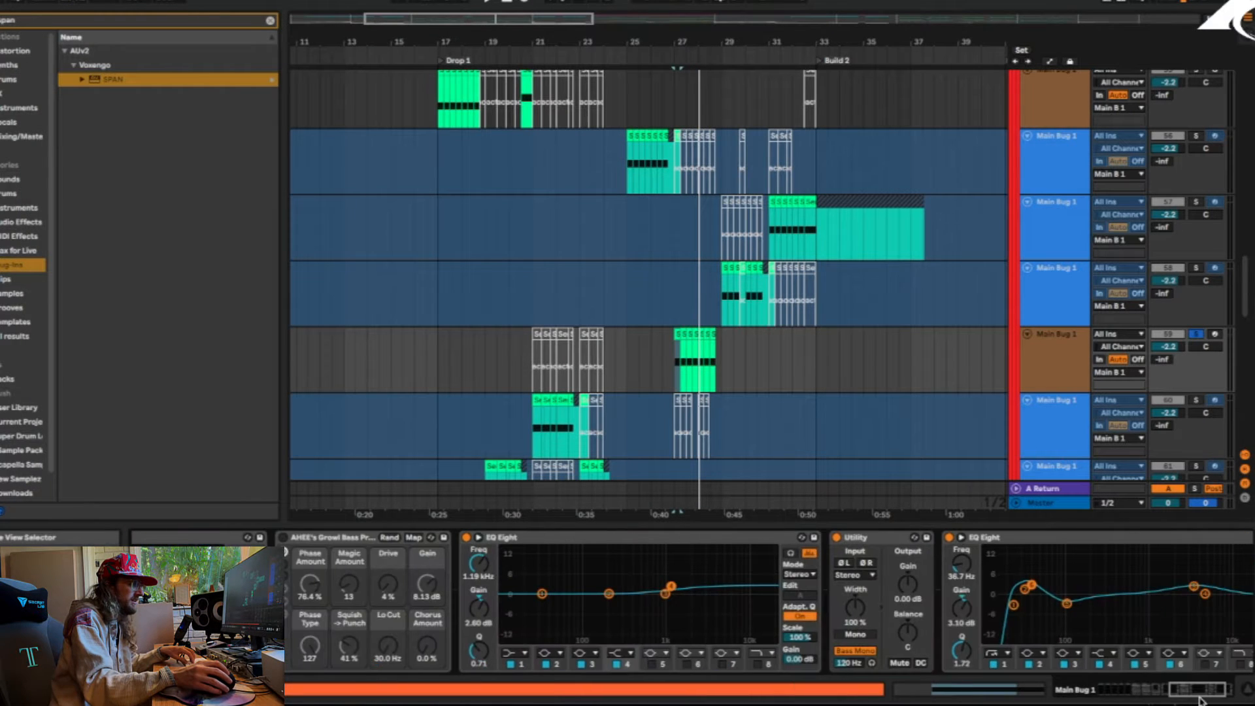
left_click_drag(1202, 698, 1073, 692)
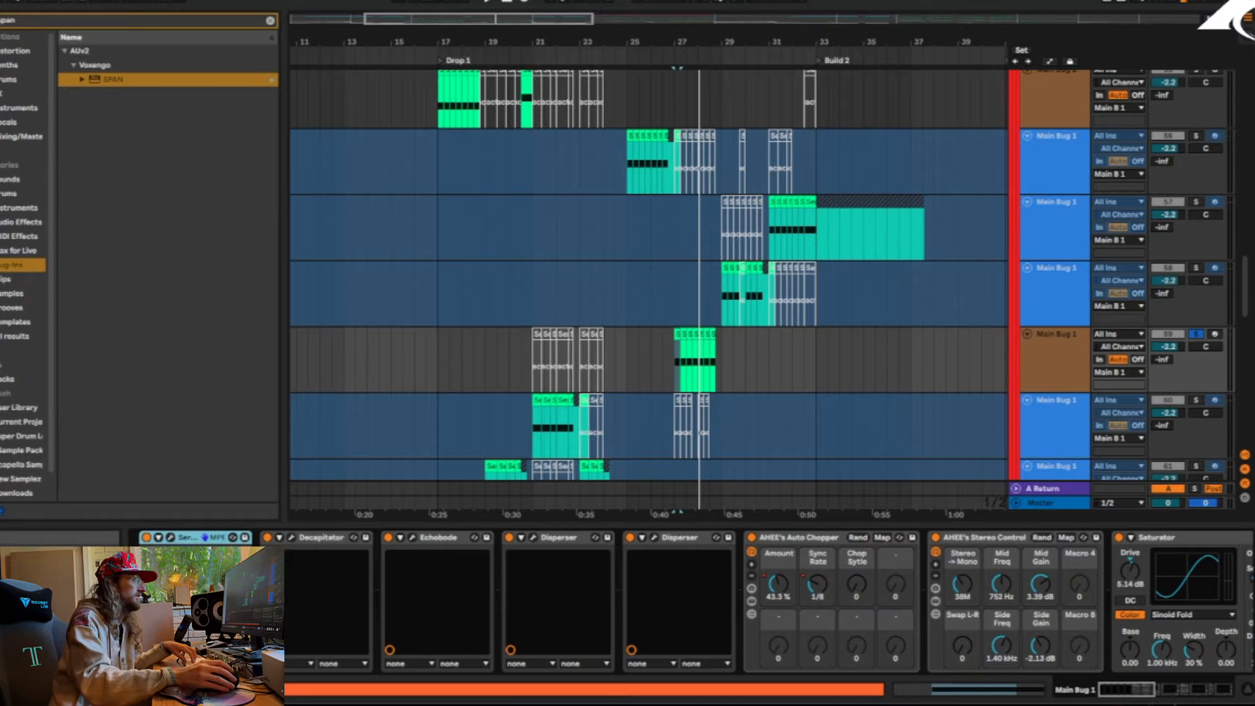
Solo Main Bug 1 on track 52 and play its Serum clips from bar 41 at the start of Drop 2
left_click_drag(794, 34, 361, 35)
scroll(583, 298, "up", 5)
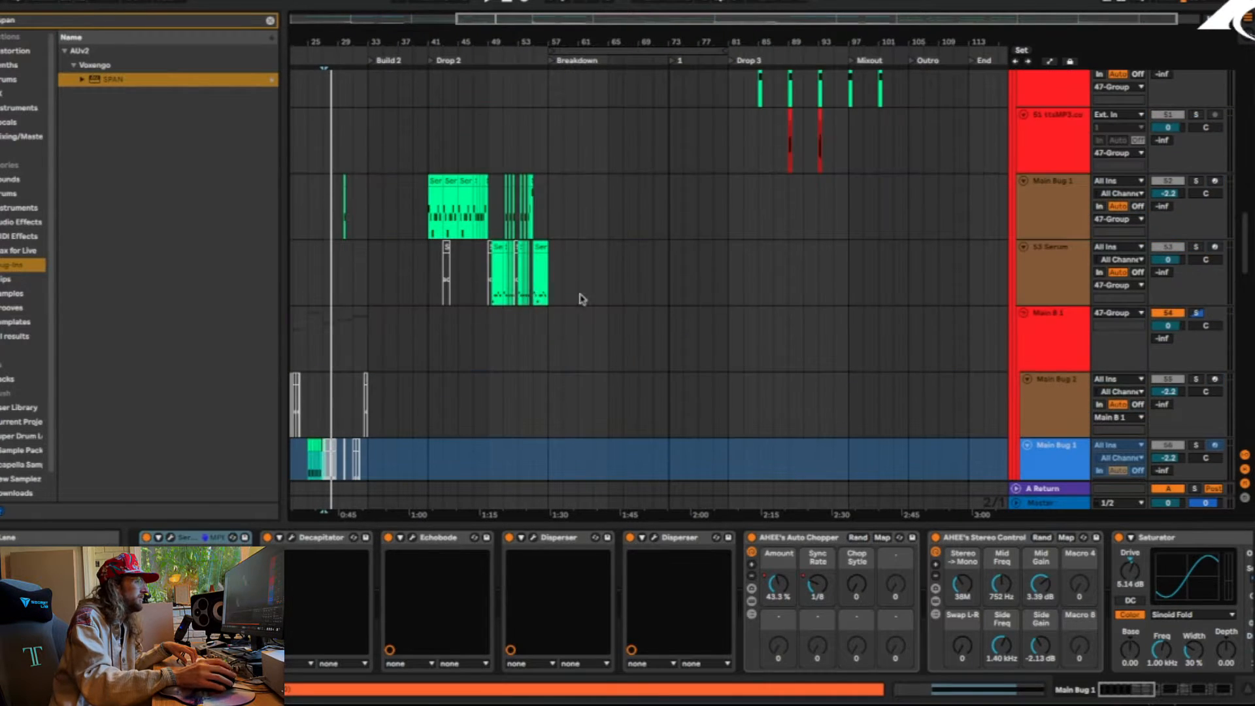
left_click(427, 213)
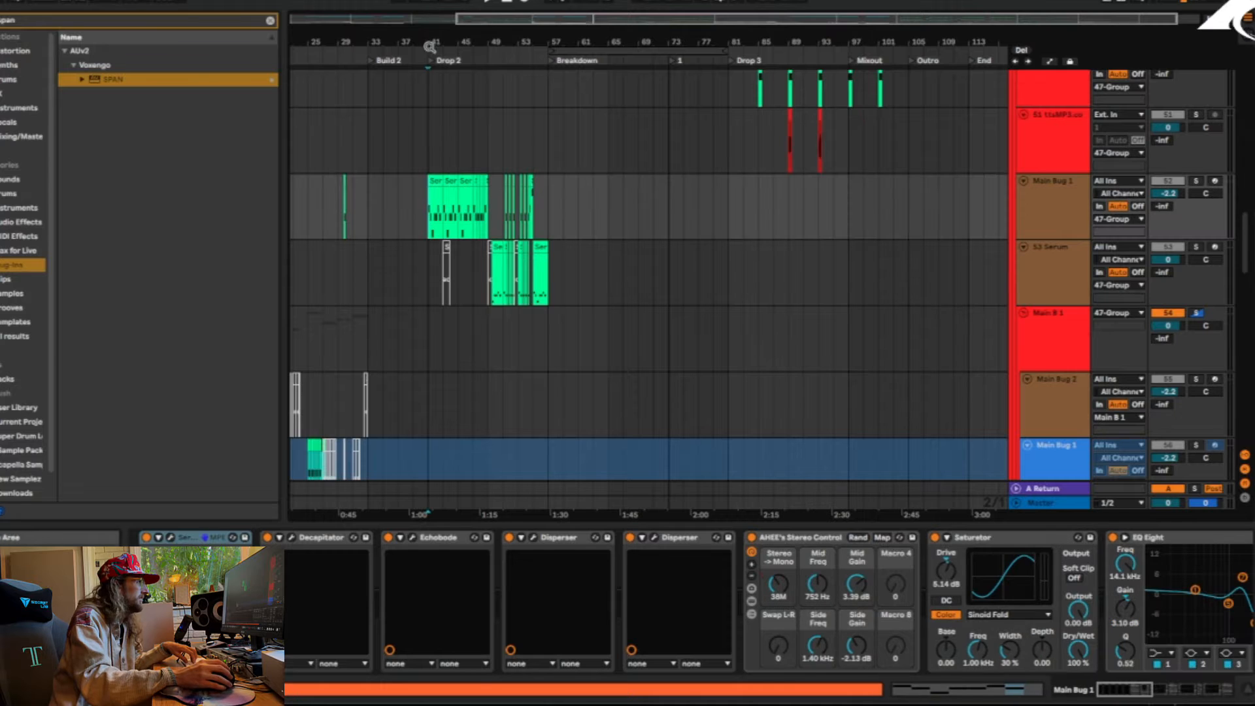
left_click_drag(430, 46, 490, 75)
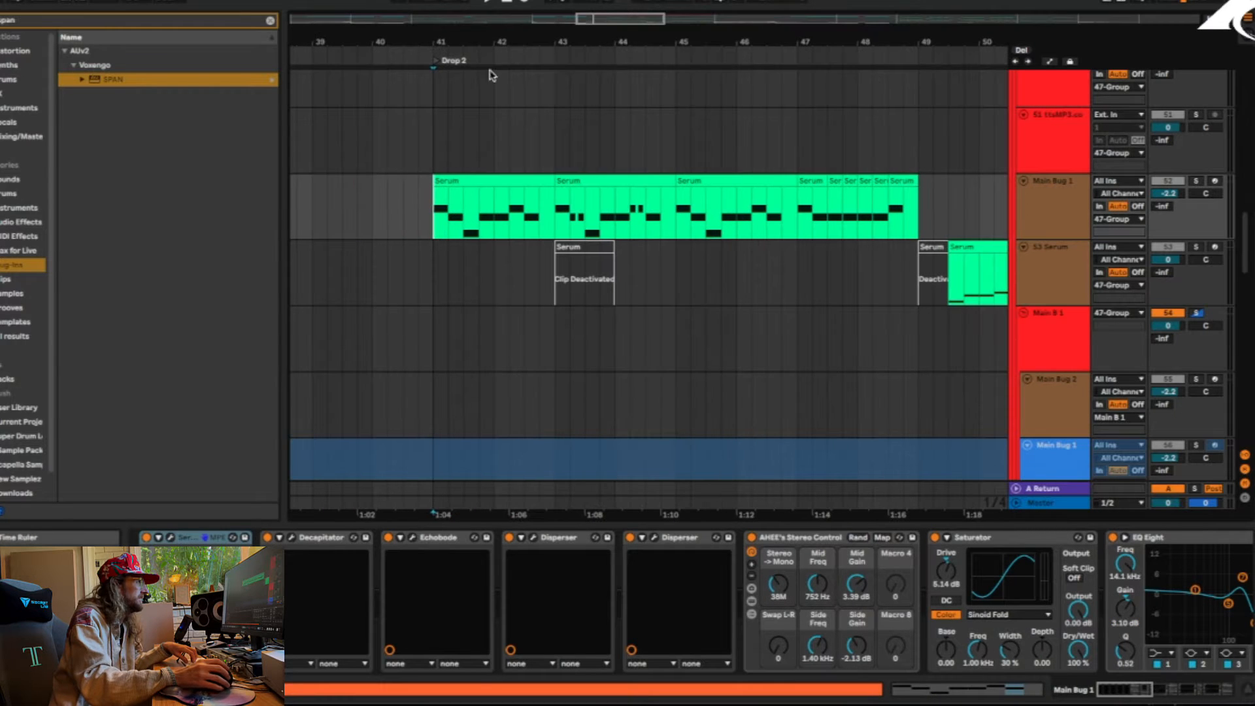
left_click(1195, 184)
key("space")
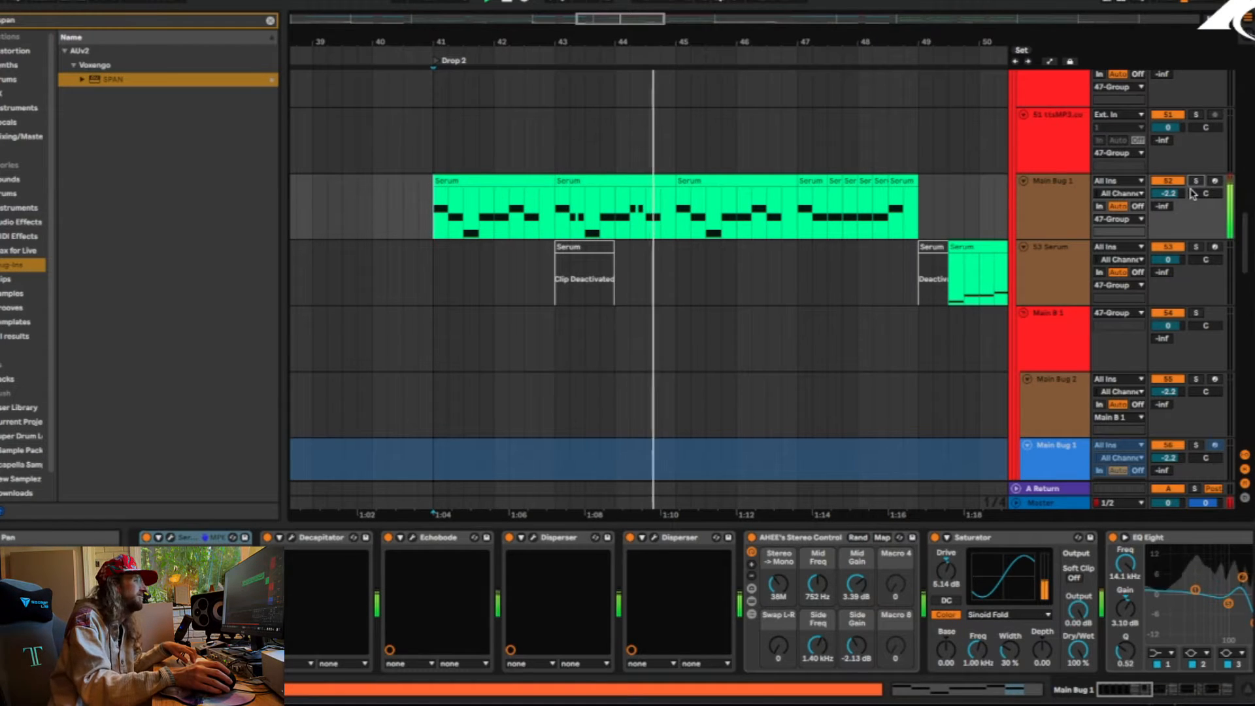
Restore the solo on Main Bug 1, replay its Drop 2 clips and scan its effects chain through to the last device
key("space")
left_click(1197, 183)
left_click(1038, 212)
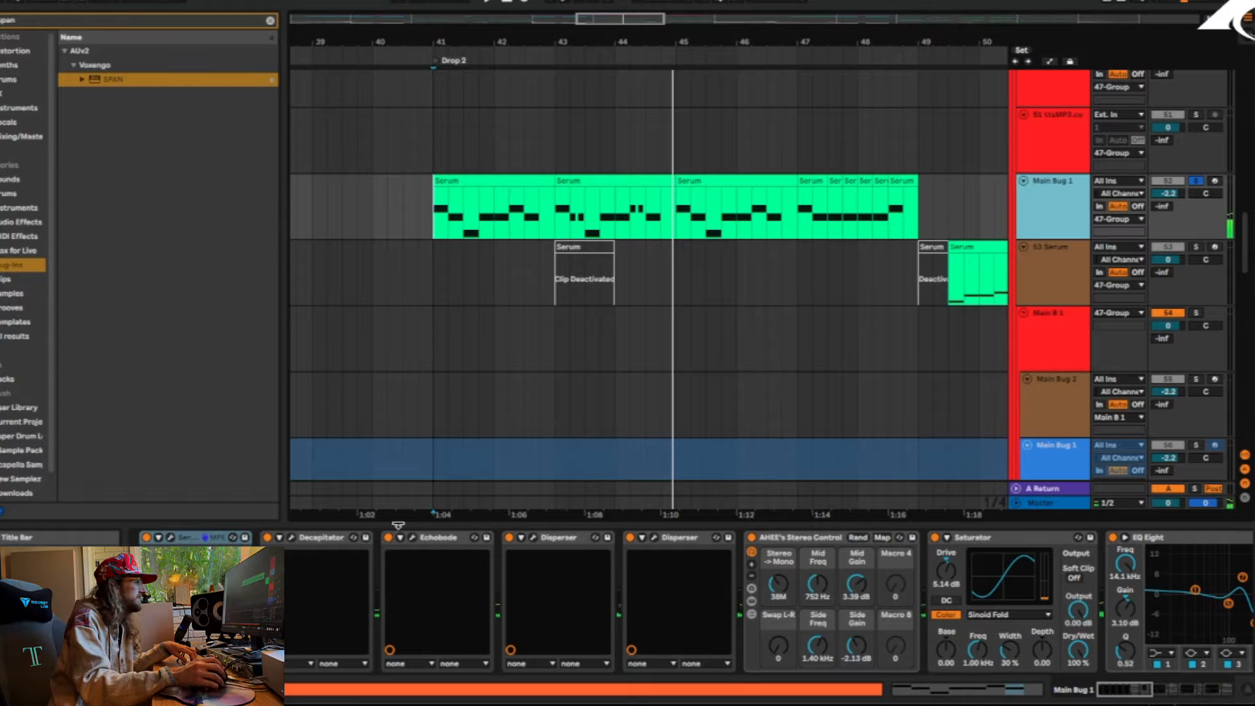
key("space")
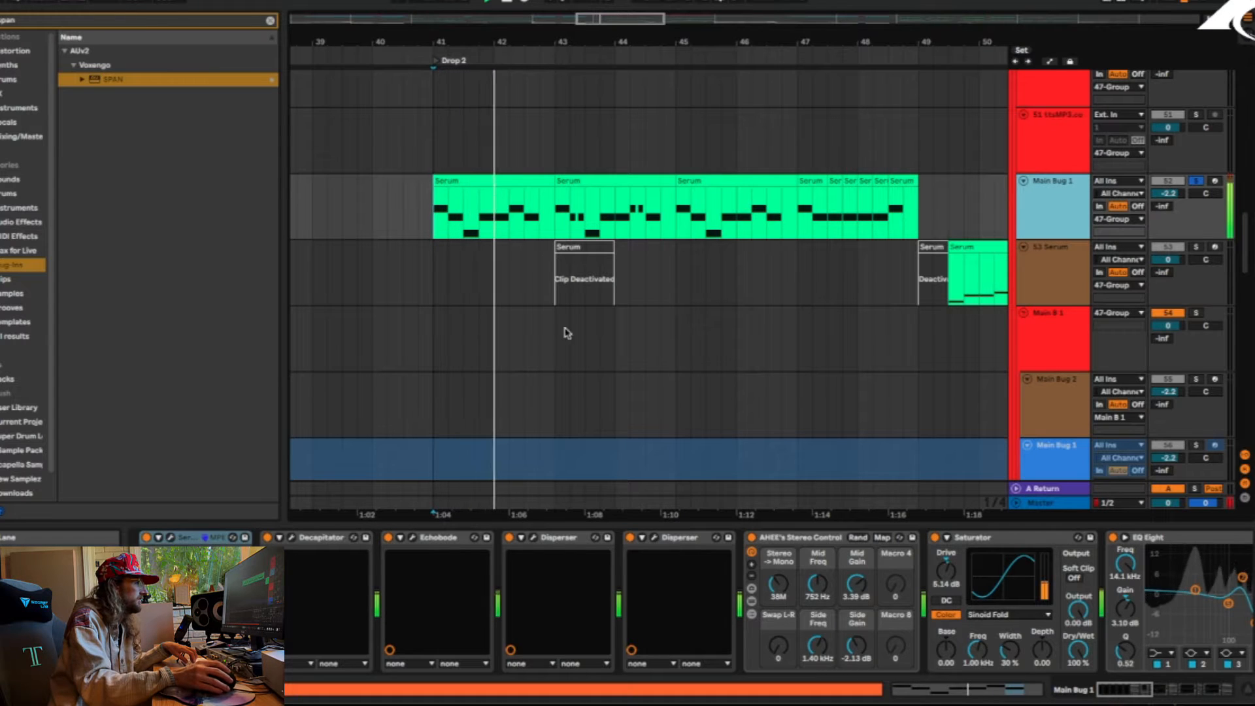
left_click(1206, 690)
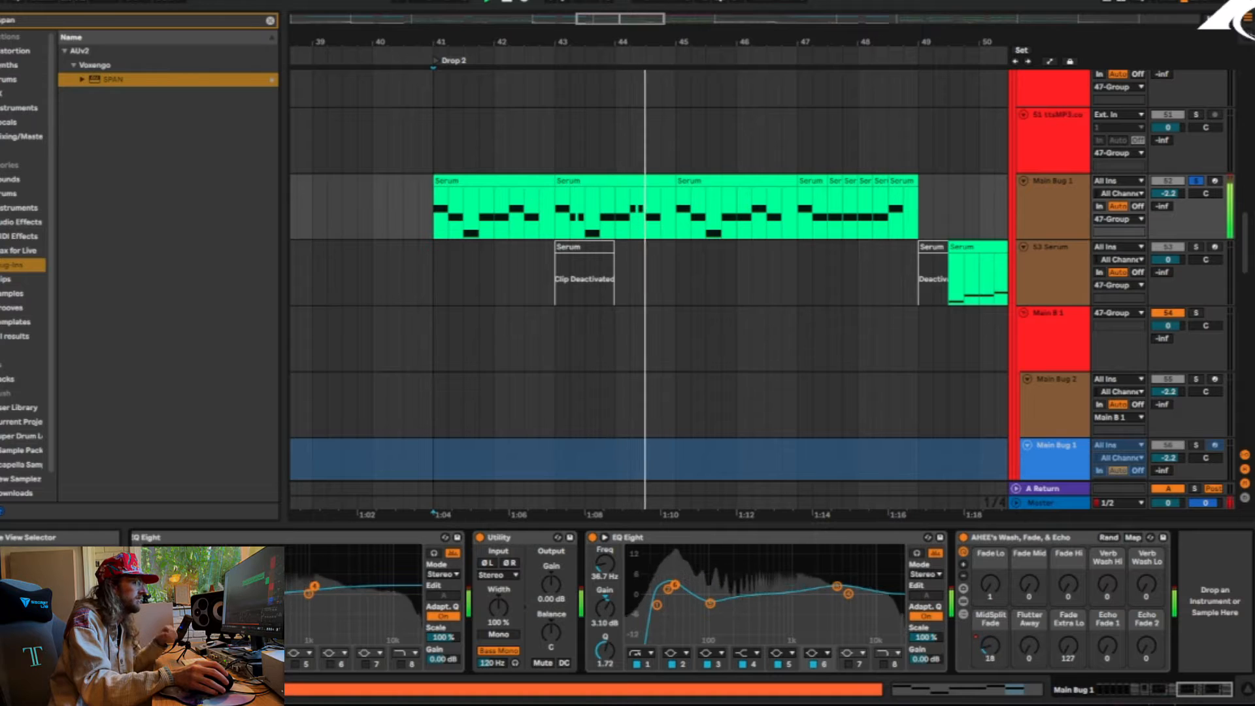
left_click_drag(1204, 691, 1160, 690)
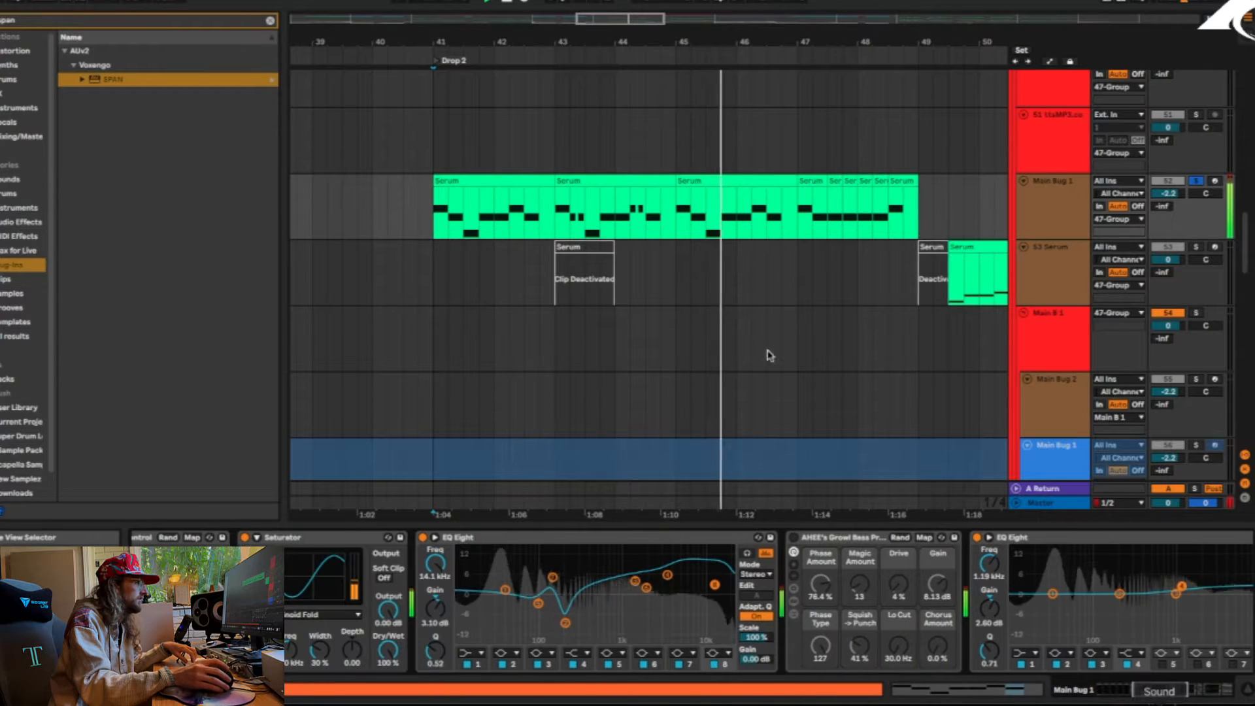
Select Main Bug 1's Serum clip at bar 43, stop playback and review the track's Serum patch
left_click(575, 179)
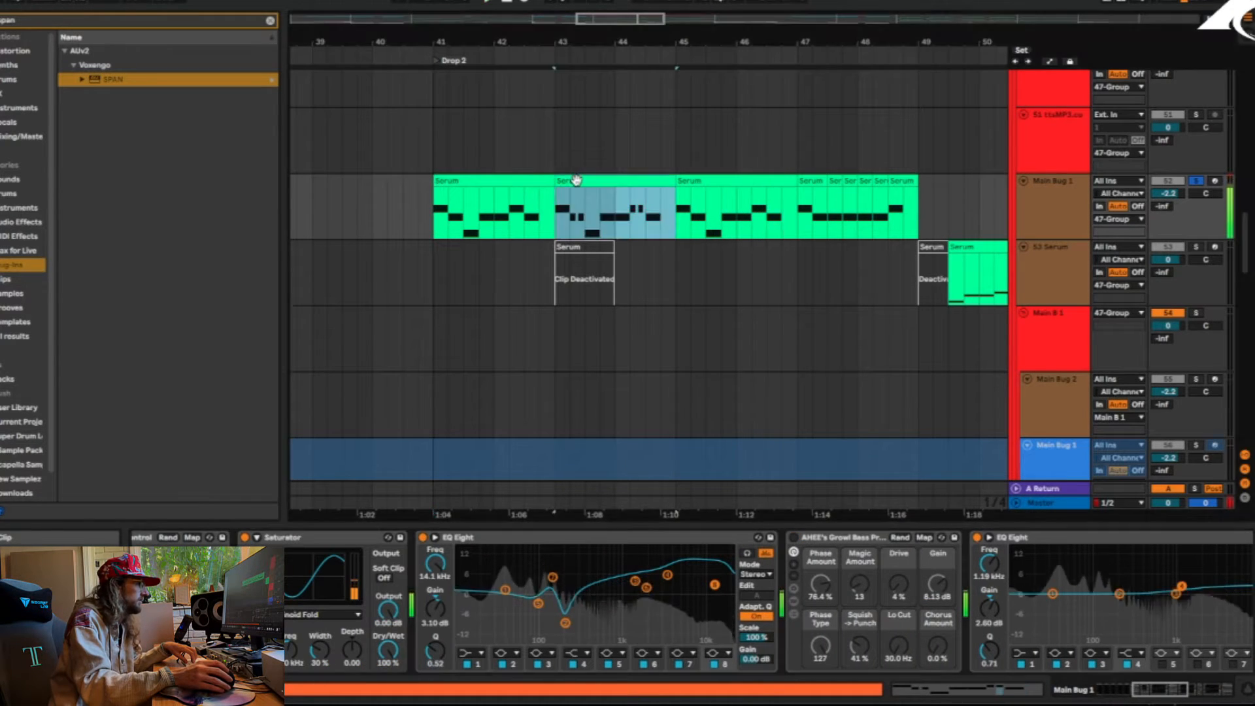
key("space")
left_click_drag(1180, 690, 1134, 691)
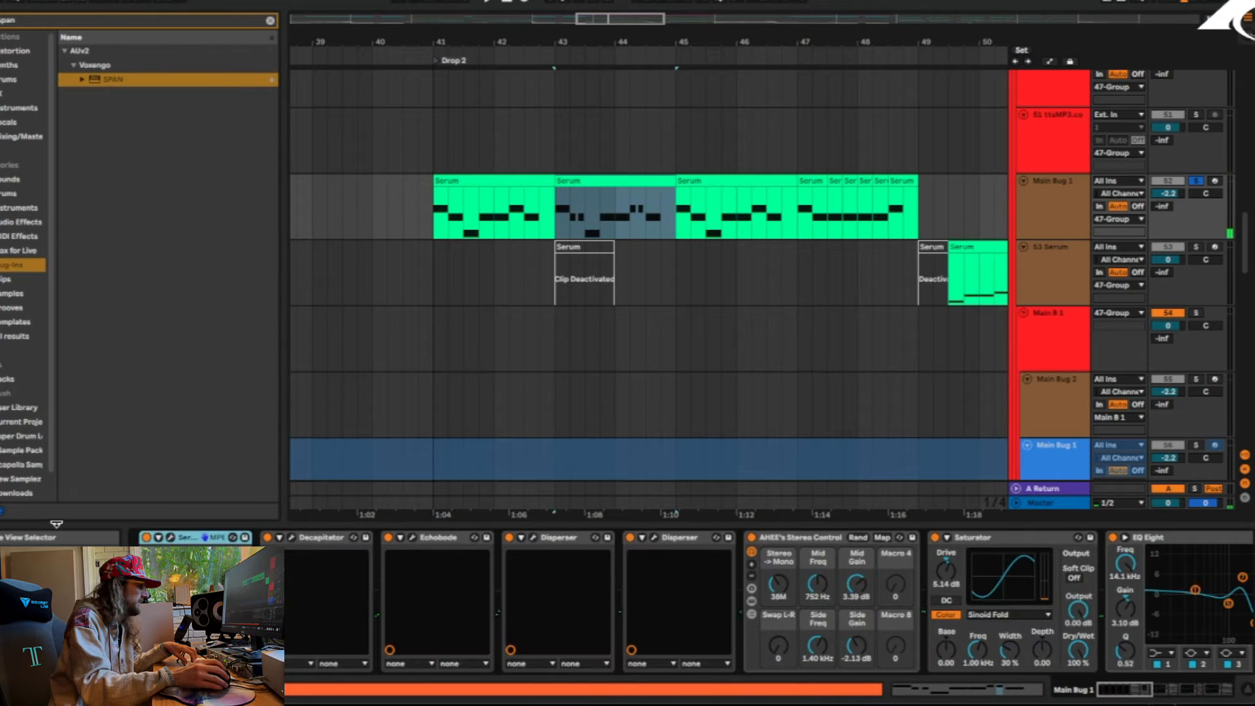
left_click(171, 541)
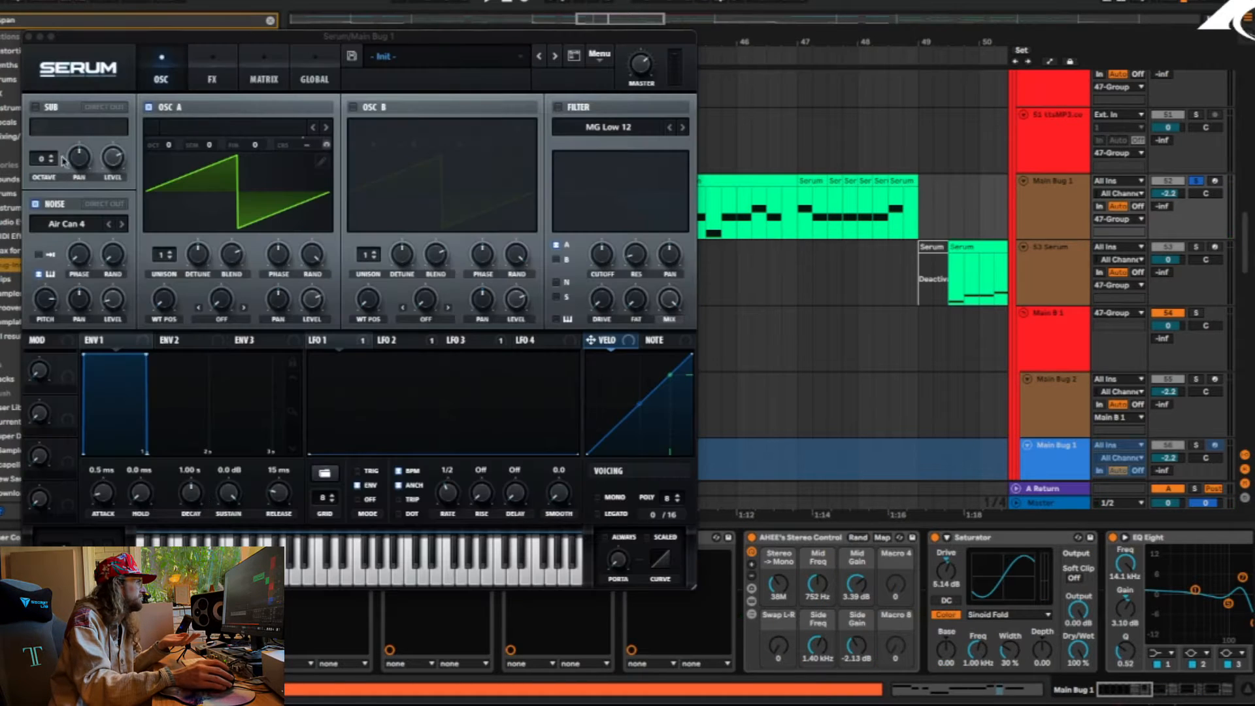
left_click(28, 36)
Expand the Voxes group, solo the vocal sample on track 8 and play it from bar 43
scroll(697, 272, "up", 10)
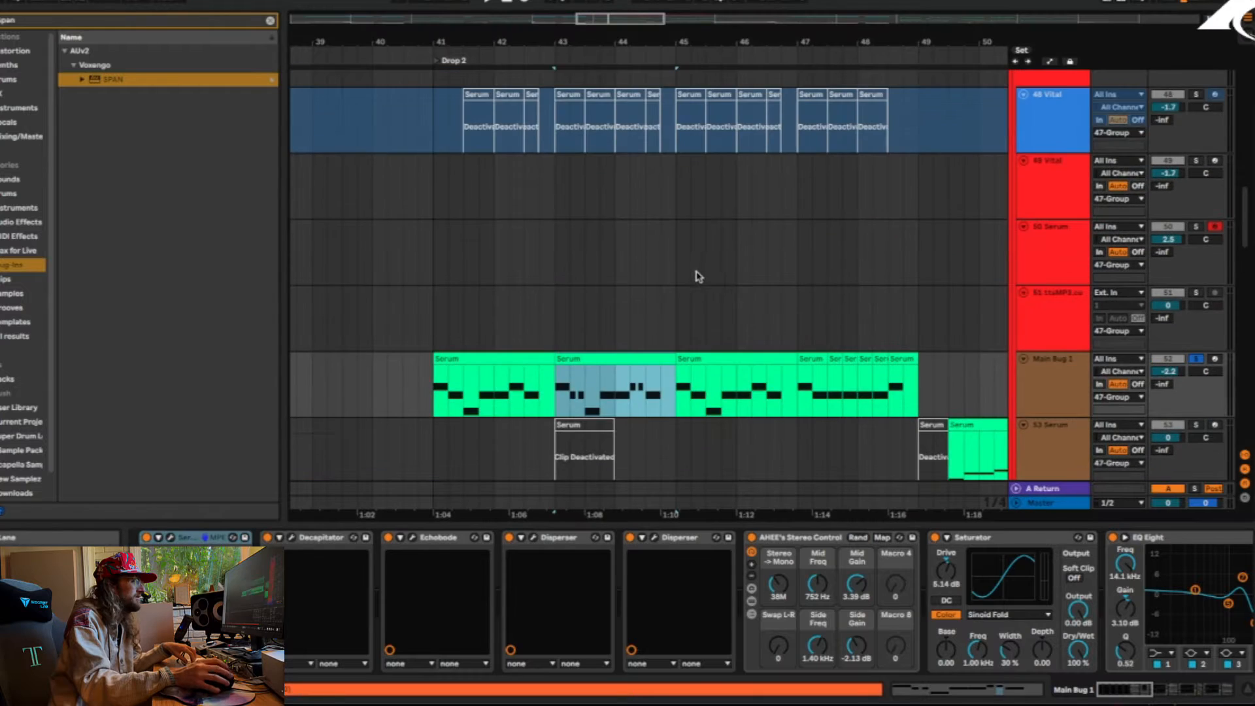
scroll(713, 324, "up", 10)
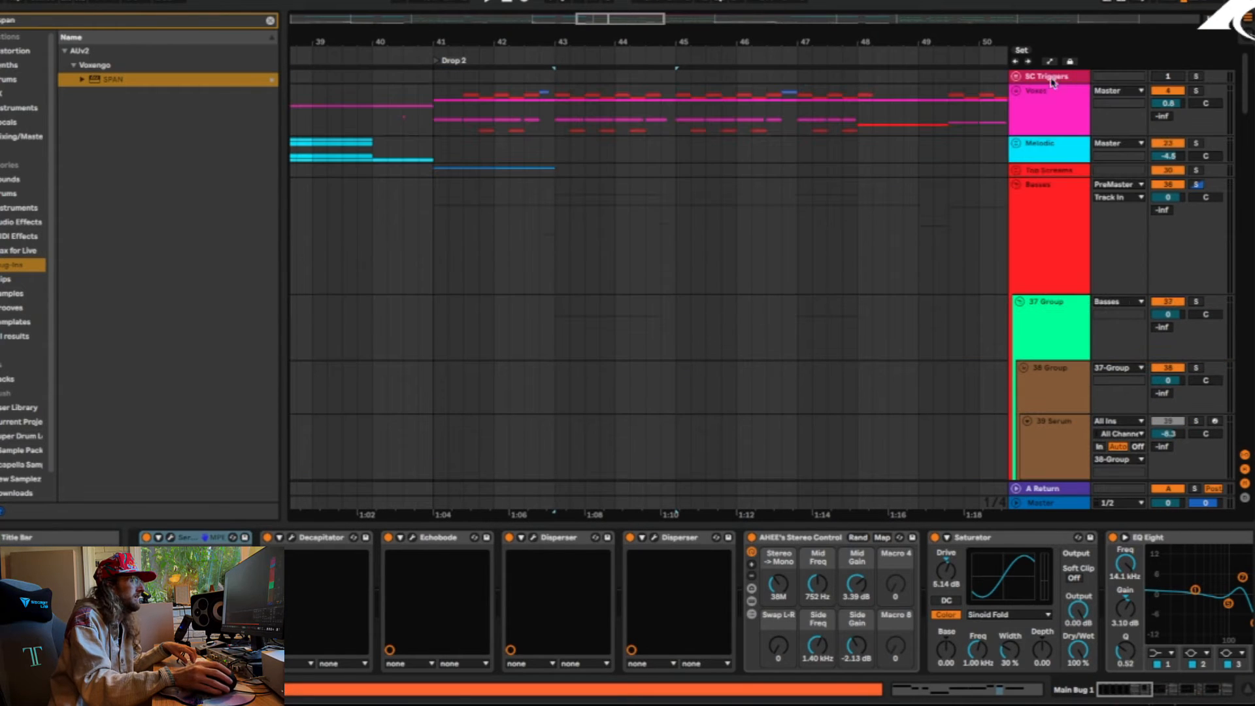
scroll(713, 324, "up", 10)
left_click(1049, 255)
scroll(1046, 251, "down", 3)
scroll(1046, 249, "up", 2)
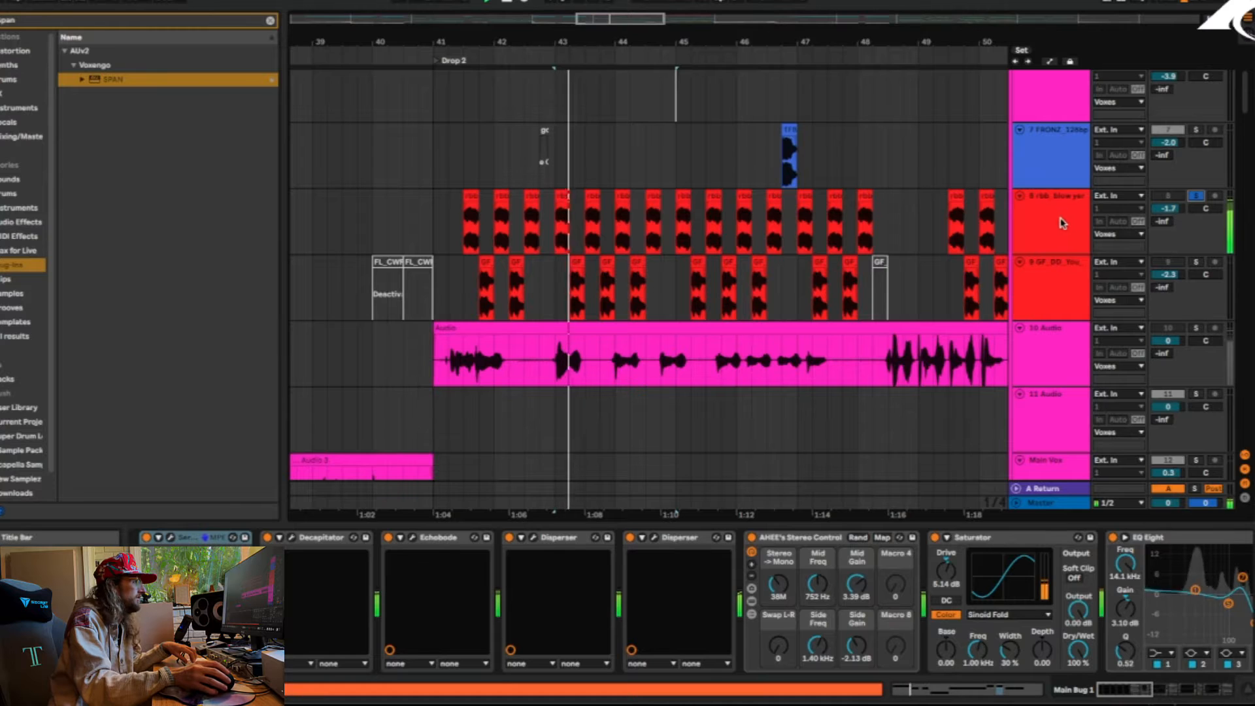
Solo the vocal chops on track 17 and play them from the second clip after bar 41
scroll(1111, 232, "down", 5)
scroll(1155, 242, "down", 1)
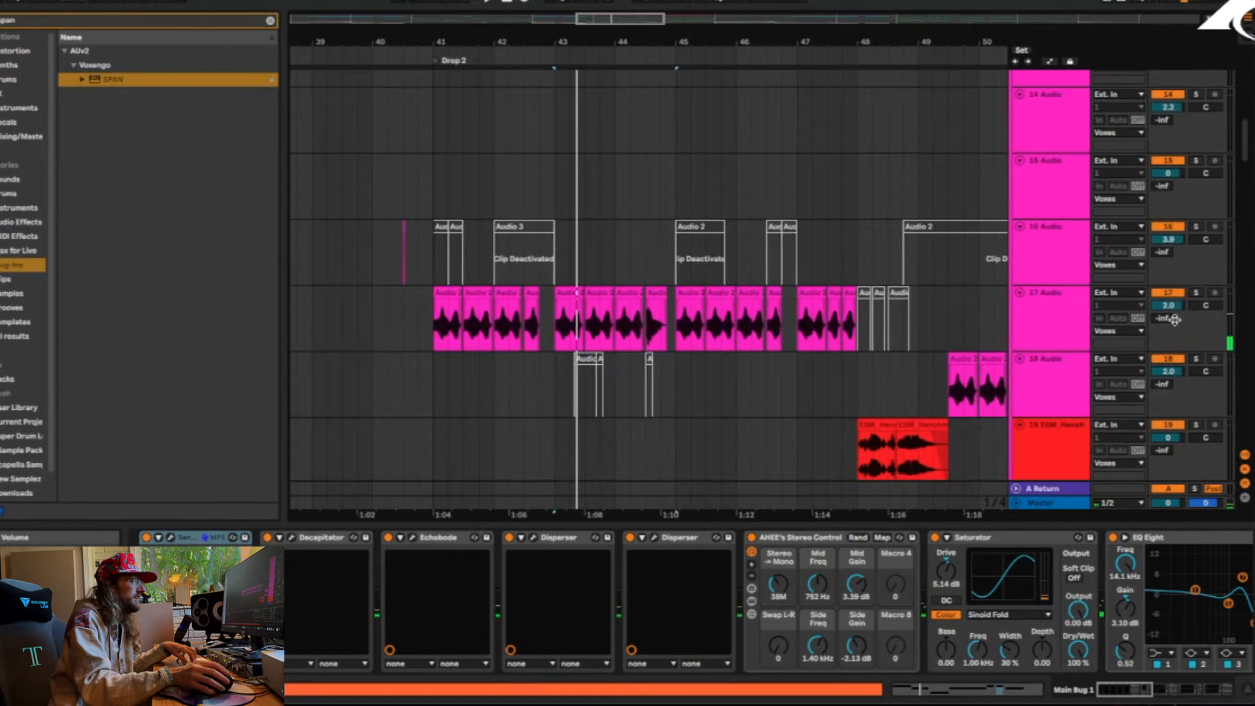
left_click(1196, 293)
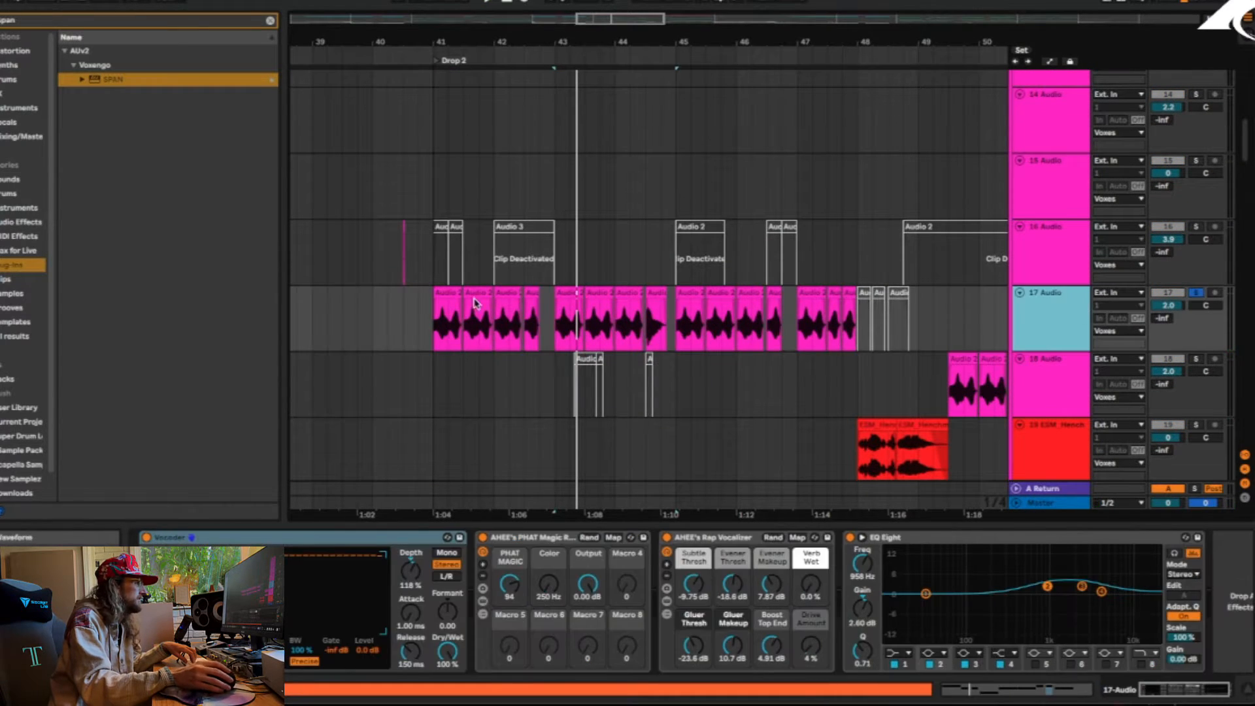
left_click(473, 287)
key("space")
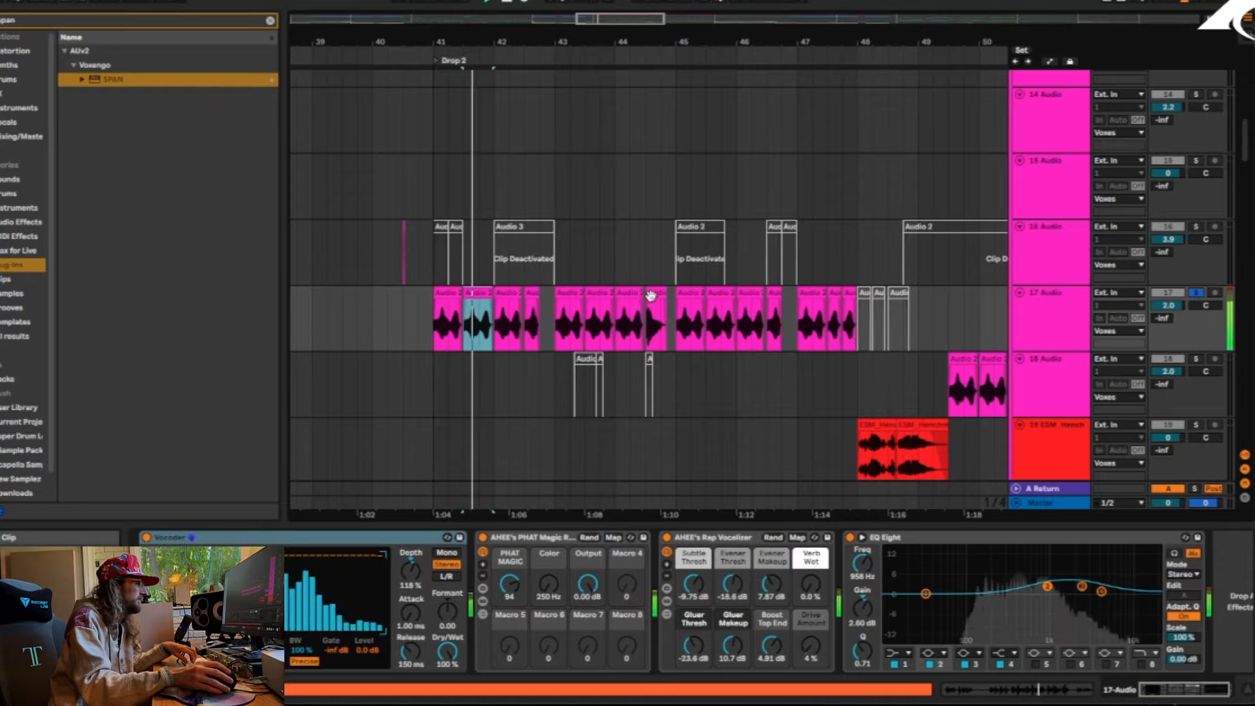
Bypass the Vocoder on track 17 to hear the vocal without it, and switch the Vocoder back on
left_click(1063, 330)
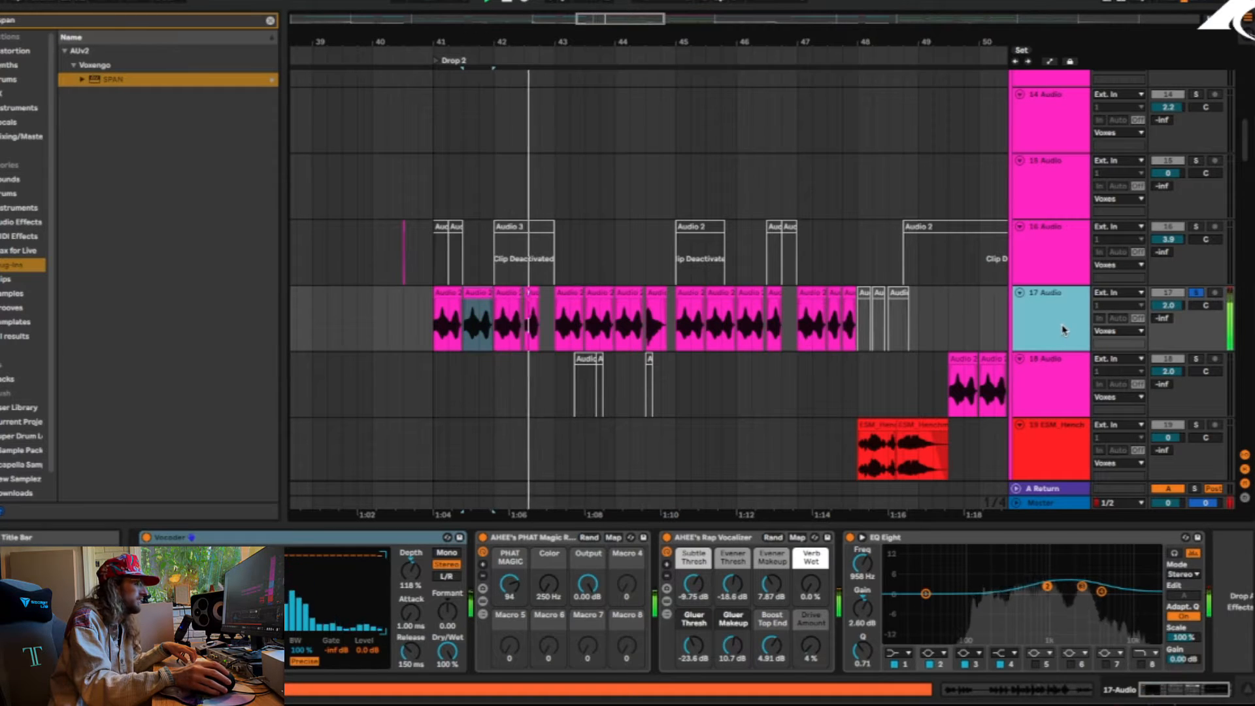
left_click(145, 538)
key("space")
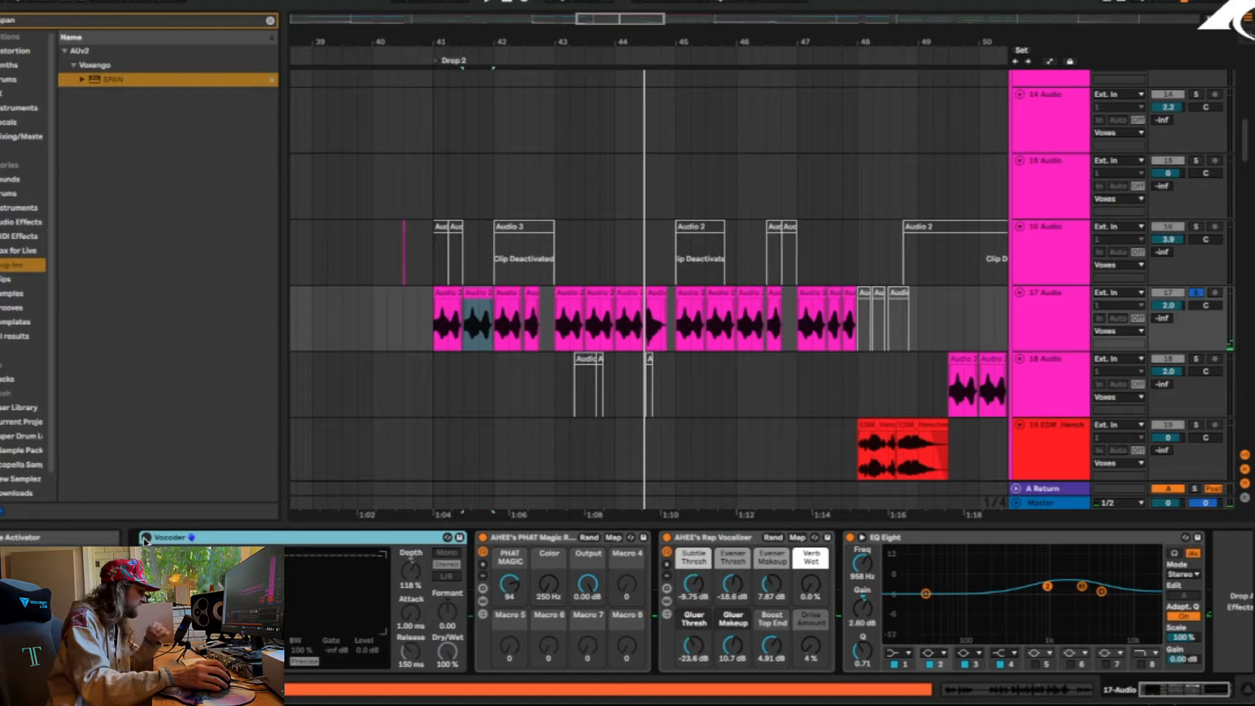
left_click(145, 540)
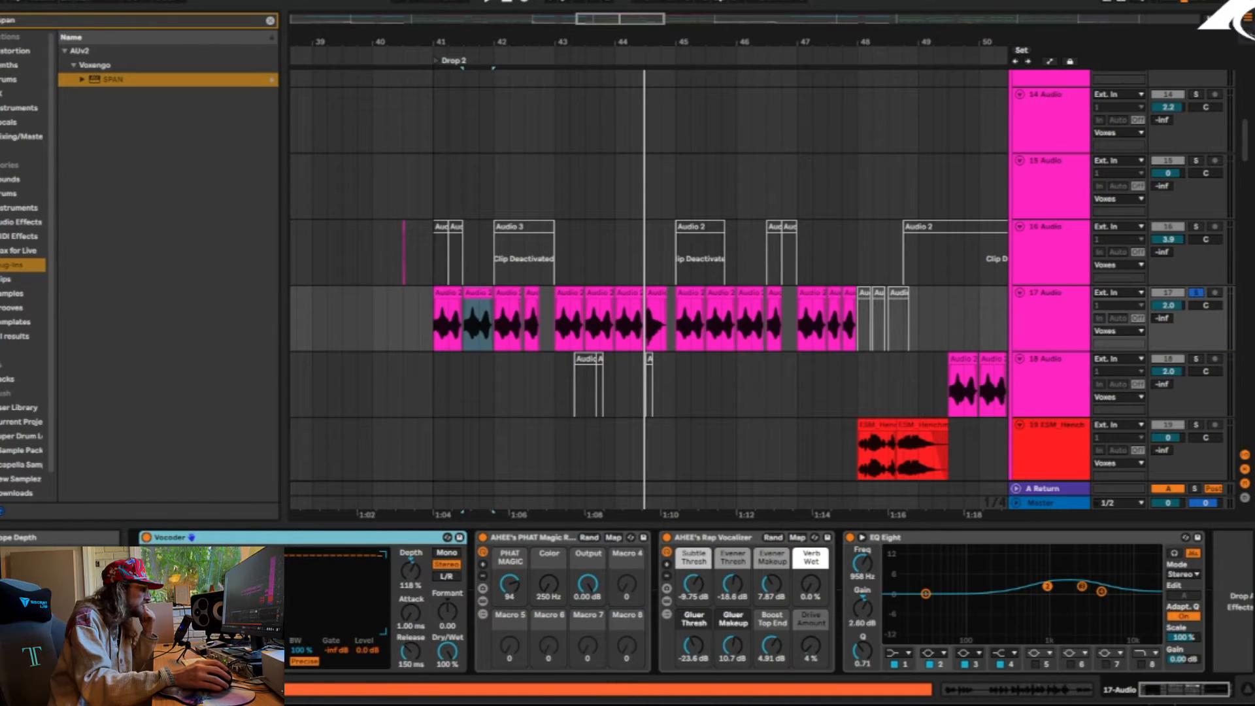
Check the Vocoder's settings on track 17 and replay the chops with the Vocoder active
left_click(234, 650)
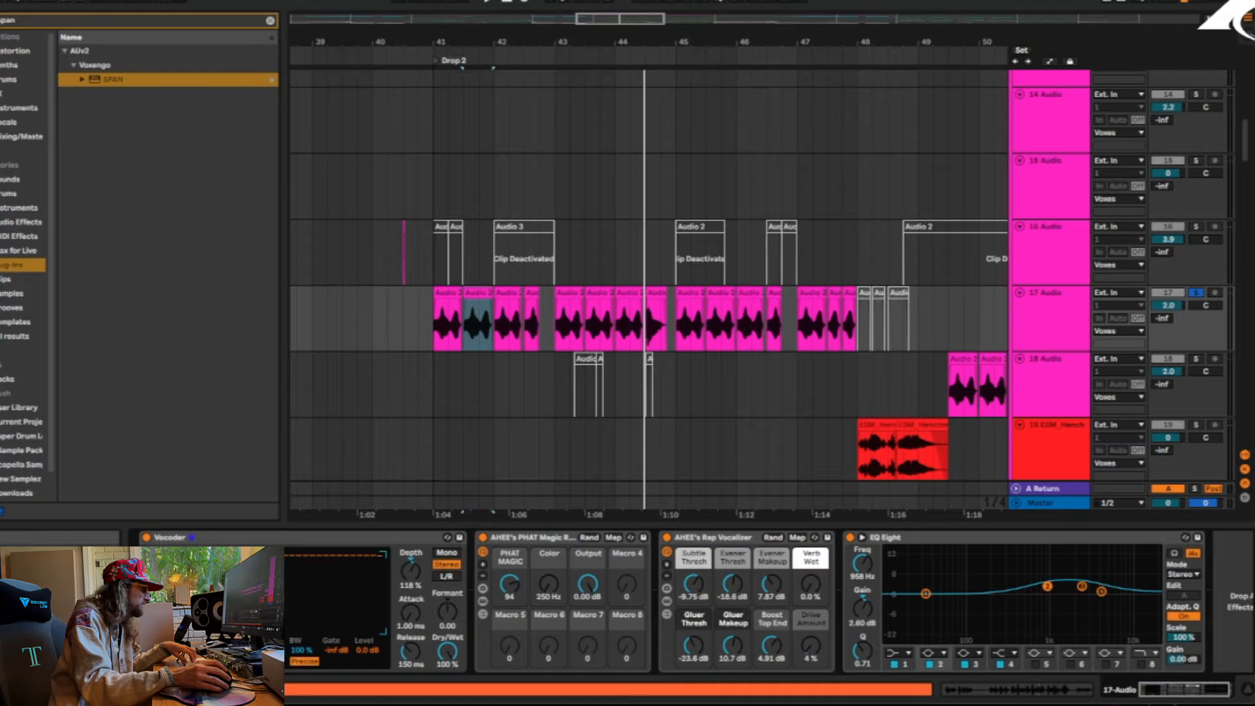
left_click(178, 557)
left_click(177, 557)
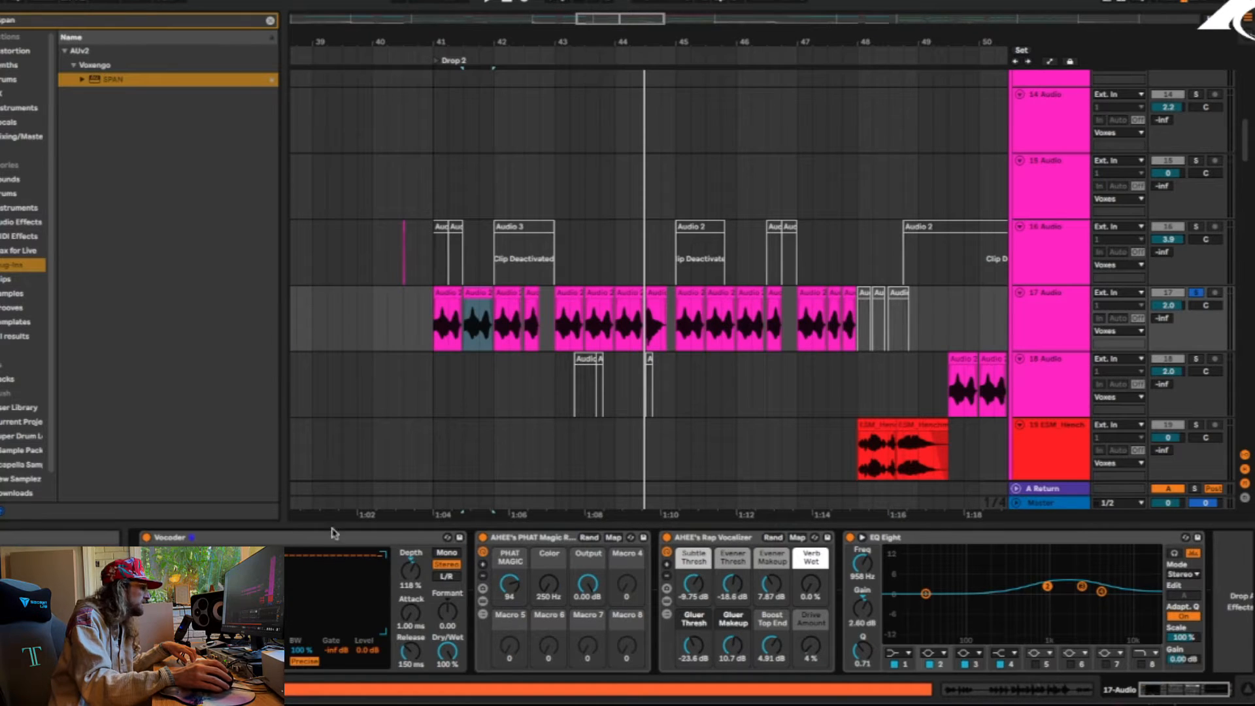
key("space")
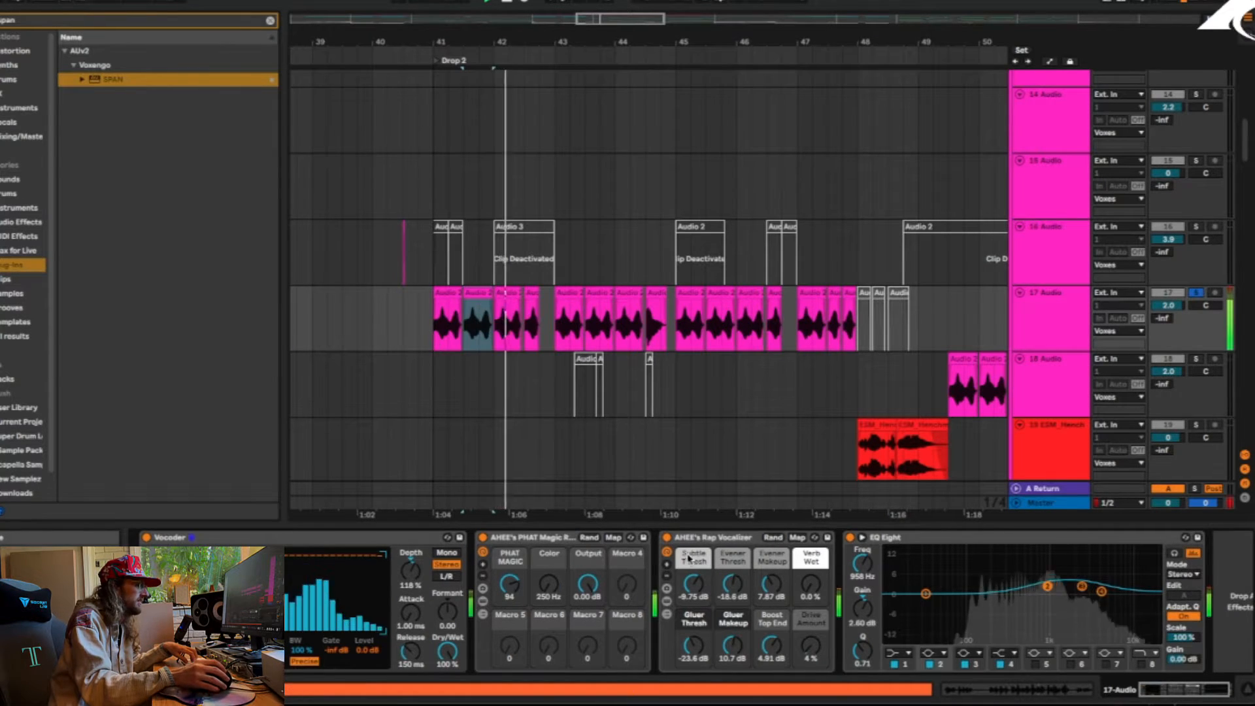
key("space")
Bypass the AHEE's PHAT Magic and AHEE's Rap Vocalizer racks on track 17 and play the vocal without them
left_click(483, 537)
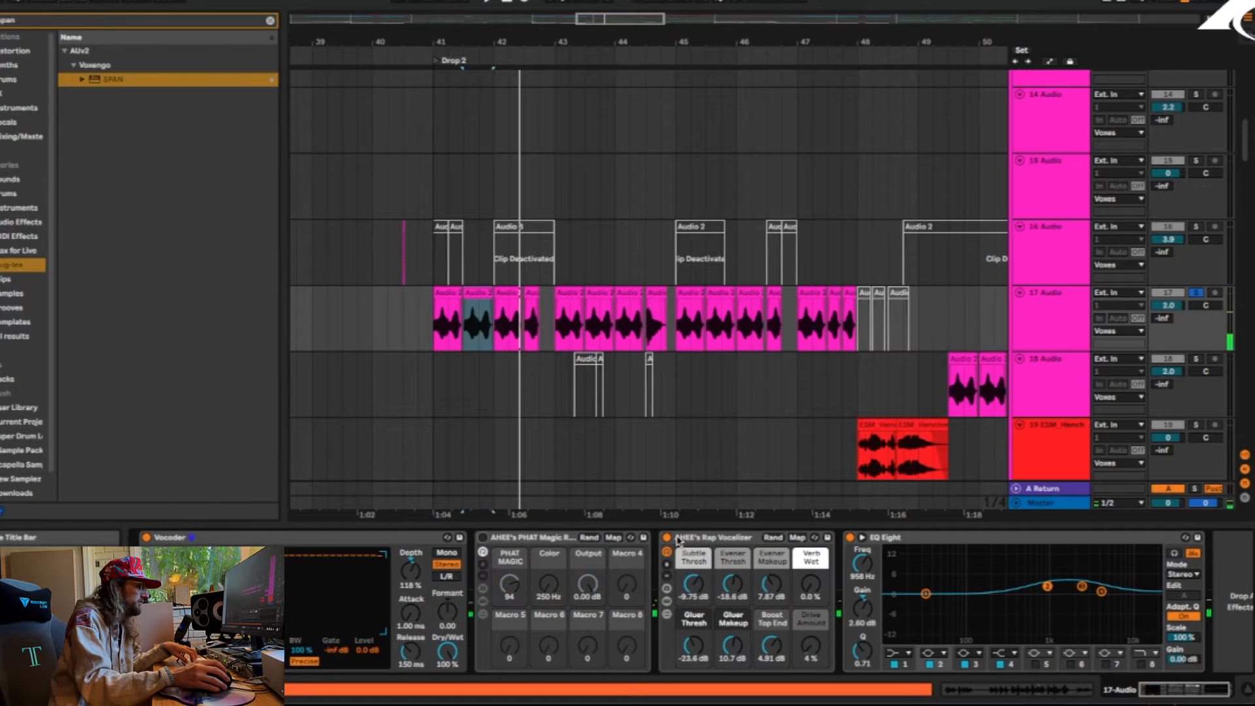
left_click(667, 537)
left_click(668, 537)
key("space")
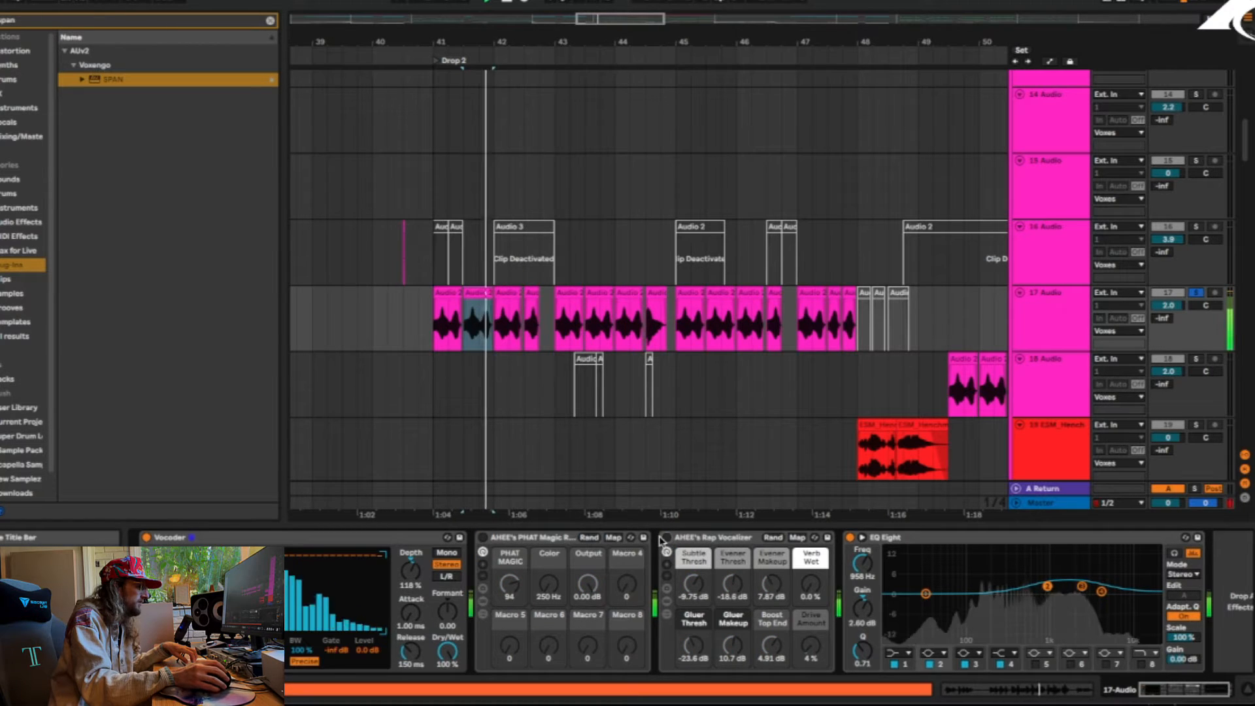
Turn the PHAT Magic and Rap Vocalizer racks back on and replay track 17 to compare the sound
left_click(483, 538)
key("space")
key("space")
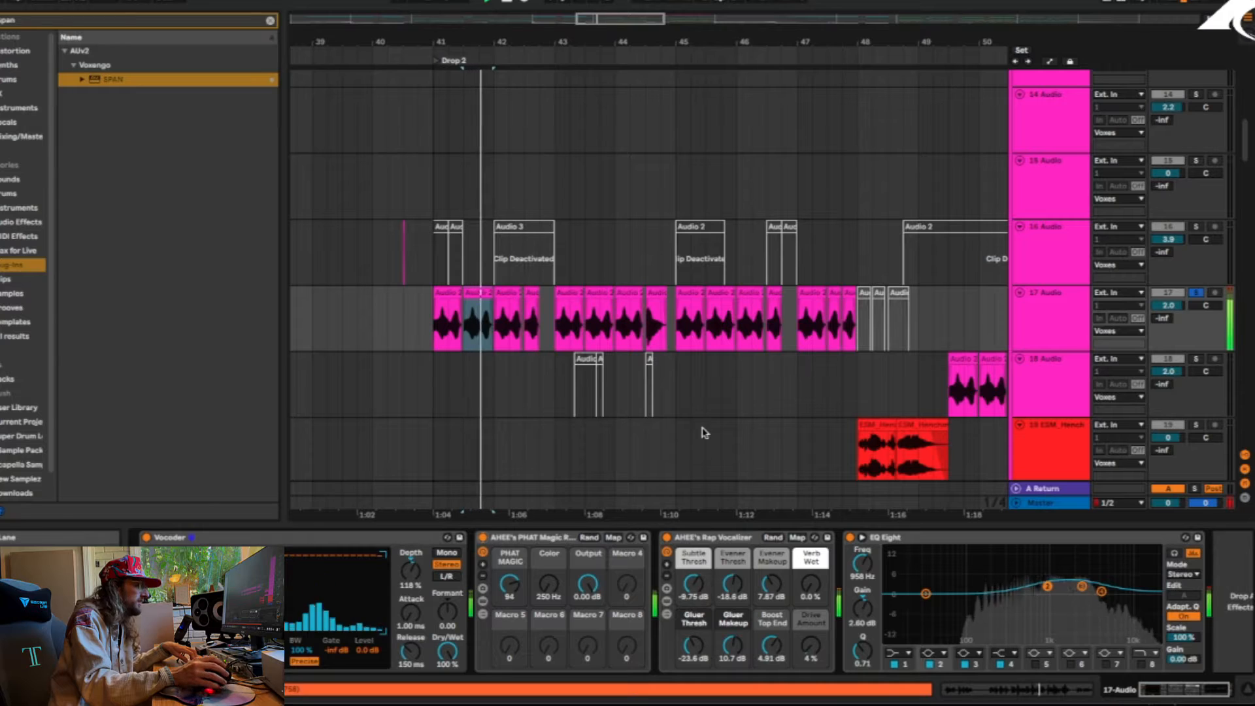
key("space")
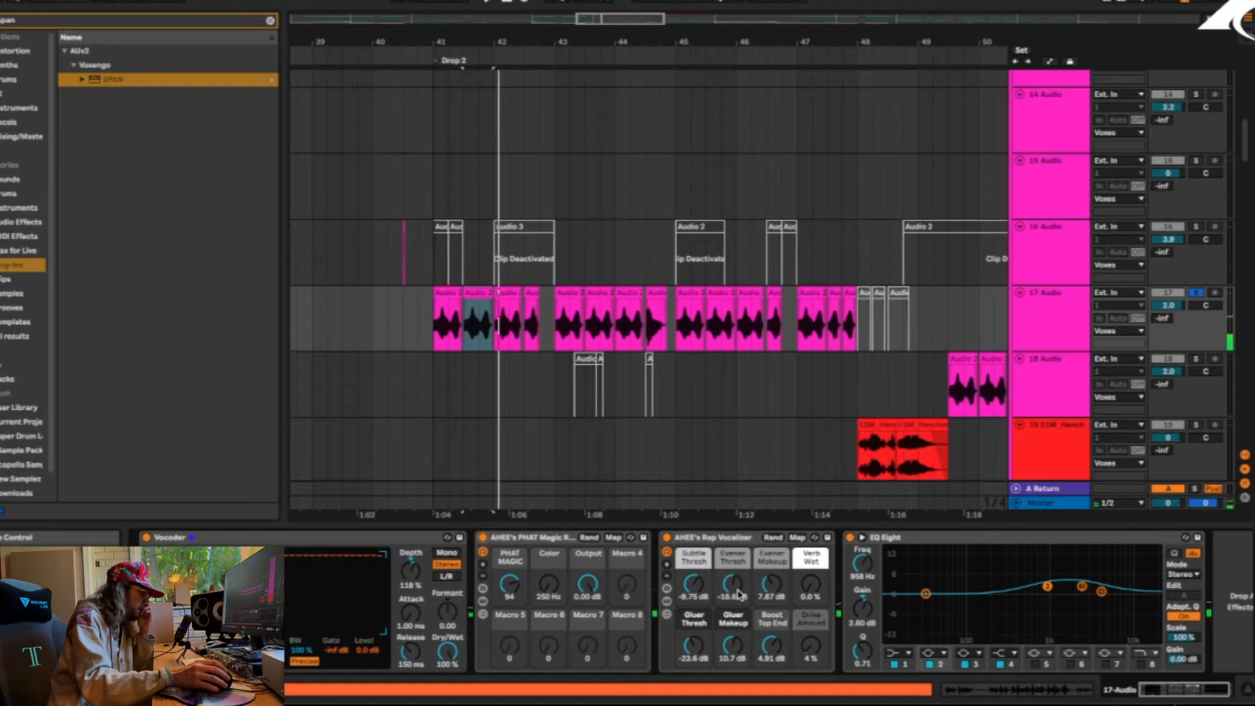
Move the solo from the vocal on track 17 to Main Bug 1 on track 52 and play it for comparison
scroll(759, 359, "down", 4)
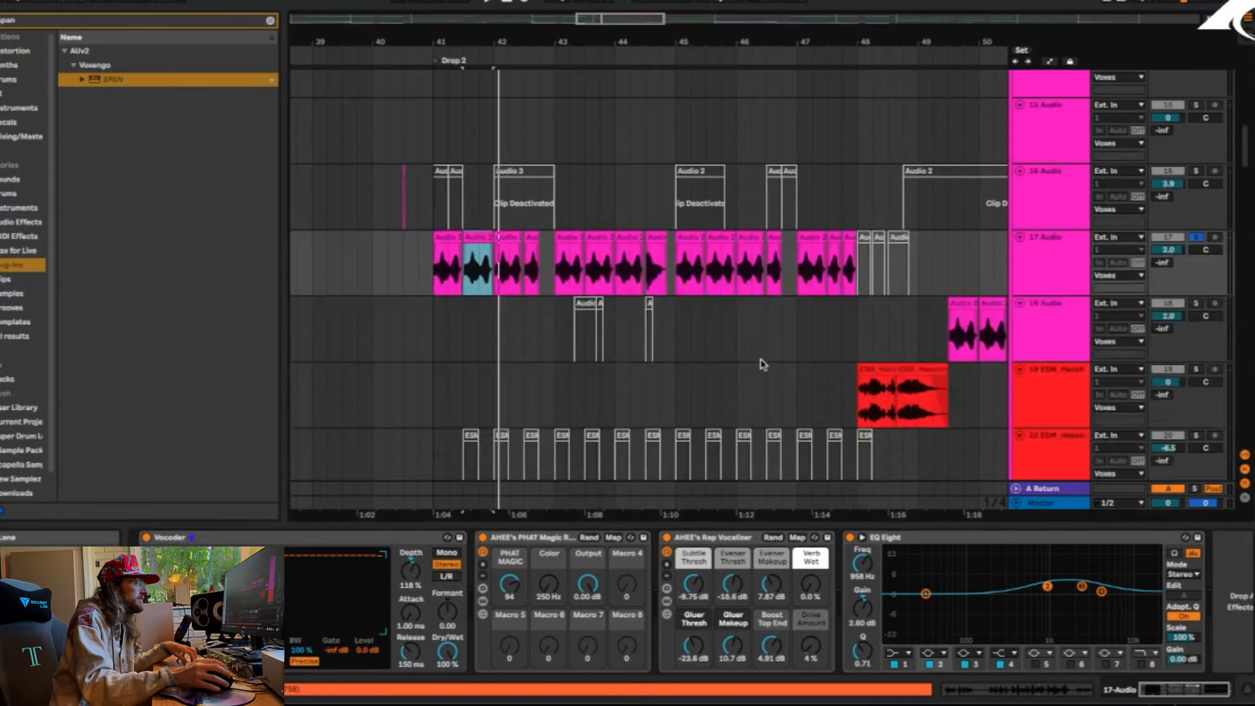
scroll(1046, 295, "down", 20)
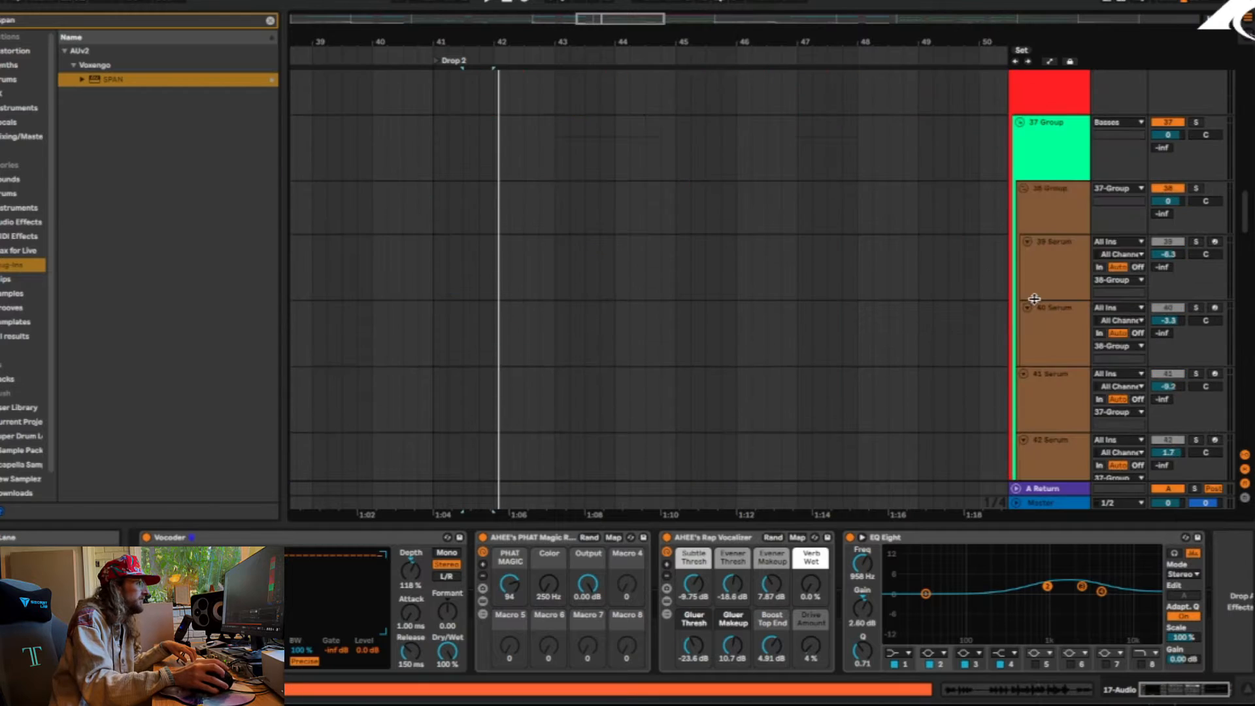
scroll(1054, 314, "down", 3)
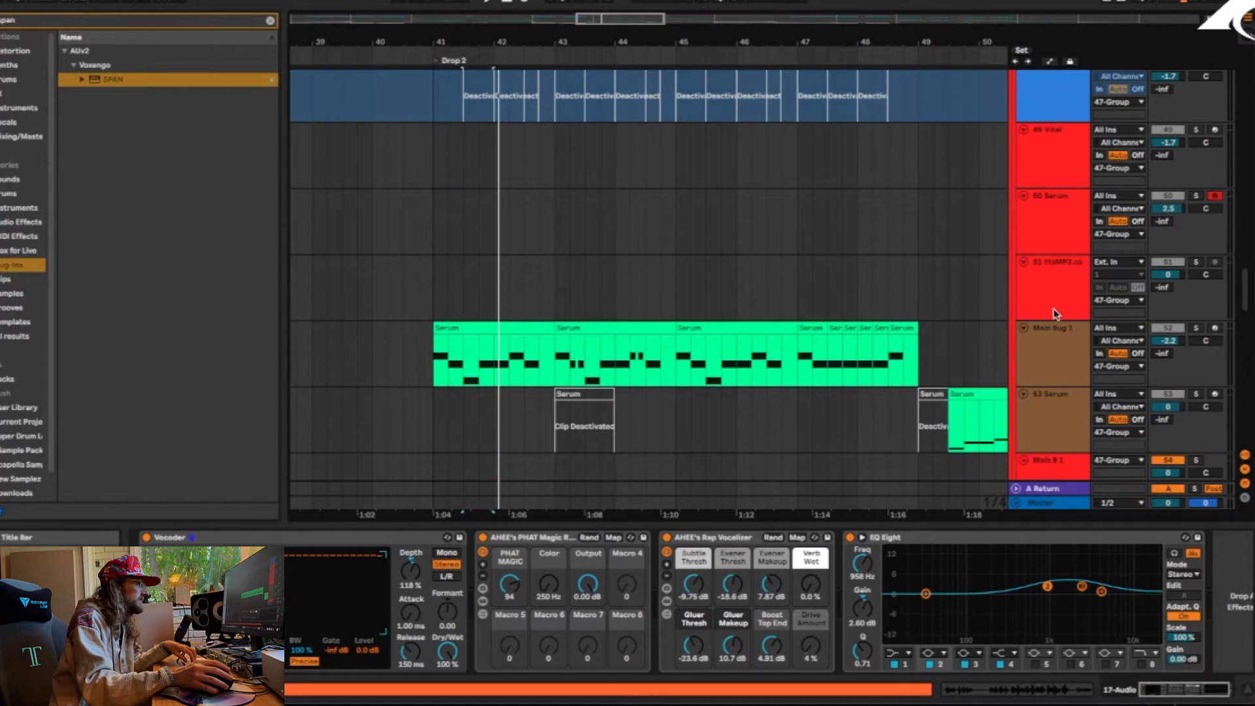
left_click(1196, 329)
key("space")
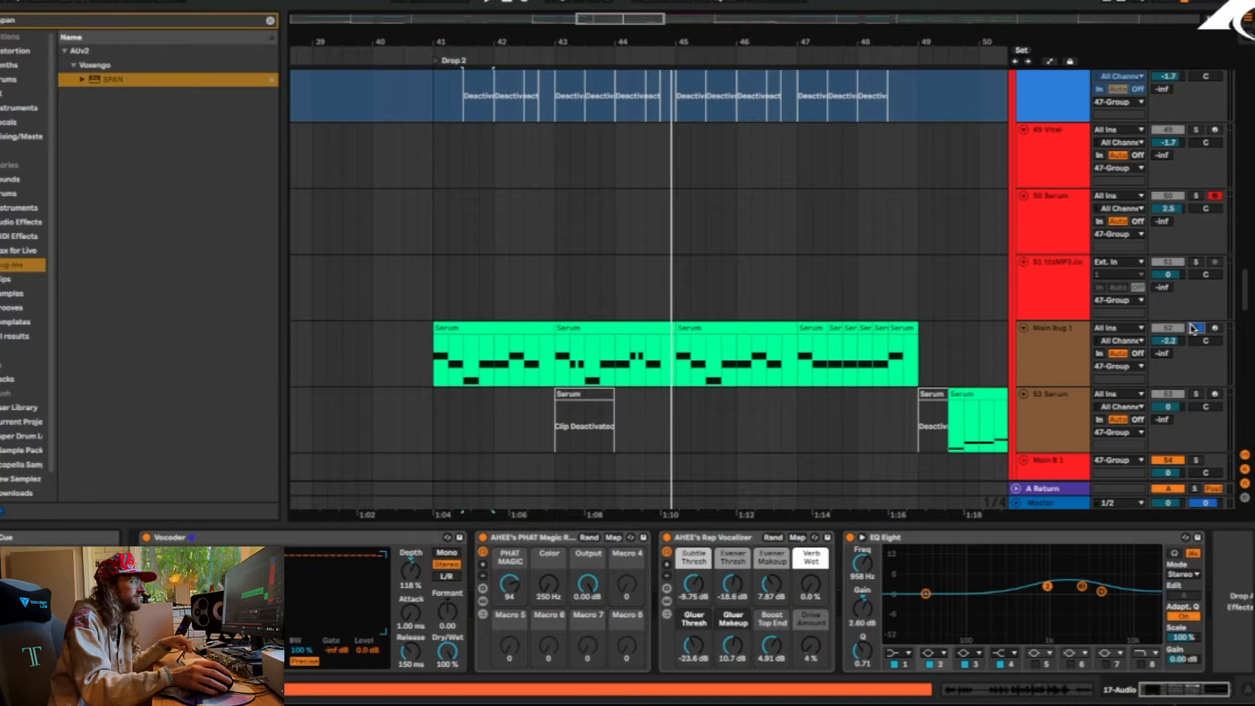
Solo and expand the K & S group, and play its kicks and snares from bar 41
scroll(745, 302, "down", 10)
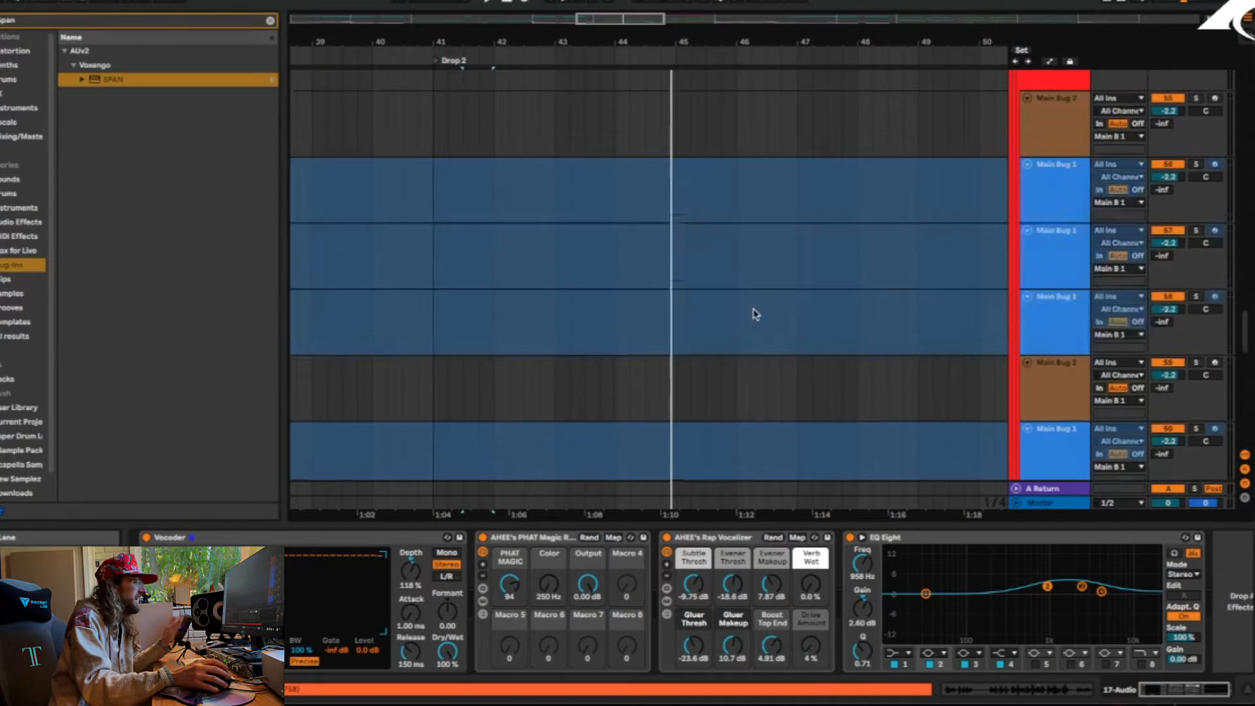
scroll(700, 323, "down", 8)
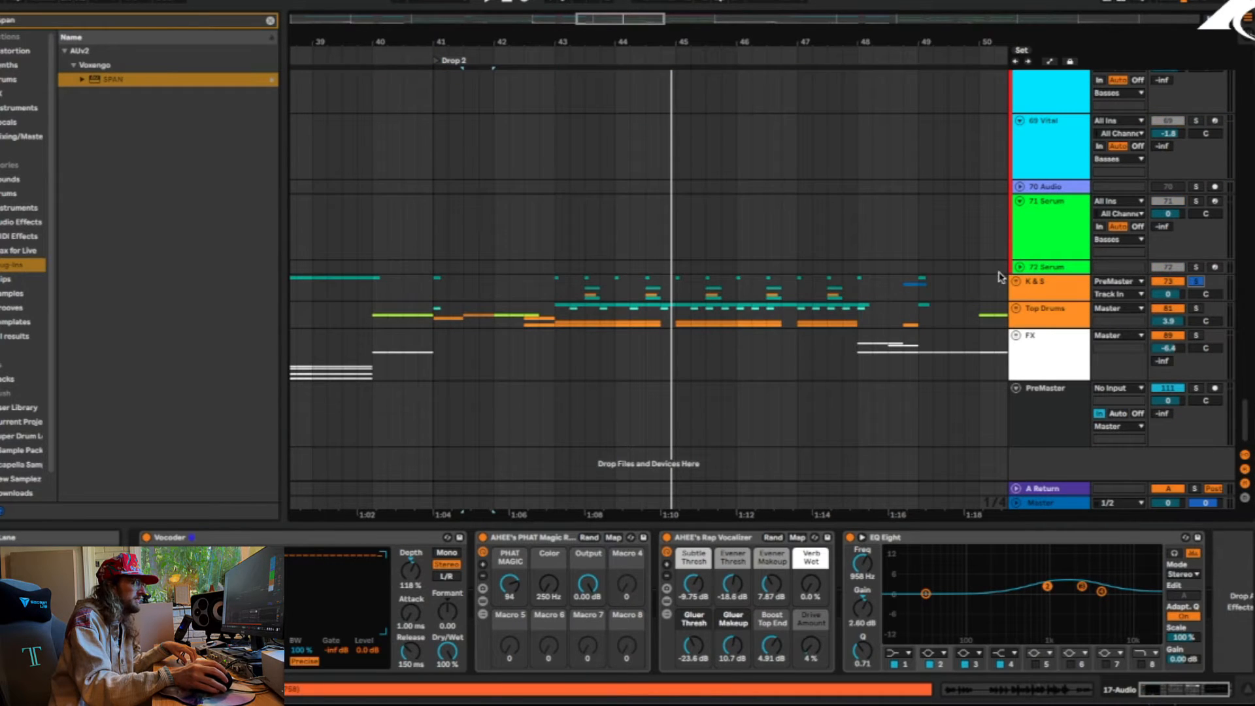
left_click(1015, 282)
scroll(566, 305, "down", 3)
left_click(440, 198)
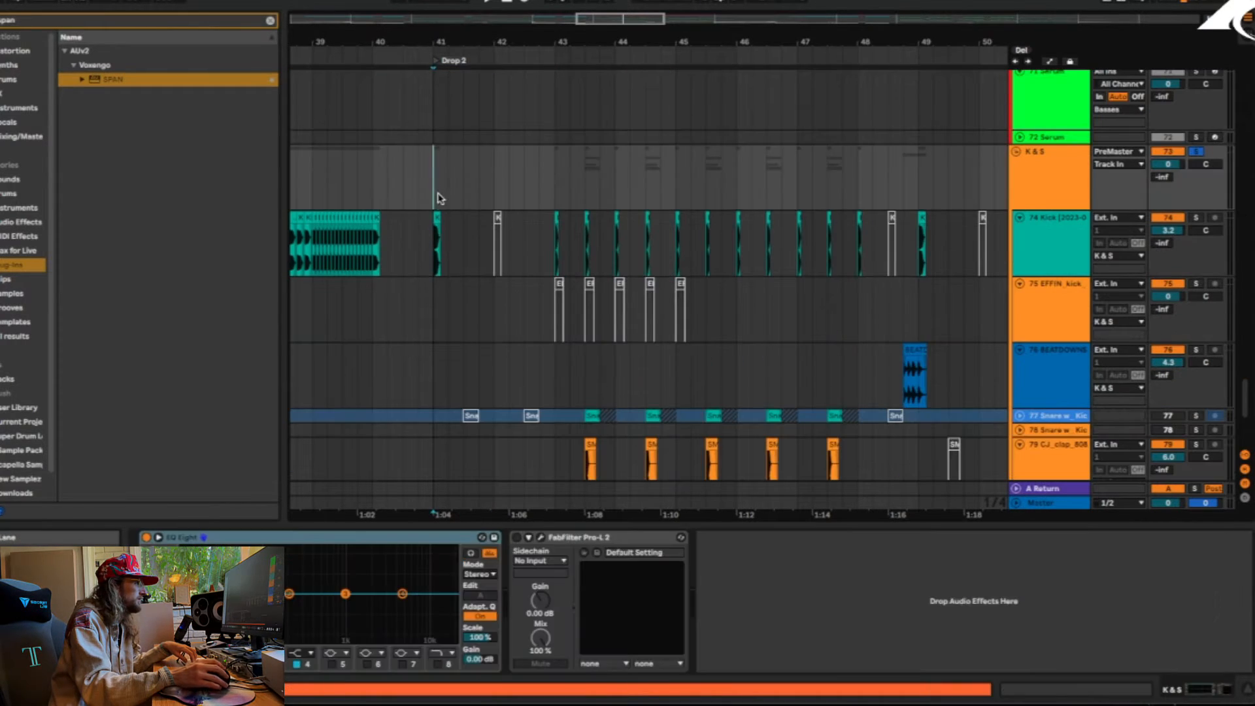
key("space")
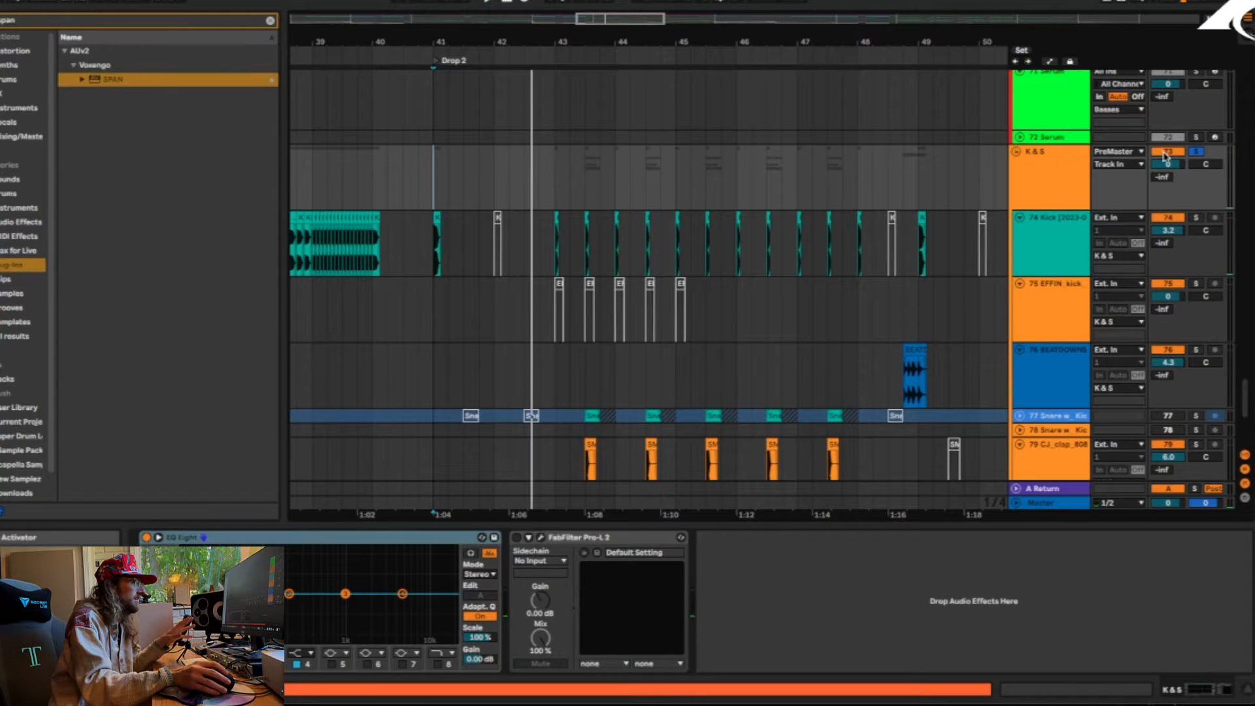
Remove the solo from the K & S group, play the full mix and set the start position to bar 43
key("space")
key("space")
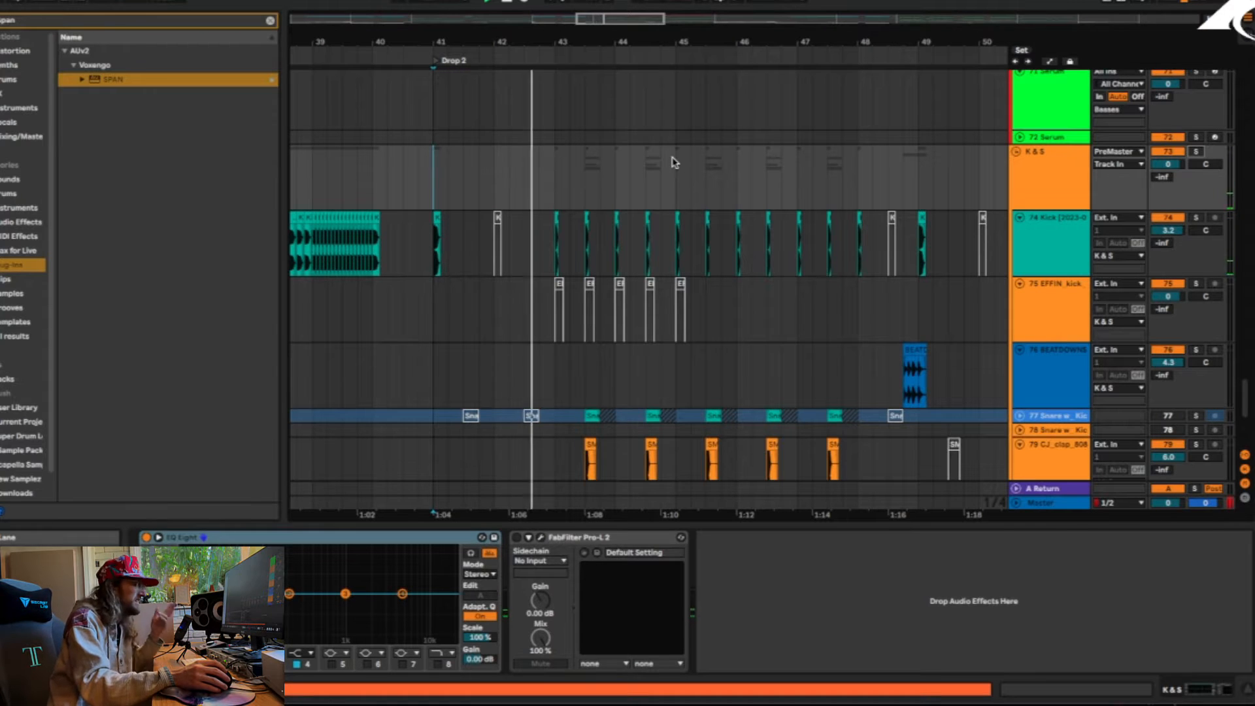
left_click(555, 190)
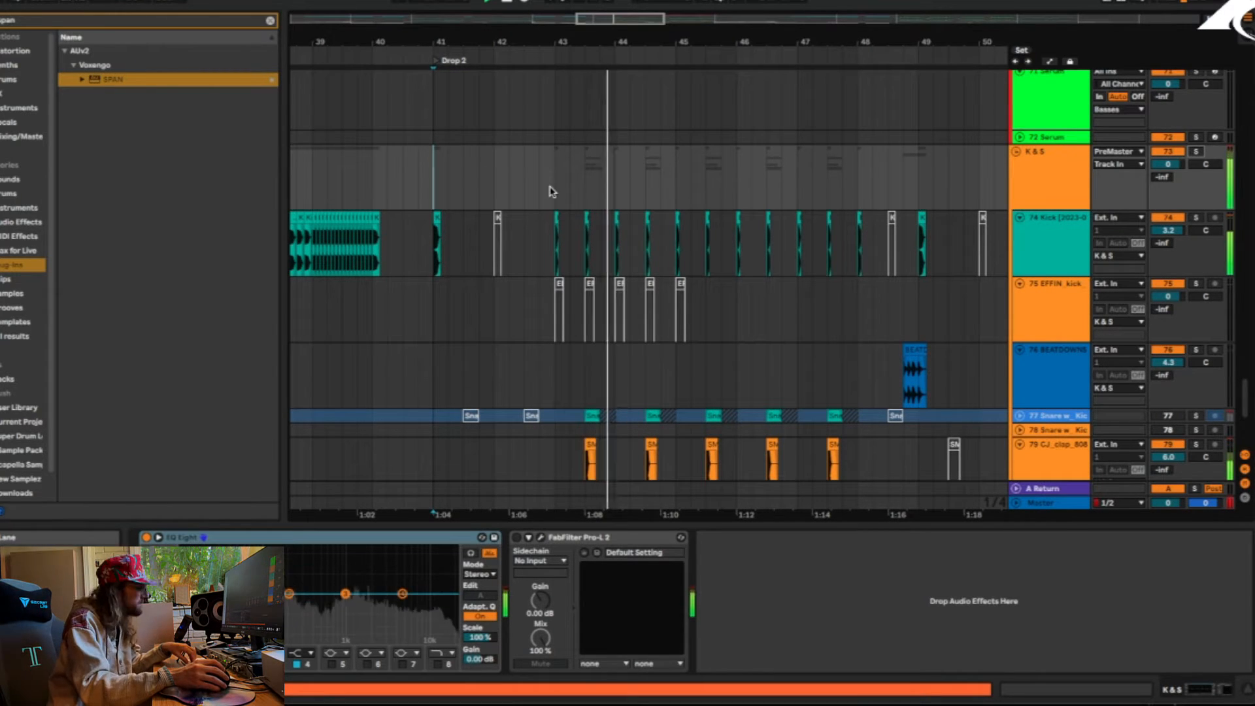
Solo the K & S group again, play it from bar 43 and examine the snare and clap layers on tracks 77 to 80
key("space")
left_click(1197, 155)
key("space")
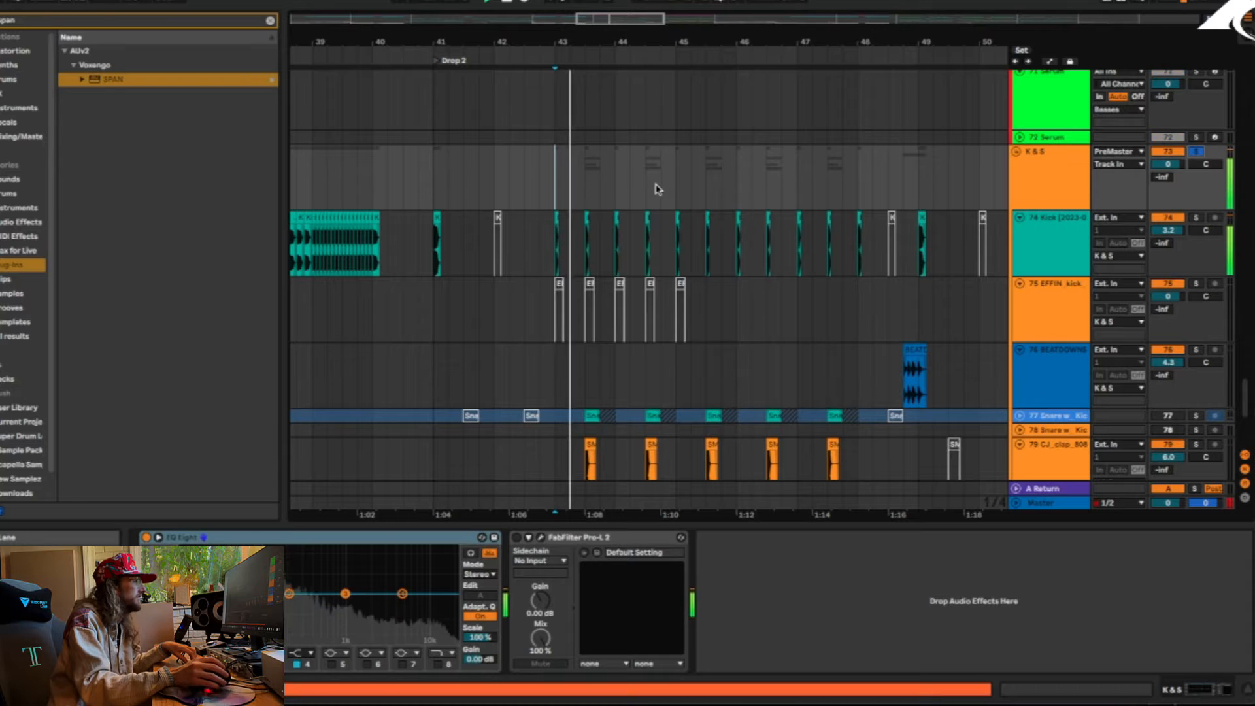
left_click_drag(627, 40, 530, 95)
scroll(612, 186, "down", 3)
scroll(613, 186, "down", 4)
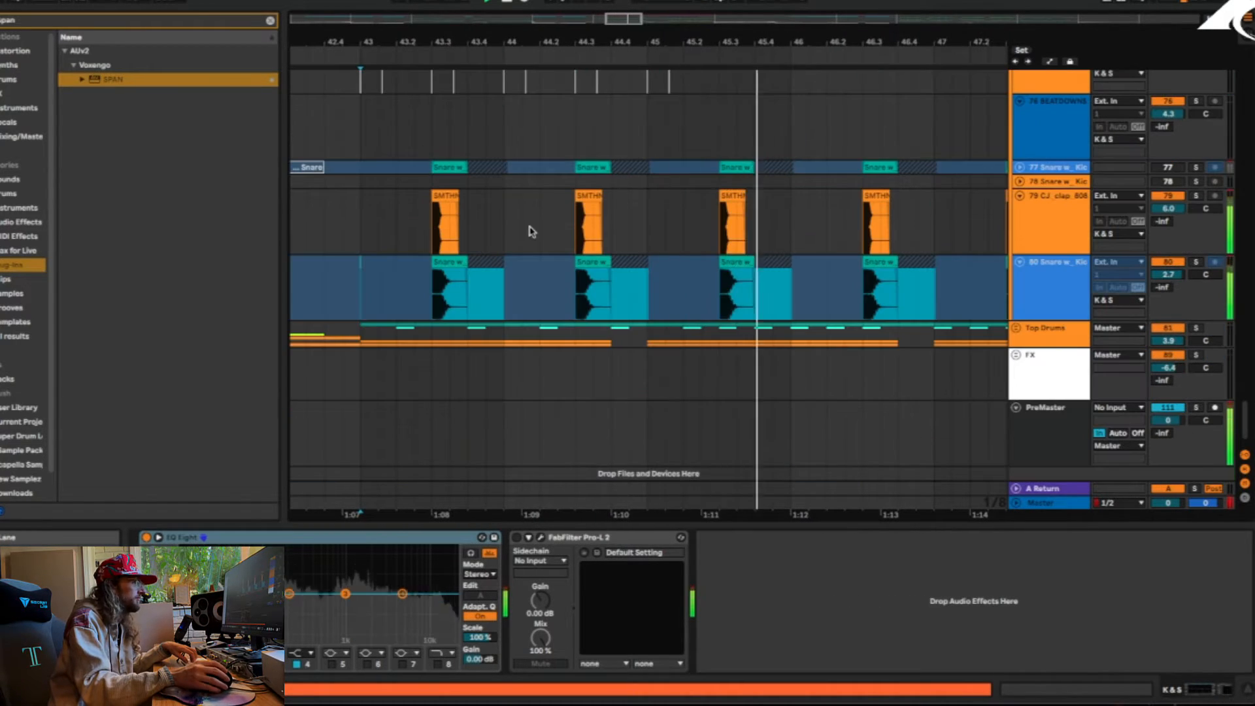
Solo the clap on track 79, play it from its first hit in bar 43, and move the solo to the snare on track 80
key("space")
left_click(434, 230)
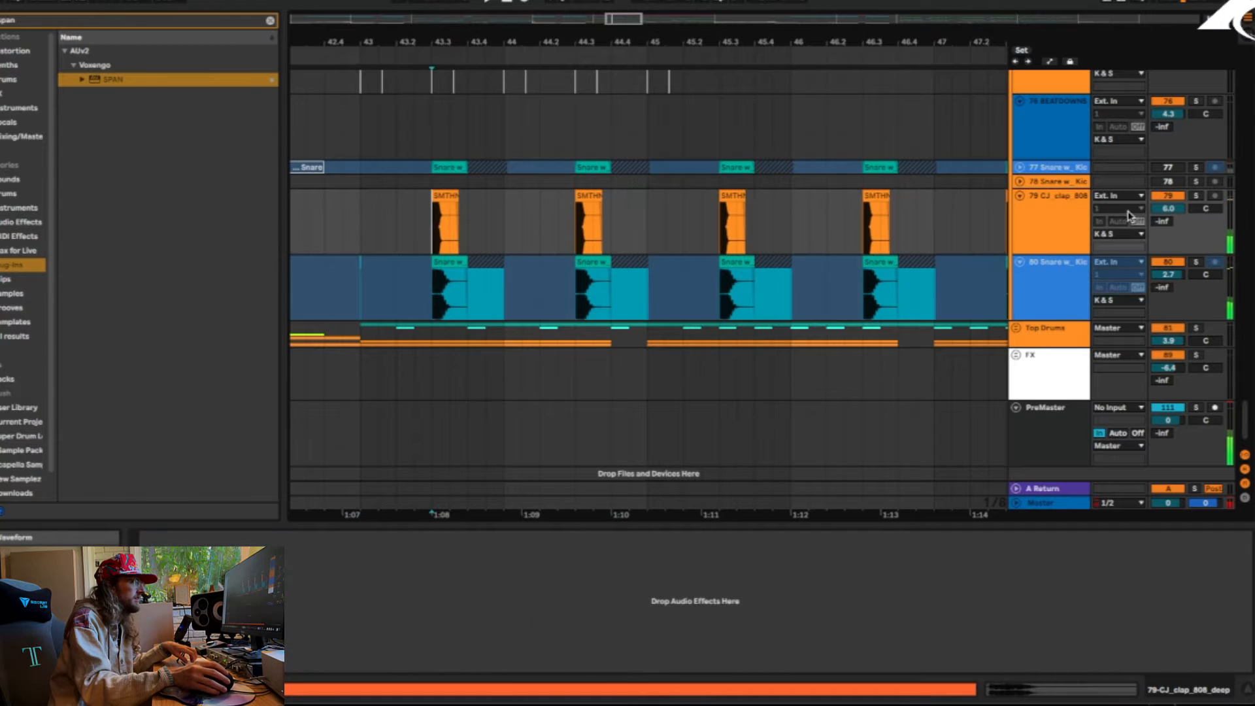
left_click(1197, 196)
key("space")
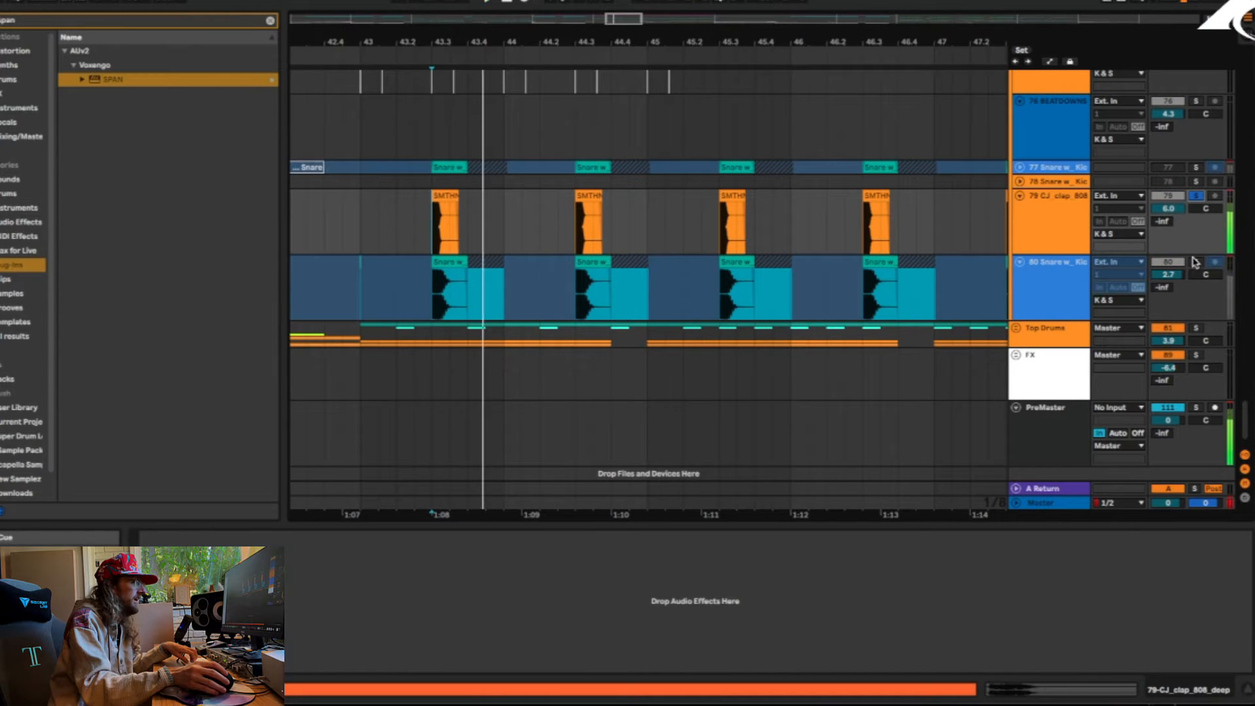
left_click(1196, 261)
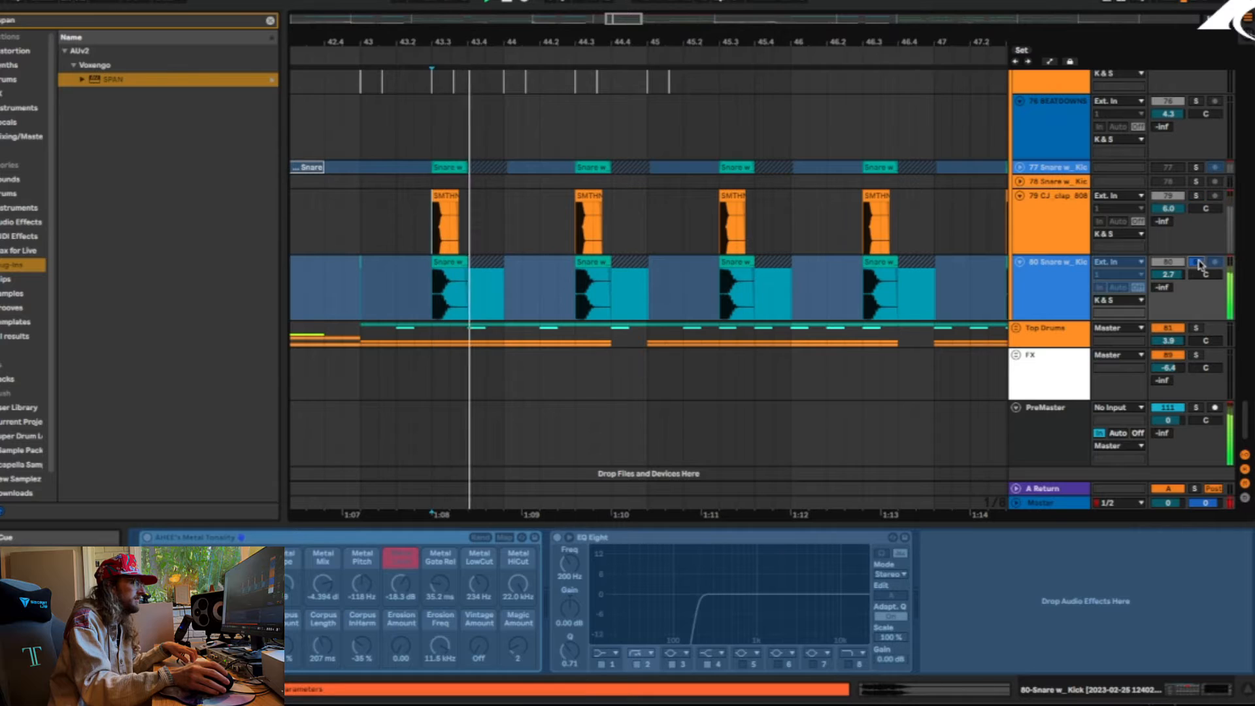
Unfreeze the snare on track 80
left_click(1043, 284)
right_click(1043, 283)
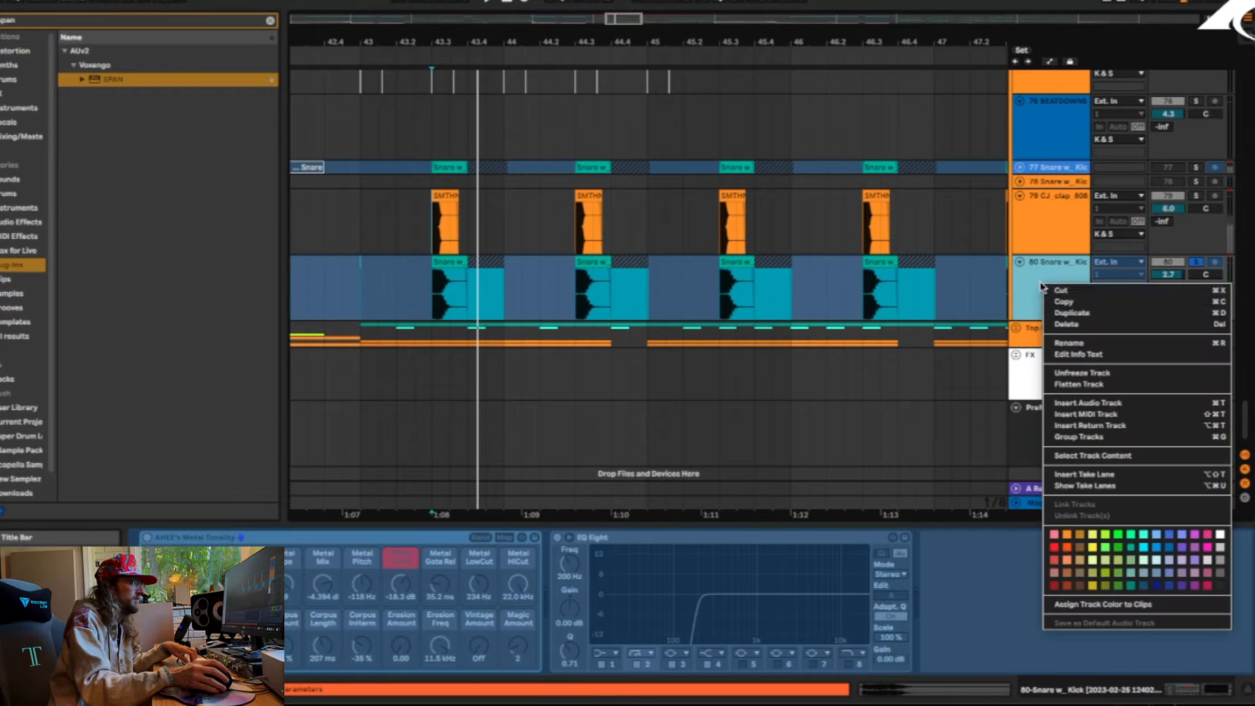
left_click(1102, 372)
Play the snare on track 80 repeatedly to hear what AHEE's Metal Tonality rack contributes to its sound
left_click(149, 538)
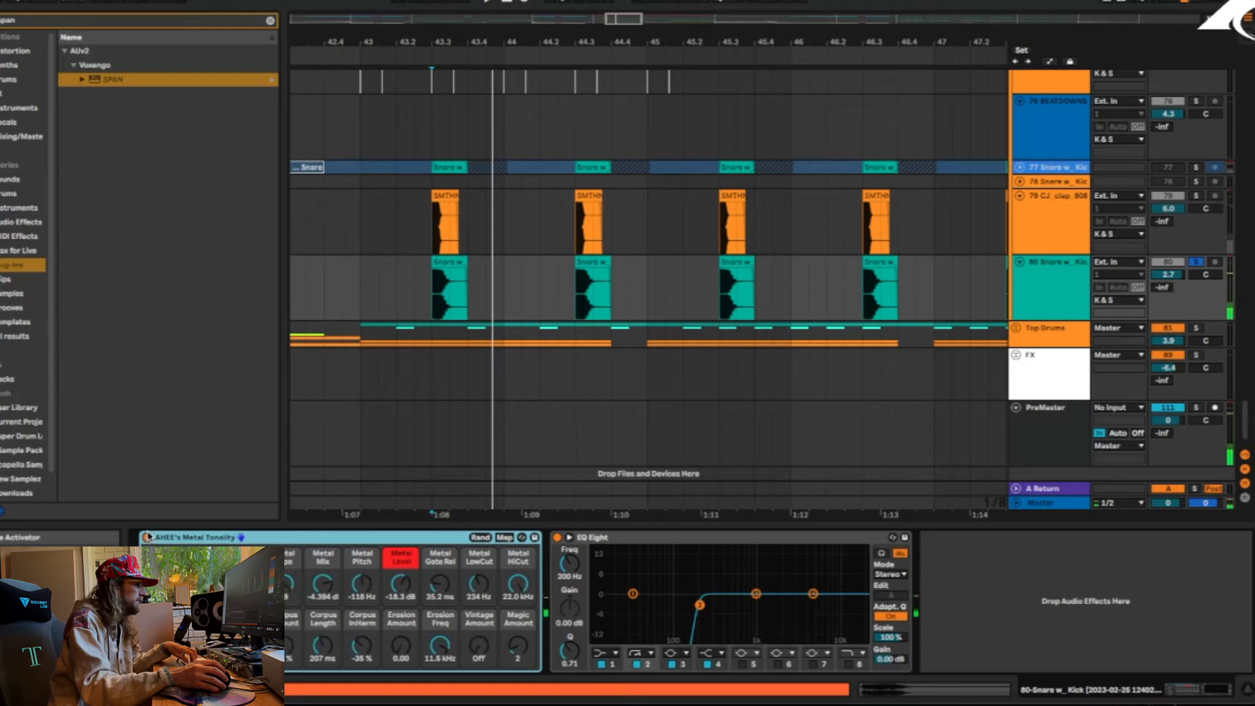
key("space")
key("space")
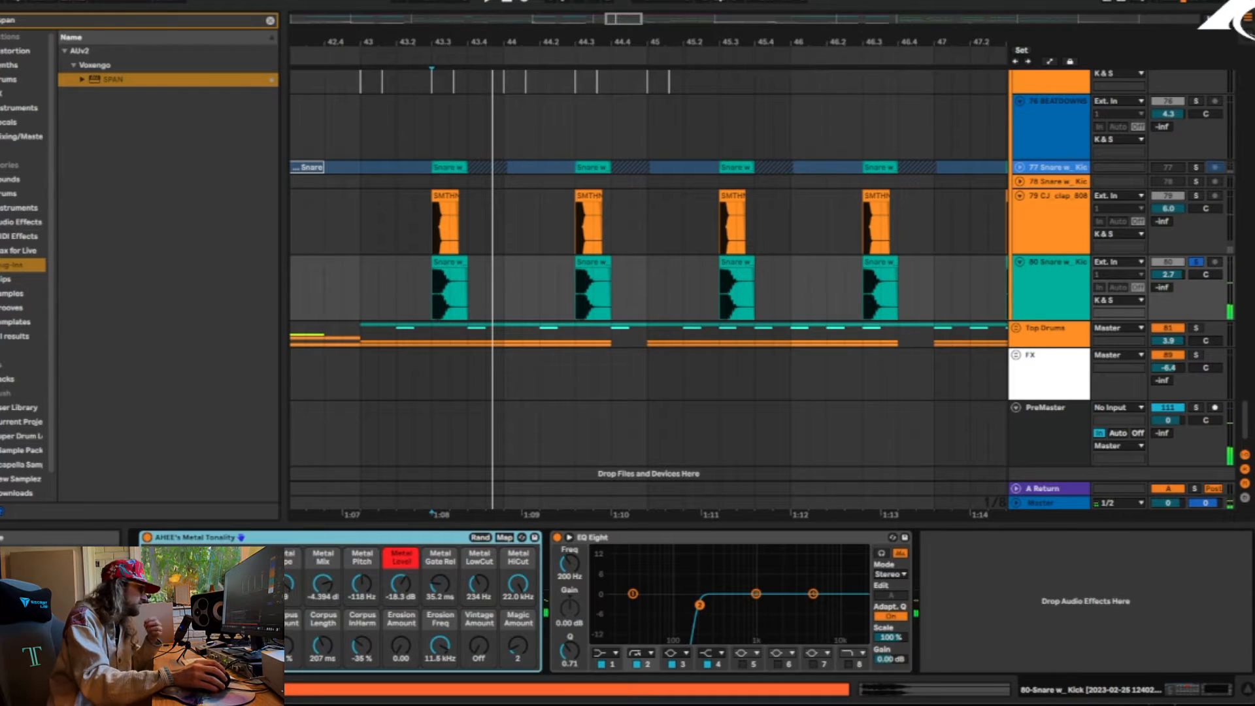
key("space")
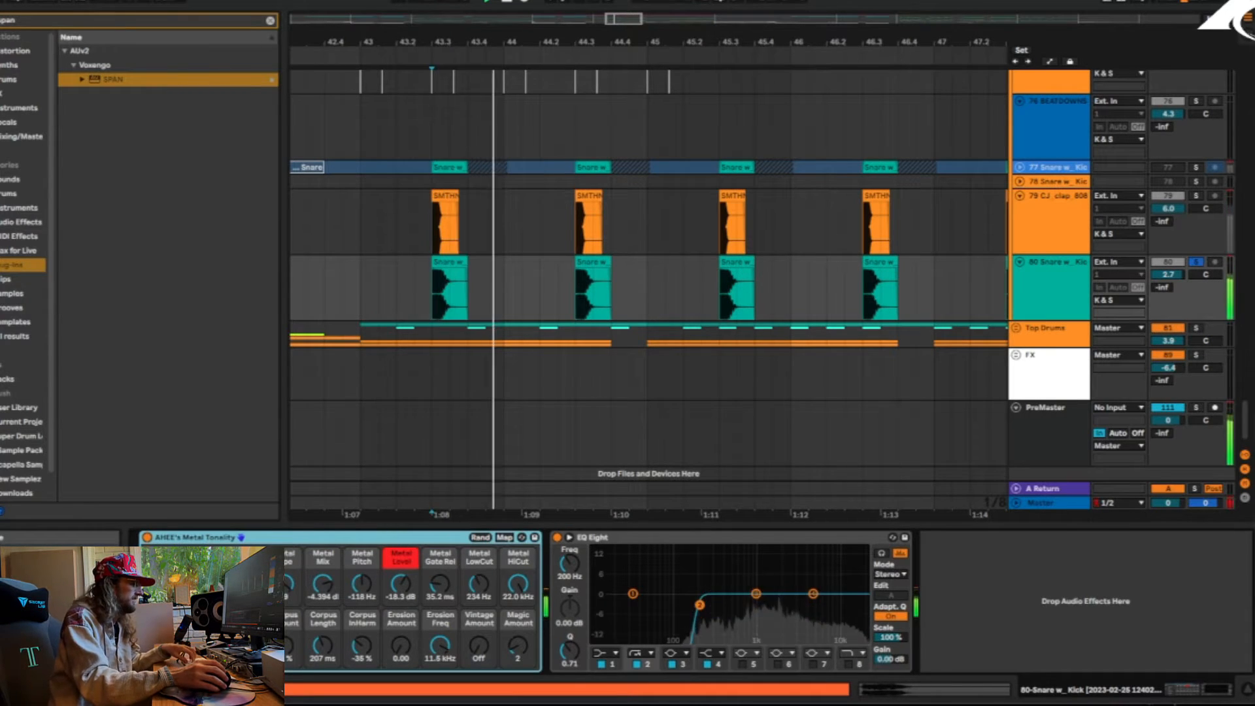
key("space")
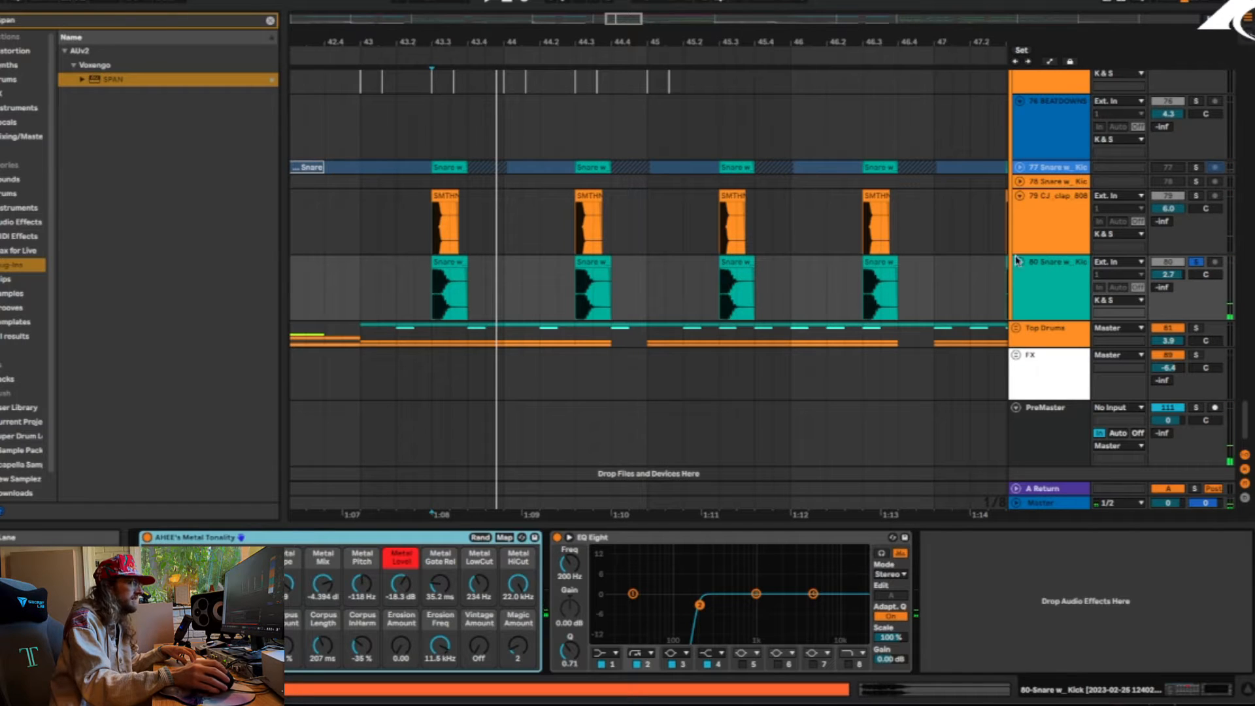
Remove the solo from the snare on track 80 and play the full mix from the first snare hit in bar 43
left_click(1199, 261)
key("space")
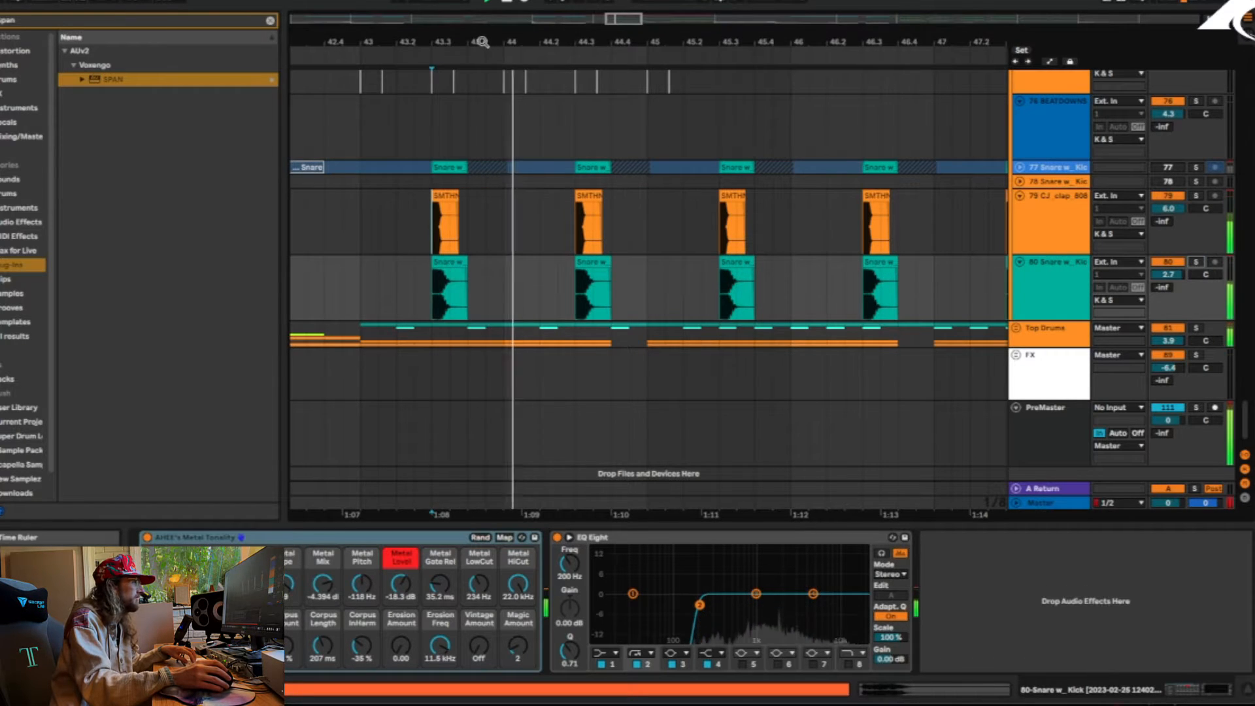
mouse_move(483, 42)
left_mouse_down()
mouse_move(423, 23)
mouse_move(424, 7)
left_mouse_up()
key("space")
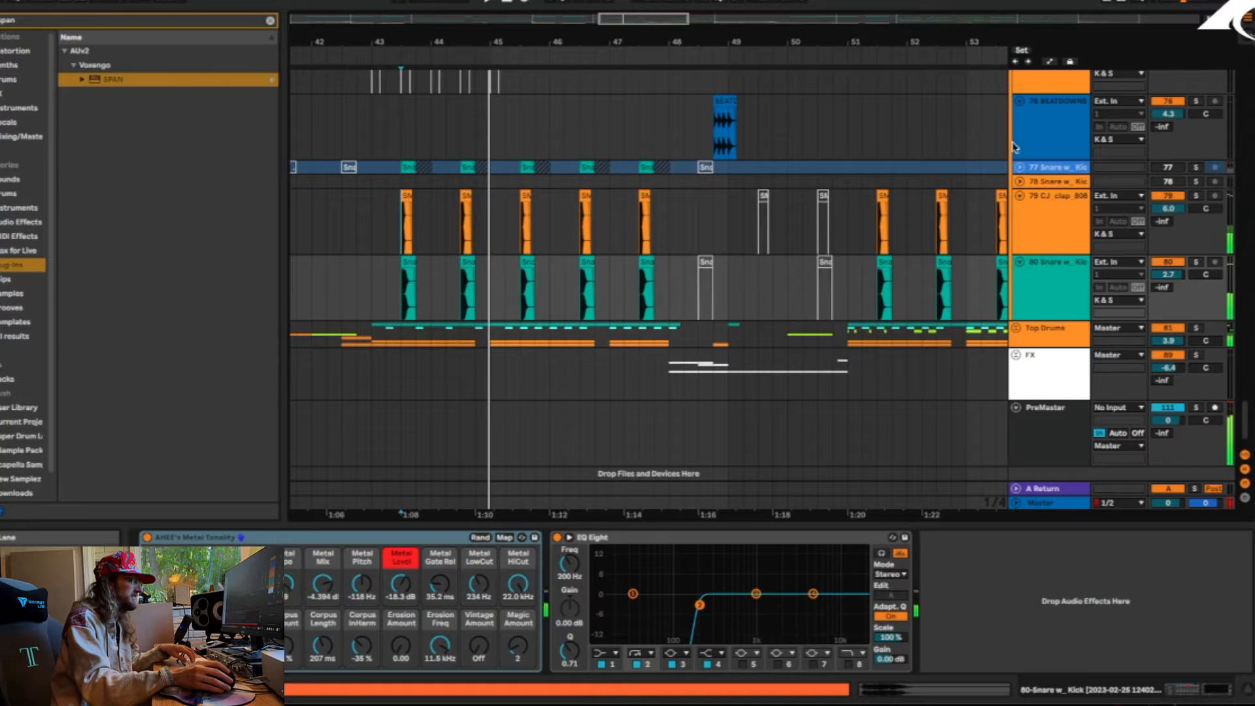
Solo and expand the Top Drums group, and play its loop and hi-hats from bar 43
left_click(1020, 169)
left_click(1020, 168)
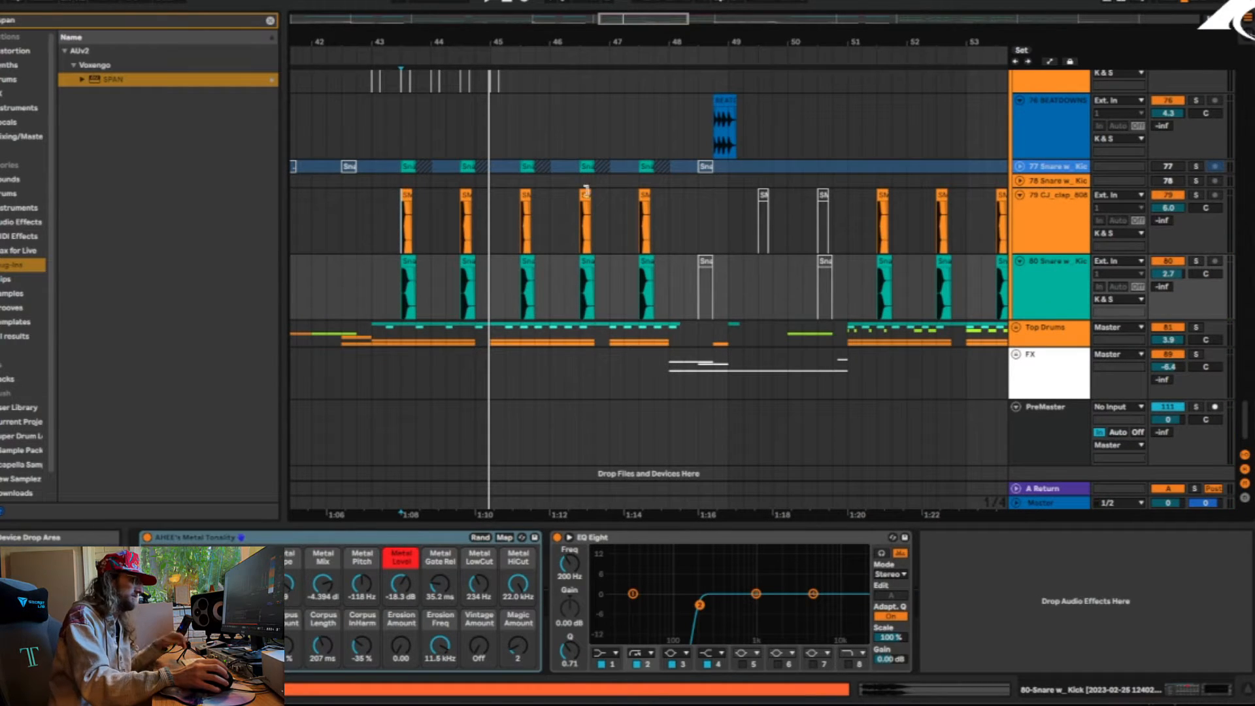
left_click(1015, 326)
scroll(506, 302, "down", 5)
left_click(373, 237)
key("space")
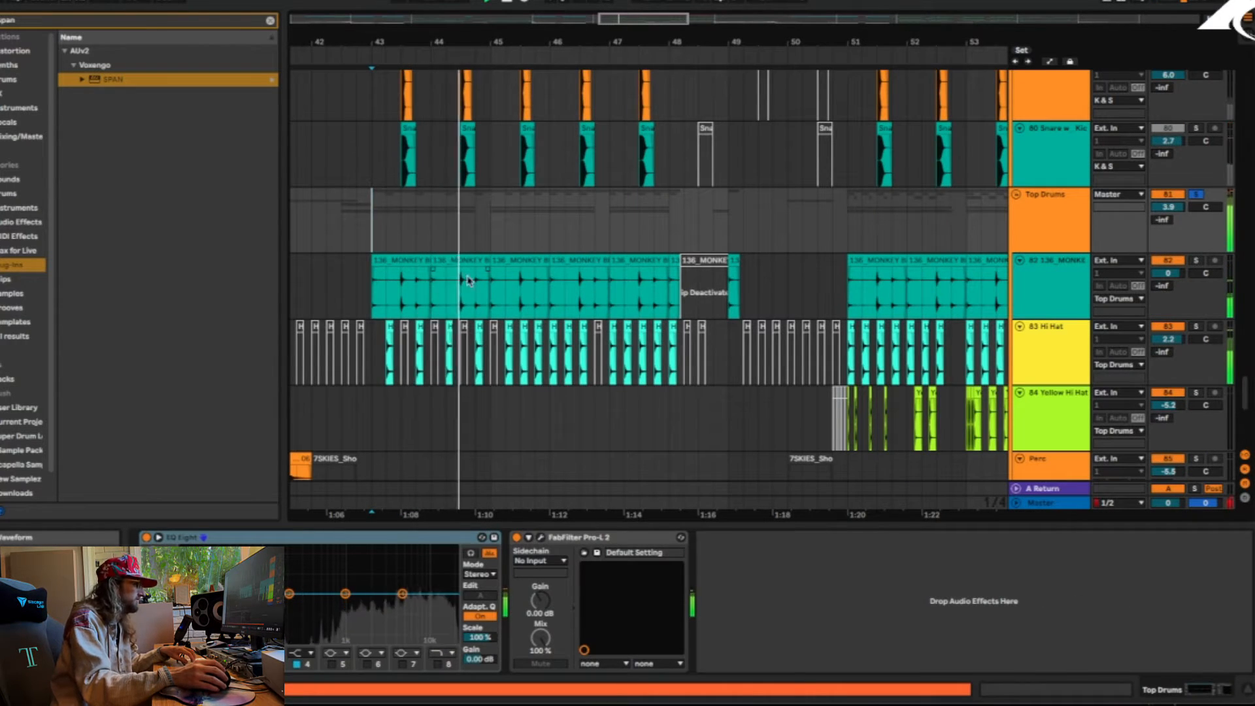
scroll(849, 268, "down", 1)
key("space")
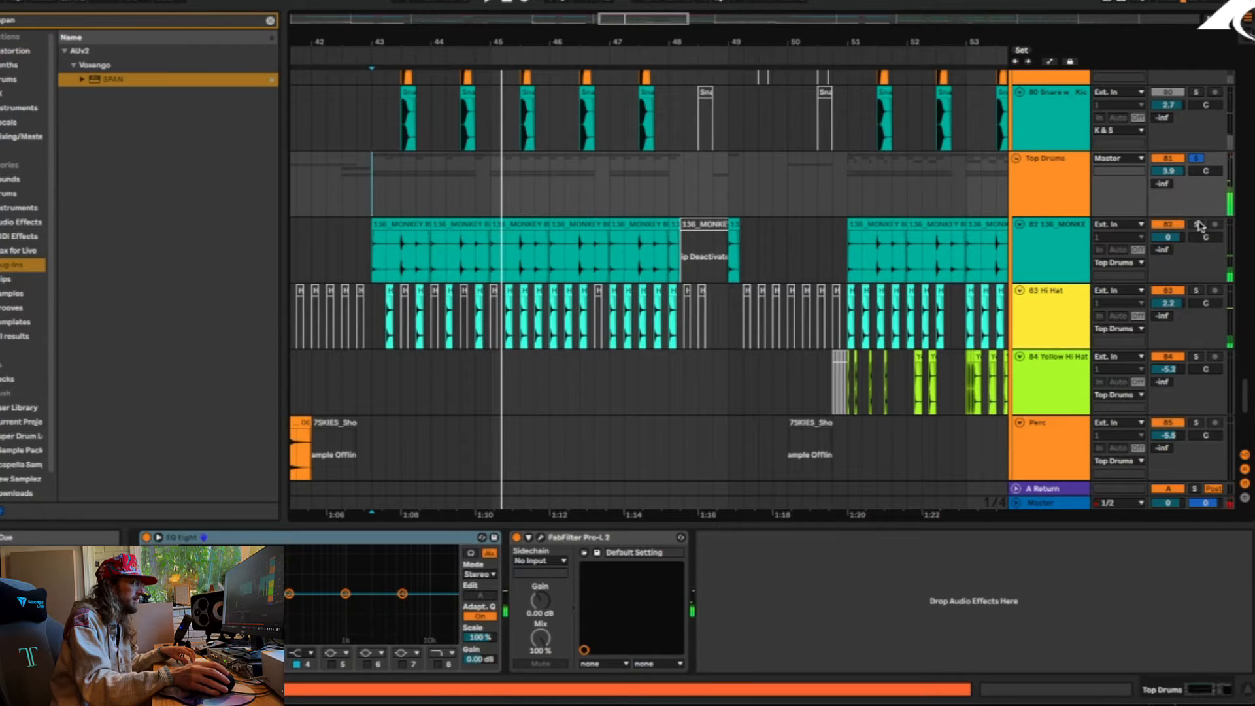
Solo the 136 MONKEY BRAIN LOOP on track 82, play it, and remove the solos
left_click(1196, 225)
key("space")
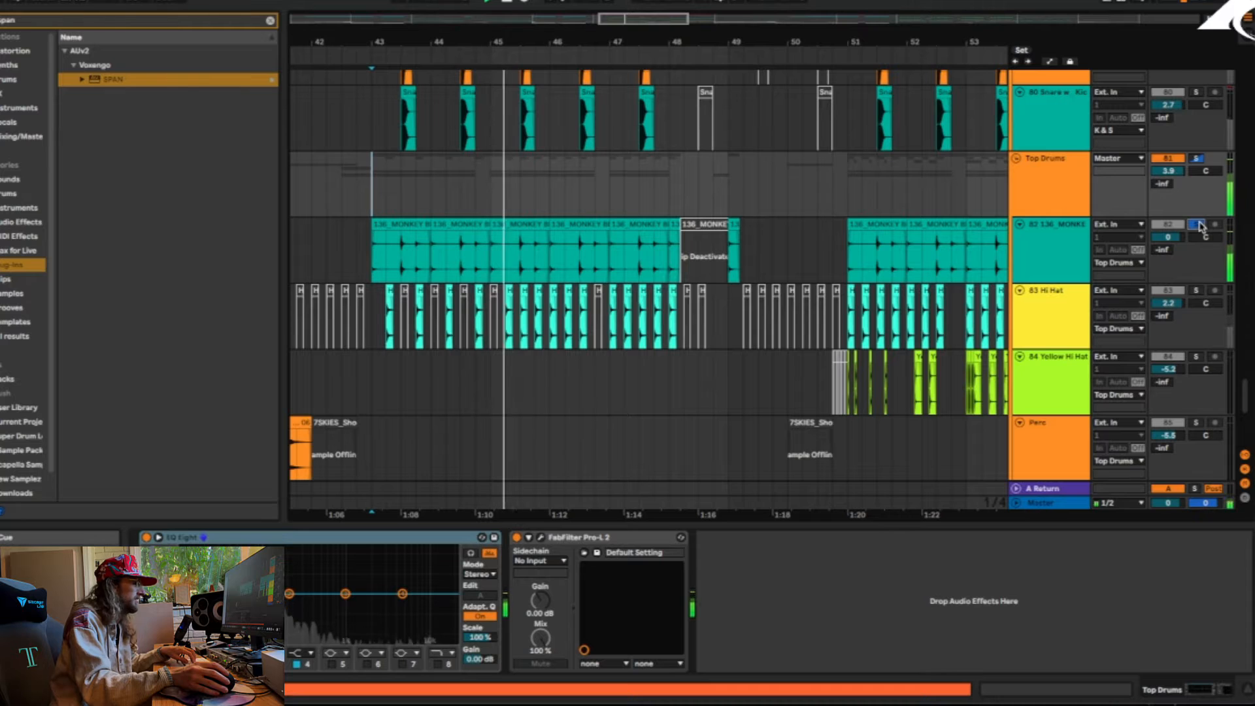
left_click(1198, 224)
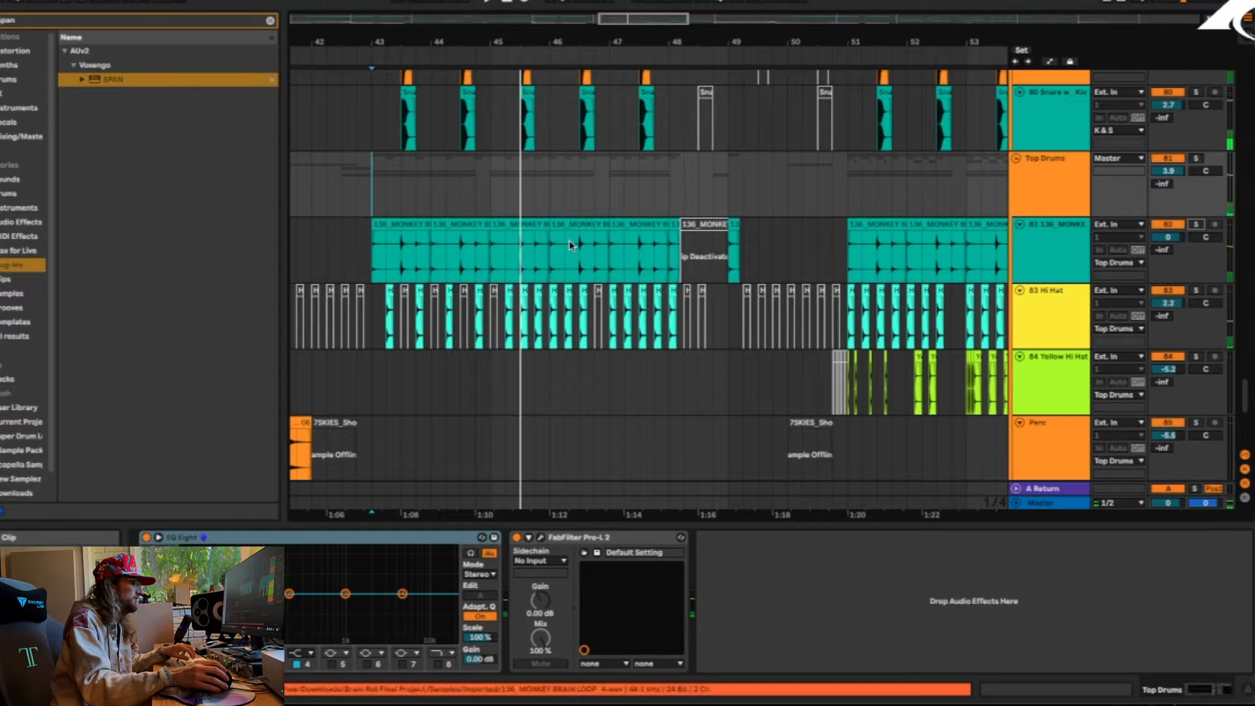
Fold the Basses group, open its LFOTool and examine the volume-ducking curve while the mix plays, and close the plug-in window
scroll(660, 323, "up", 10)
scroll(664, 325, "up", 4)
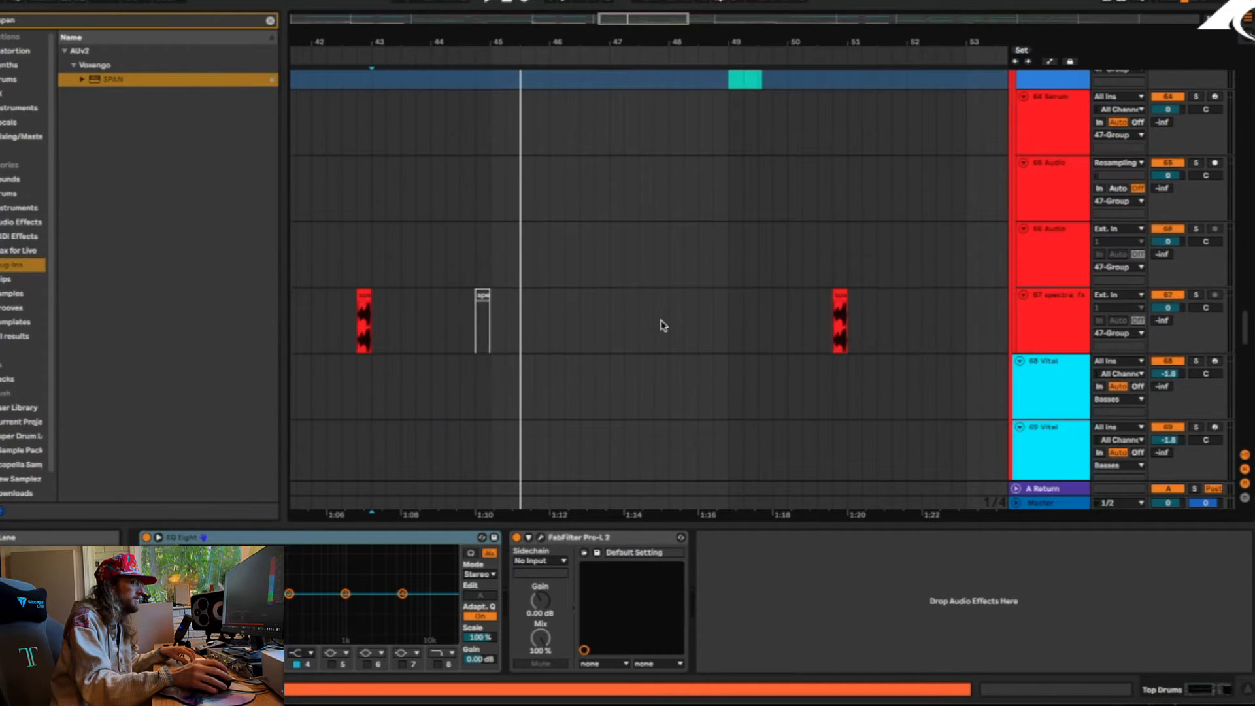
scroll(662, 325, "up", 6)
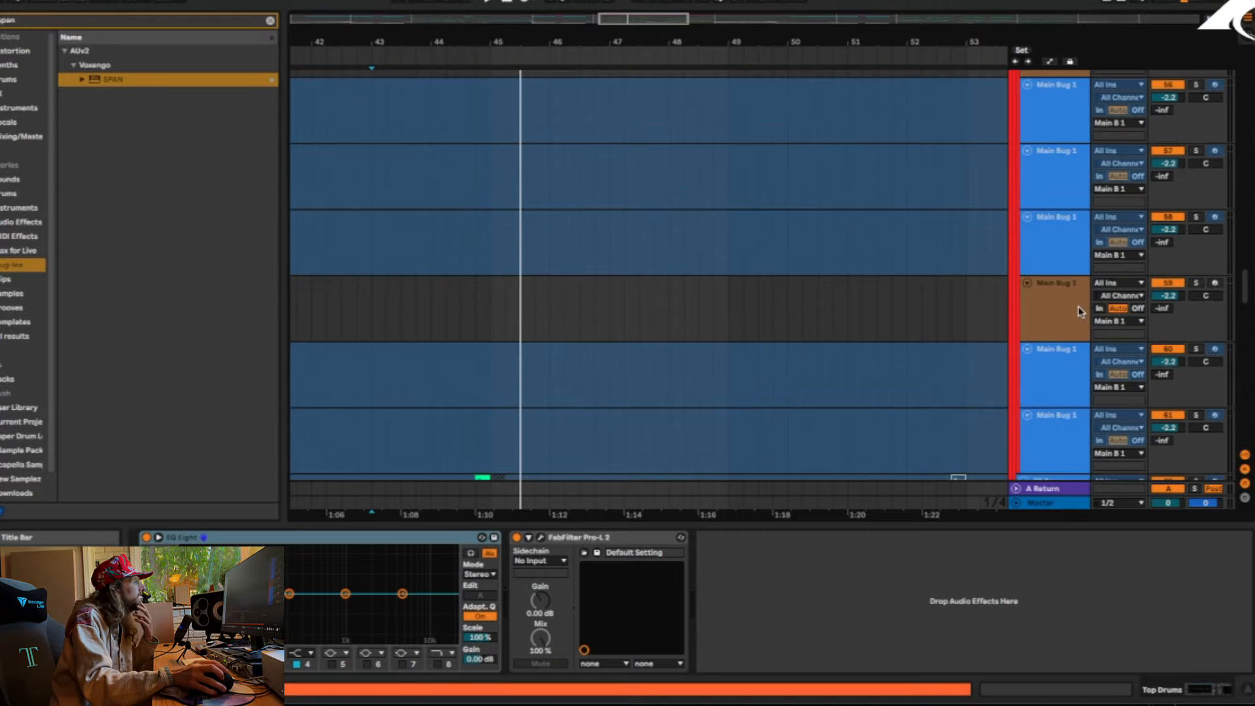
scroll(1080, 312, "up", 12)
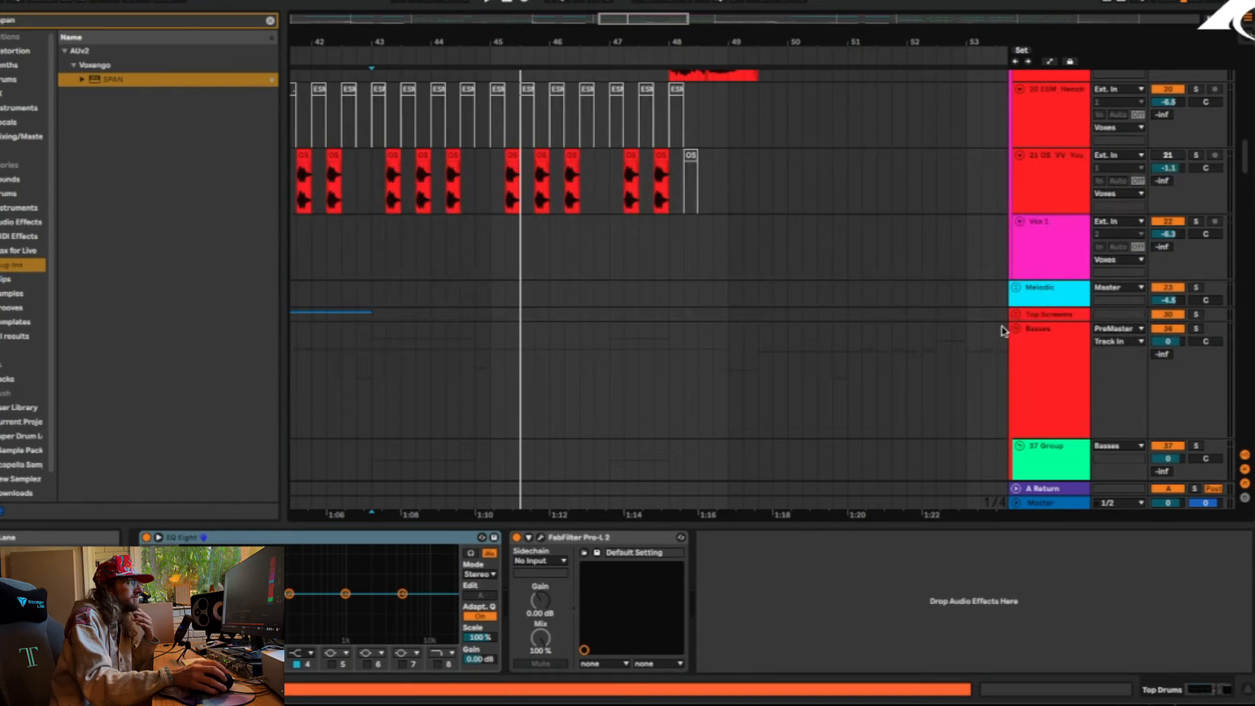
left_click(1016, 329)
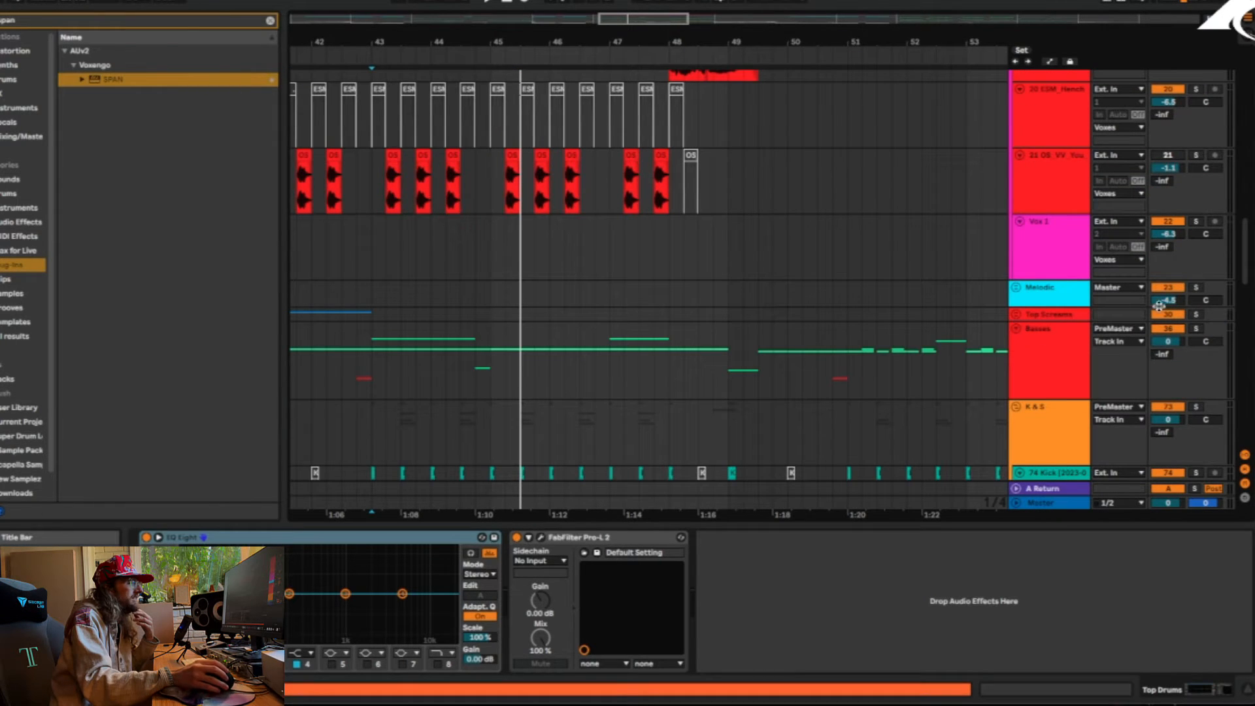
left_click(1059, 342)
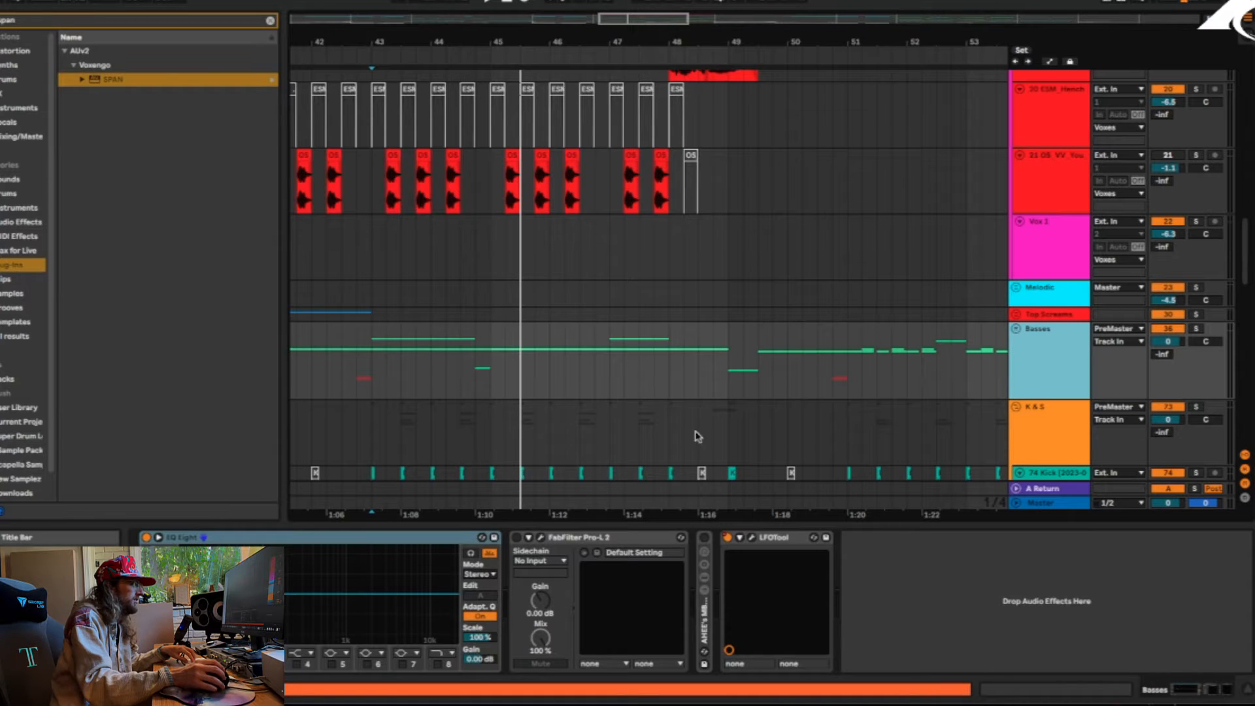
left_click(751, 538)
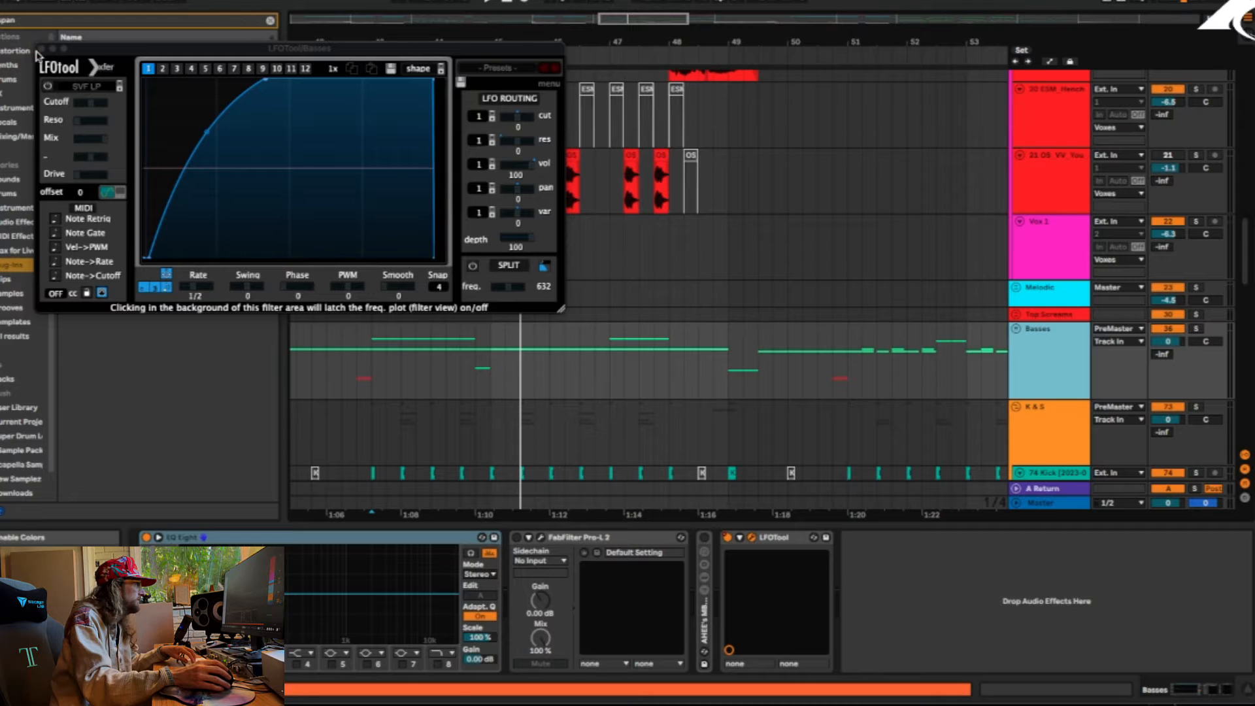
key("space")
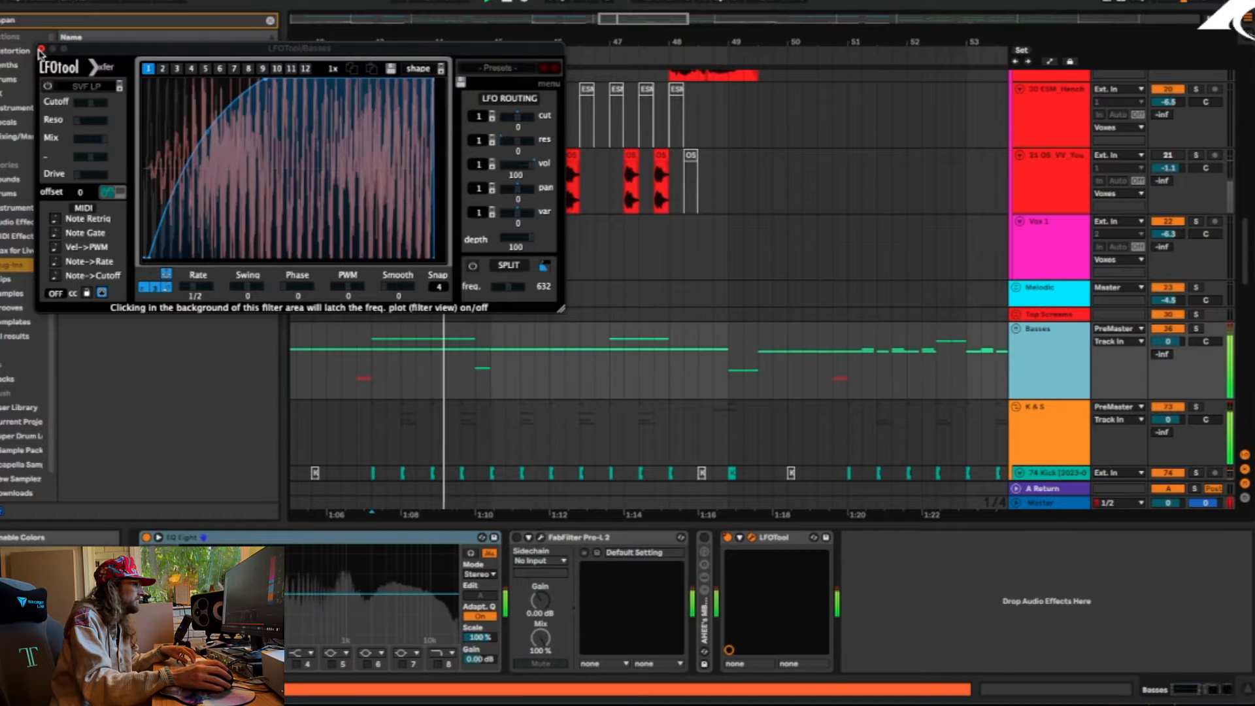
left_click(40, 50)
Switch on the automation view and unfold the Basses group to display LFOTool's Device On automation
key("a")
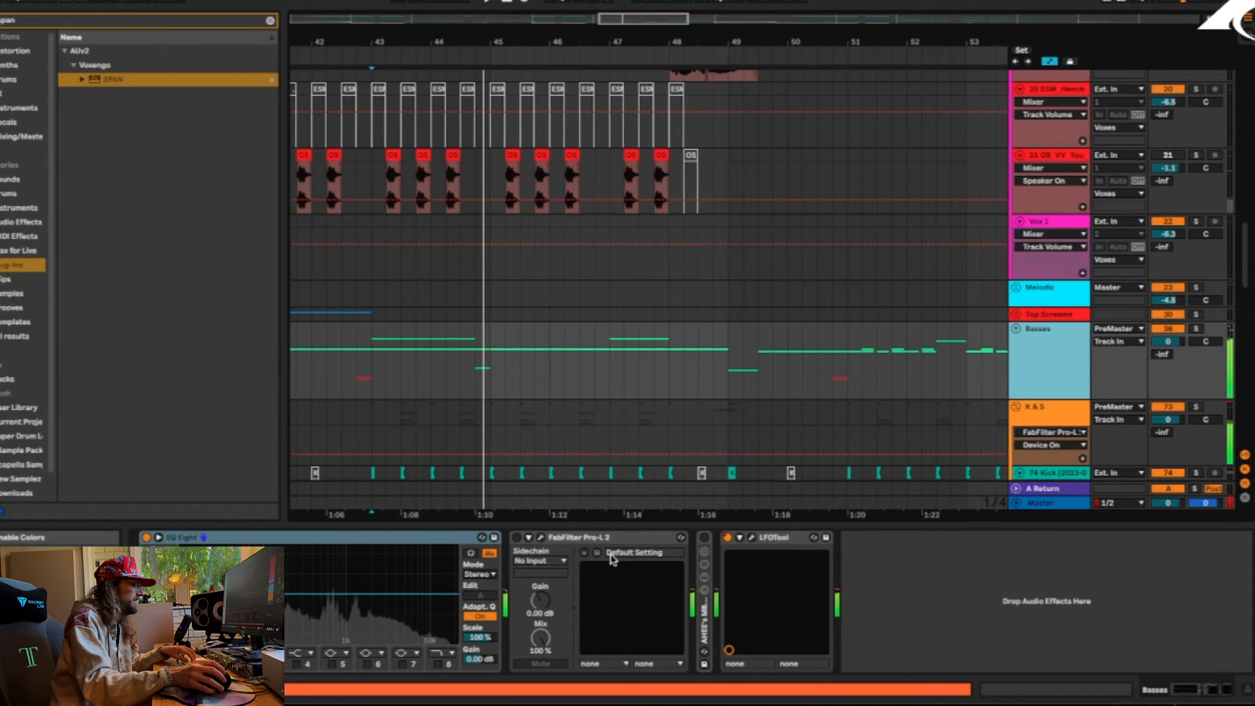
left_click(730, 536)
key("a")
key("a")
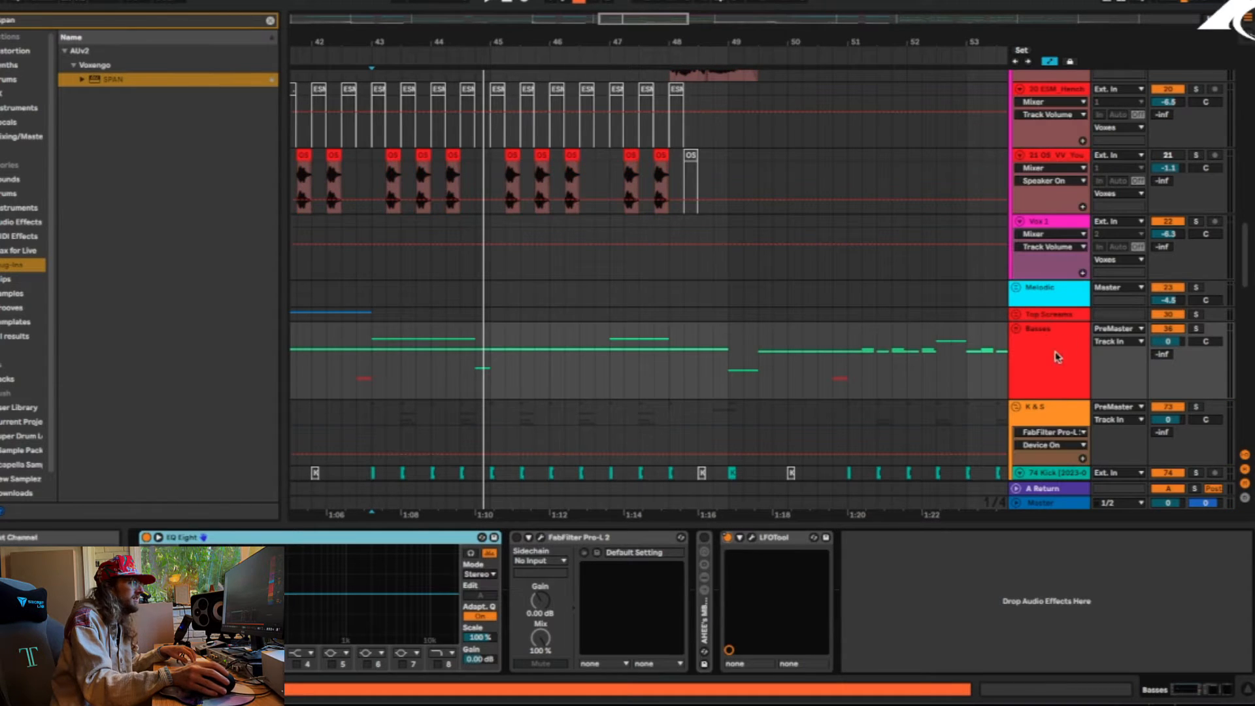
left_click(1017, 331)
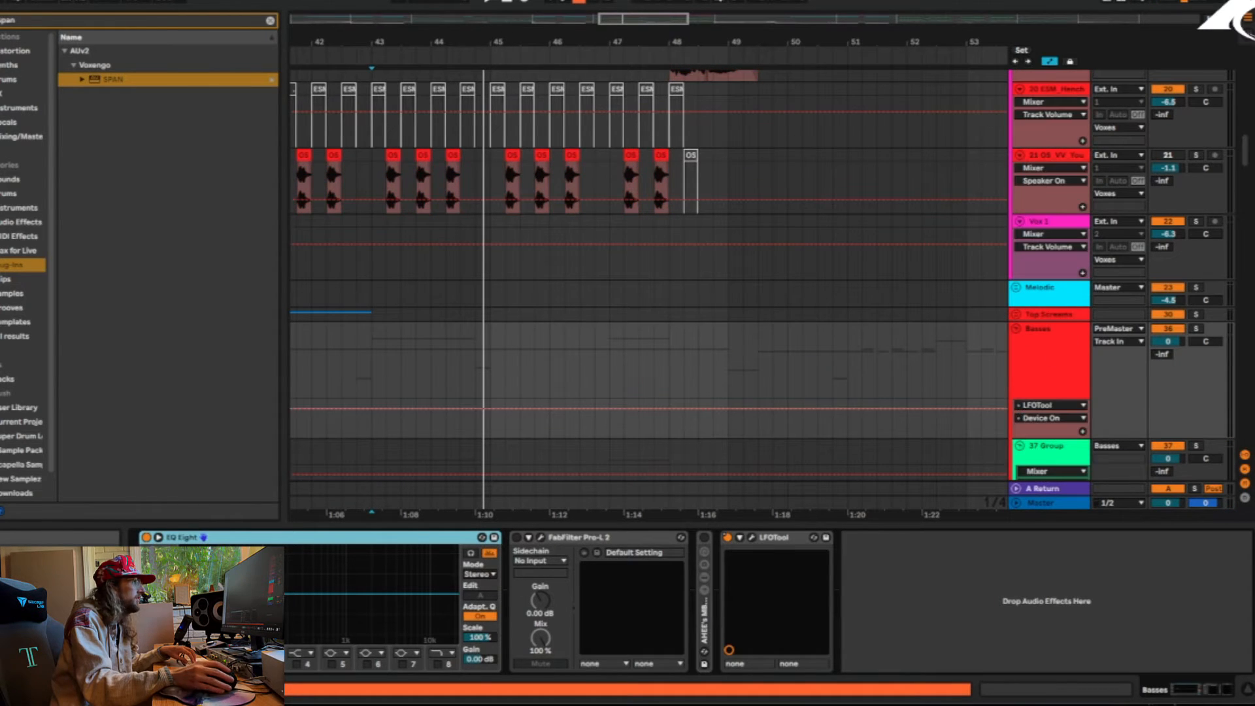
Examine LFOTool's Device On automation around Build 2, select a range on the Basses group from bar 33, and fold the group
left_click_drag(392, 36, 602, 4)
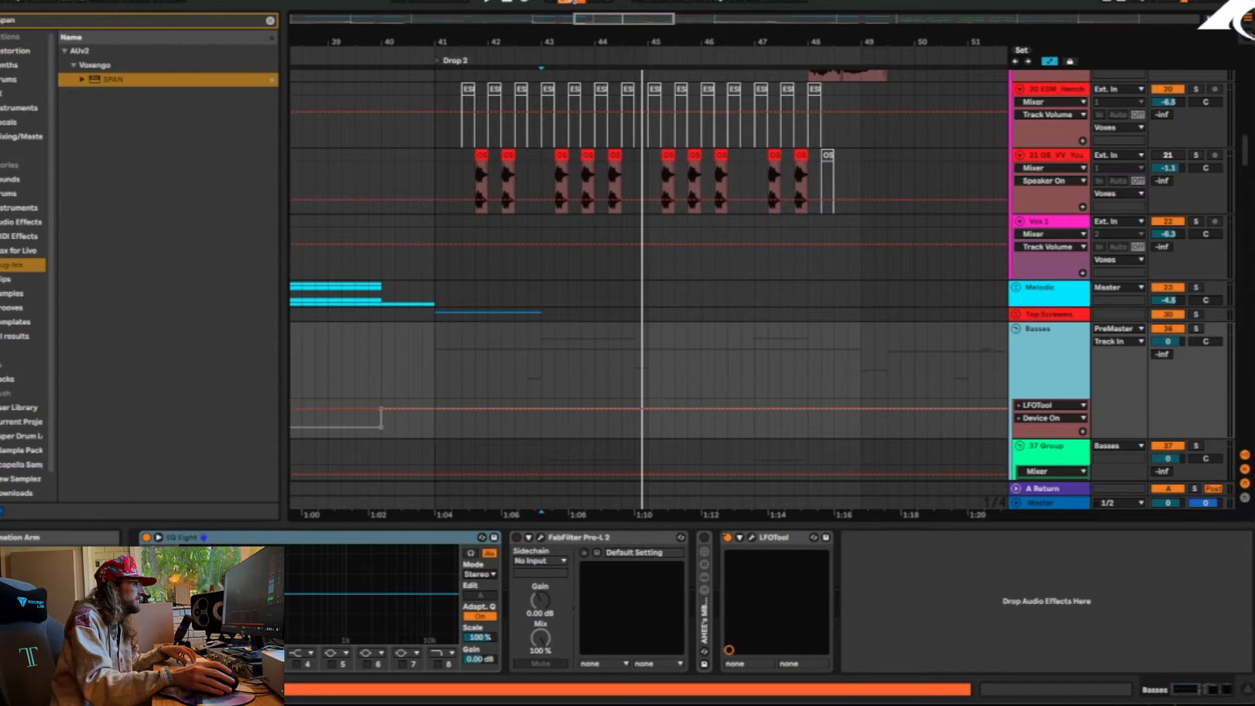
left_click(575, 2)
left_click_drag(426, 42, 718, 2)
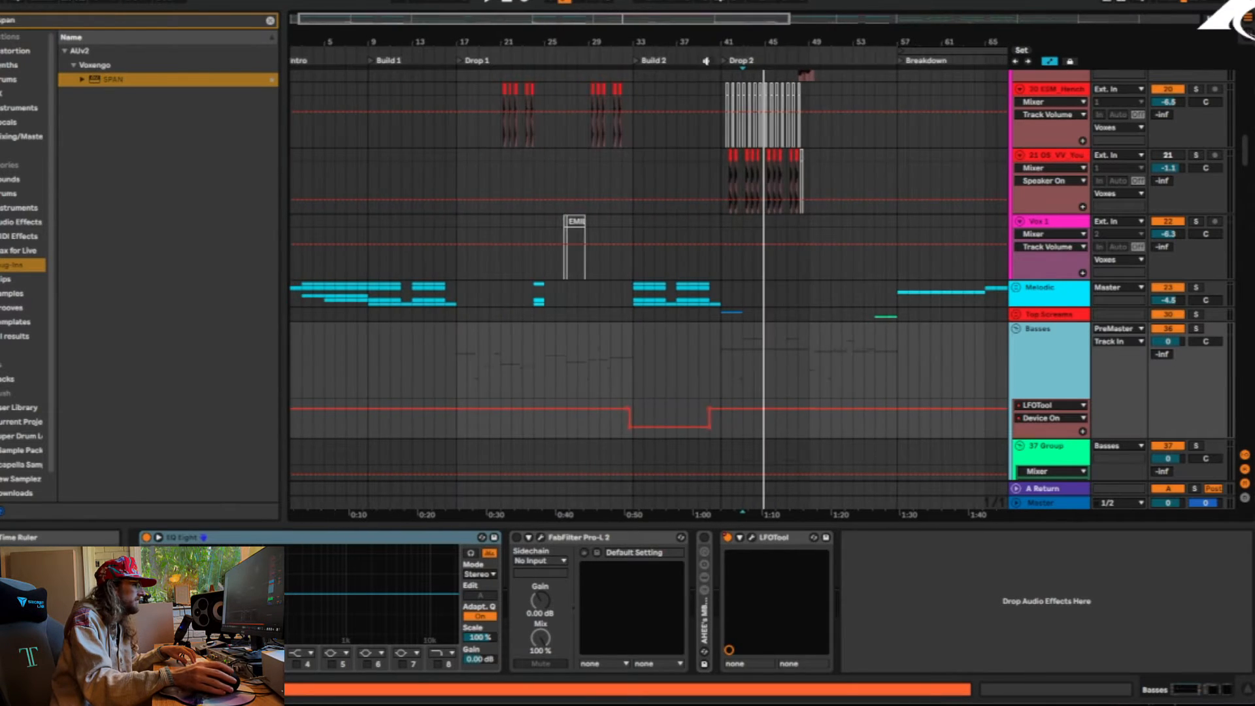
left_click_drag(629, 360, 708, 364)
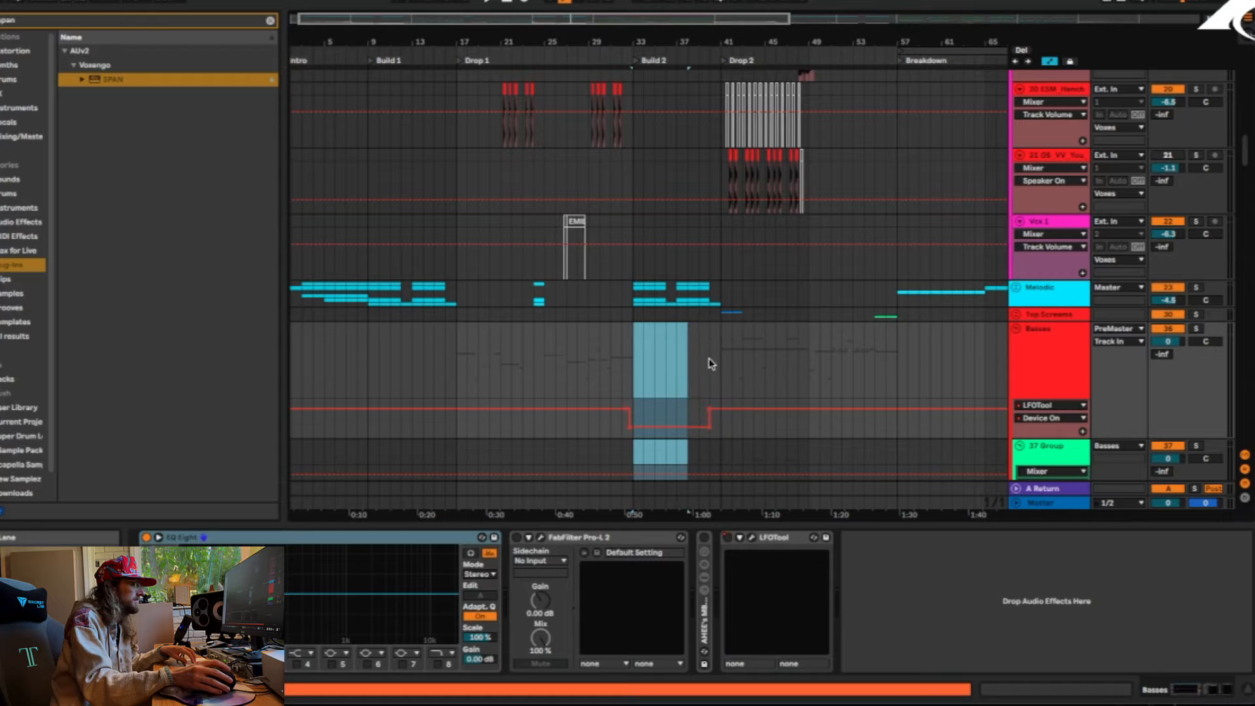
left_click(1018, 330)
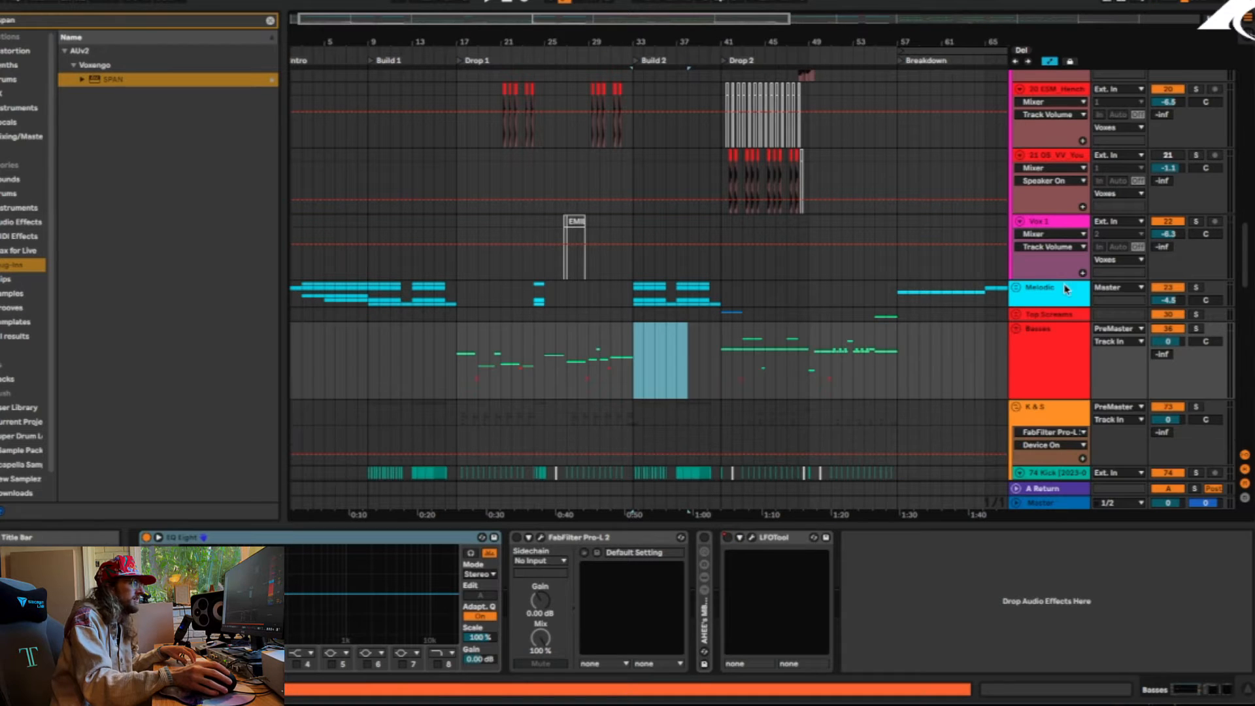
Solo the Melodic group, fold the K & S group, move the solo to it, and play it from the start of Drop 1 at bar 17
left_click(1198, 290)
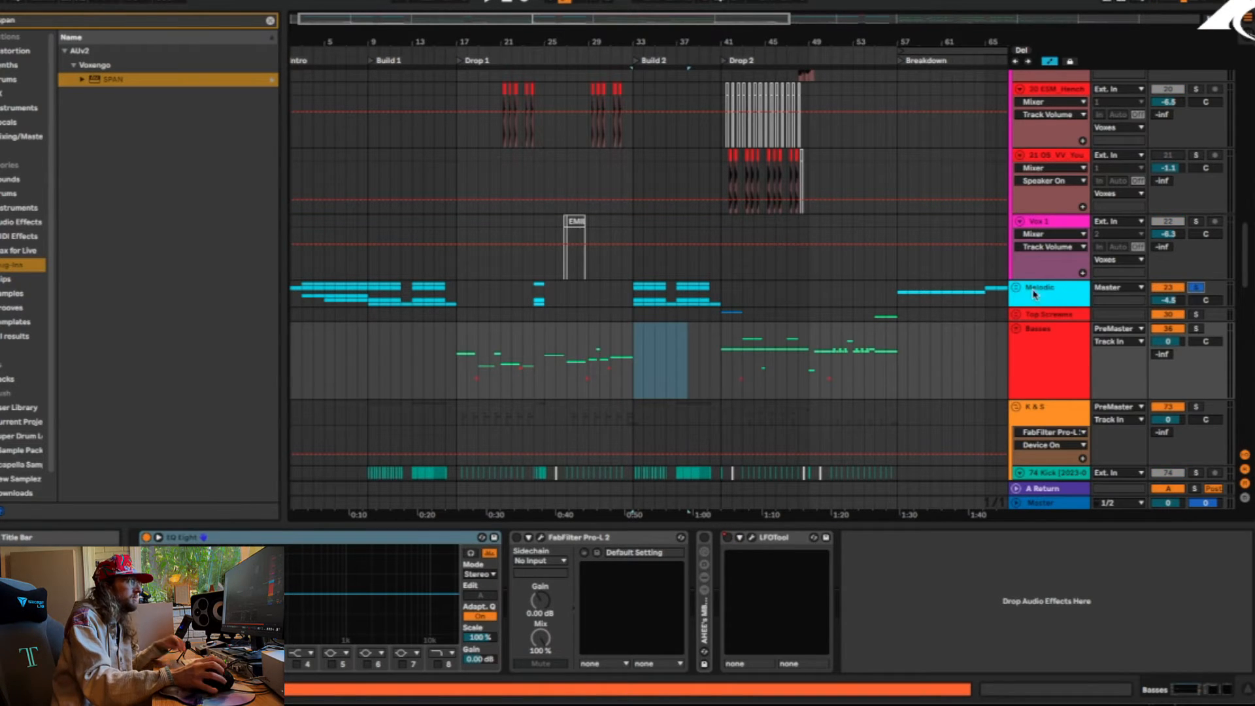
scroll(1035, 294, "up", 4)
scroll(1026, 274, "down", 6)
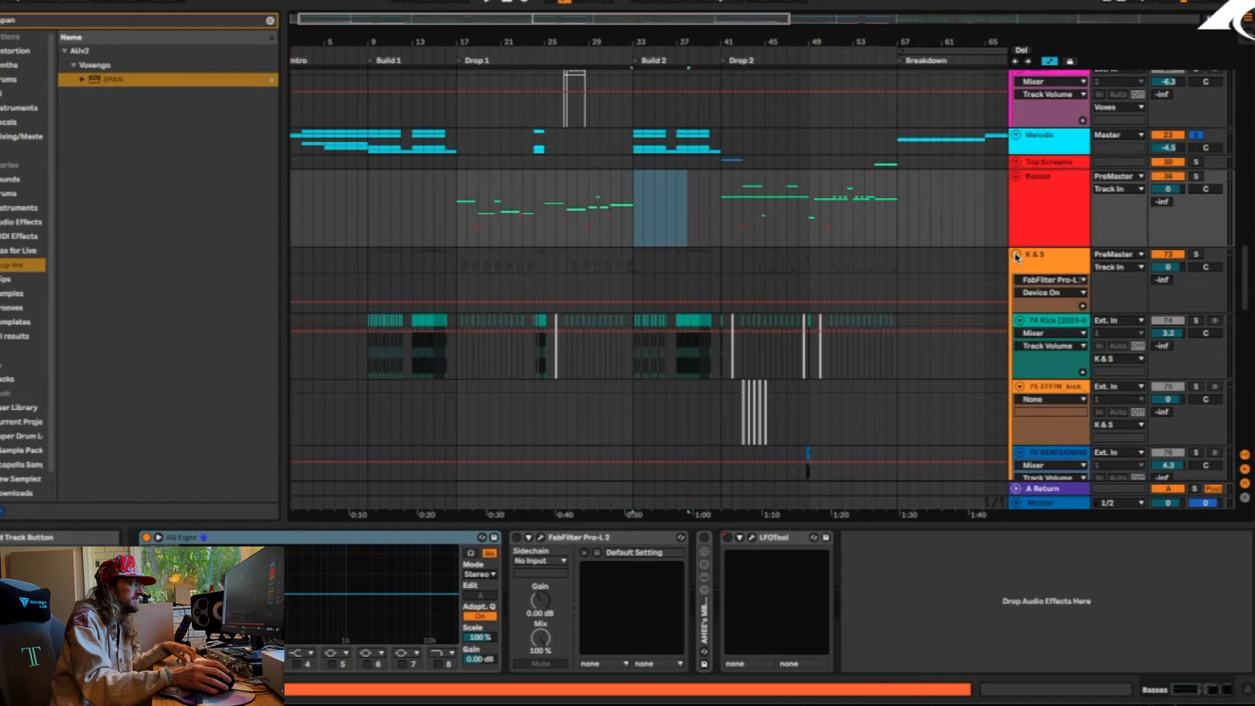
left_click(1017, 255)
left_click(1199, 255)
key("space")
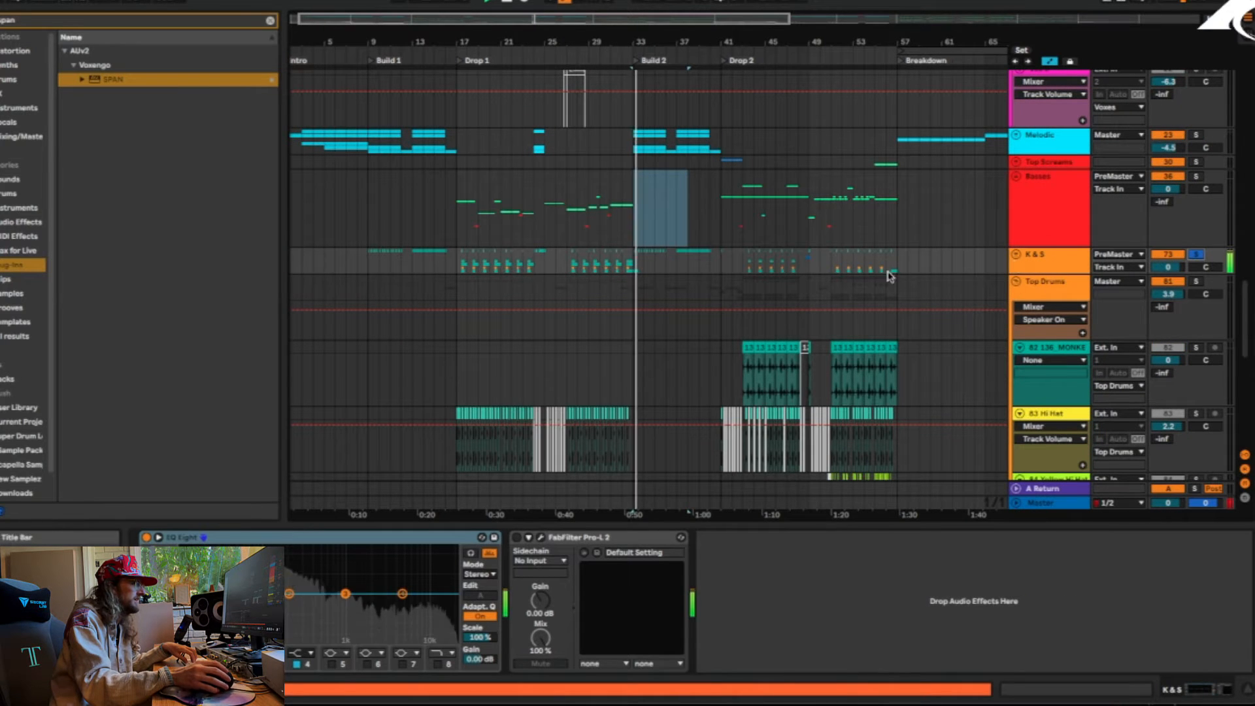
left_click(463, 267)
left_click(457, 267)
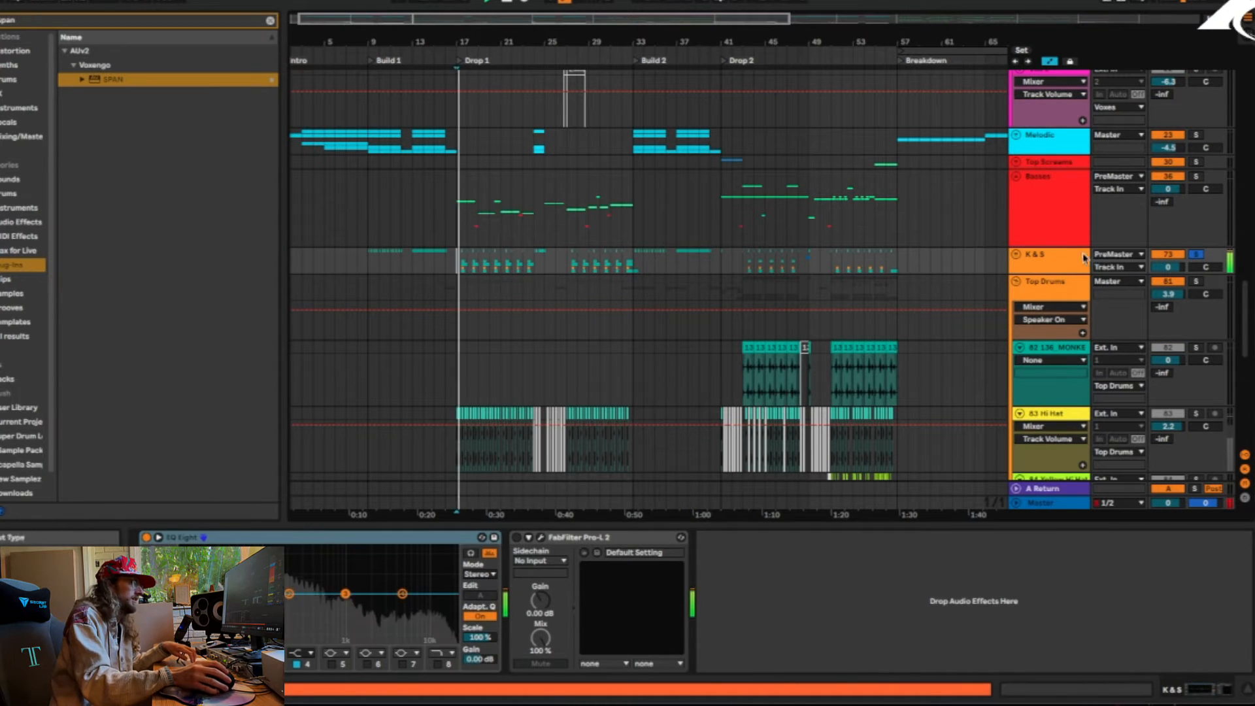
Open SPAN on the Master track and play the soloed K & S group to examine its frequency spectrum
left_click(1043, 502)
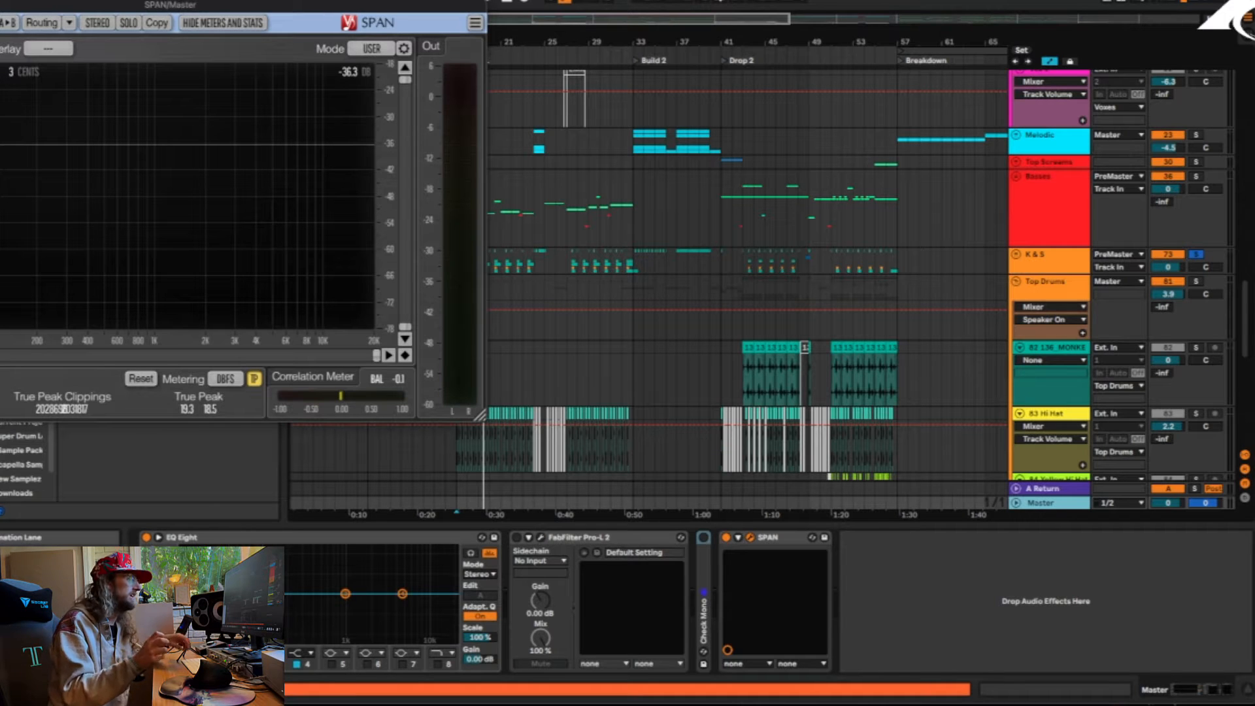
key("space")
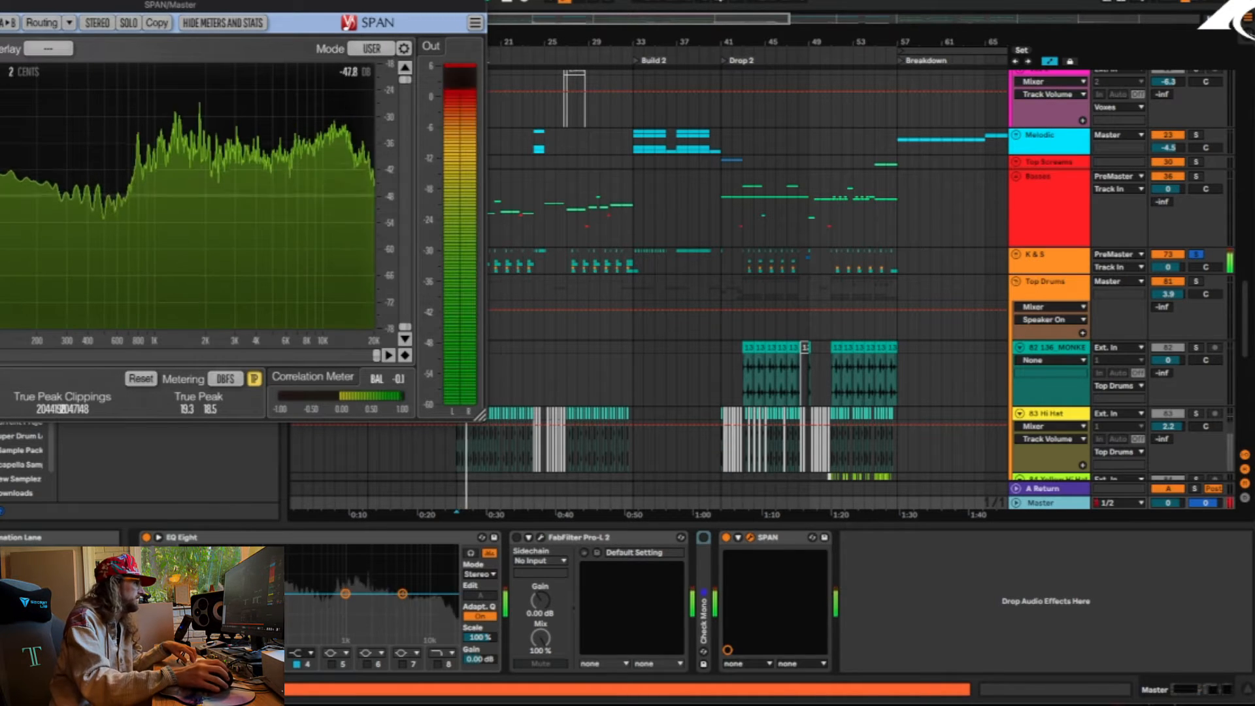
Close the SPAN analyzer, solo the Basses group and play it from the start of Drop 1
key("super+w")
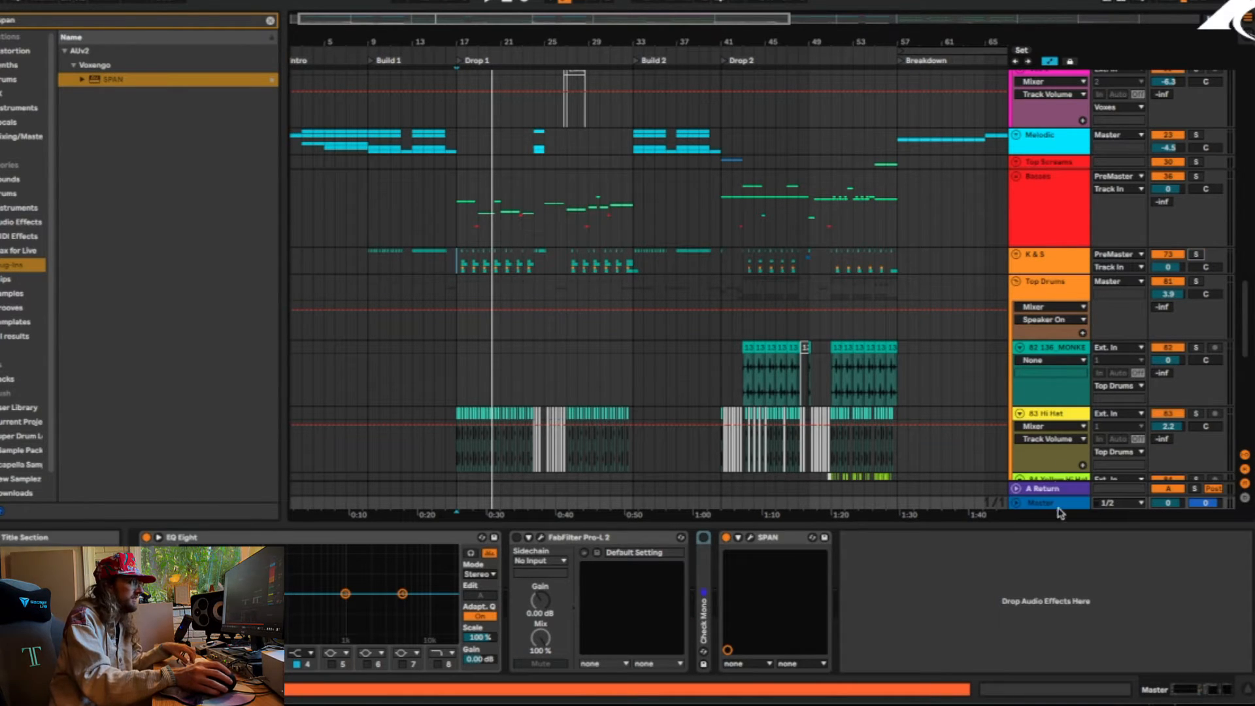
left_click(1194, 177)
key("space")
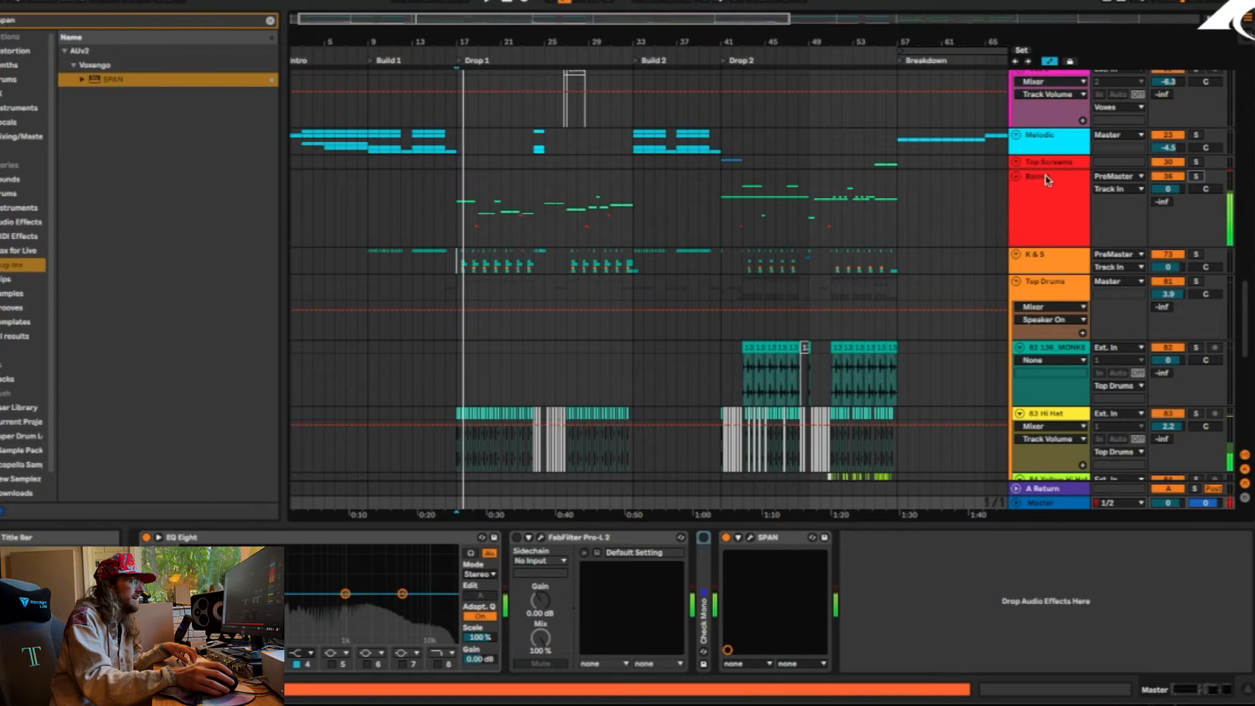
Unfold the Basses group and look through its Serum and Vital tracks, returning up to the Voxes group
left_click(1016, 178)
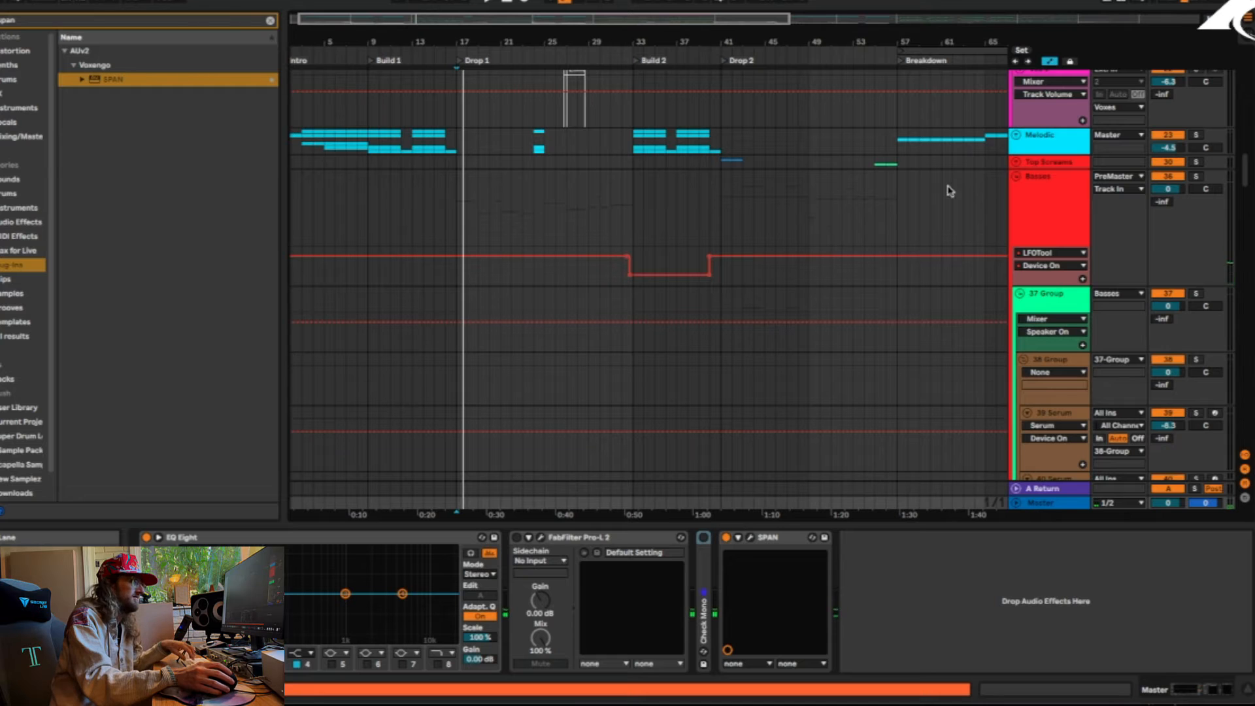
scroll(523, 248, "down", 10)
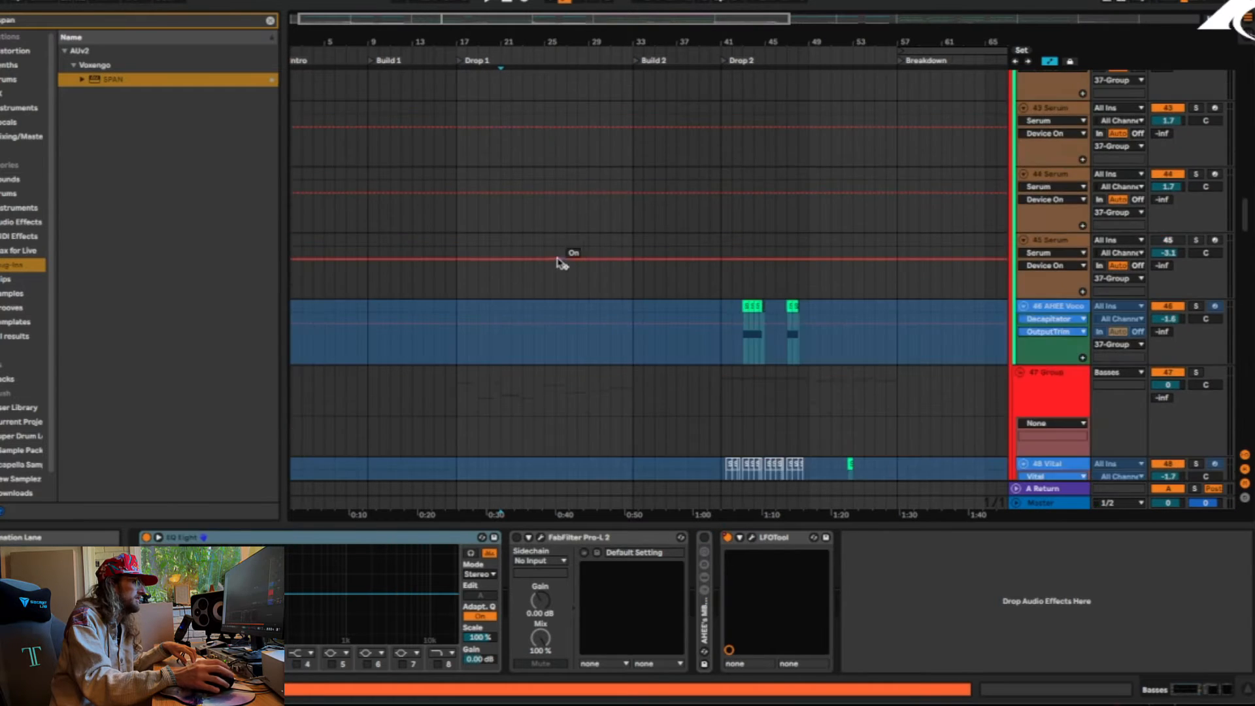
scroll(549, 282, "down", 6)
scroll(554, 286, "up", 15)
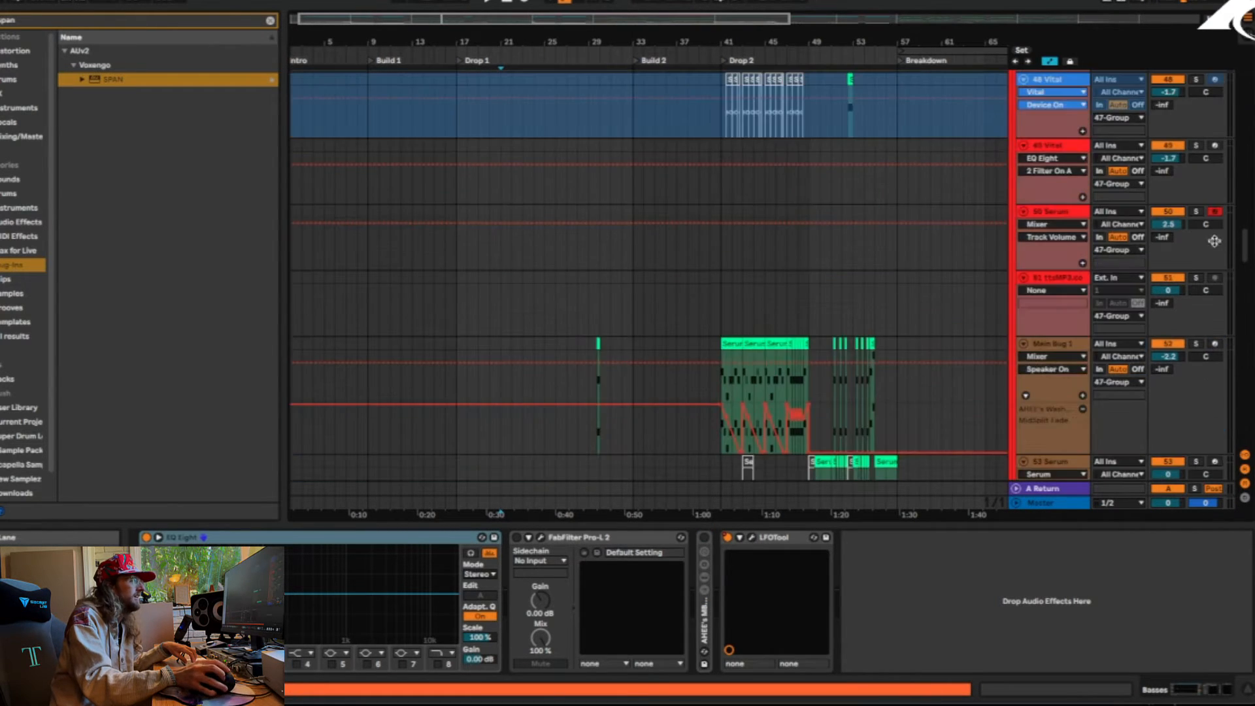
scroll(1129, 247, "up", 20)
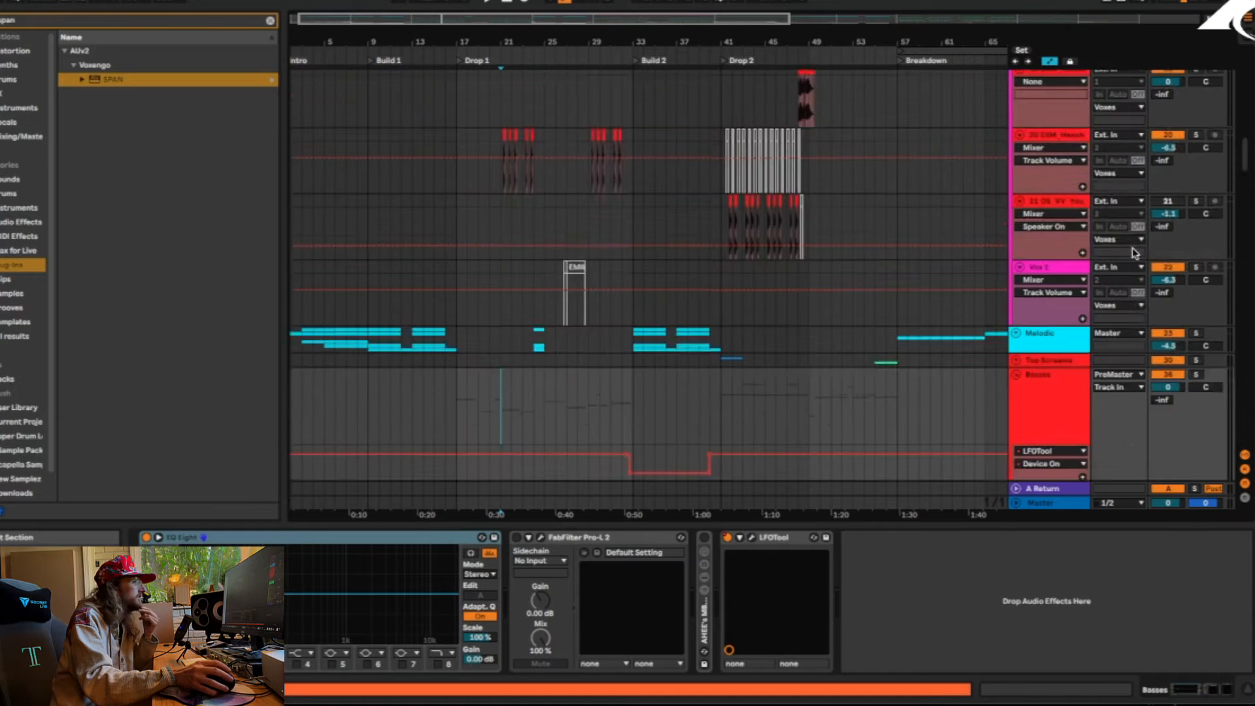
scroll(1019, 159, "up", 6)
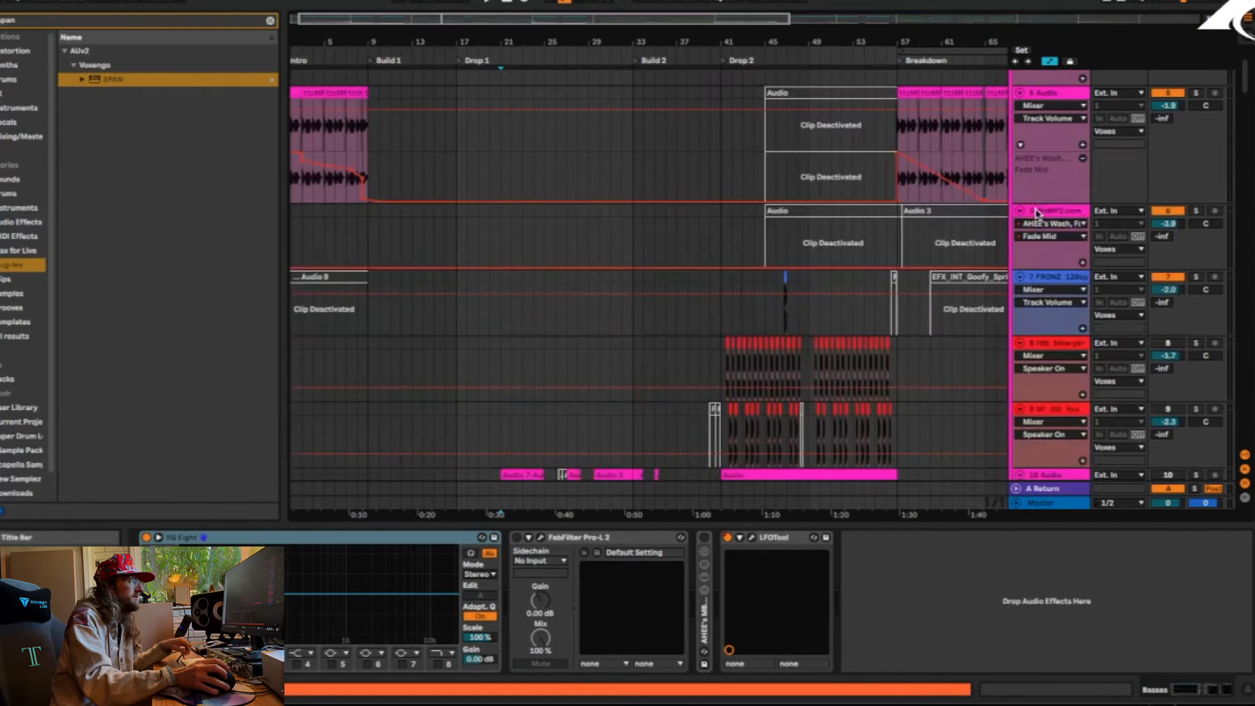
Fold the Voxes group and the Basses group in the arrangement
left_click(1016, 89)
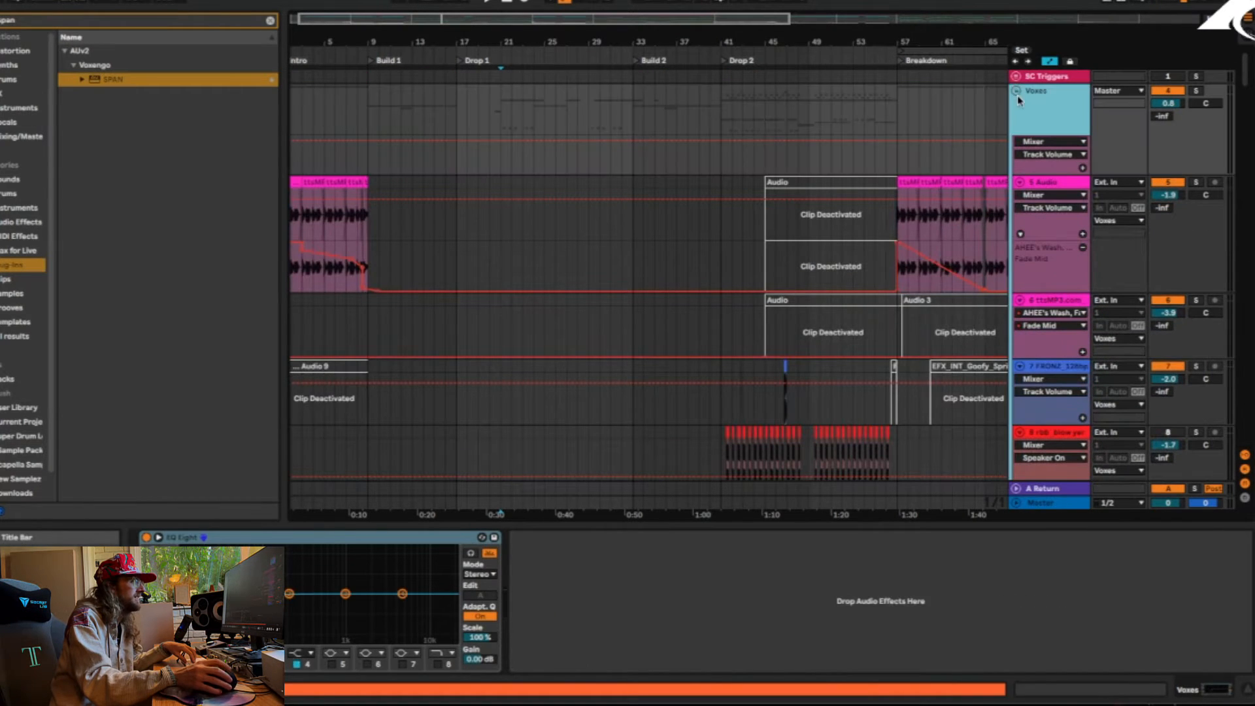
left_click(1016, 92)
left_click(1016, 186)
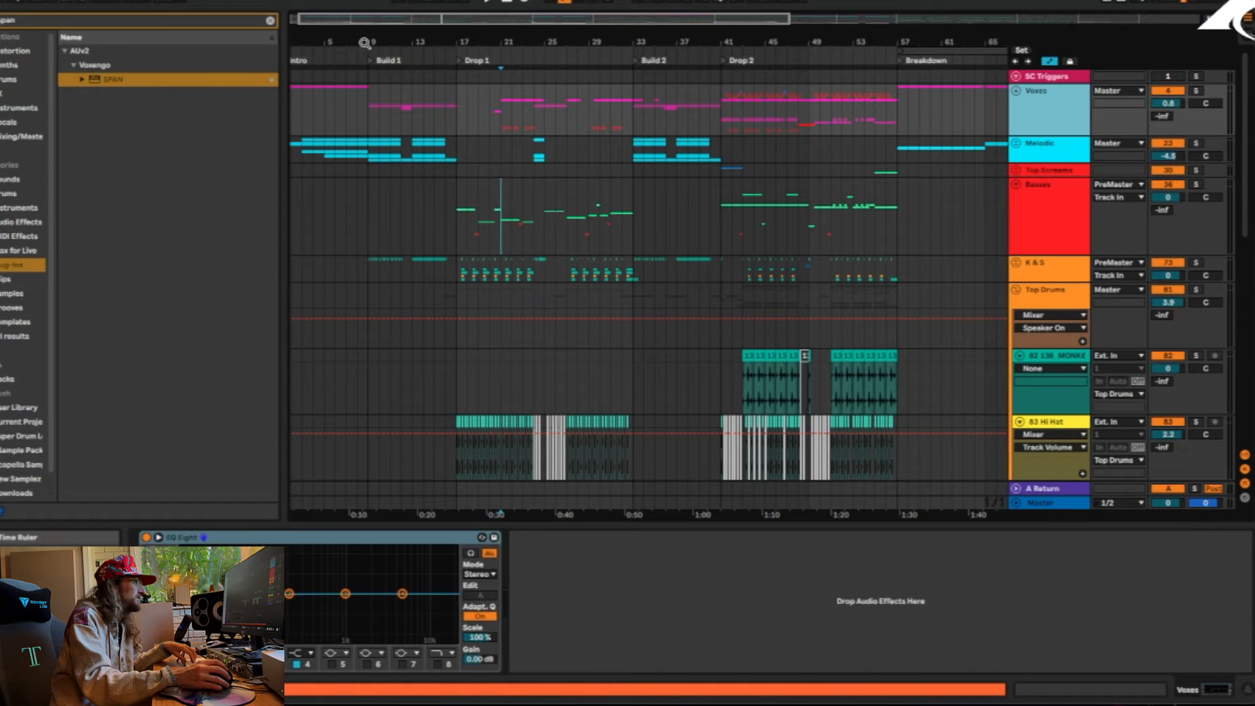
Solo the Voxes group, unfold it and focus on the vocal clips of Build 1 between bars 9 and 17
left_click_drag(364, 43, 375, 43)
left_click(378, 158)
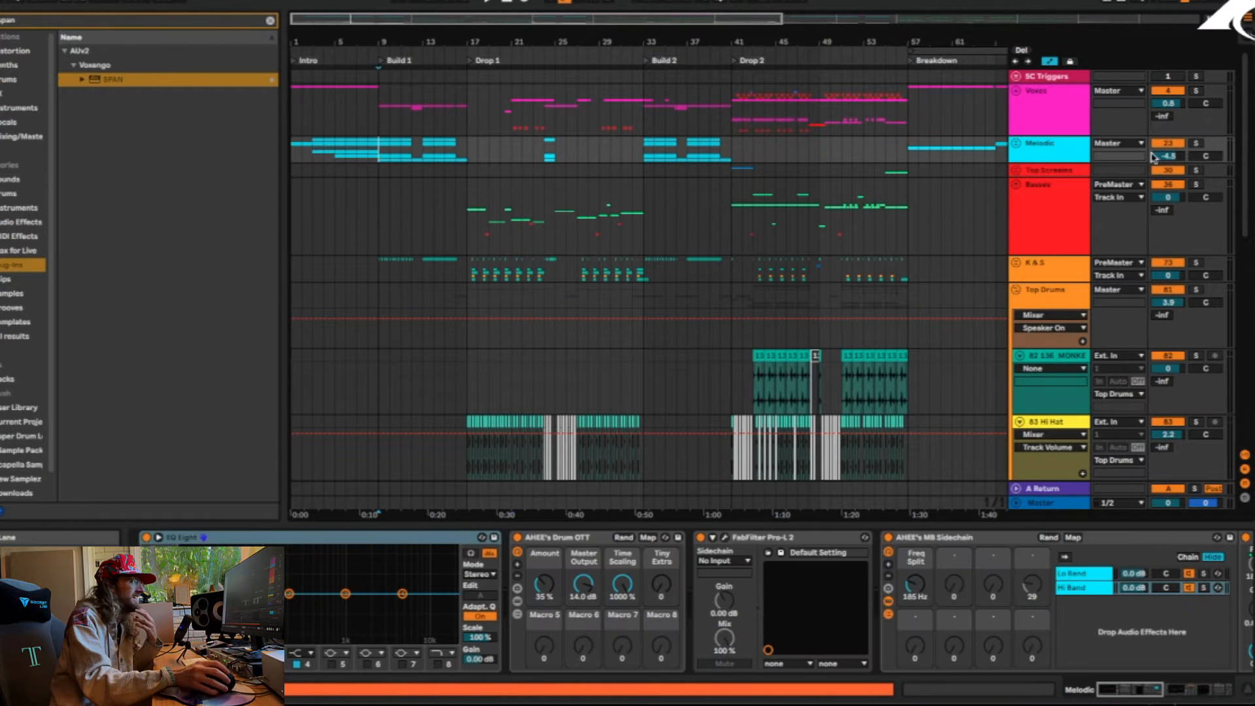
left_click(1017, 92)
scroll(405, 266, "down", 10)
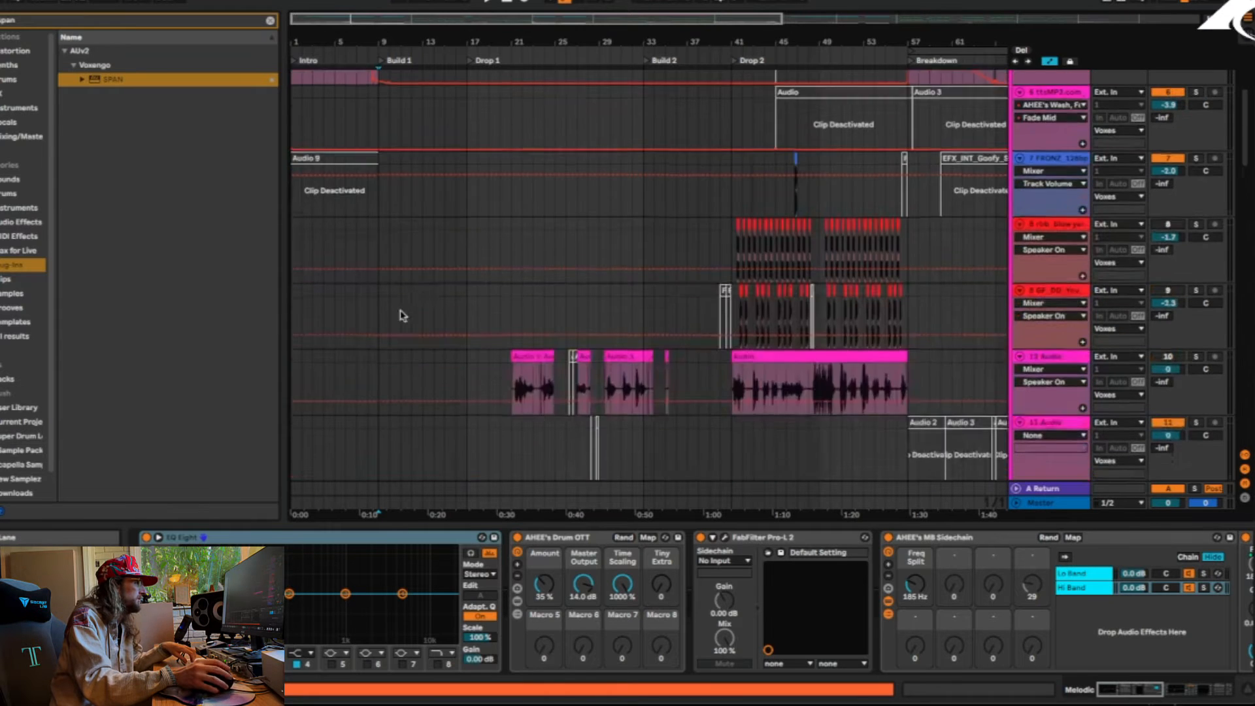
left_click_drag(386, 45, 369, 149)
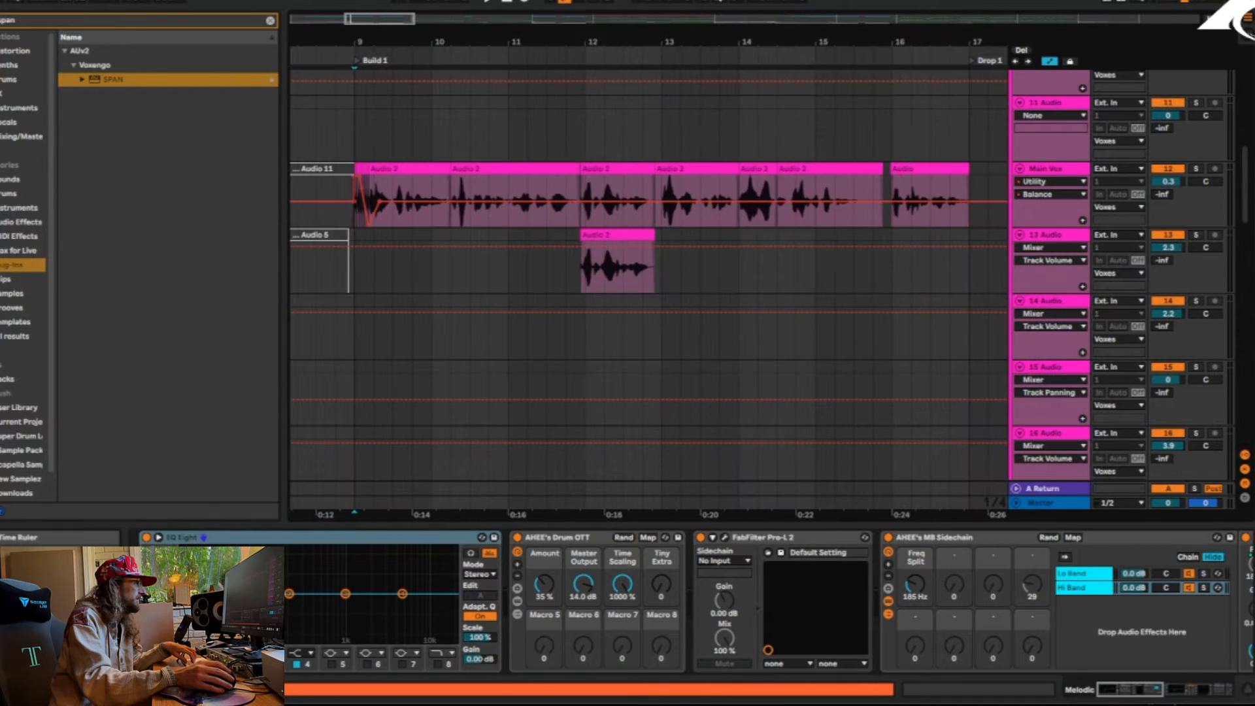
Play the vocals from the start of Build 1 at bar 9, listening to the Main Vox and 13-Audio tracks into Drop 1
left_click(354, 153)
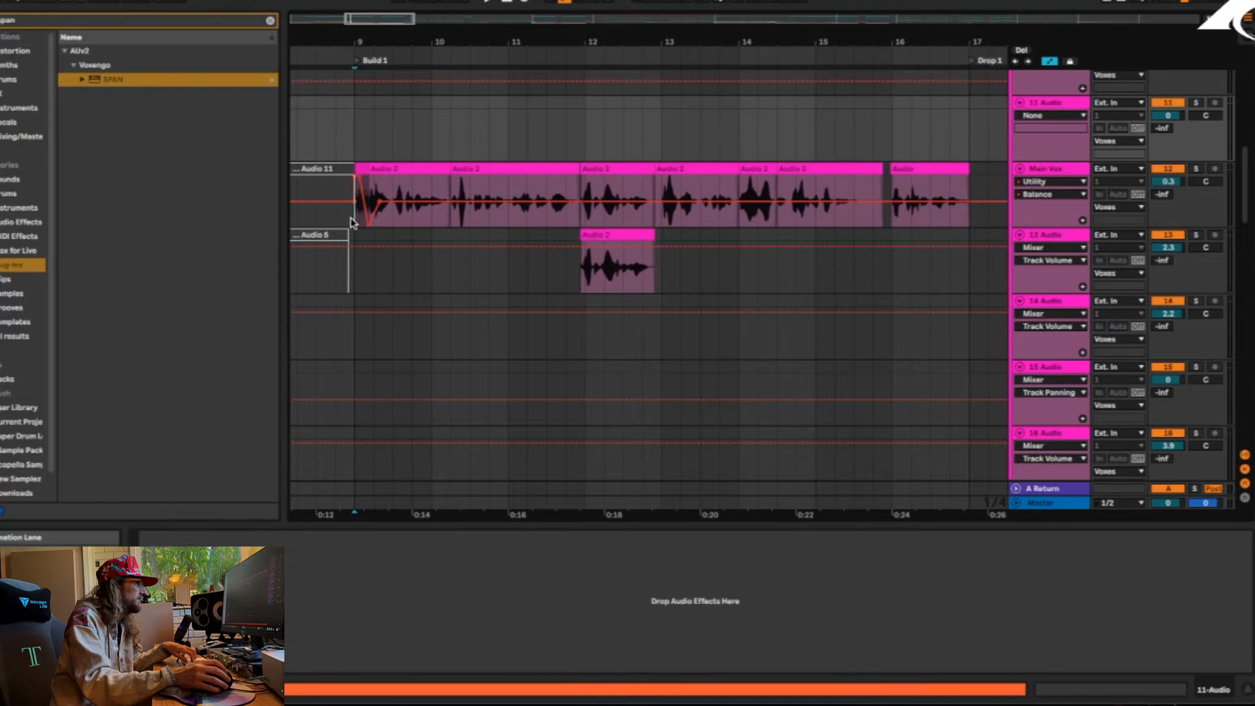
left_click(351, 223)
key("space")
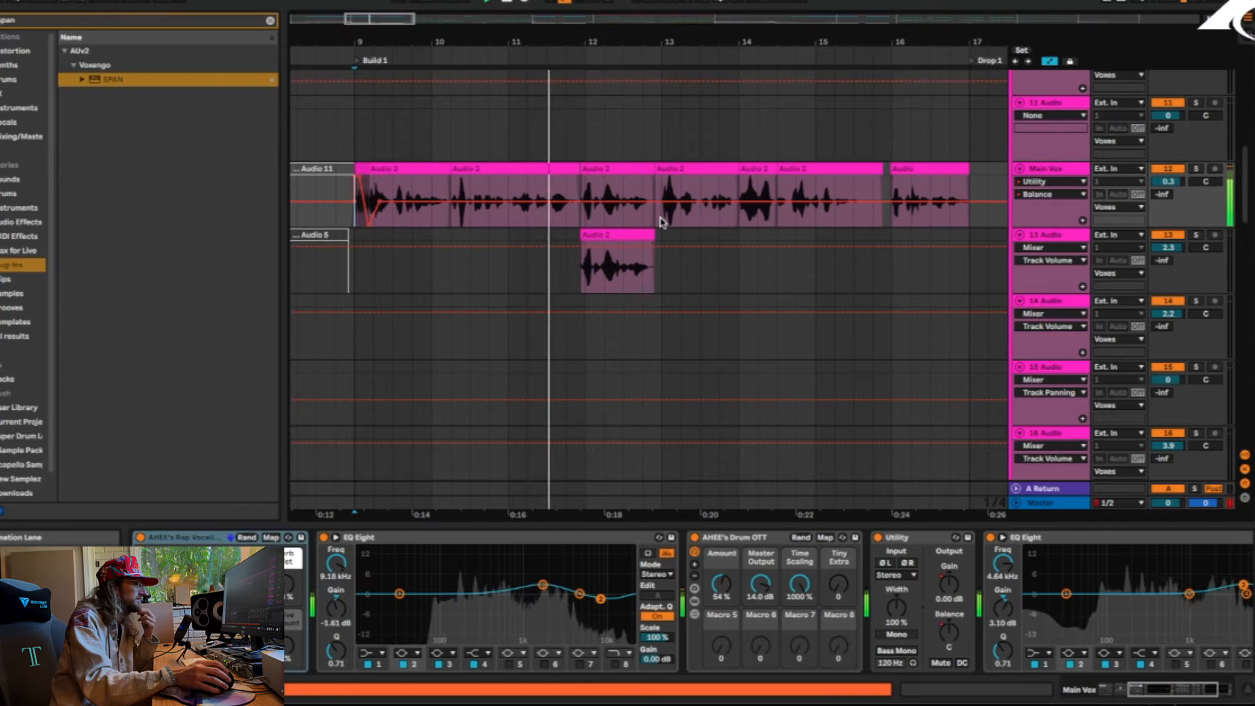
left_click(1196, 237)
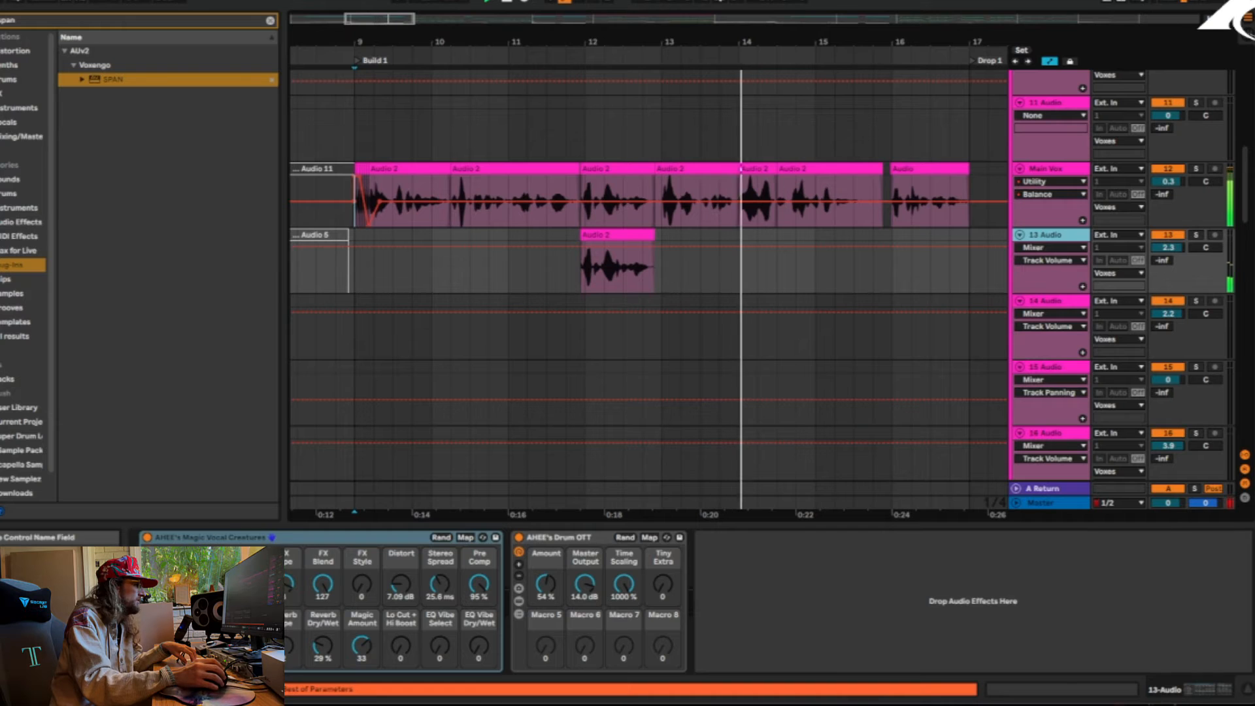
left_click_drag(899, 41, 775, 43)
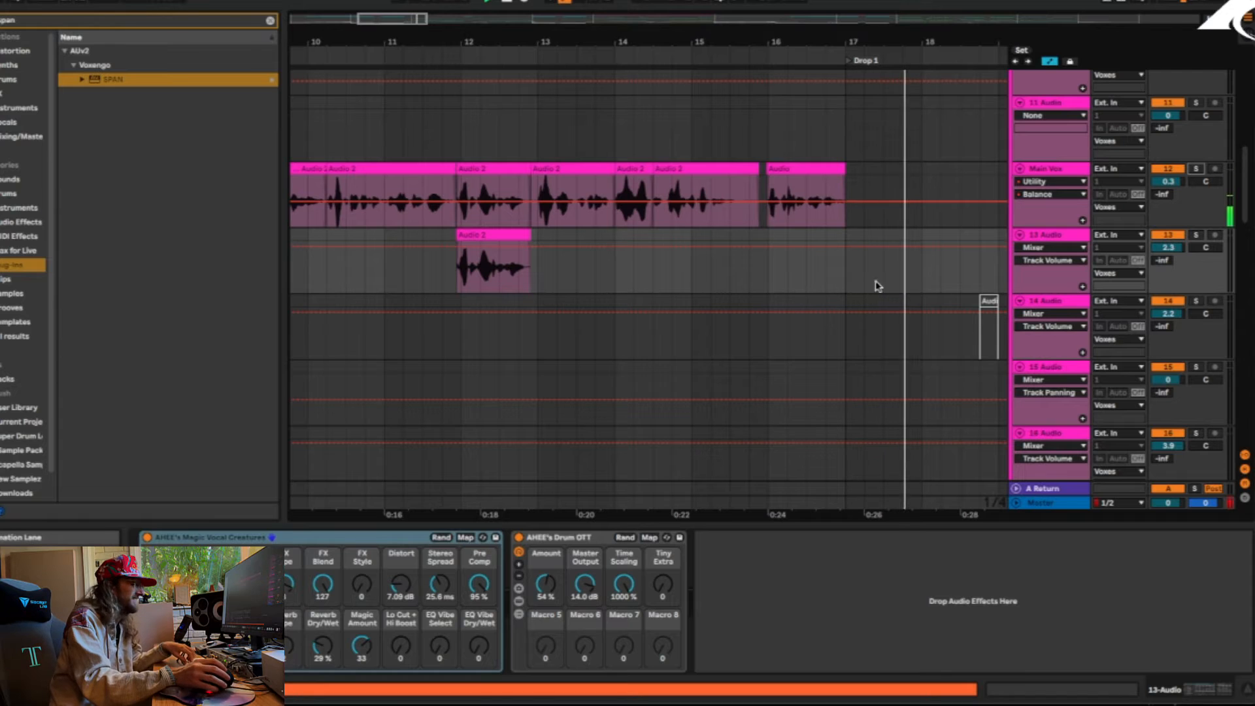
left_click_drag(358, 34, 557, 36)
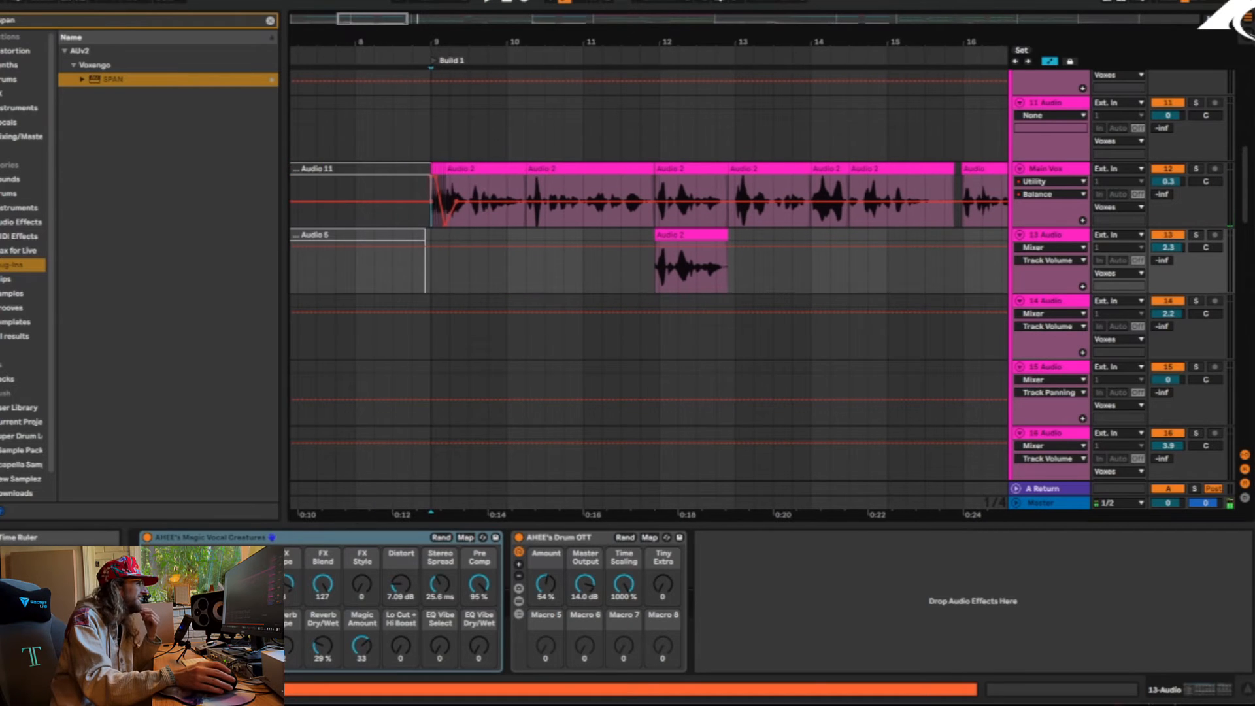
Solo the Main Vox track, select its first Audio 2 clip and examine the vocal cuts across Build 1
left_click(484, 164)
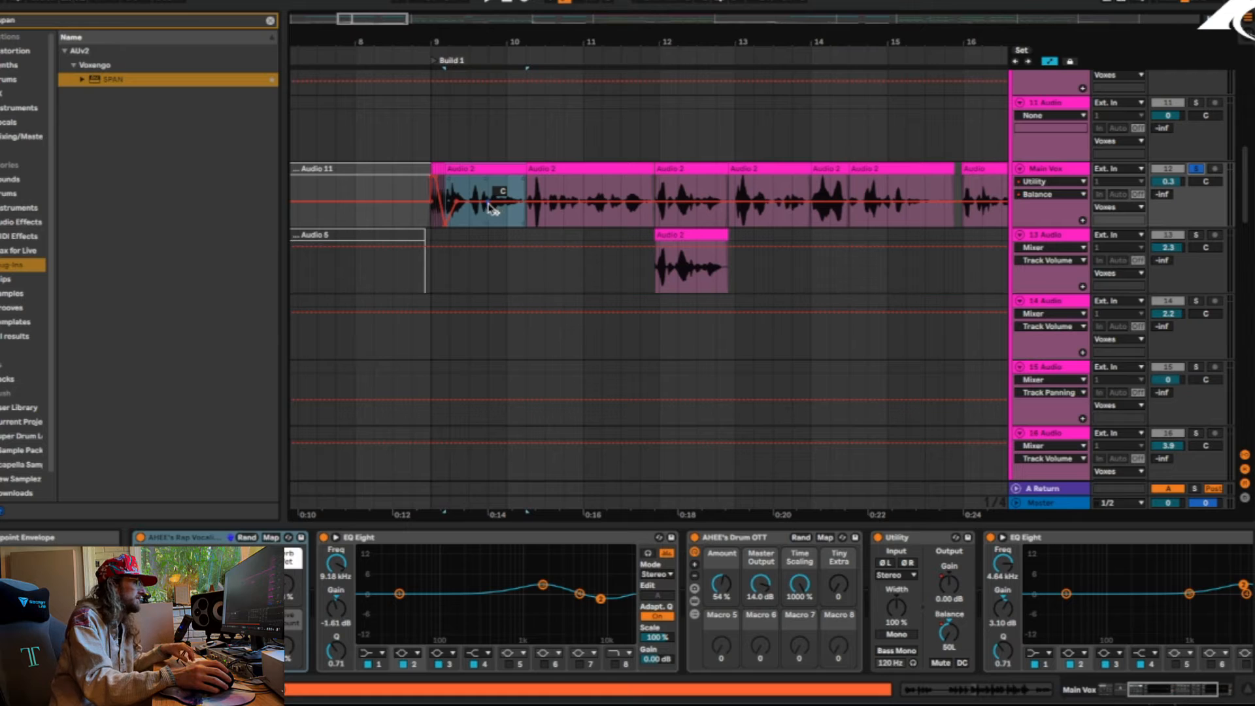
left_click_drag(523, 169, 963, 179)
key("super+z")
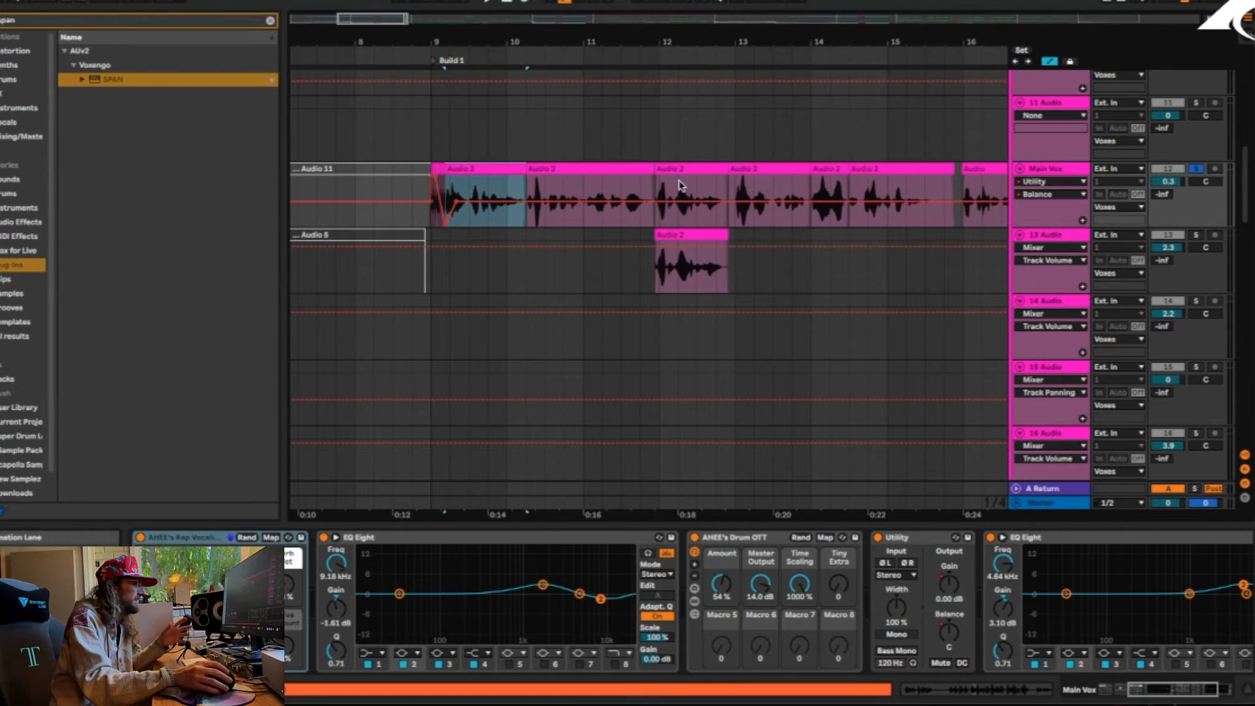
left_click_drag(712, 43, 621, 34)
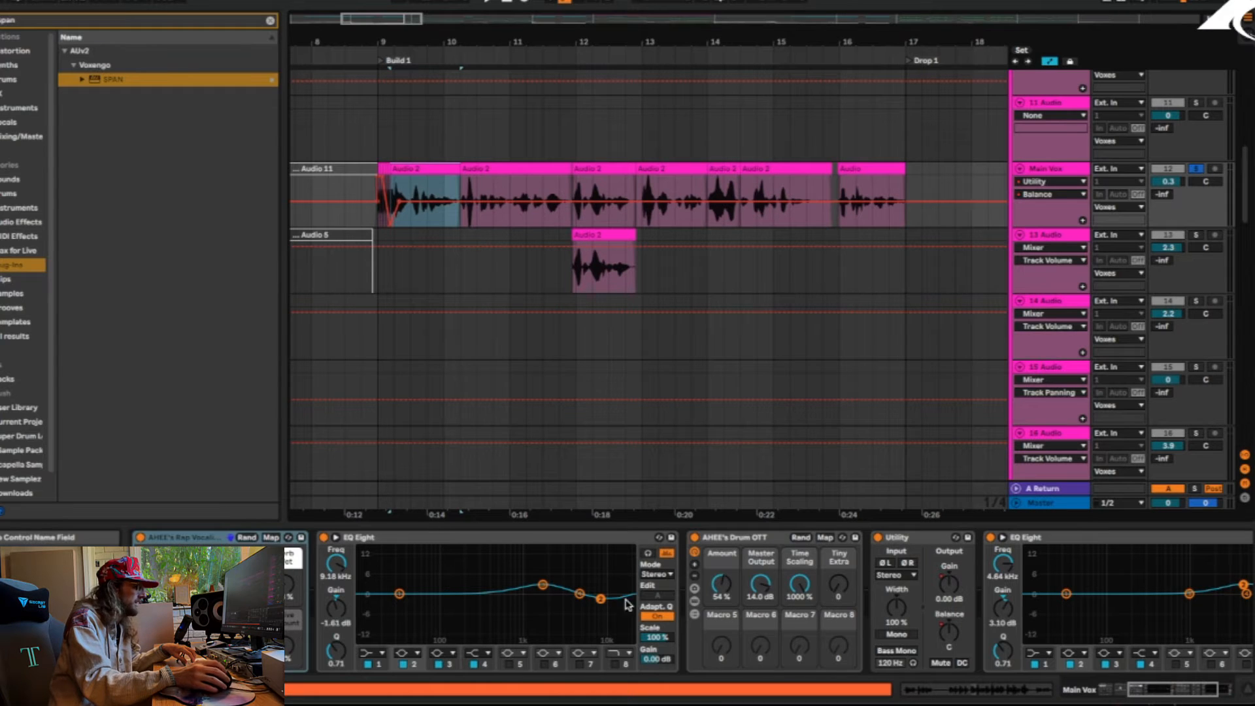
Open the second Audio 2 clip on Main Vox to view its waveform, set the playback start inside it and return to the track's devices
double_click(514, 168)
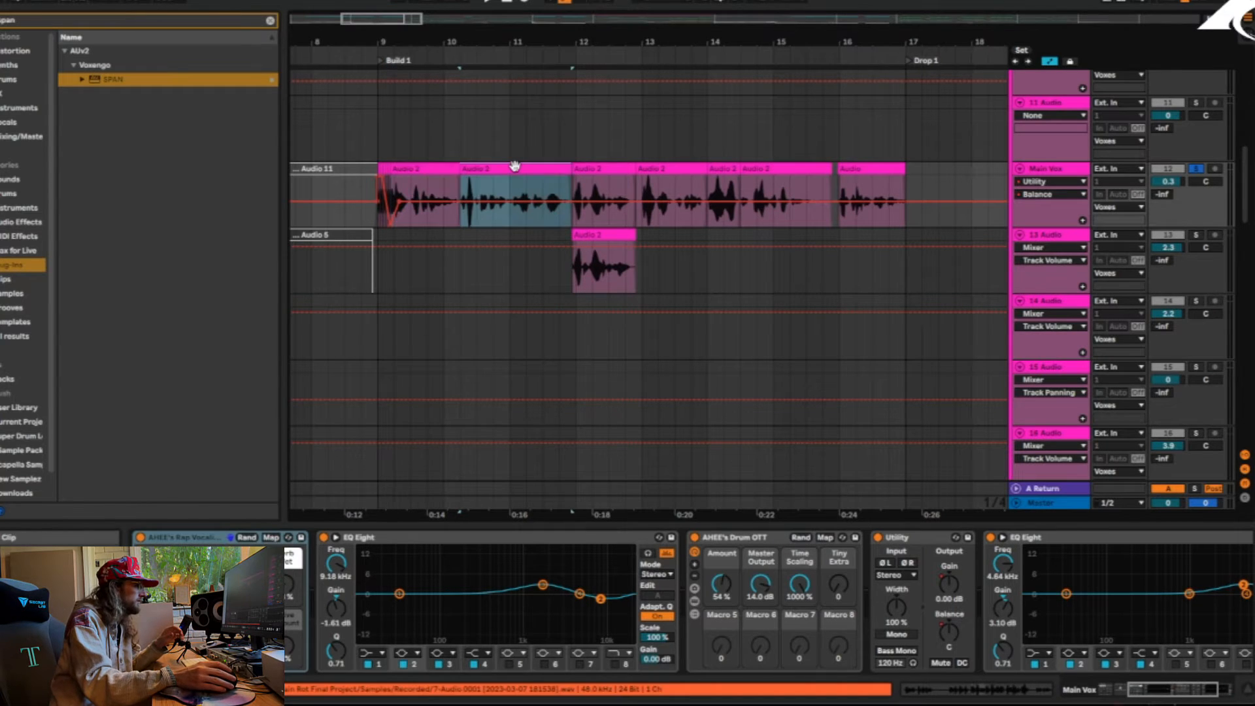
left_click(477, 209)
left_click(1153, 697)
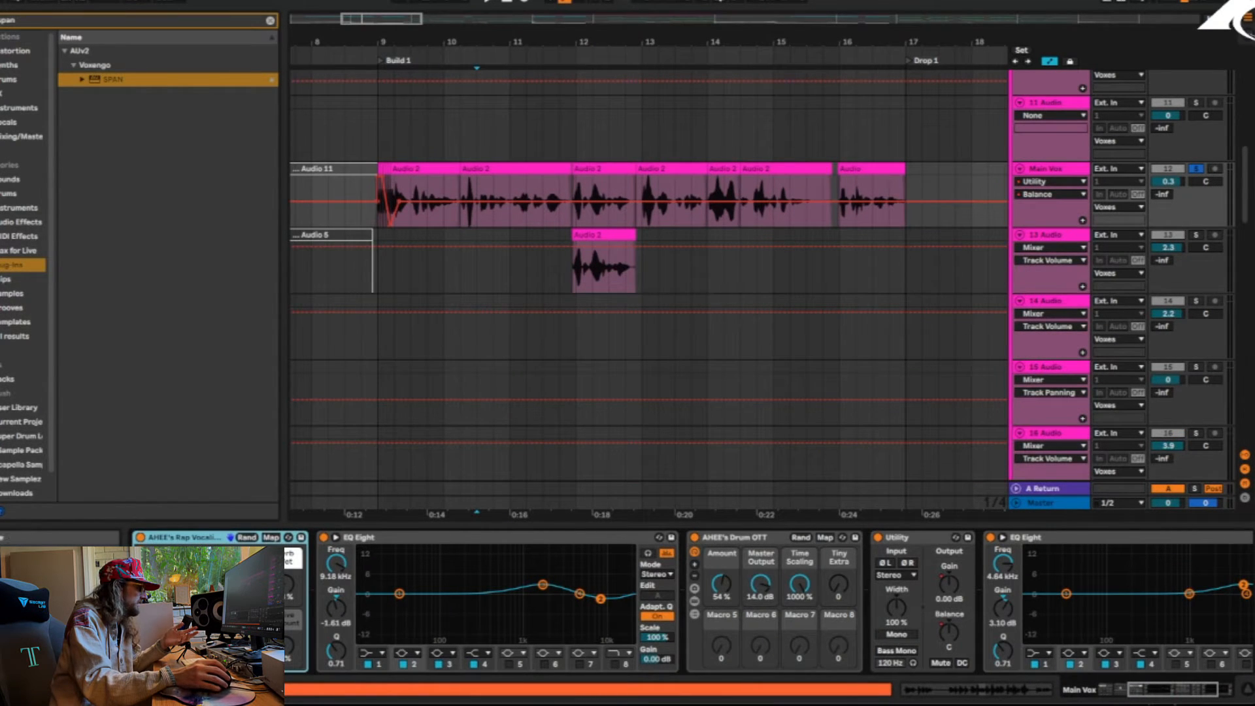
Bypass AHEE's Drum OTT and AHEE's Rap Vocalizer on Main Vox, and re-enable them one after the other during playback to compare the vocal
left_click(725, 538)
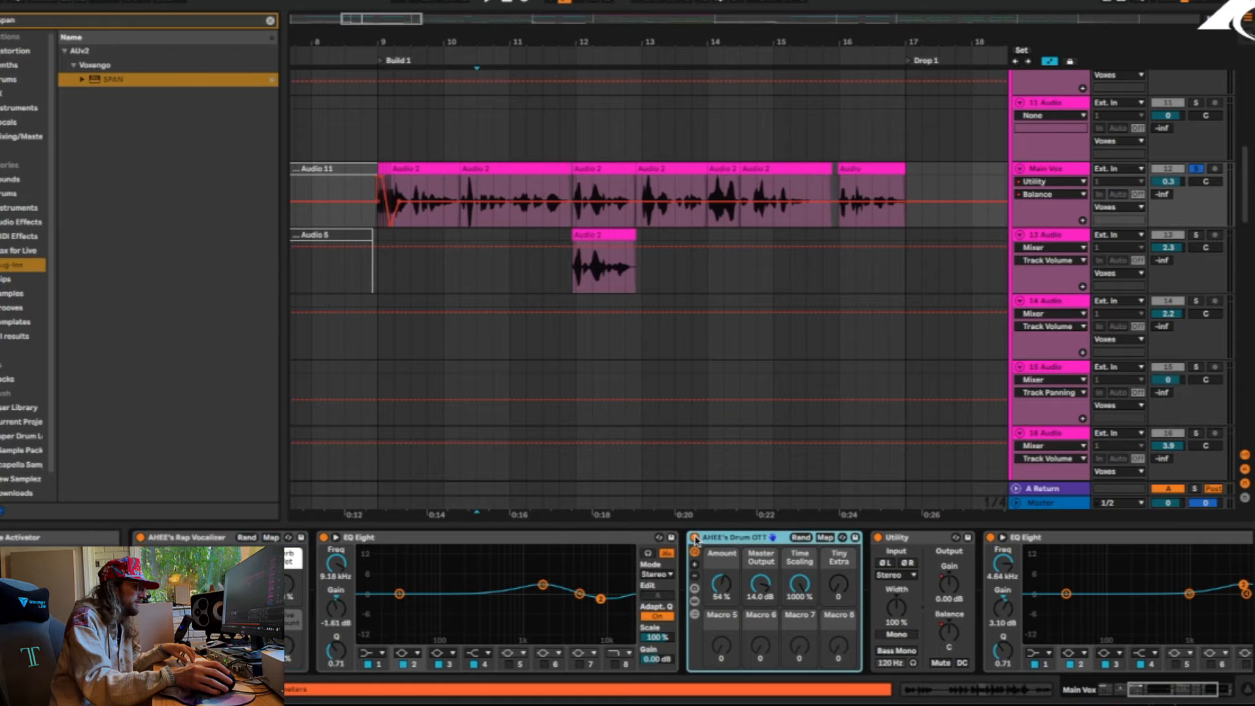
left_click(694, 537)
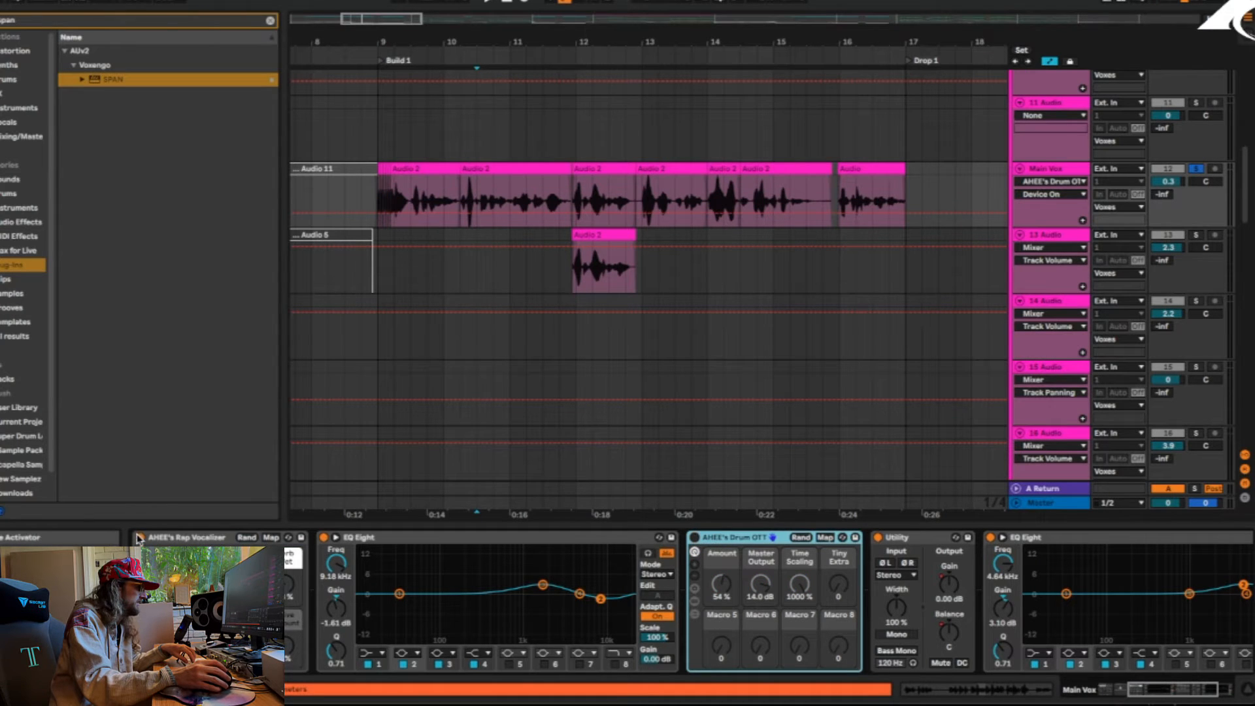
key("space")
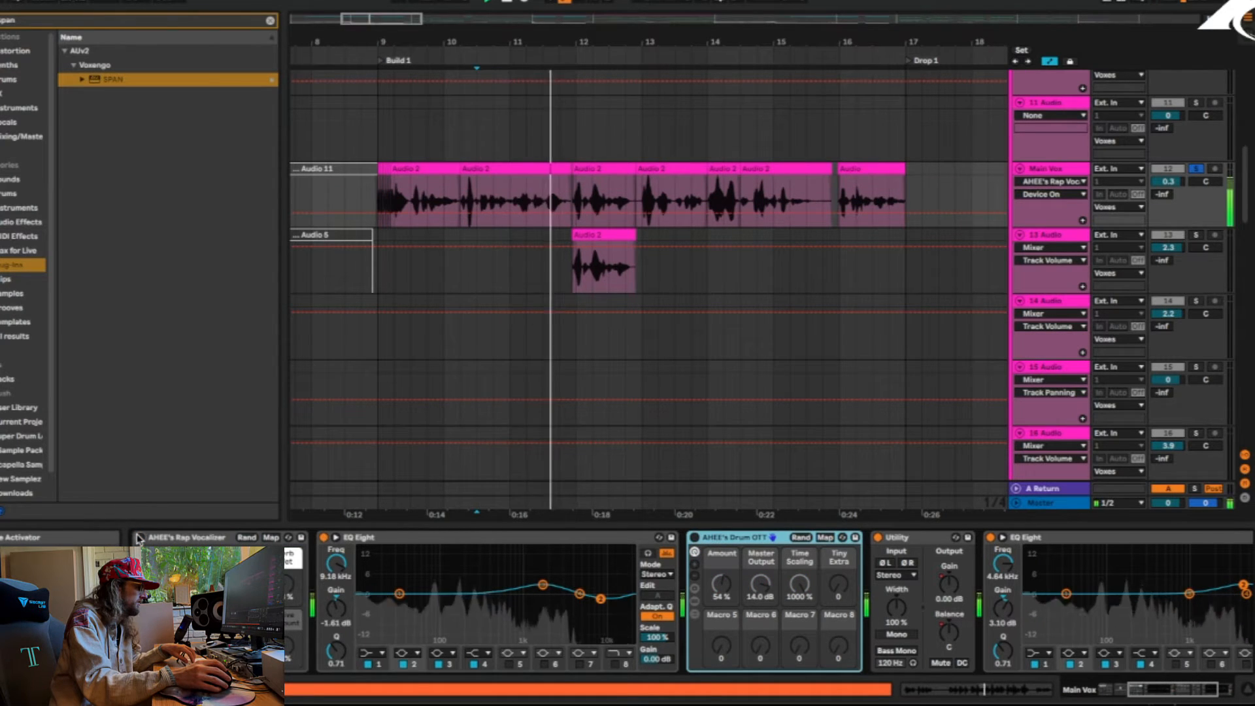
left_click(138, 537)
key("space")
key("space")
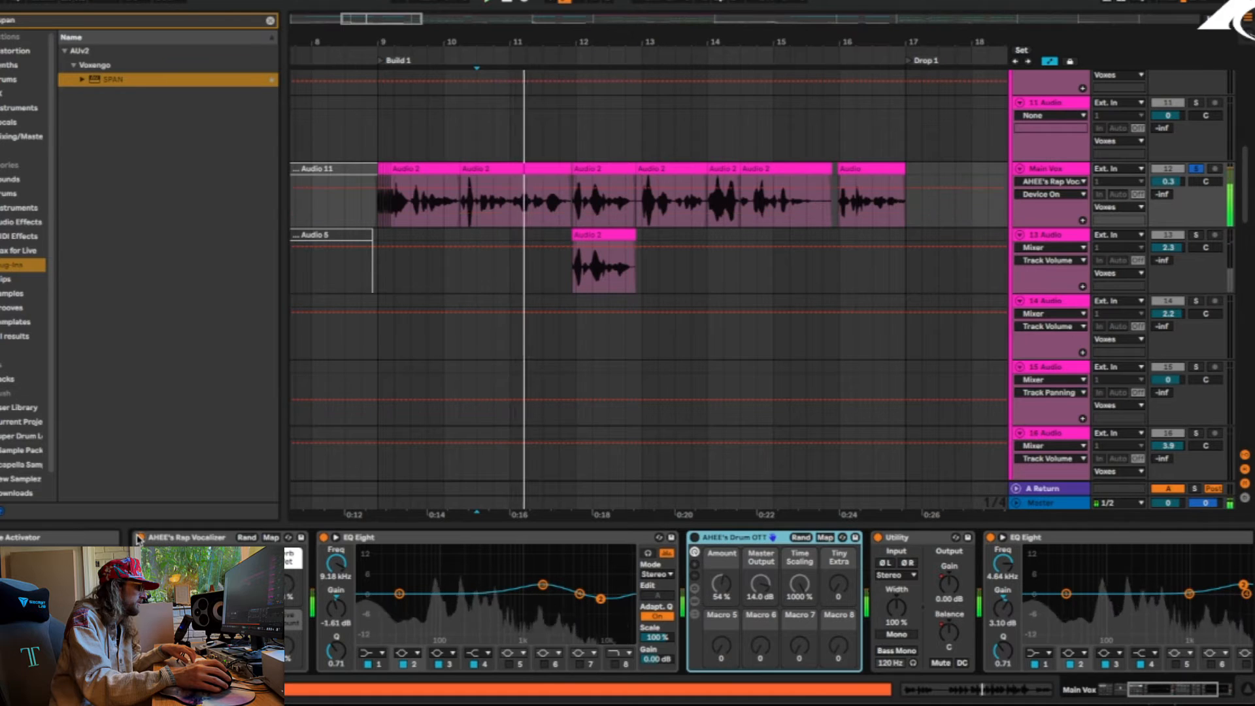
left_click(695, 538)
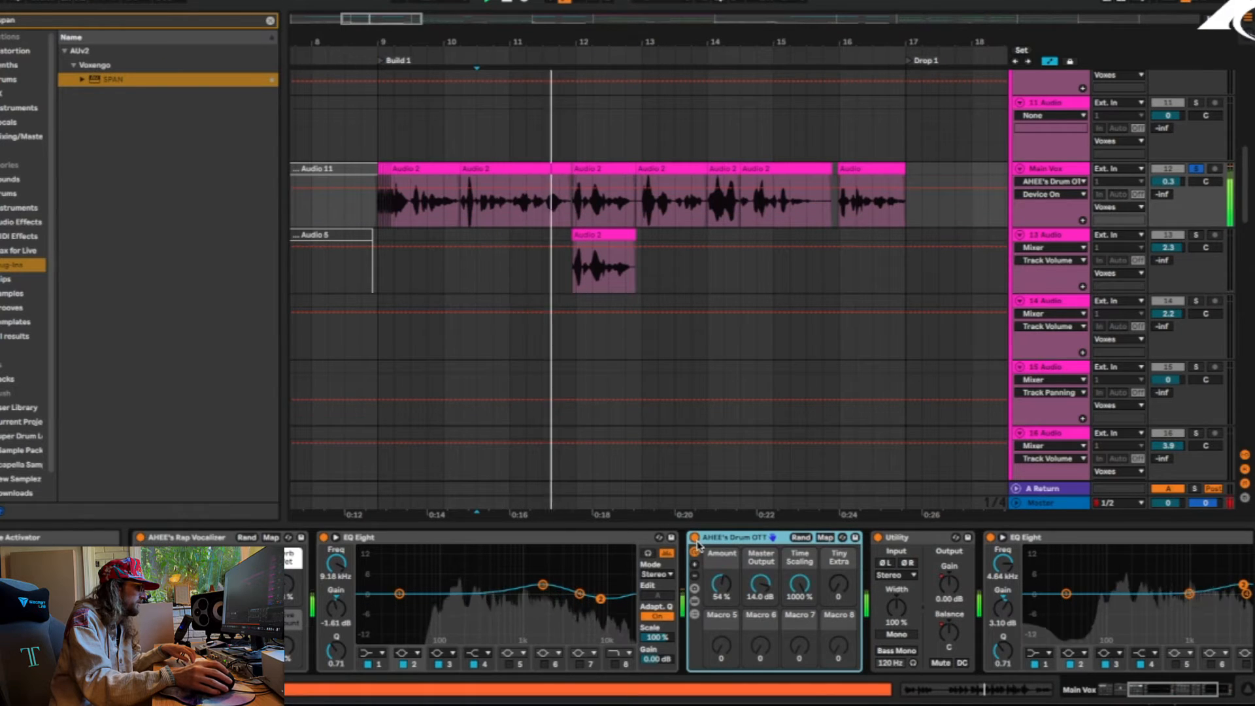
Solo 13-Audio, play its Audio 2 clip at bar 12 through AHEE's Magic Vocal Creatures, and unsolo it to hear the layered vocals
left_click(1201, 237)
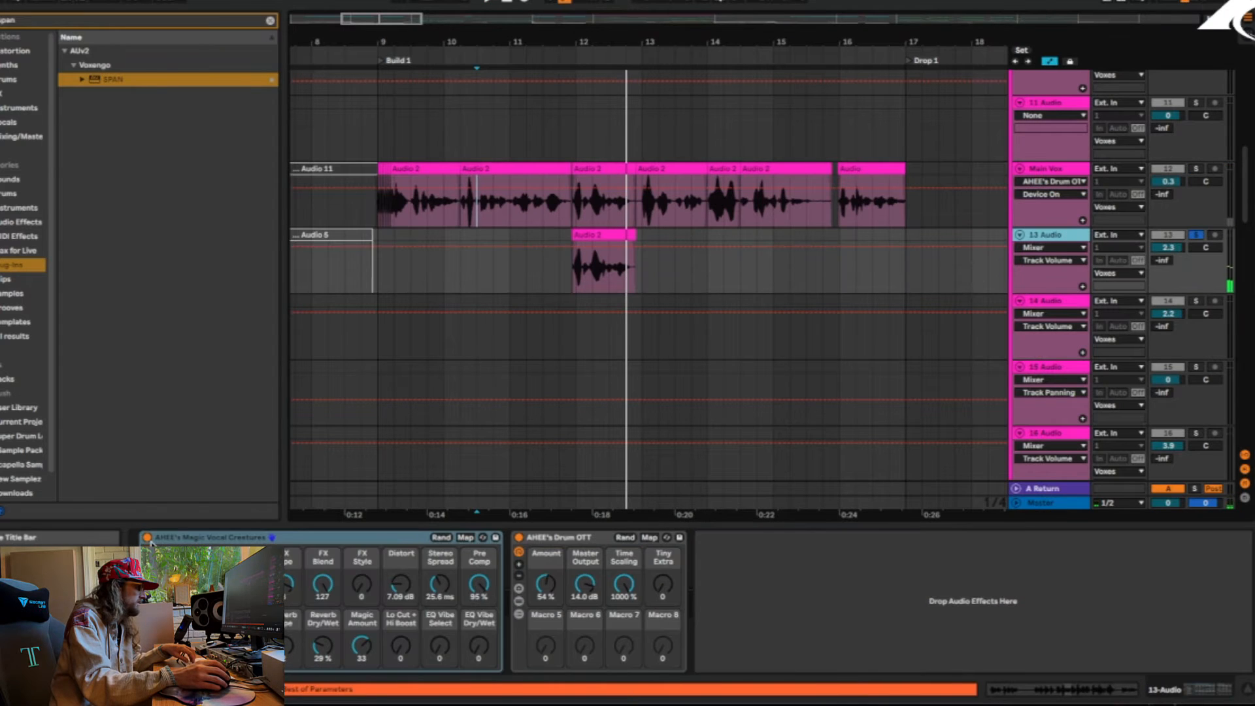
left_click(588, 238)
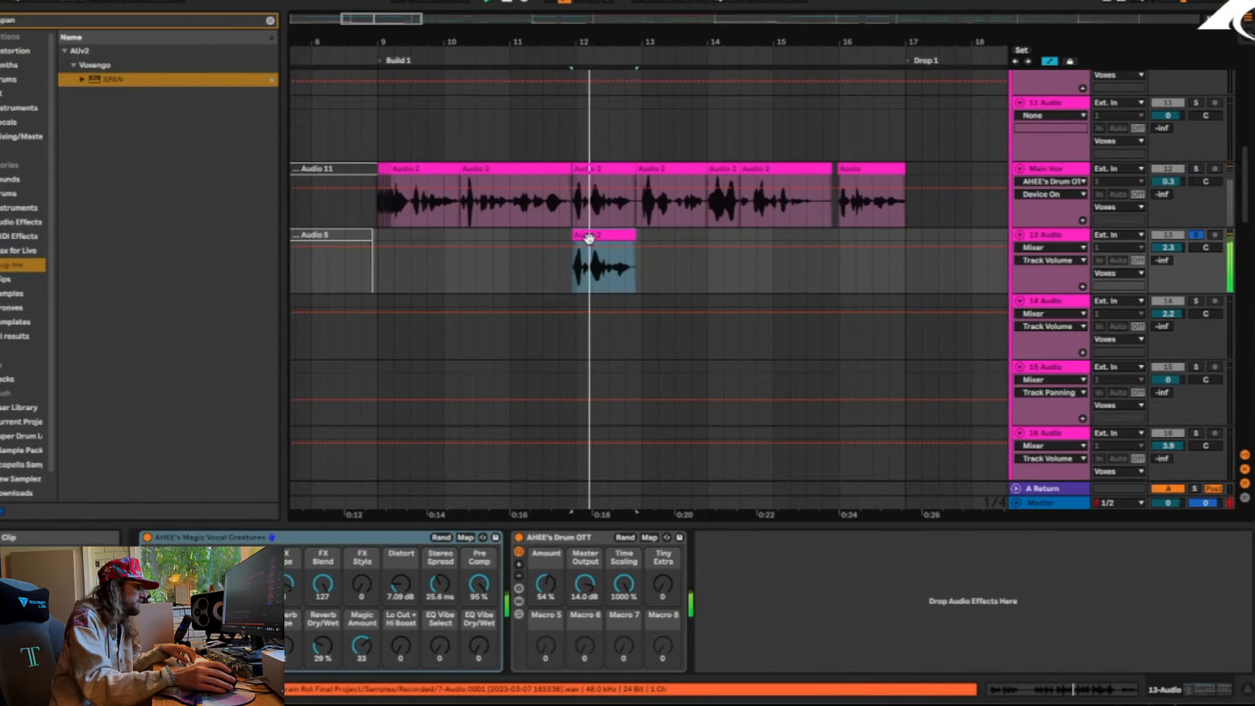
left_click(1195, 236)
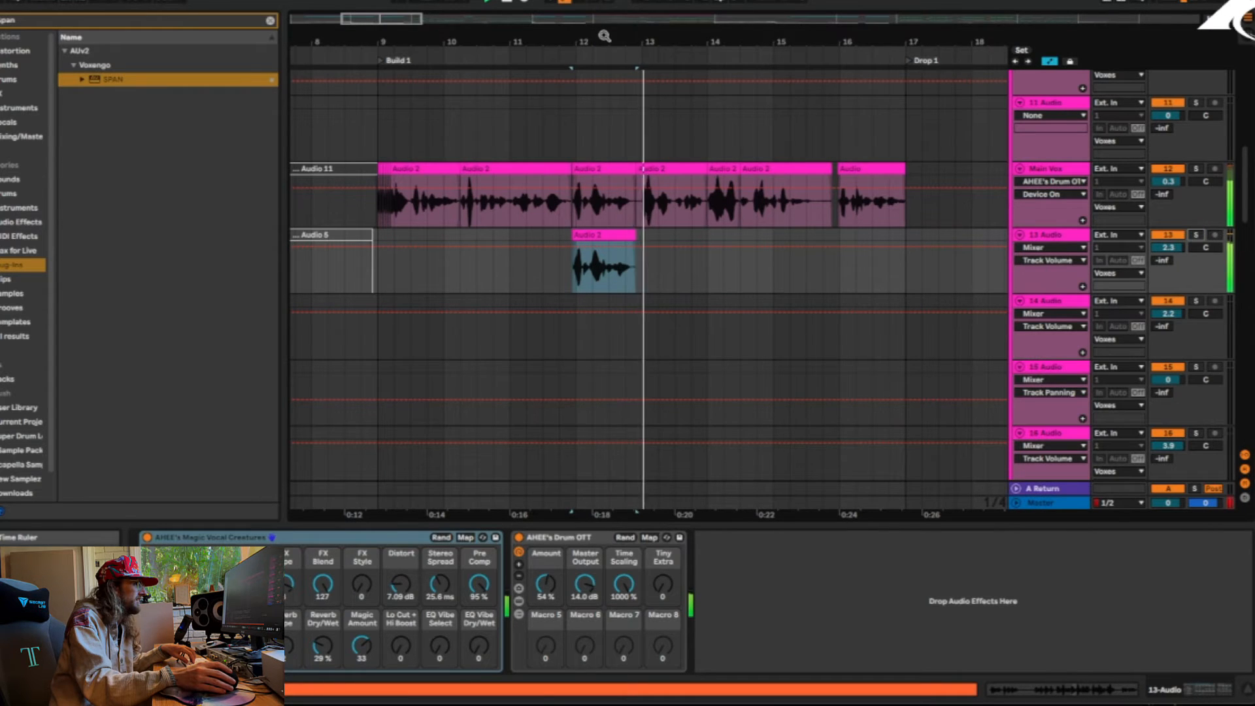
left_click_drag(604, 36, 535, 17)
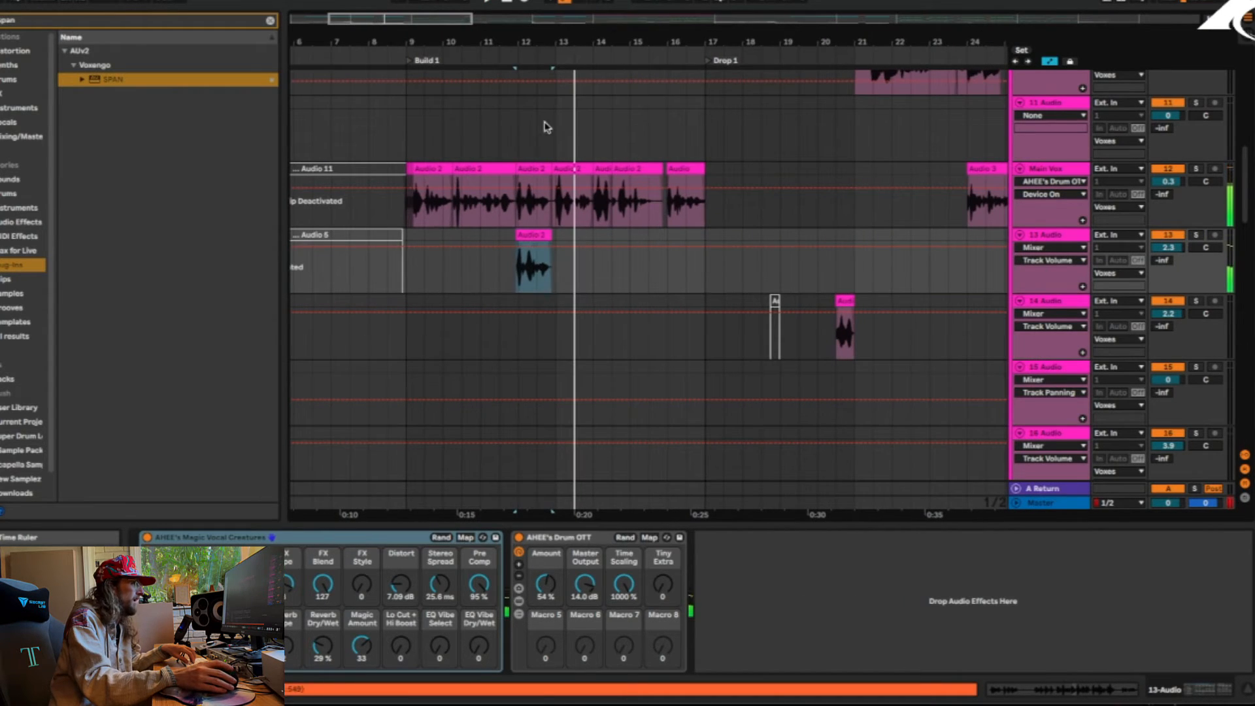
left_click(540, 233)
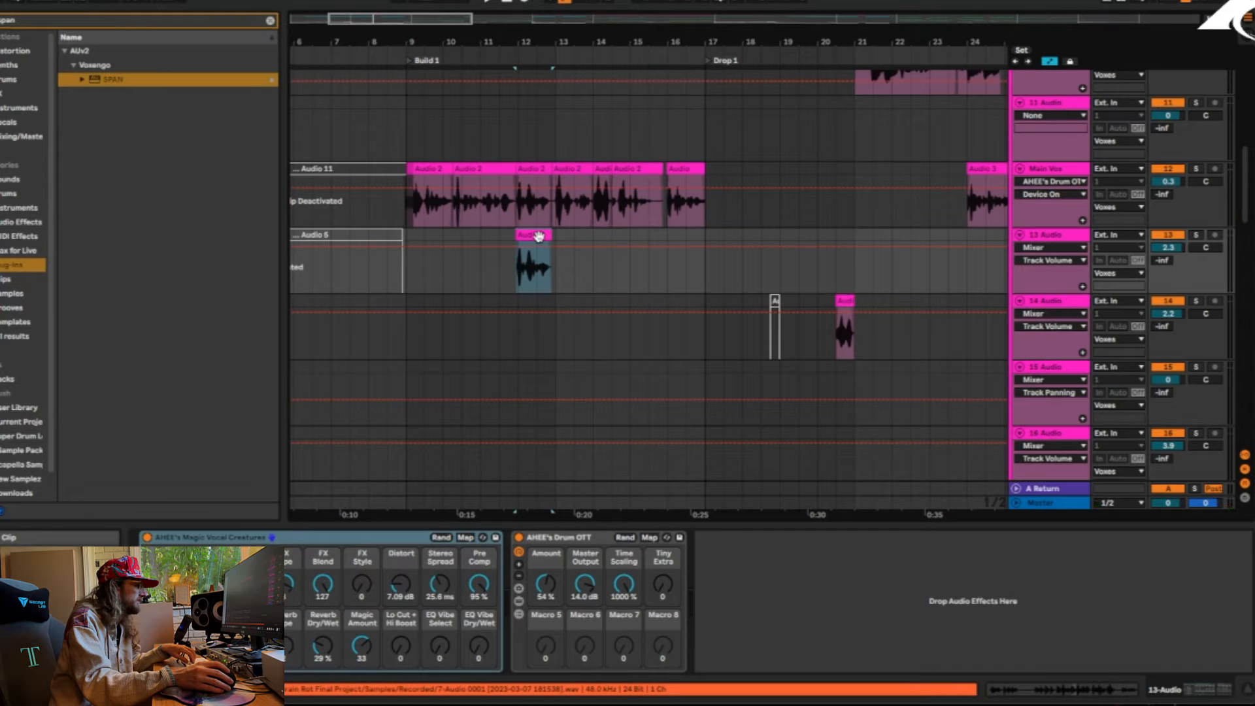
Solo the Melodic group and play it from near the beginning of the Intro
scroll(589, 314, "down", 10)
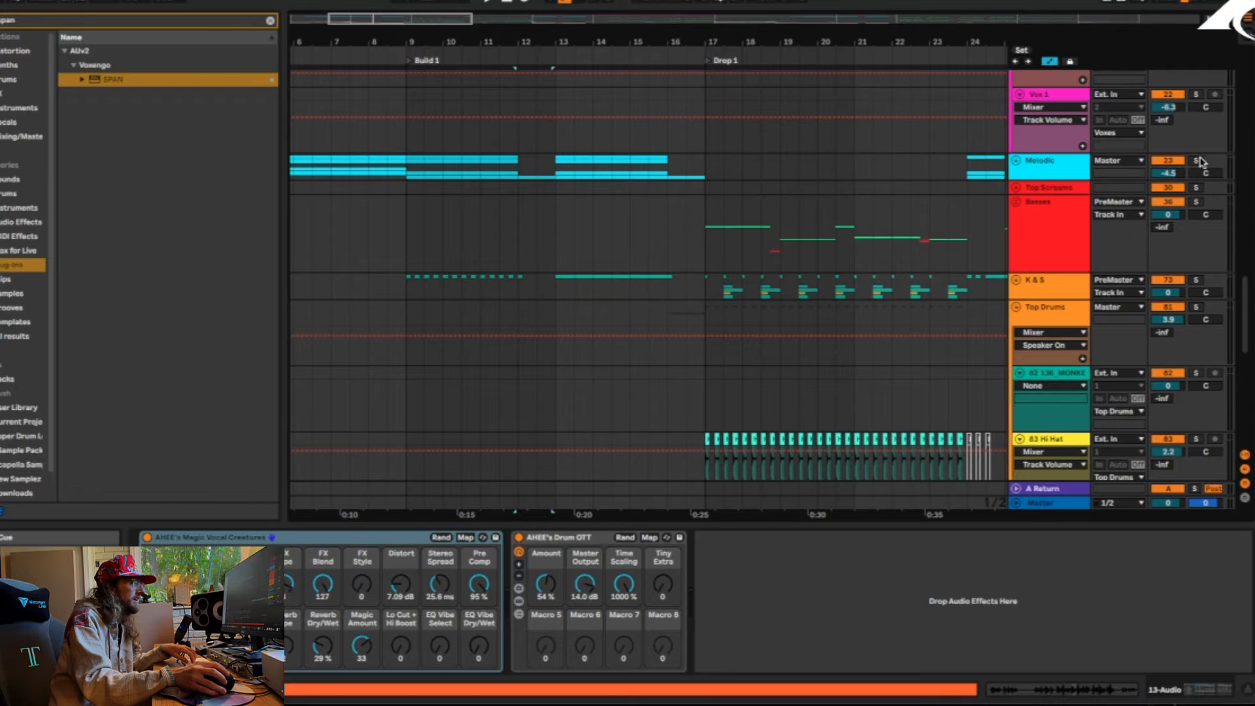
left_click_drag(479, 44, 477, 15)
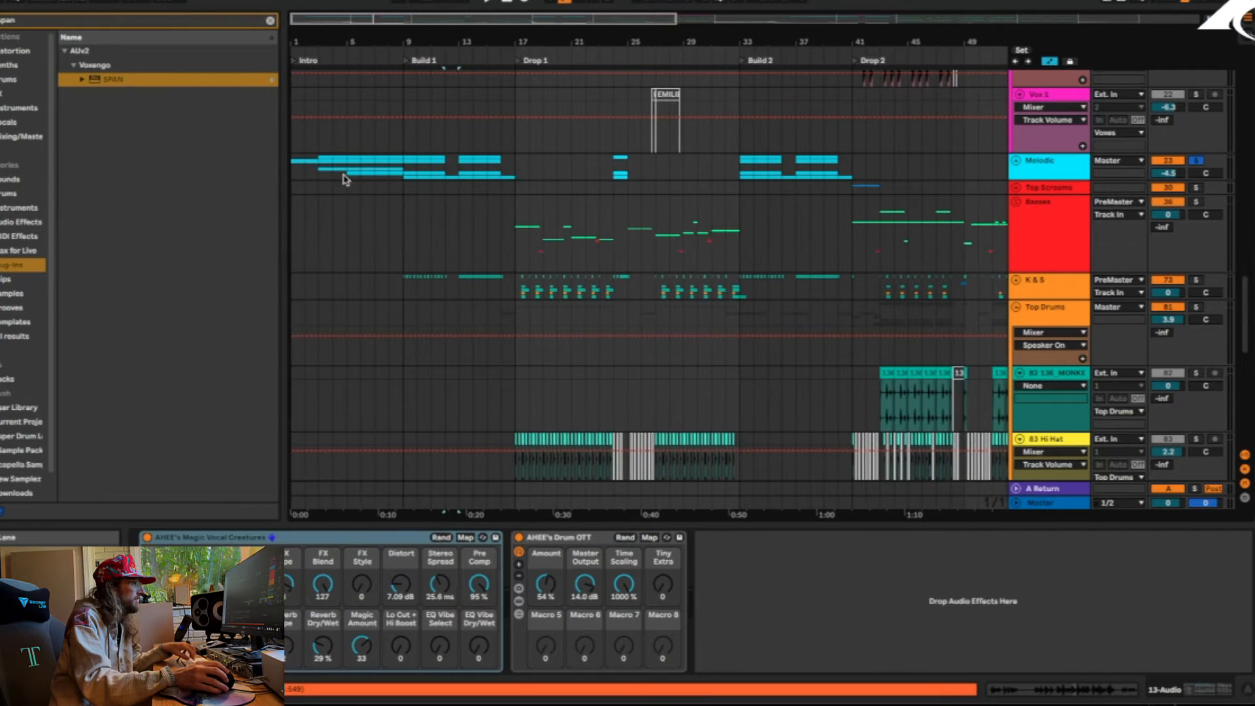
left_click(315, 174)
key("space")
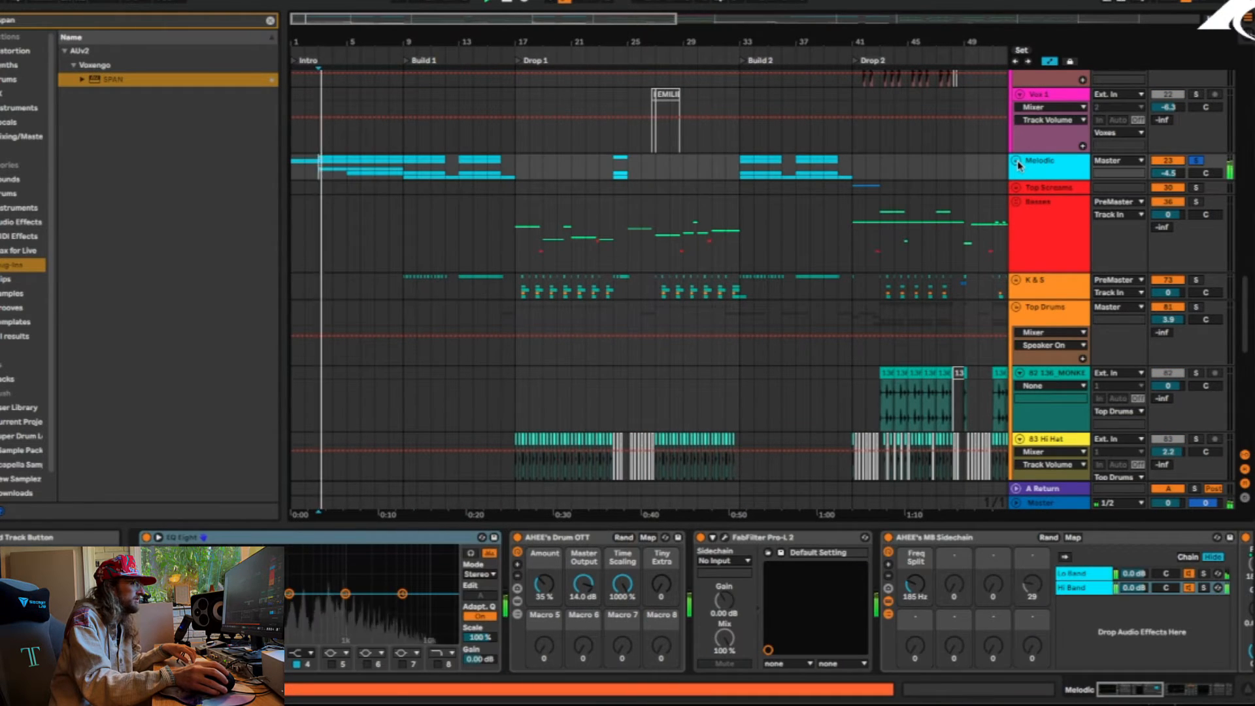
Unfold the Melodic group, play it from the start of Build 1, look over its tracks and stop playback
left_click(1016, 161)
left_click(405, 178)
key("space")
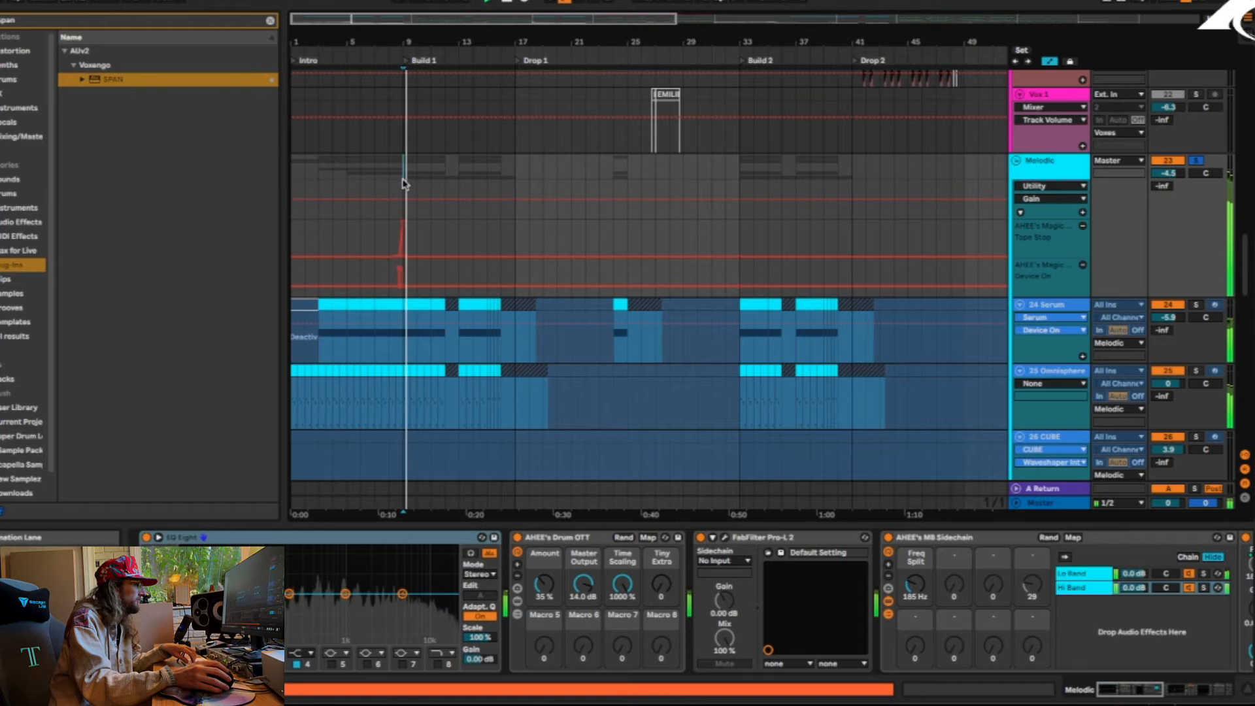
scroll(399, 176, "down", 6)
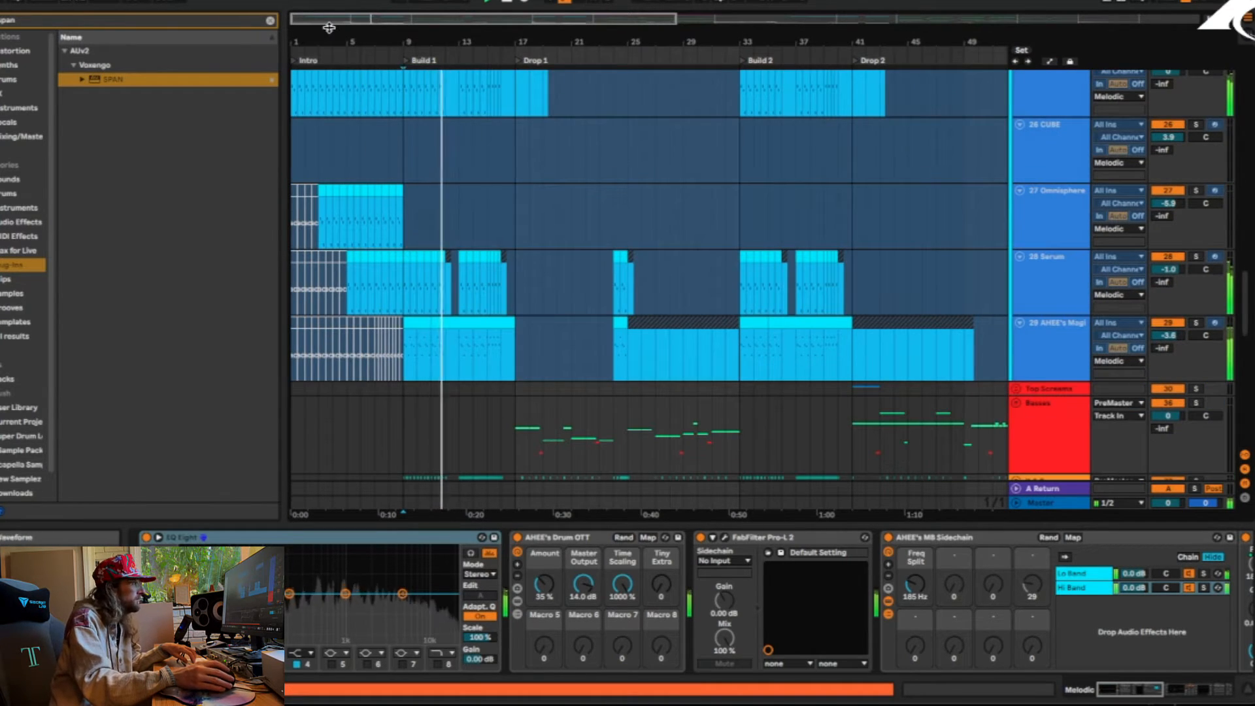
key("space")
Play the 25-Omnisphere melody from the beginning of the Intro, and stop playback
left_click_drag(330, 30, 330, 73)
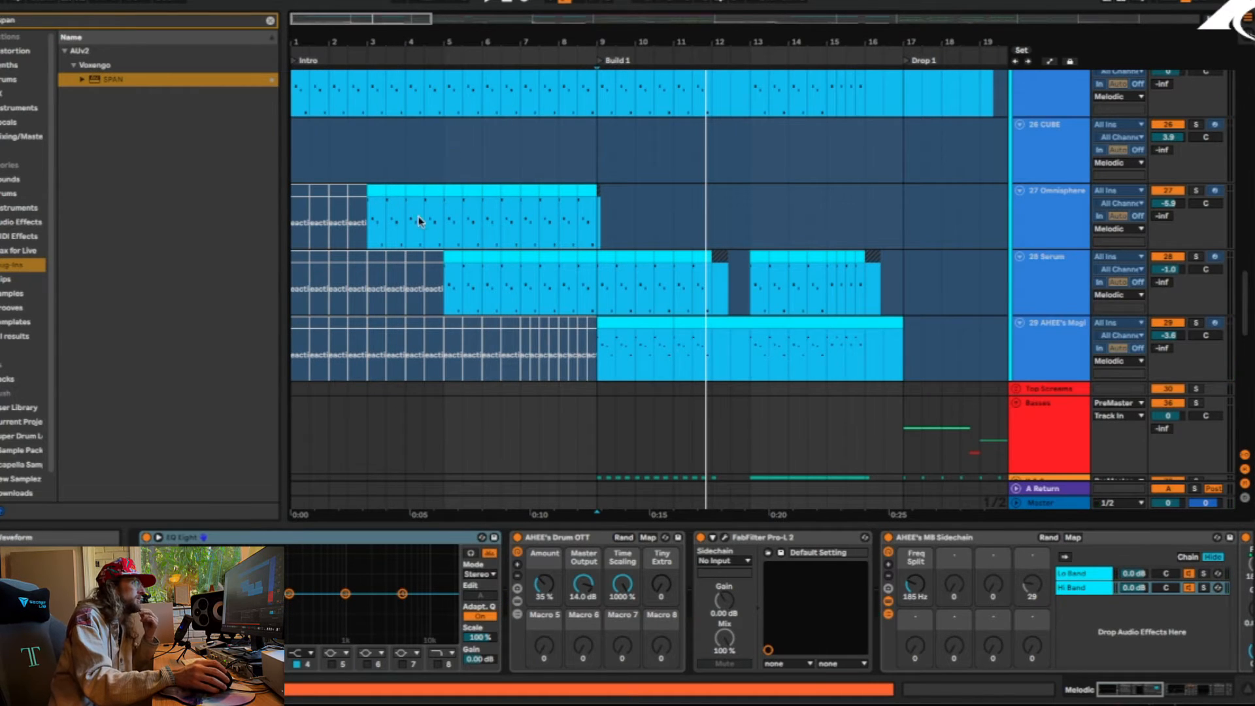
scroll(418, 221, "up", 2)
left_click(307, 178)
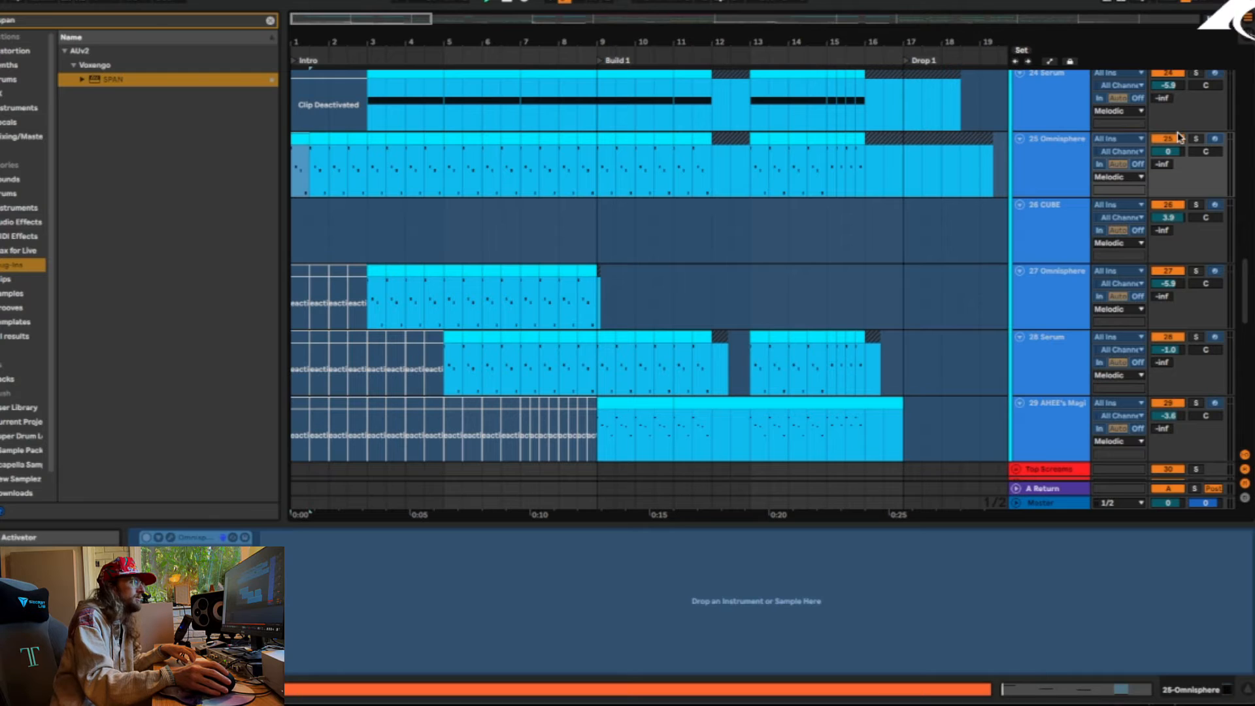
key("space")
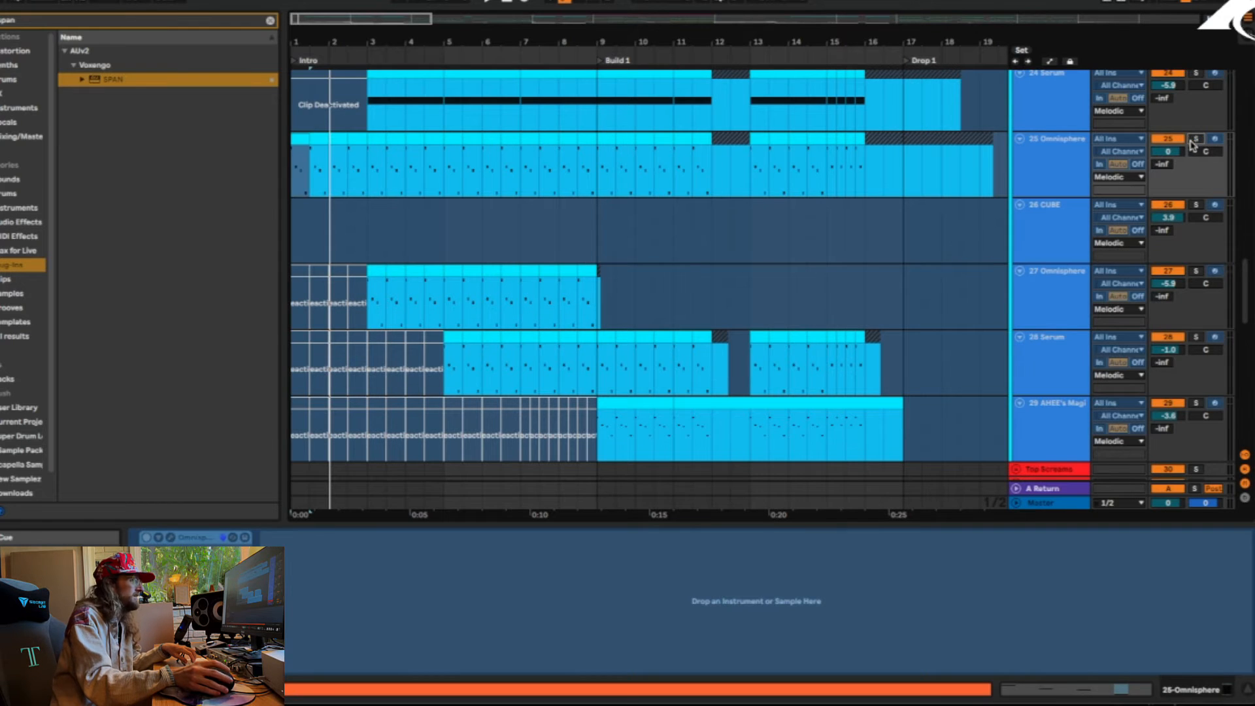
Unfold the FX group, solo the BRS_Crowd office conversation on track 92 and play it in the Intro
scroll(1192, 145, "down", 20)
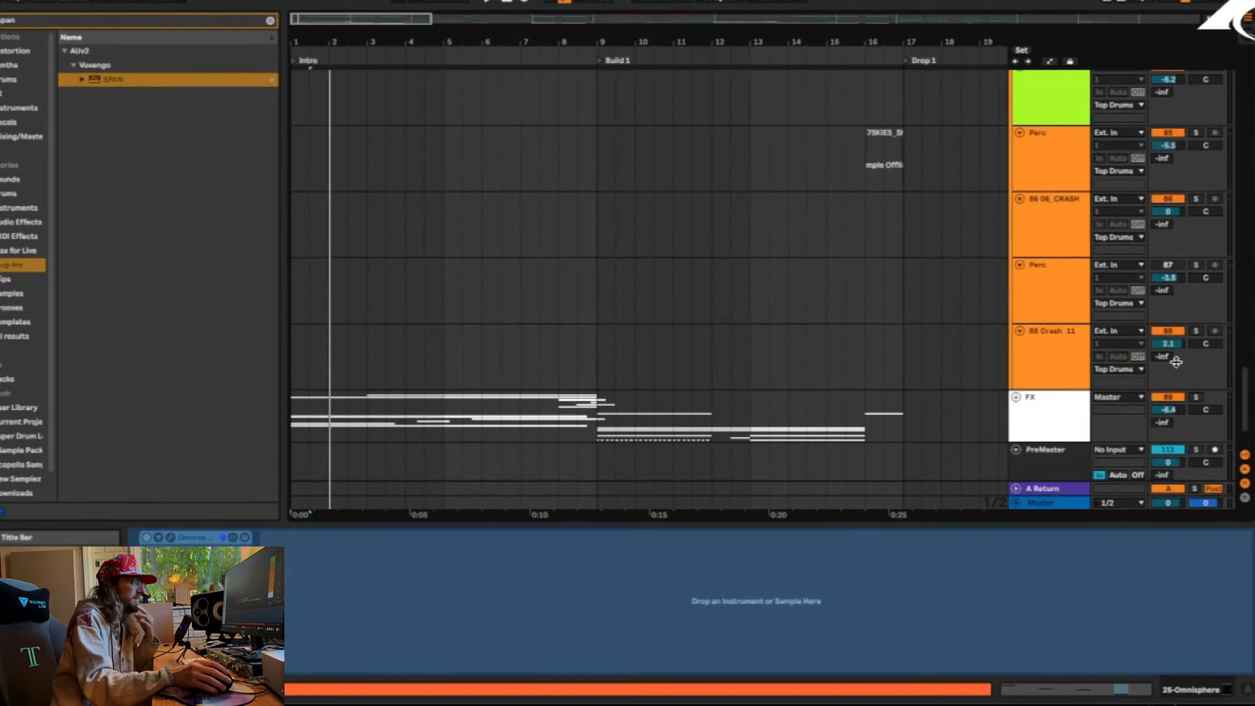
left_click(1016, 397)
scroll(1010, 396, "down", 8)
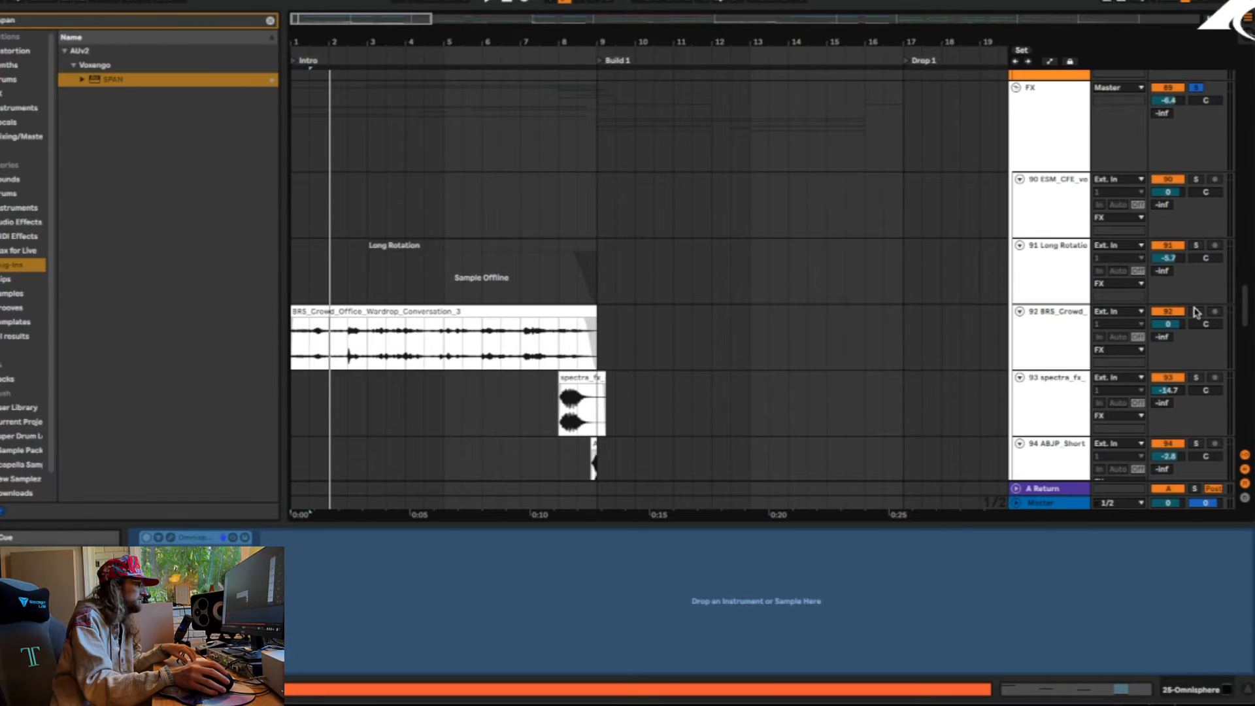
key("space")
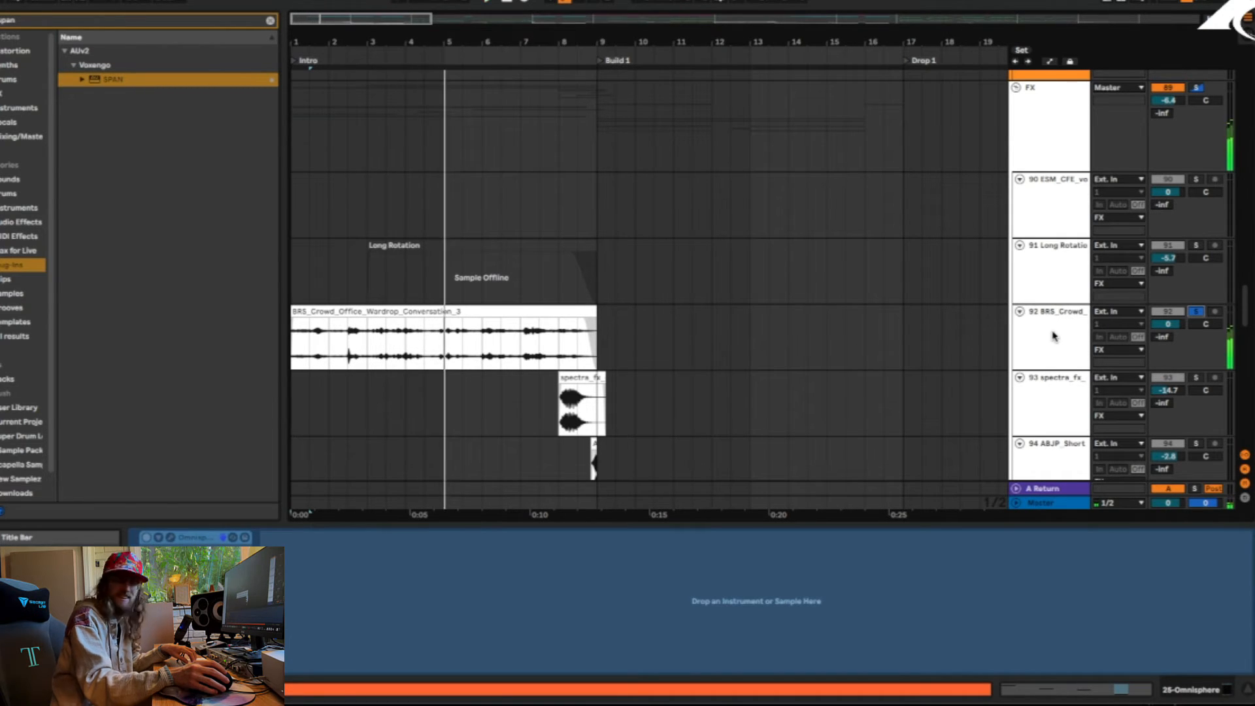
Solo track 100, play its first UKB_Corporal_Percs_01_132 clip in the Intro, and unsolo the track
scroll(700, 361, "down", 5)
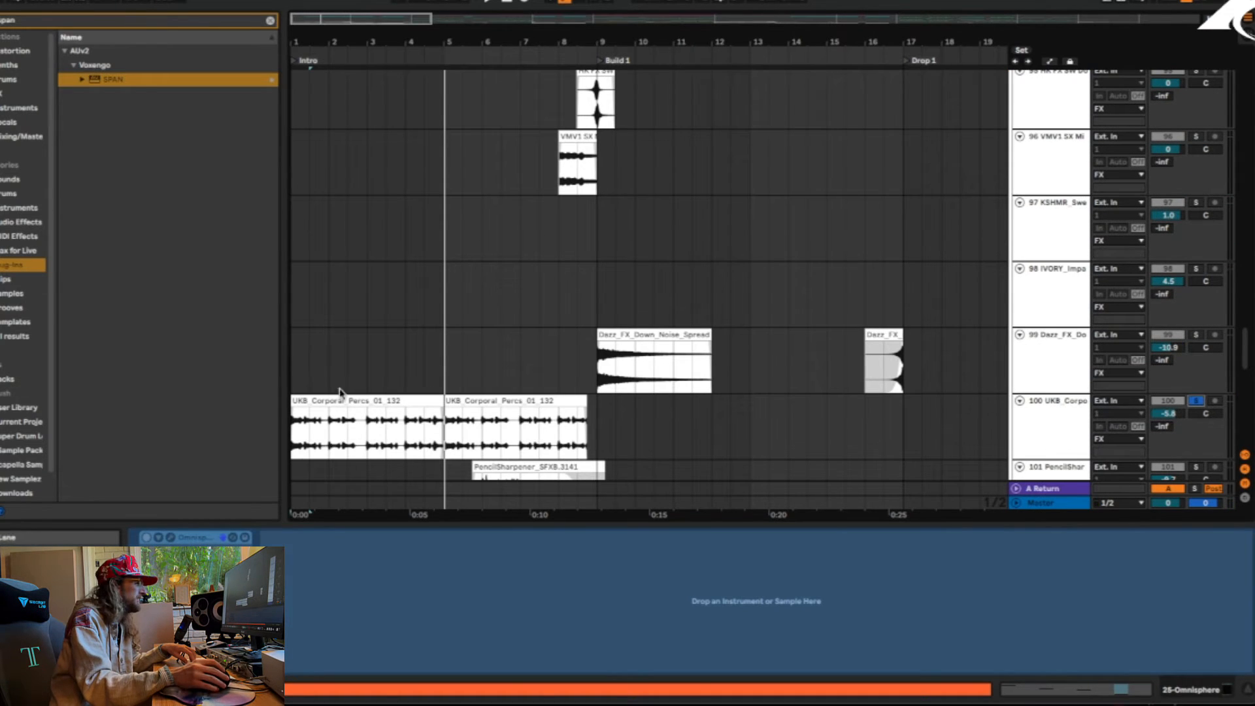
left_click(336, 428)
key("space")
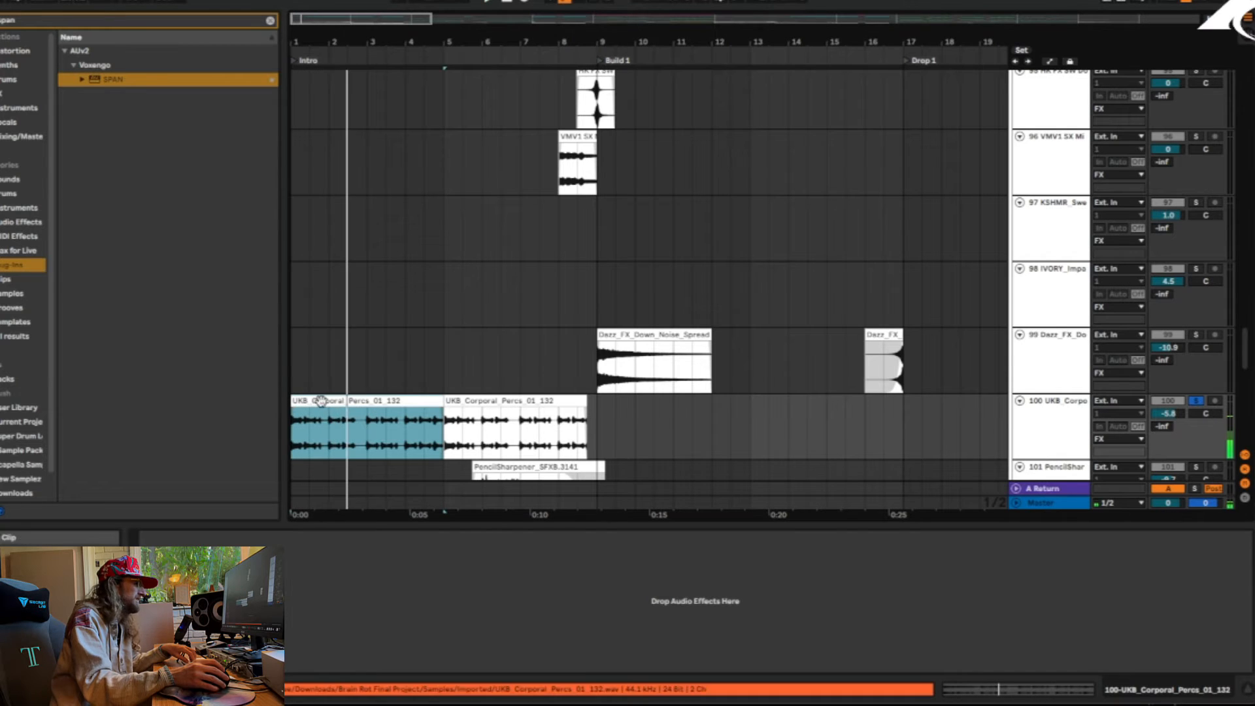
key("space")
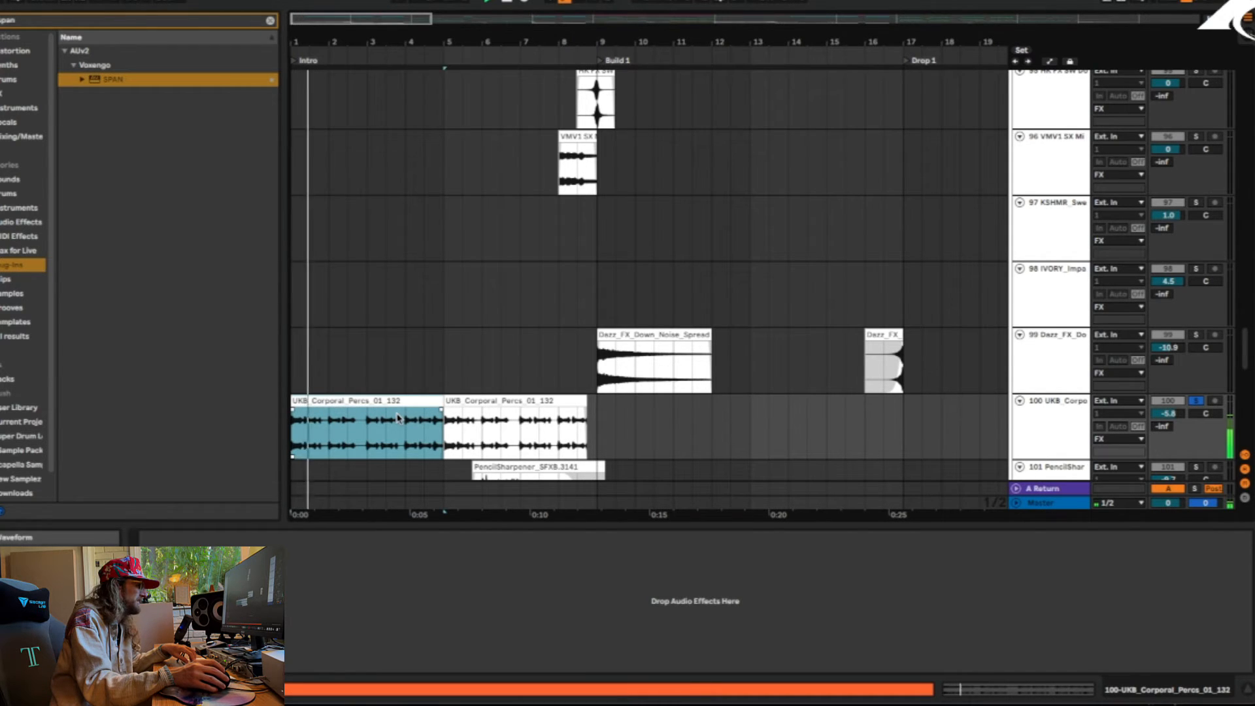
key("space")
left_click(1195, 401)
Select the ComputerKeyboard clip on track 102, solo the track and play the clip
scroll(557, 346, "down", 5)
scroll(457, 290, "down", 2)
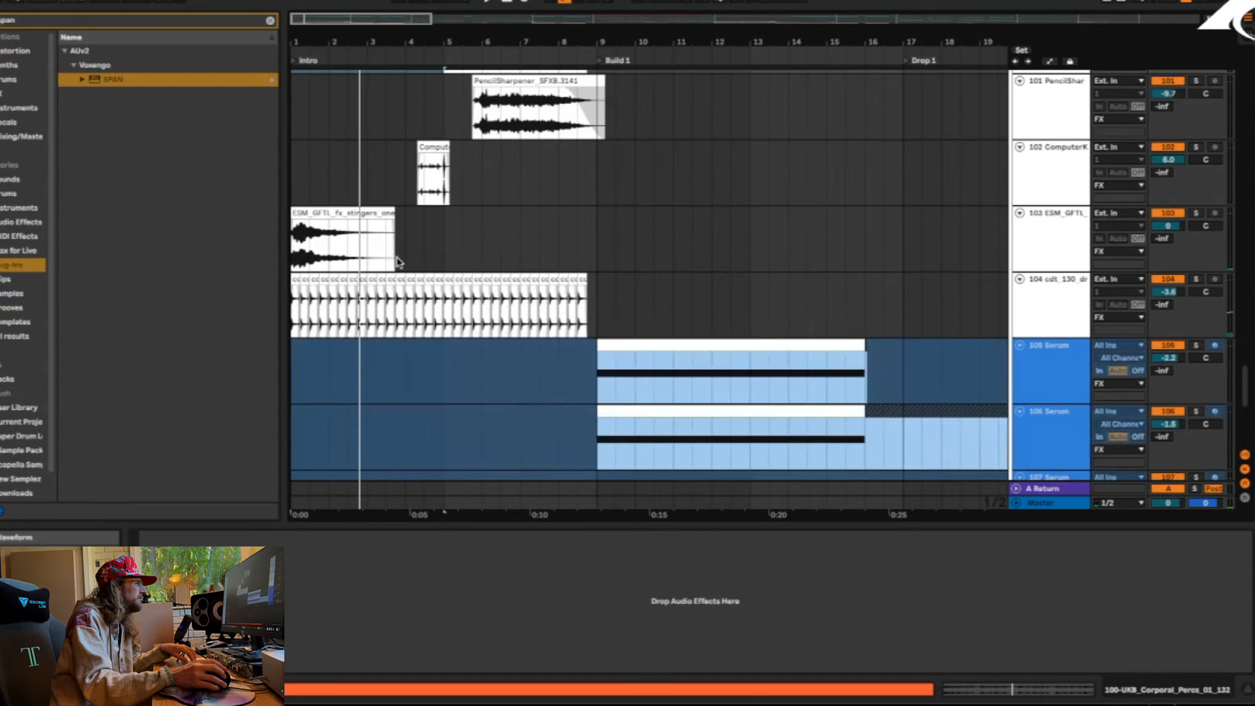
left_click(422, 177)
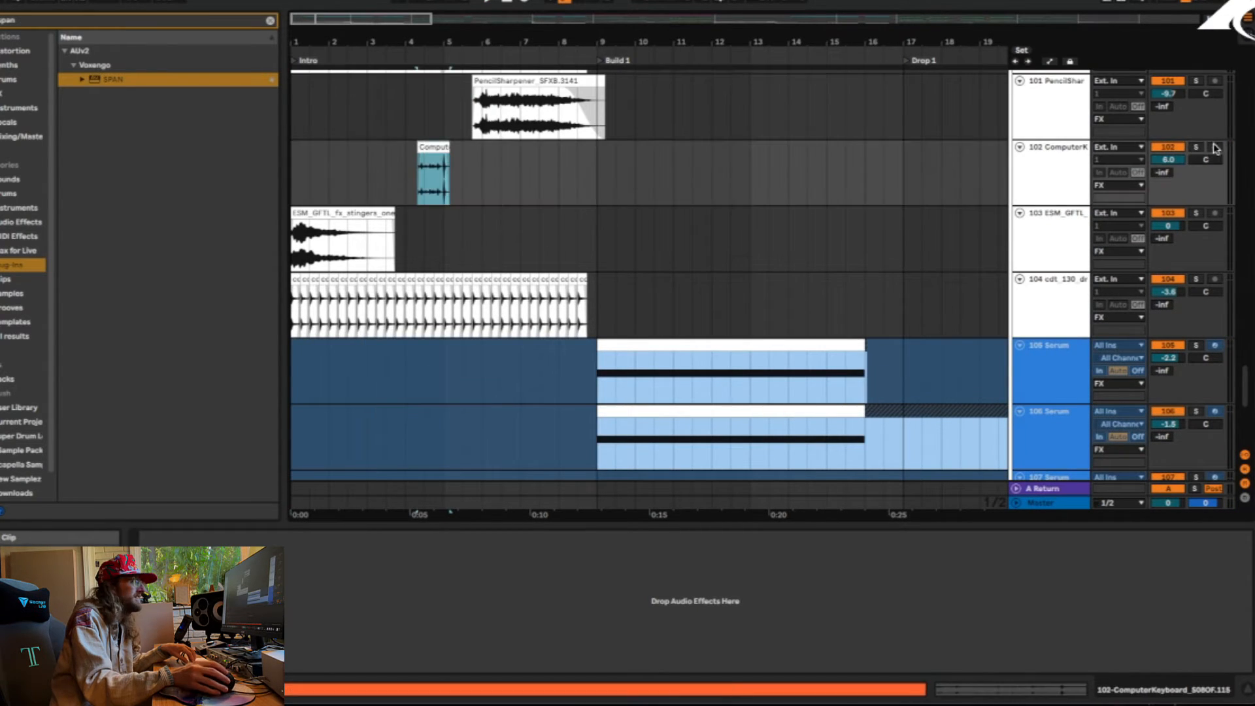
left_click(1196, 147)
key("space")
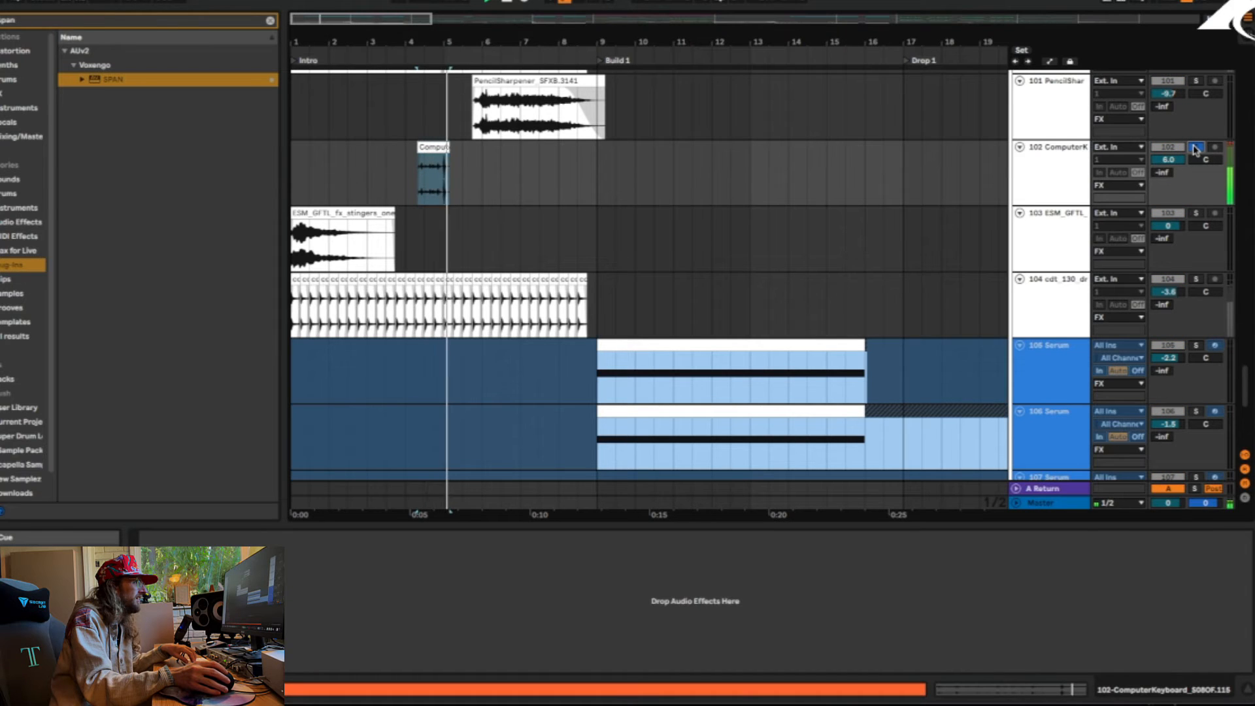
Solo and play the PencilSharpener clip on track 101, followed by the VMV1 SX MinisterOffice clip on track 96
scroll(924, 137, "up", 2)
left_click(535, 239)
left_click(1196, 211)
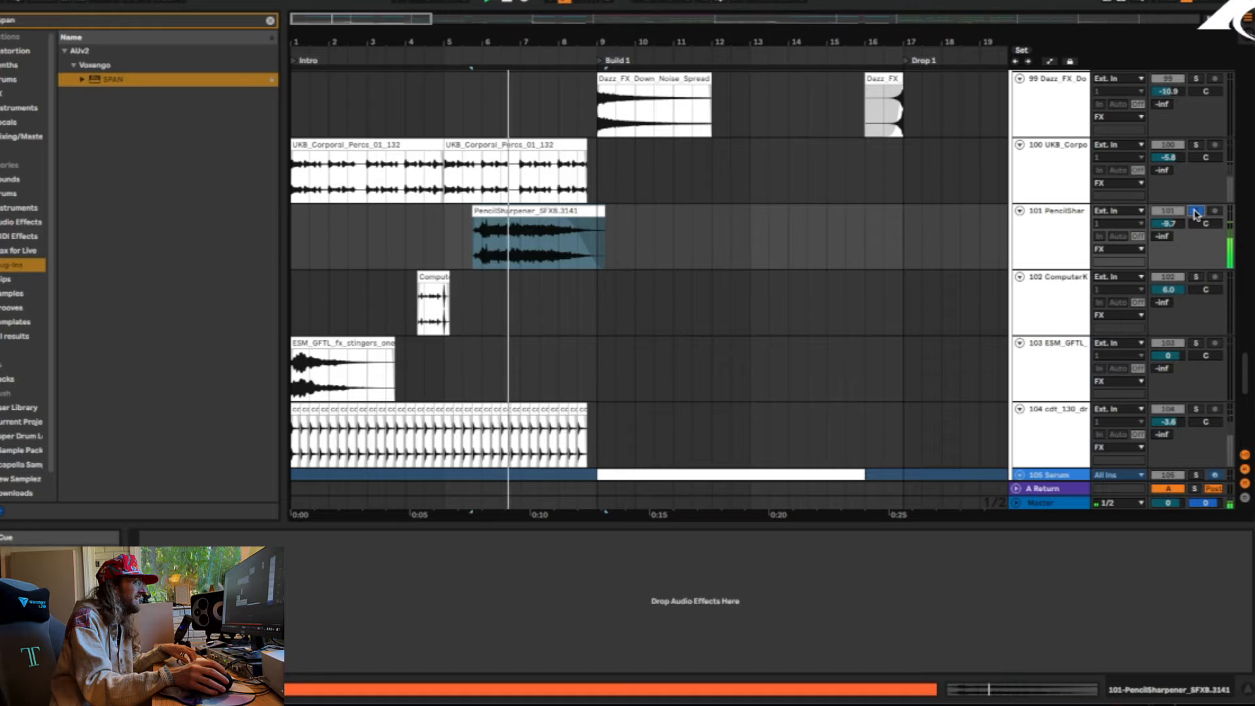
scroll(692, 310, "up", 5)
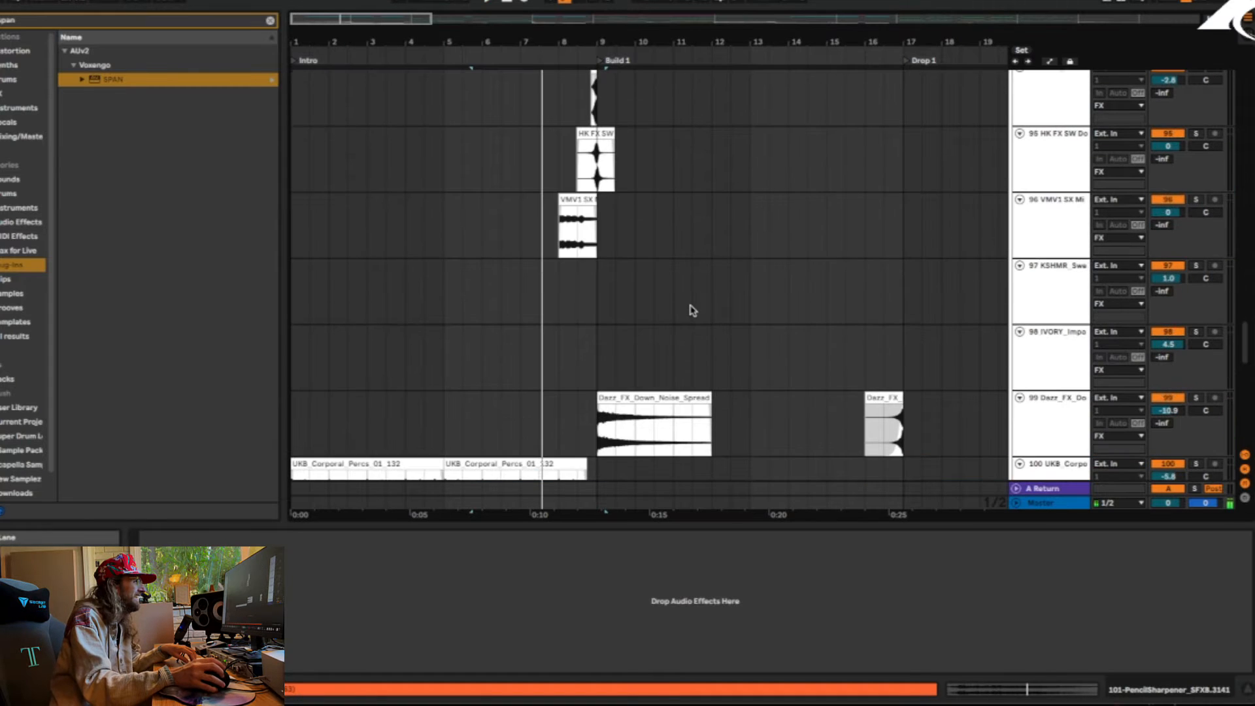
left_click(592, 200)
left_click(1193, 200)
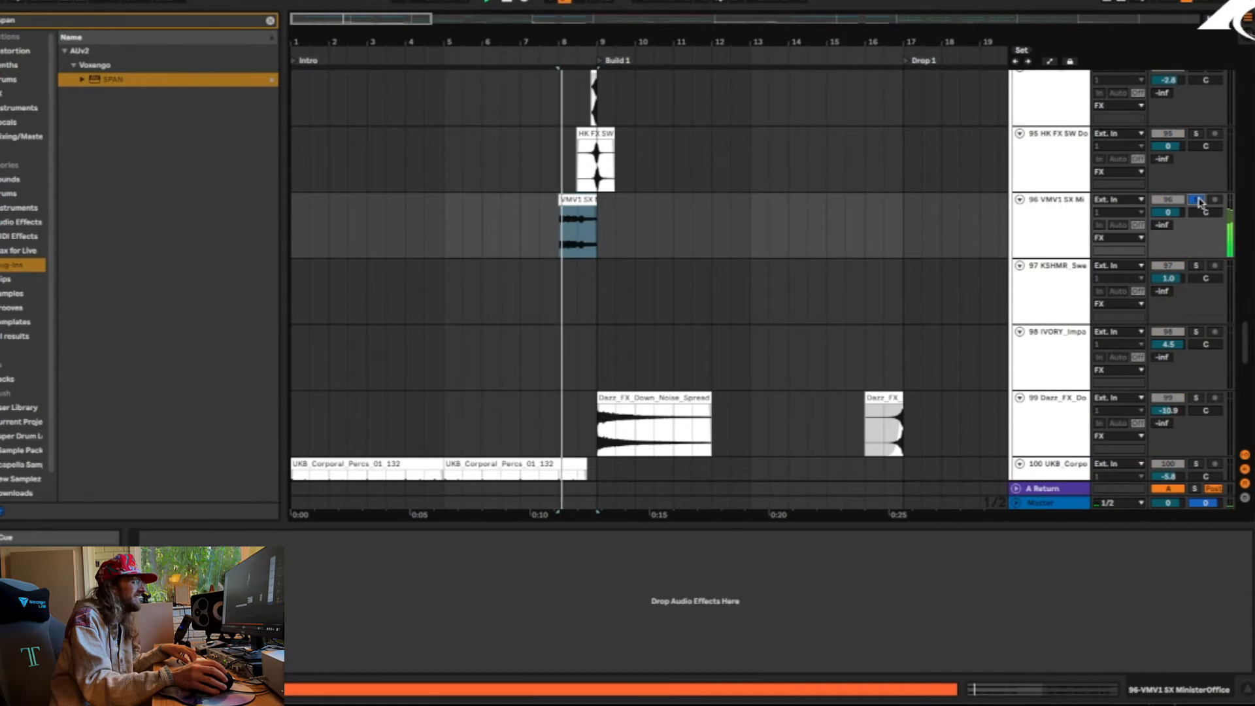
Solo track 93 and play its spectra_fx_exponential_stript_D clip from bar 8
scroll(698, 212, "up", 2)
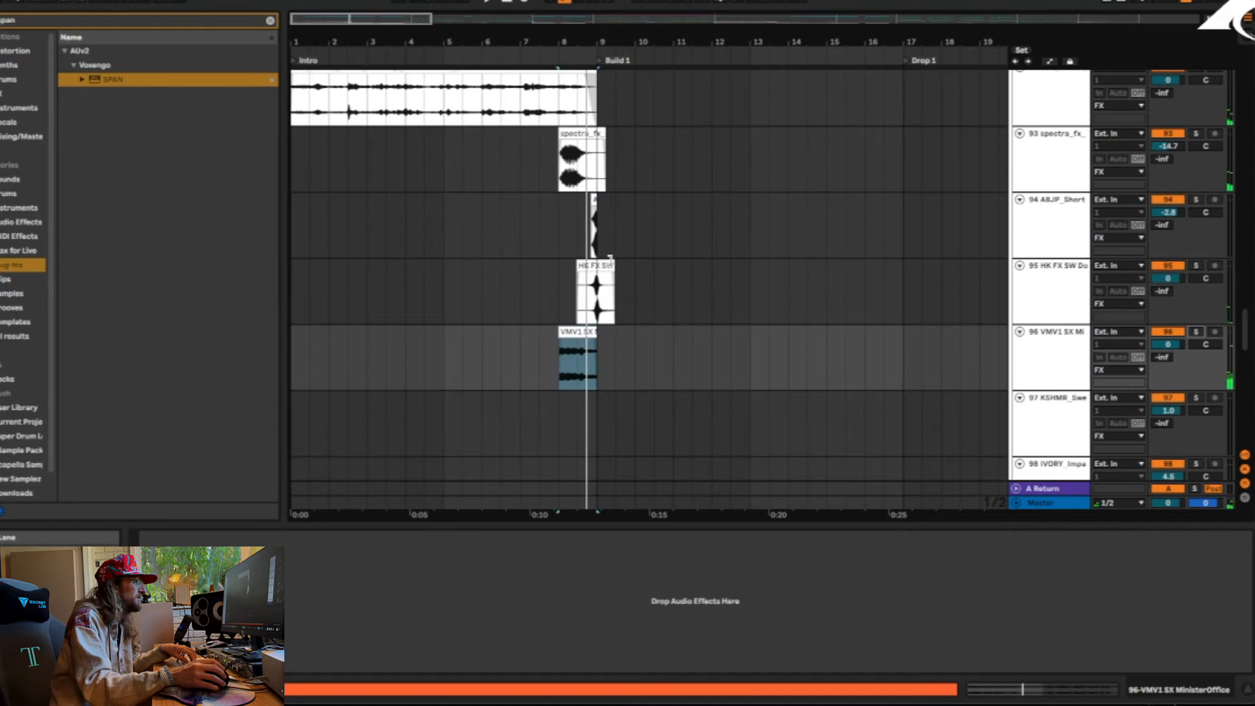
left_click(595, 265)
key("space")
left_click(1159, 149)
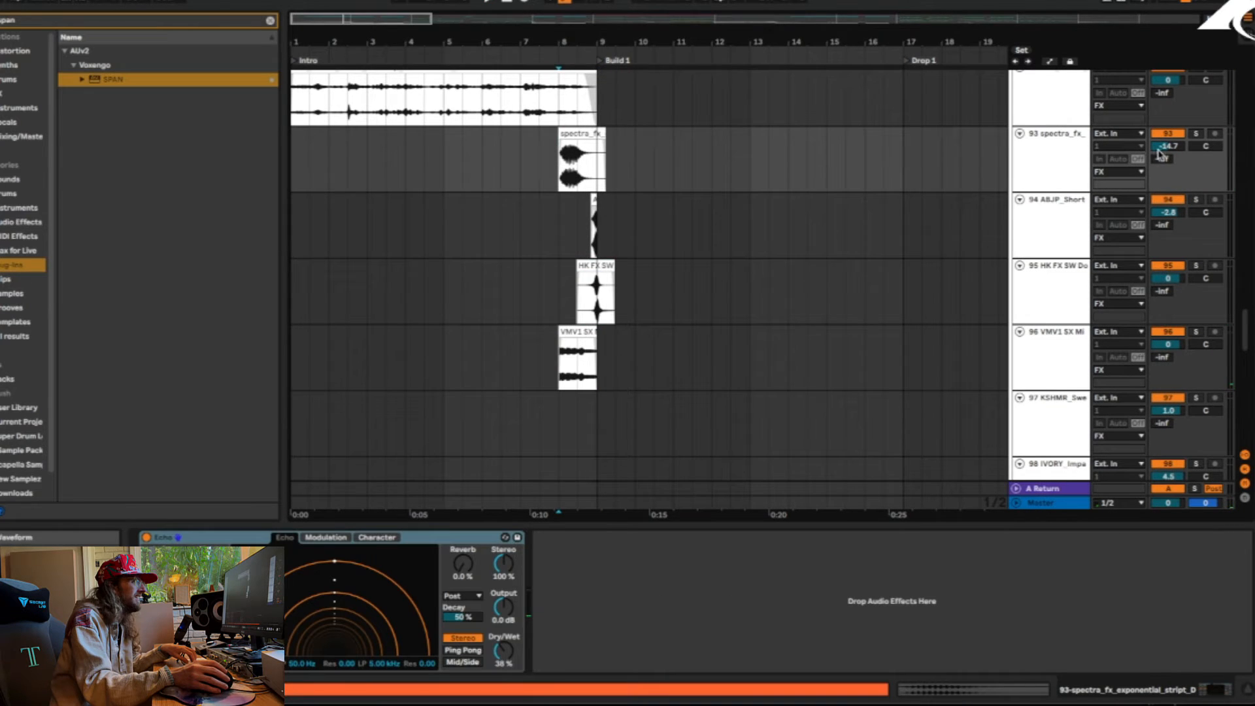
left_click(1197, 134)
key("space")
key("space")
key("space")
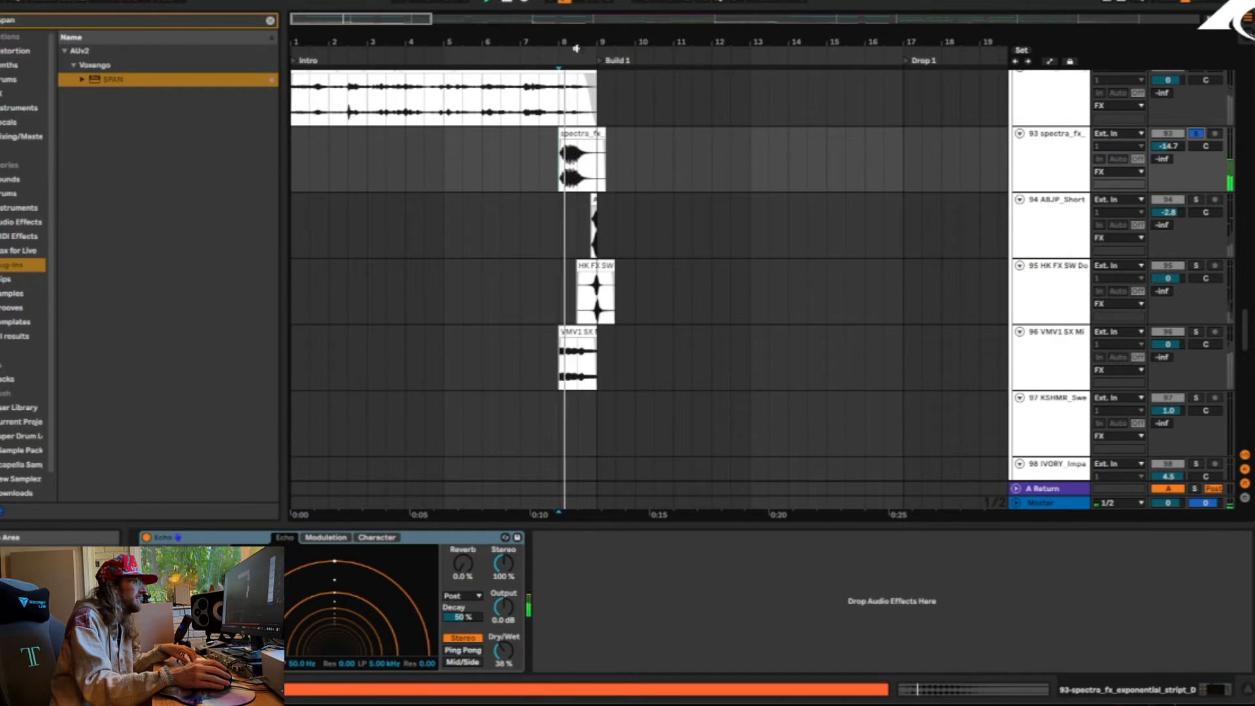
Examine the ABJP_Short_Sweep clip before Build 1, select the Intro range on its track, and unsolo track 93
left_click_drag(575, 48, 566, 203)
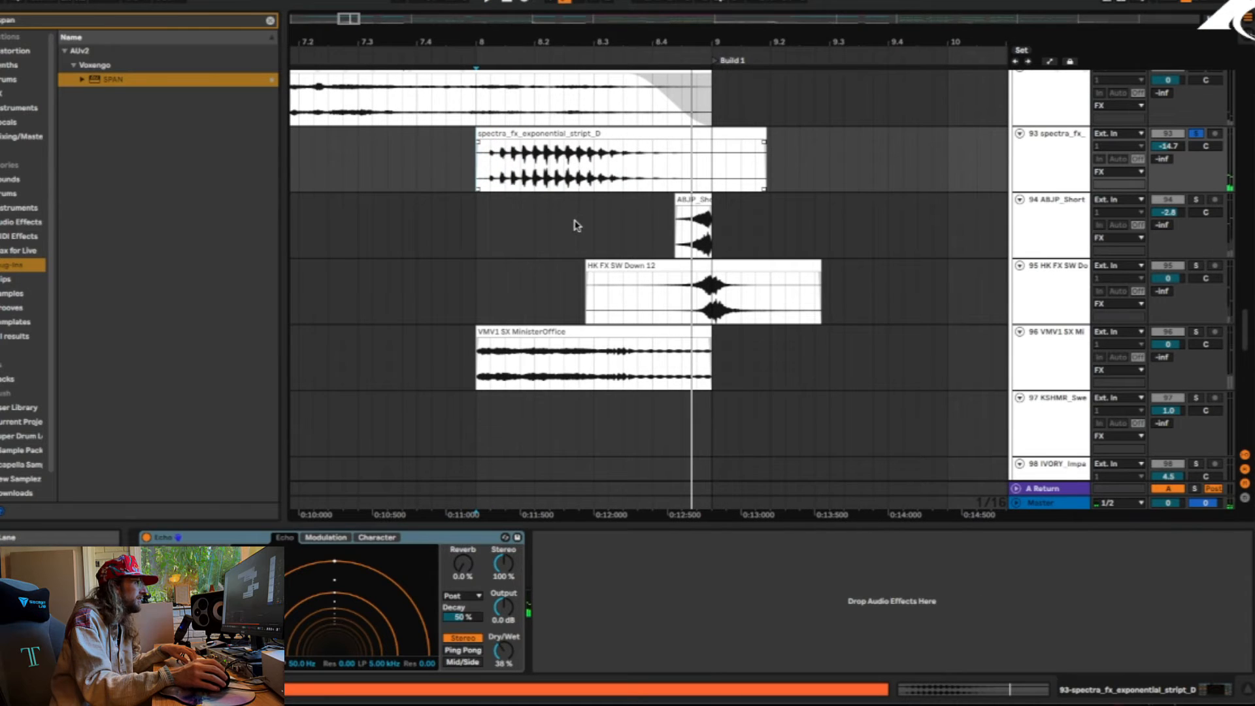
left_click(579, 226)
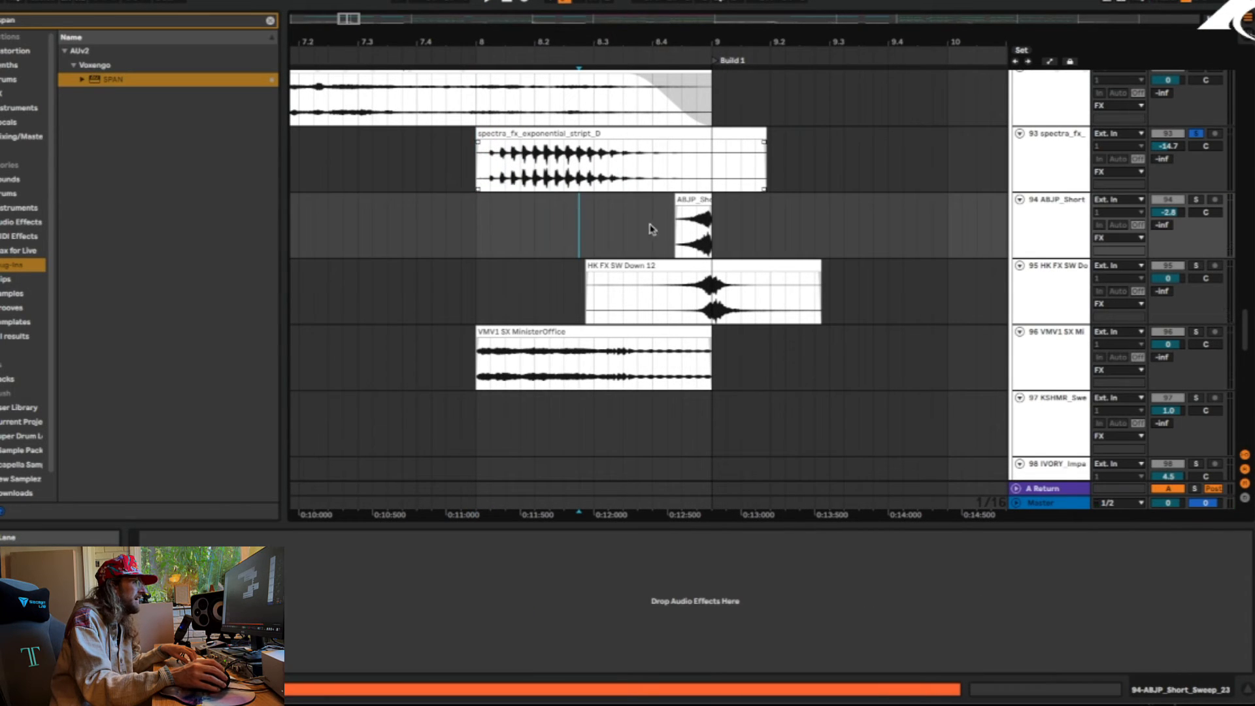
left_click(693, 230)
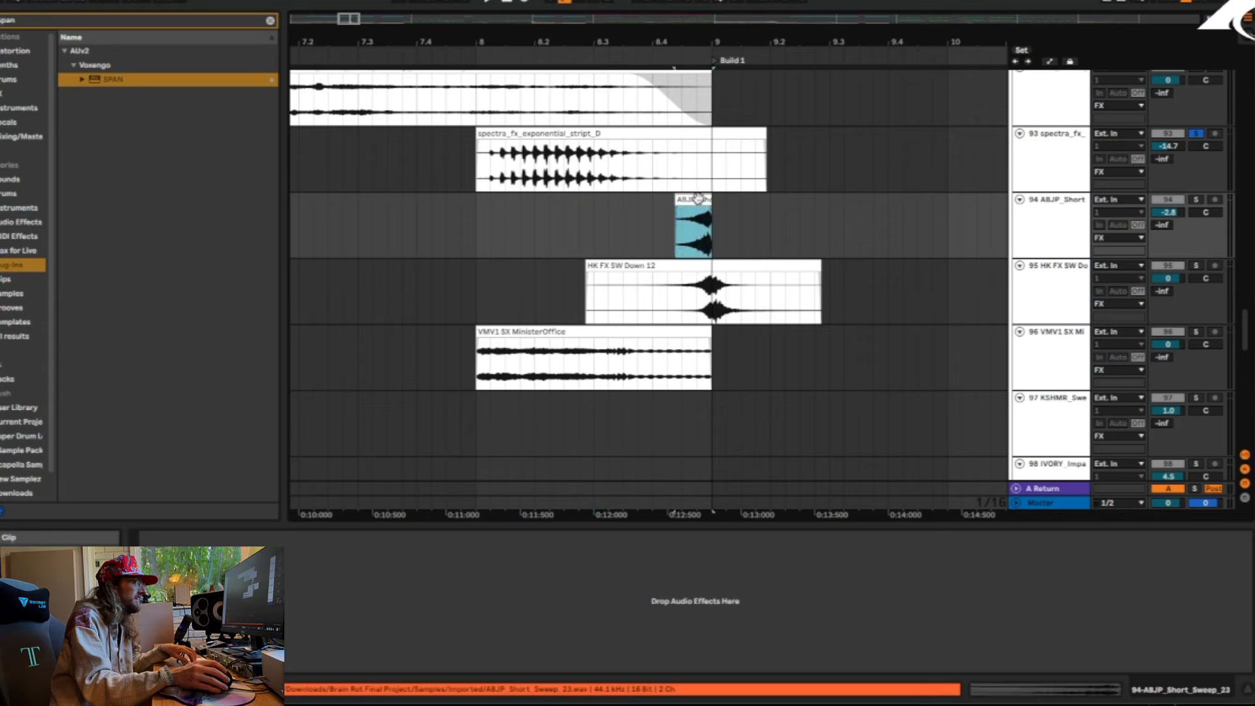
left_click_drag(546, 44, 726, 4)
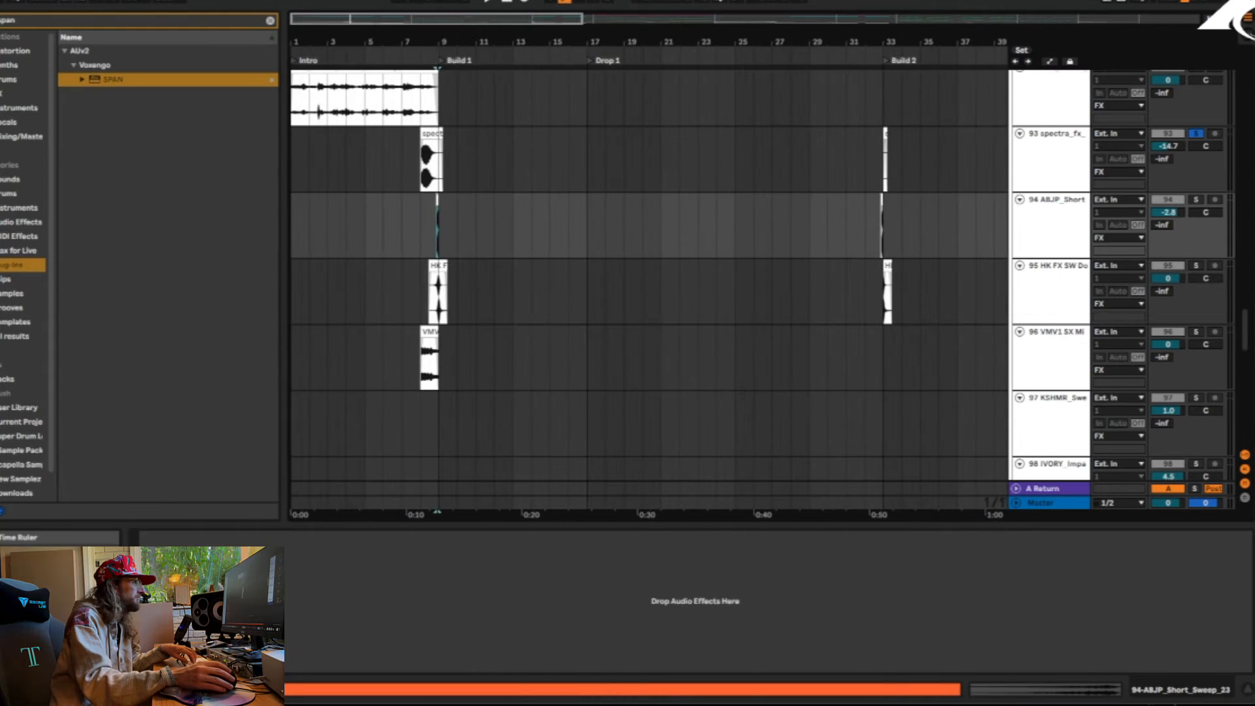
left_click_drag(304, 253, 455, 243)
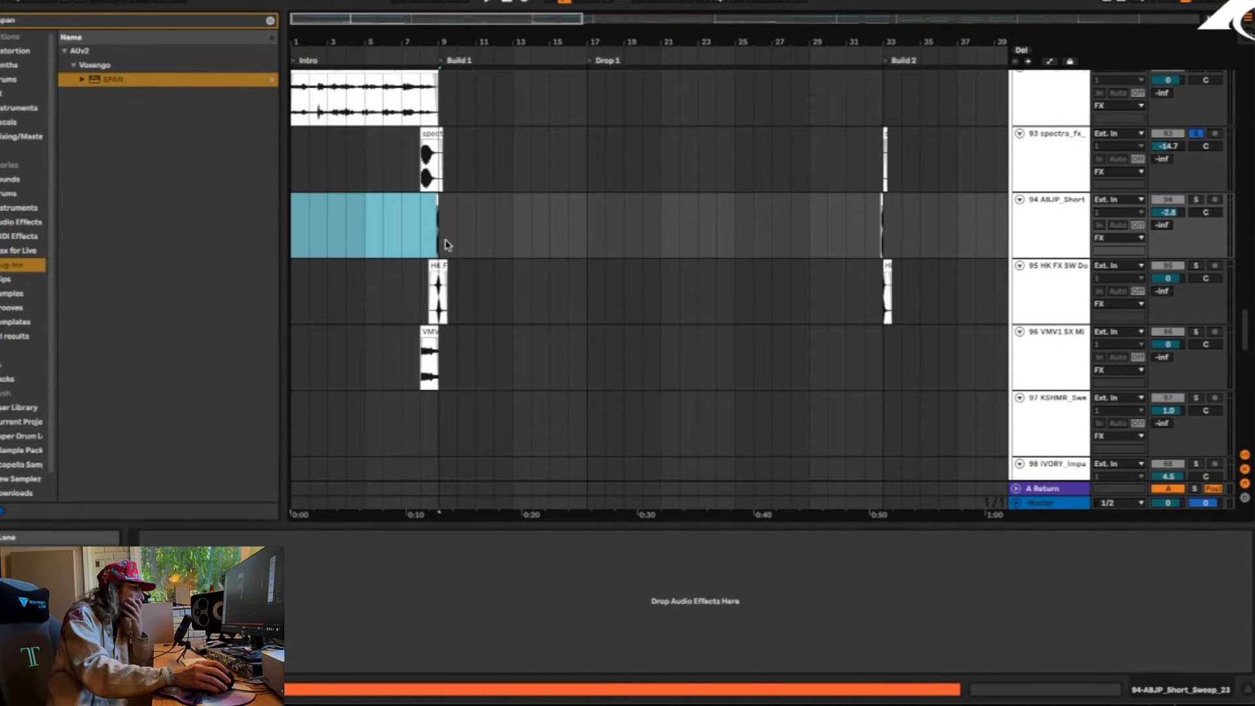
left_click(1194, 134)
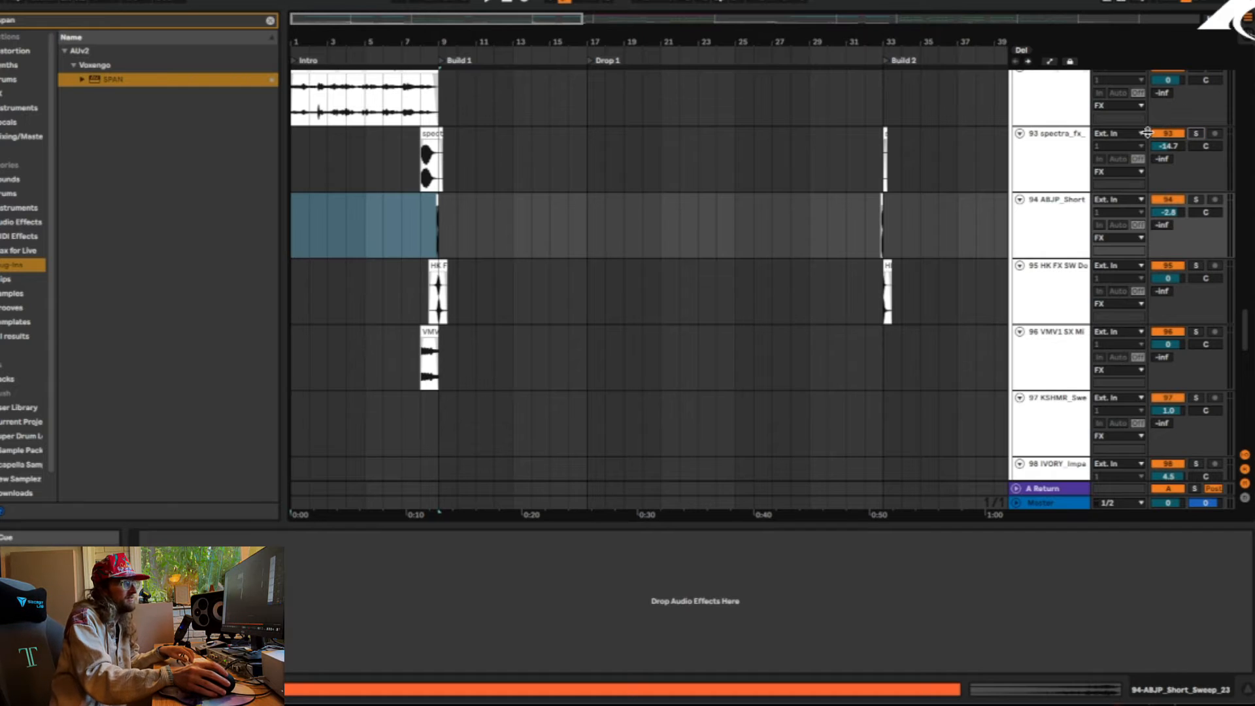
Play the Intro from near its beginning while looking through the FX group's tracks
left_click_drag(320, 34, 327, 73)
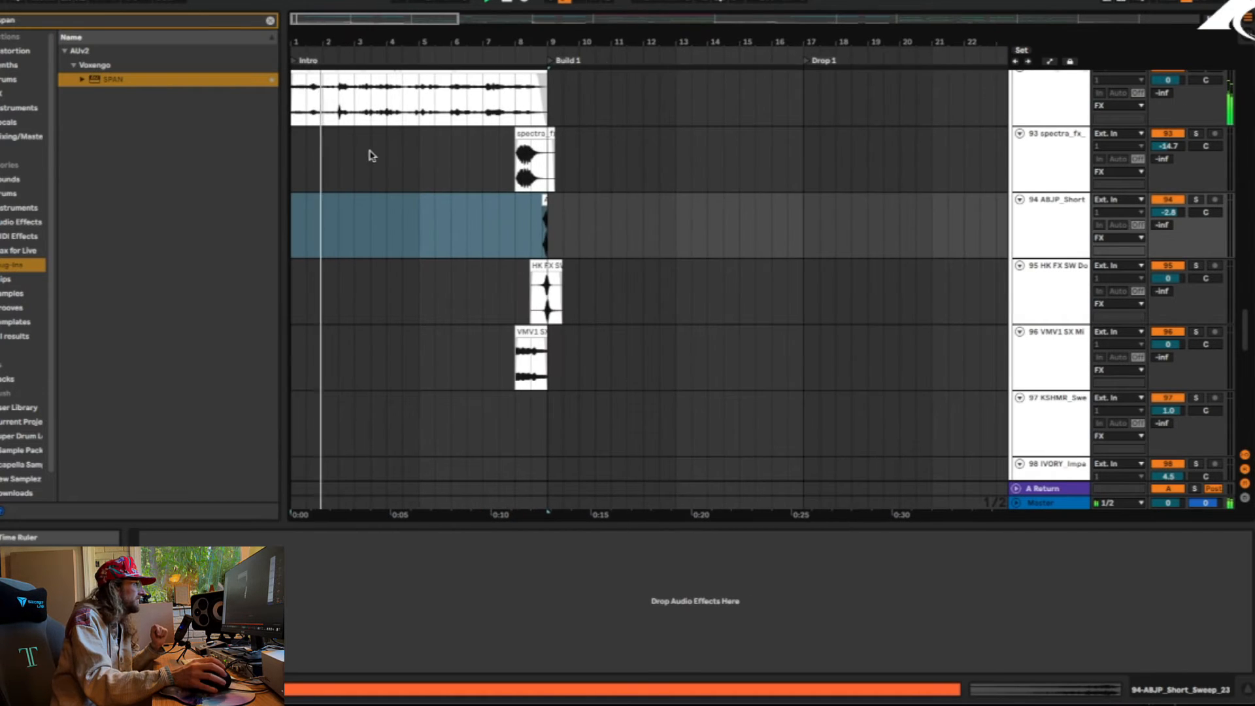
scroll(373, 160, "up", 5)
scroll(364, 159, "down", 15)
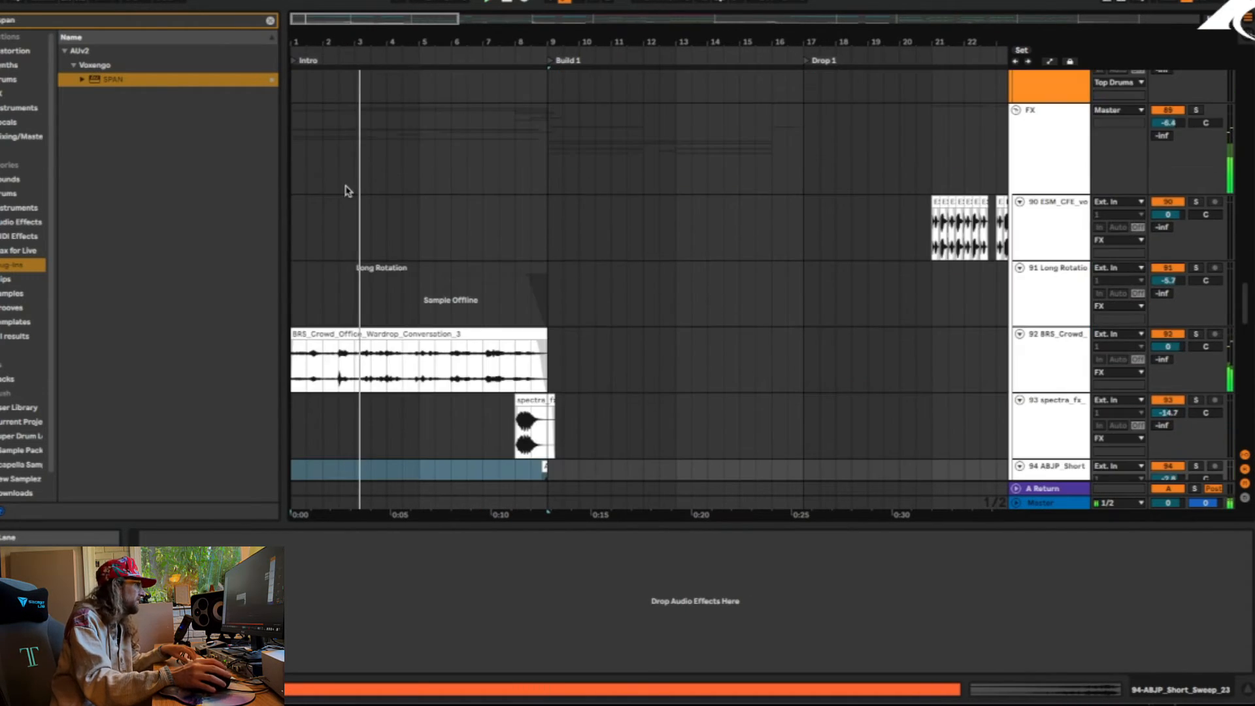
scroll(359, 209, "down", 3)
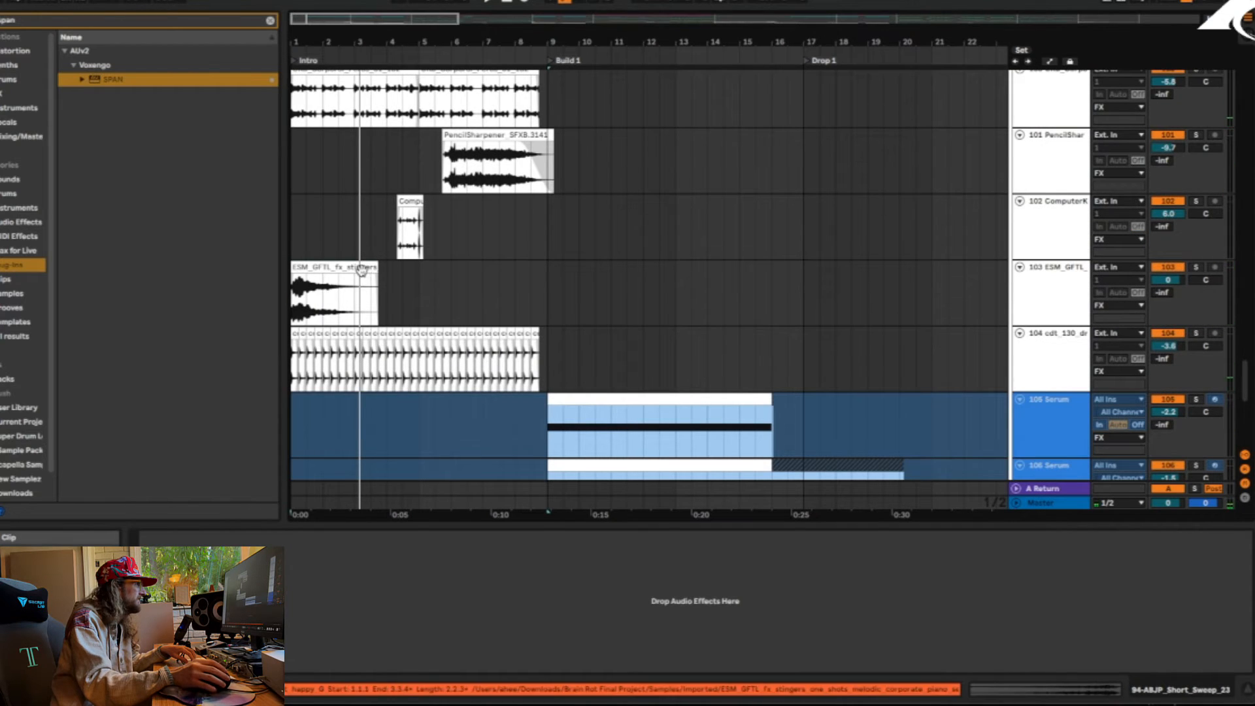
Solo track 103 and play its ESM_GFTL_fx_stingers clip from the start of the Intro
left_click(1137, 265)
left_click(1195, 267)
key("space")
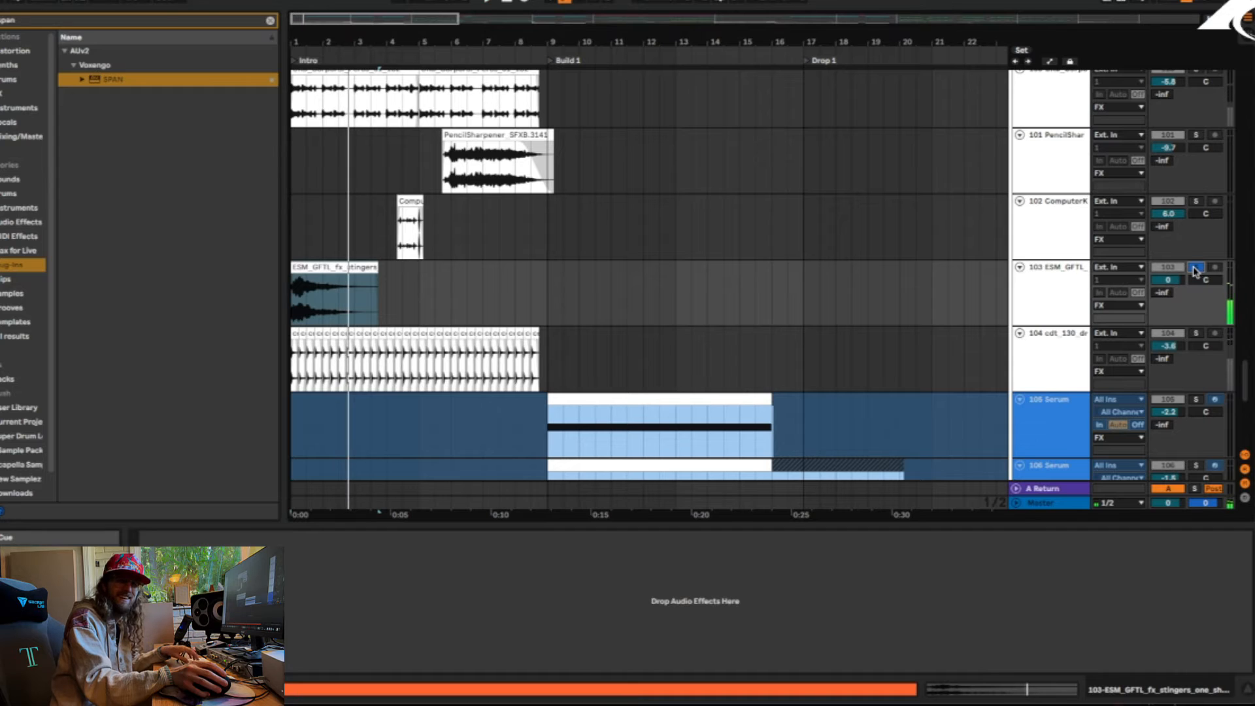
Fold the Top Drums group, return to the Voxes group and play track 5 Audio solo from the Intro's start
scroll(449, 255, "up", 20)
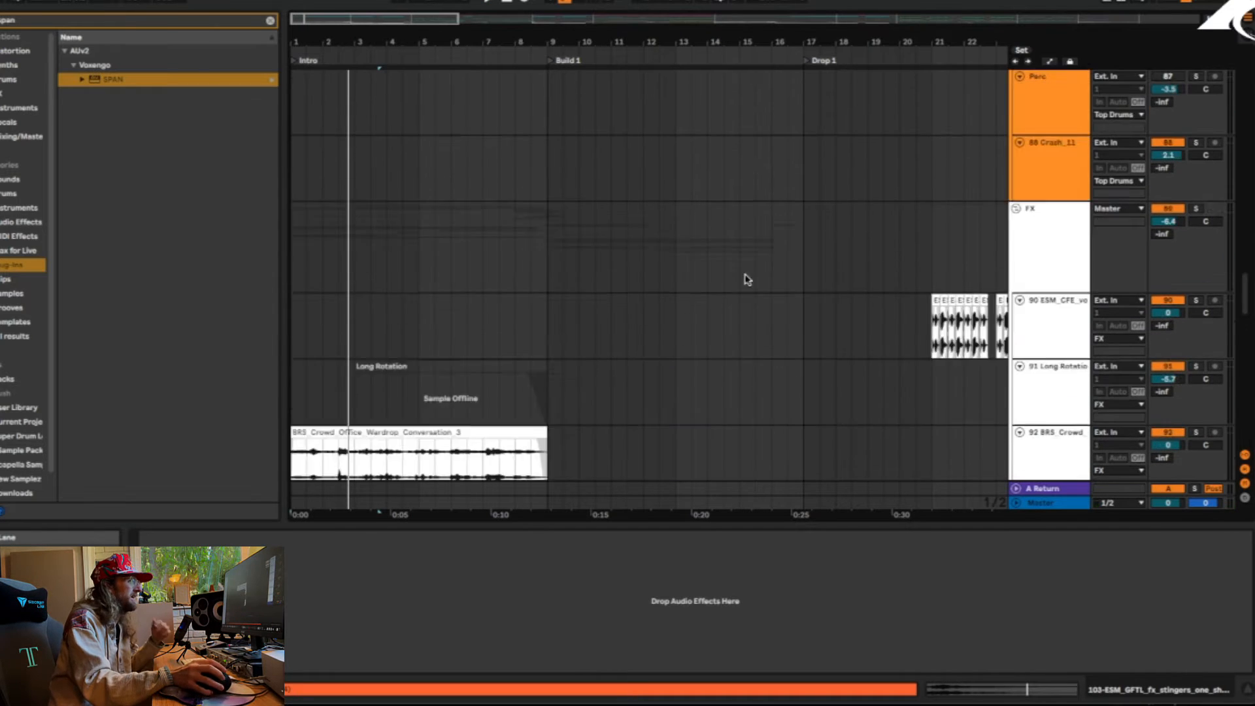
left_click(1017, 165)
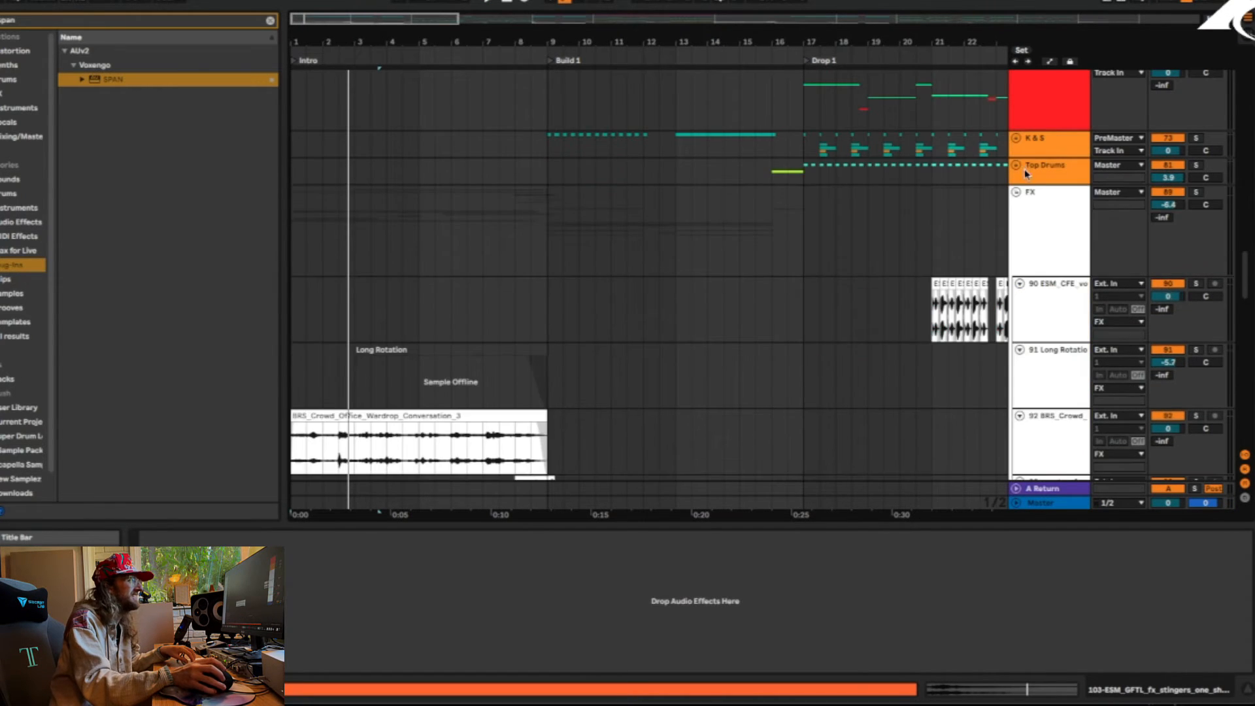
scroll(1016, 176, "up", 10)
scroll(1102, 175, "up", 3)
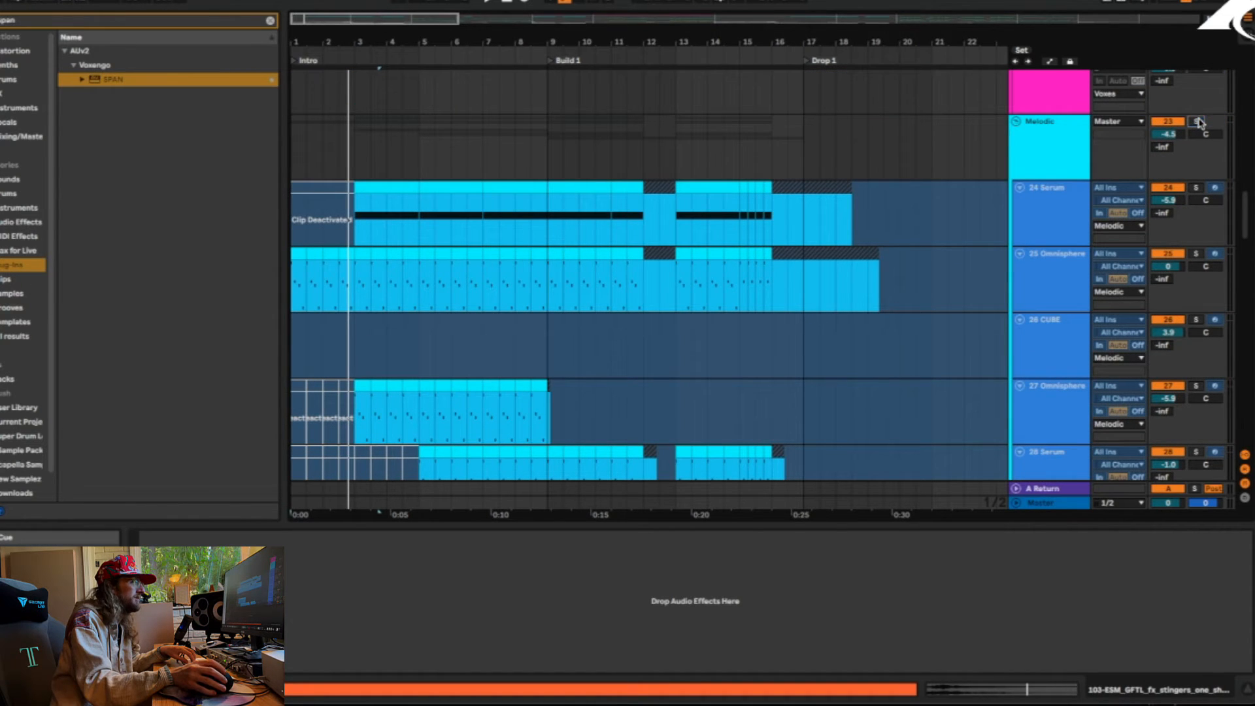
scroll(510, 246, "up", 15)
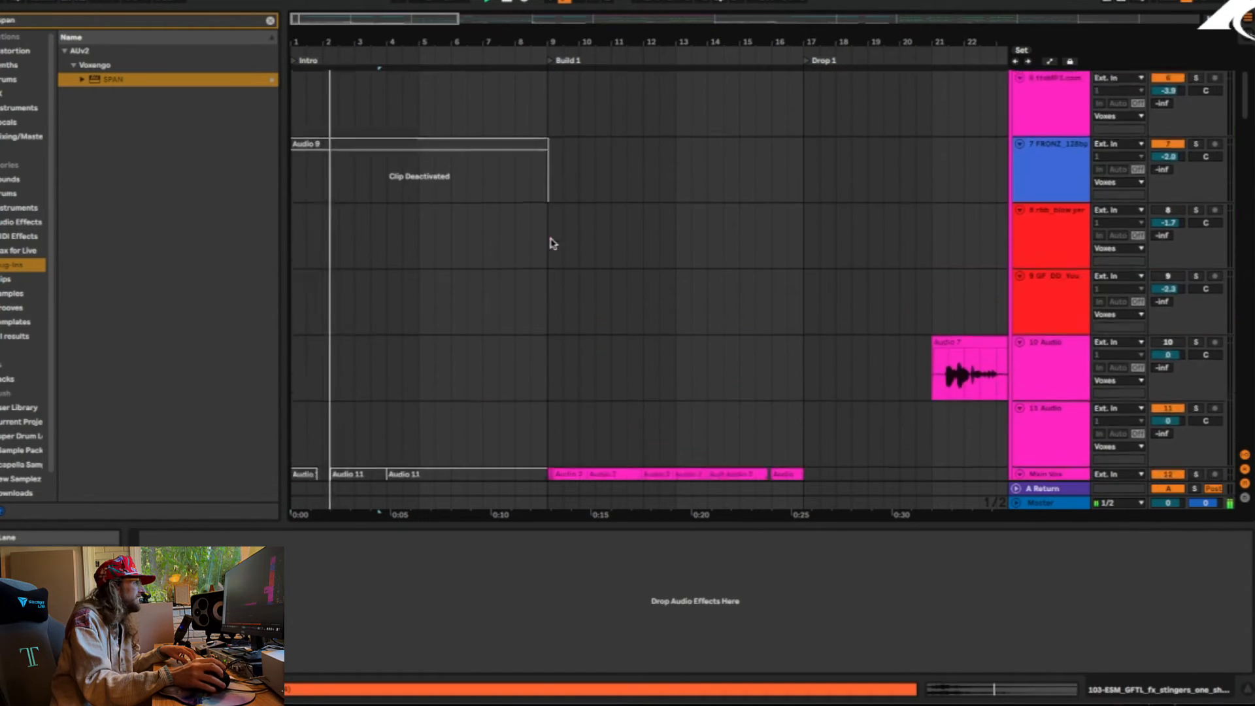
scroll(552, 243, "up", 3)
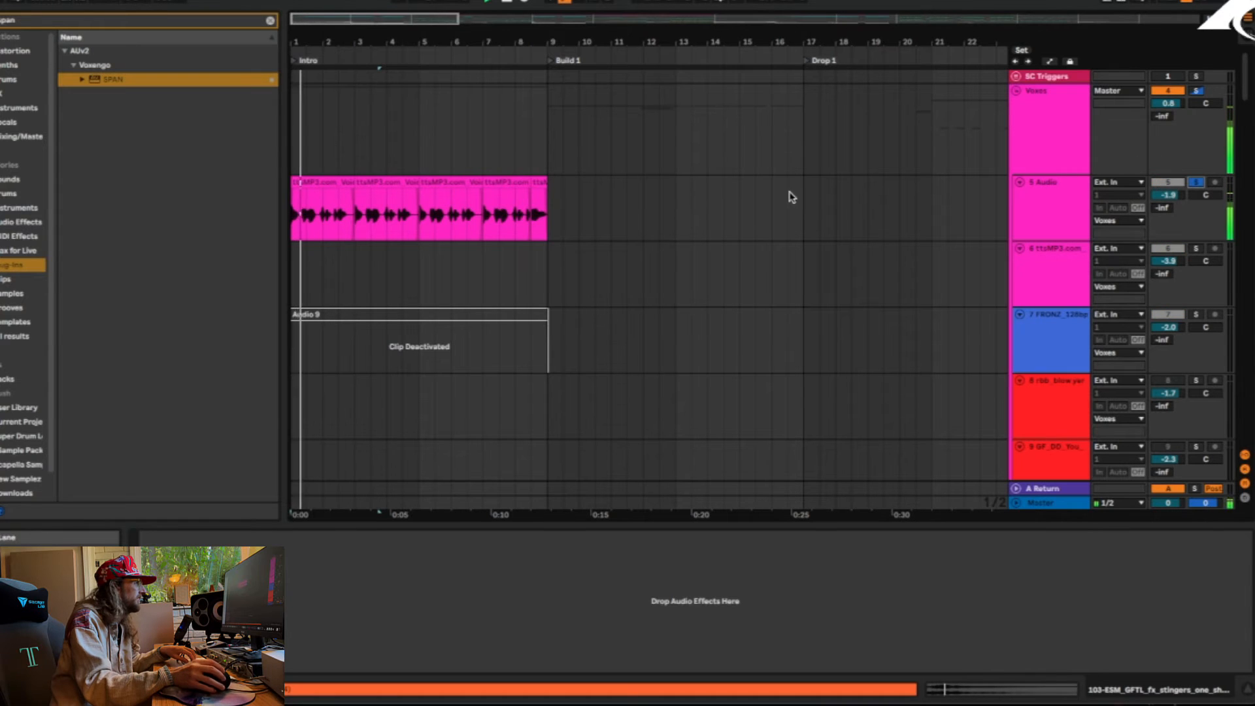
Examine track 5 Audio's effect chain and its ttsMP3.com voice clips in the Intro, stop playback and unsolo the track
left_click(1014, 202)
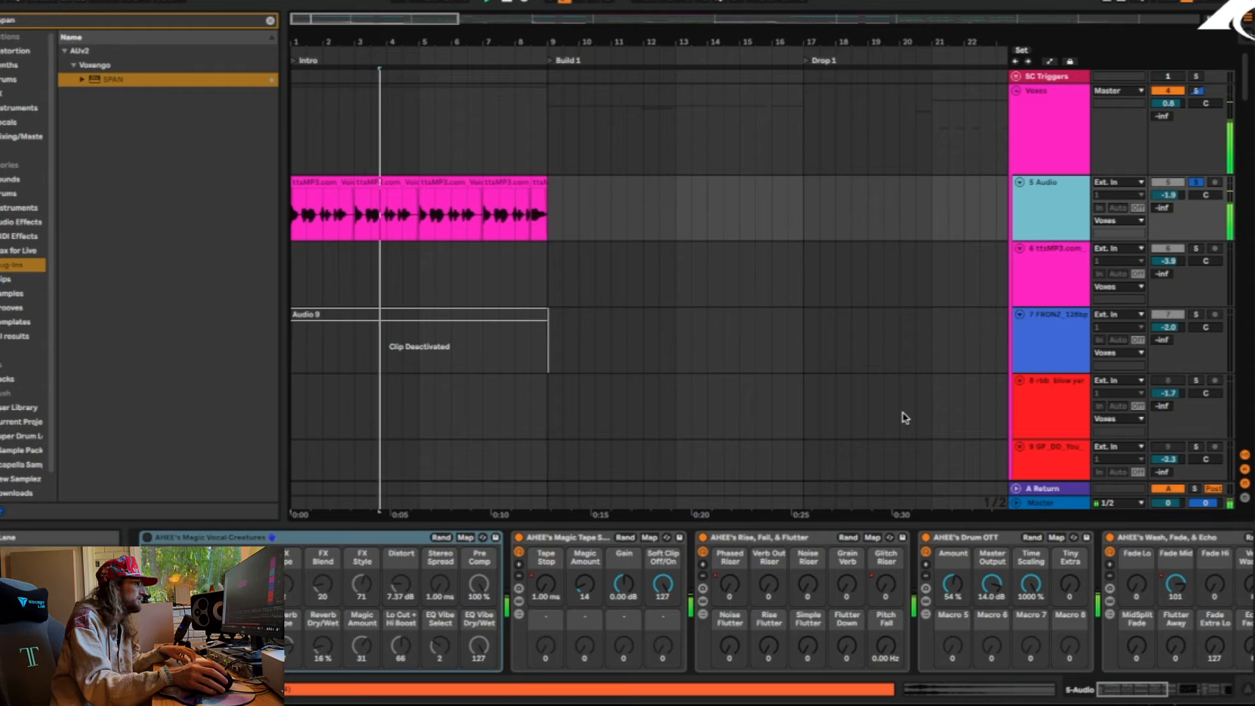
key("space")
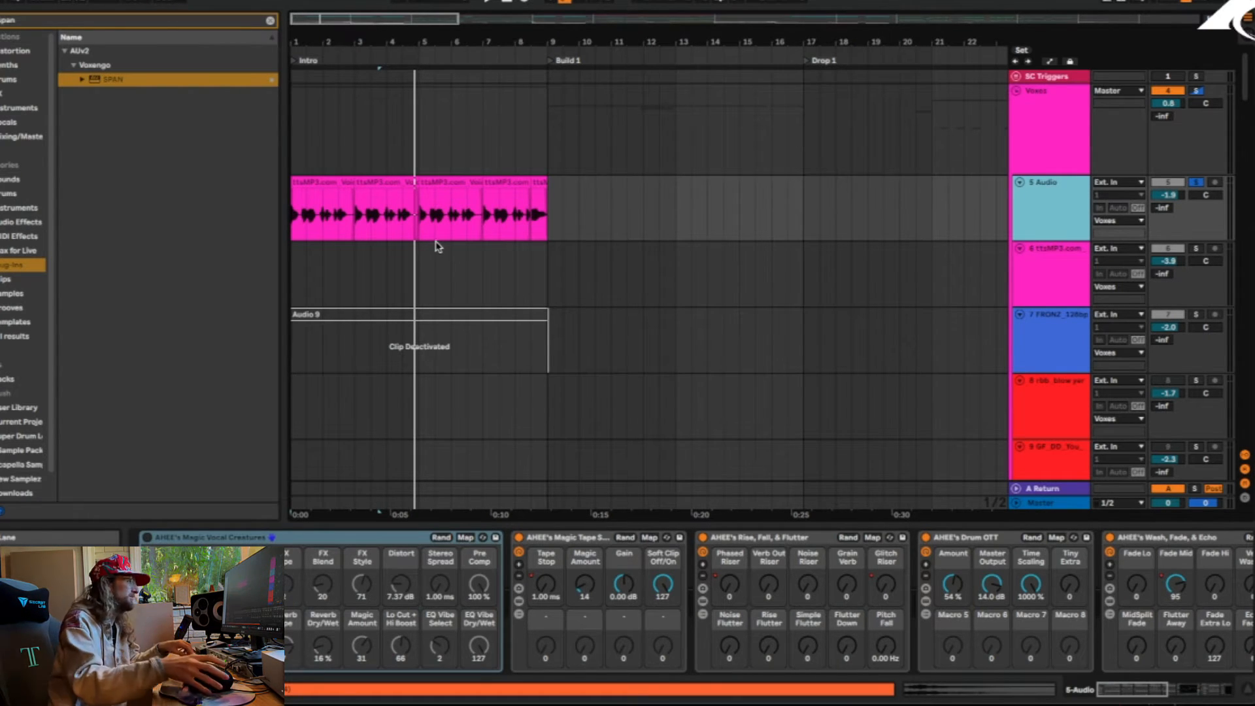
left_click_drag(304, 41, 305, 118)
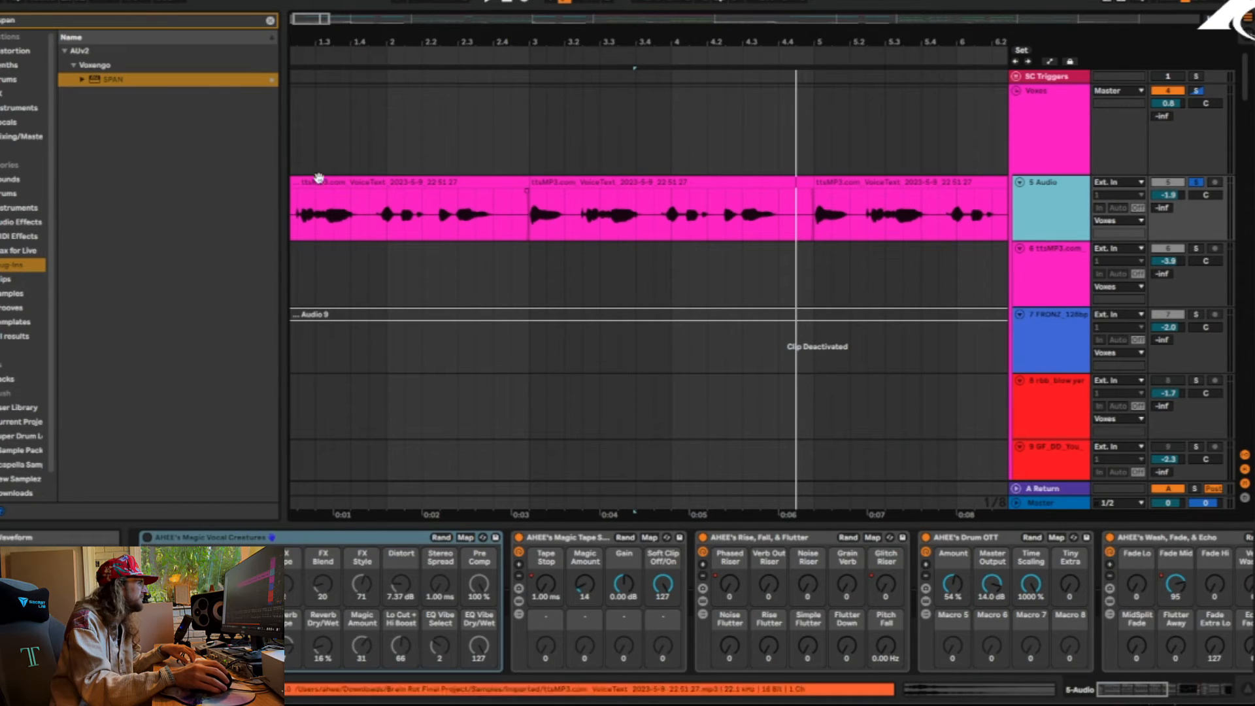
left_click_drag(334, 45, 308, 2)
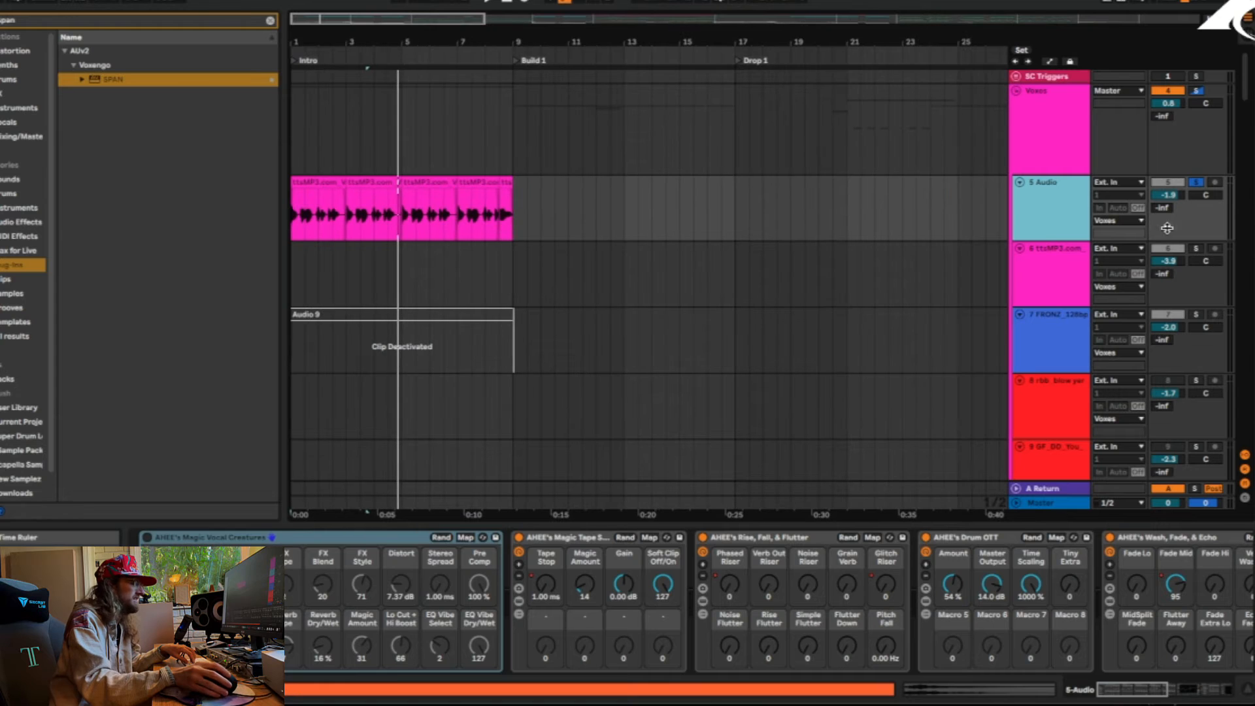
left_click(1195, 183)
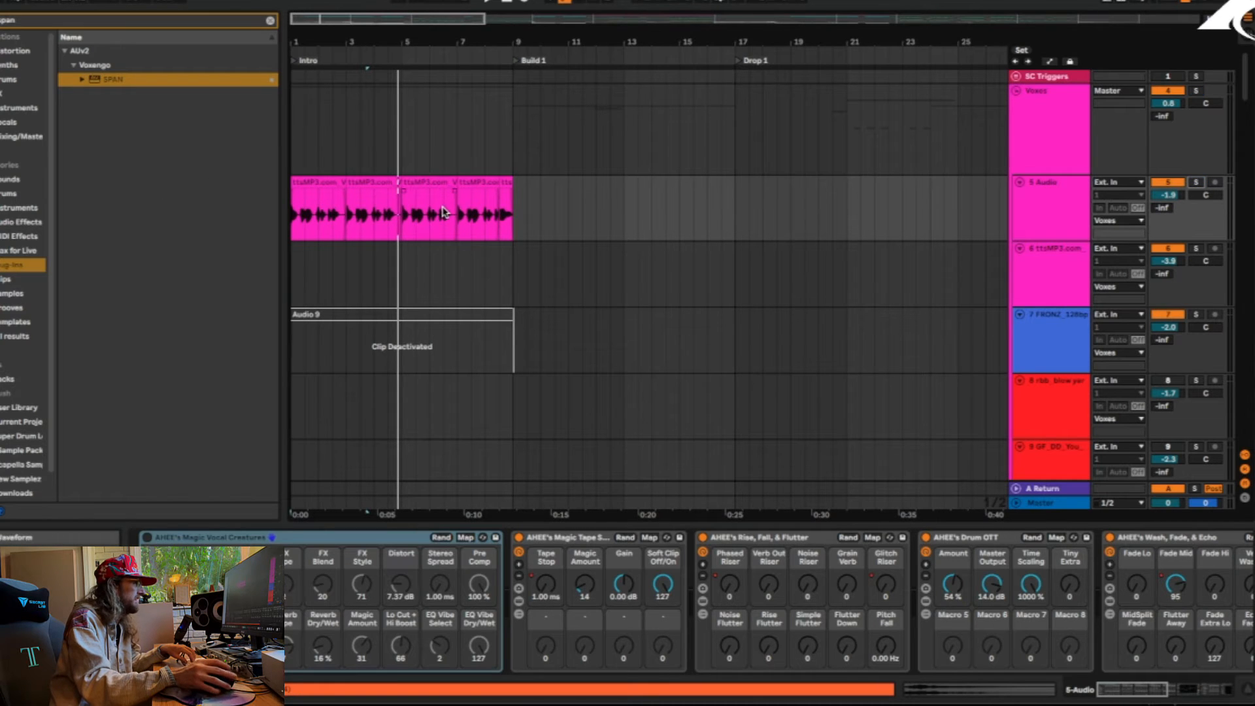
Solo track 20 ESM_Hench in the Voxes group and play its clips from the start of Drop 1
scroll(438, 215, "down", 5)
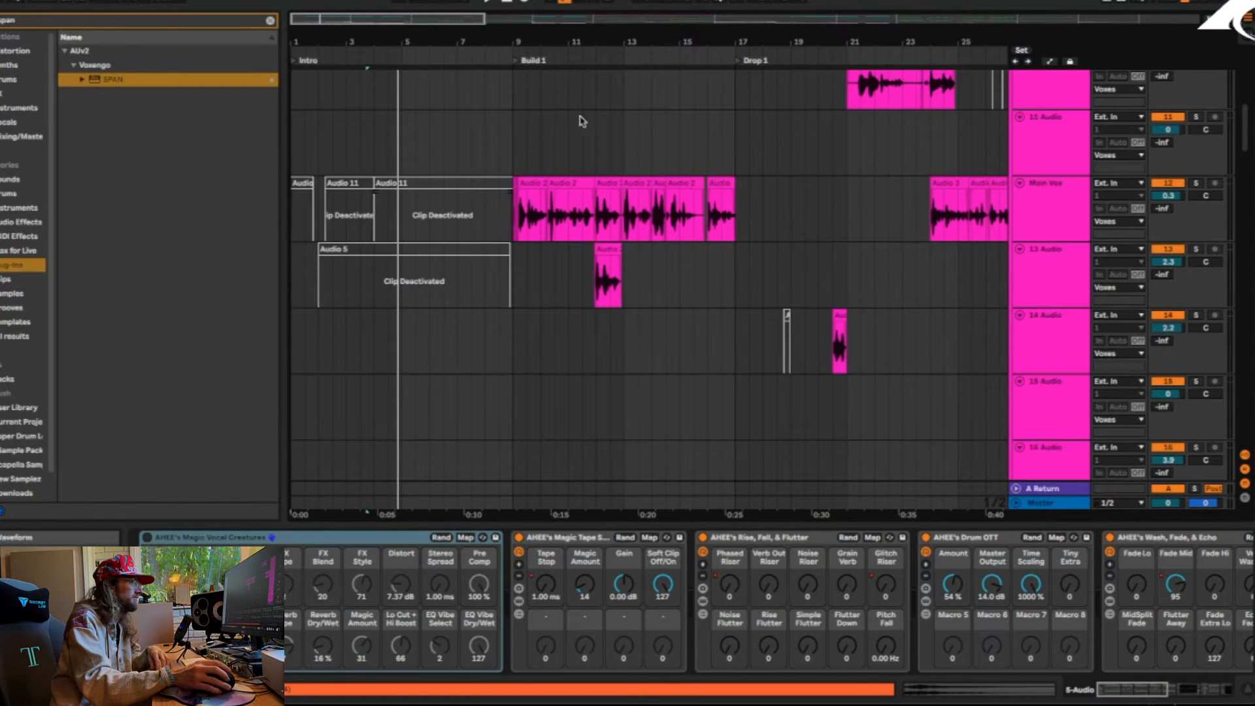
left_click_drag(536, 41, 357, 8)
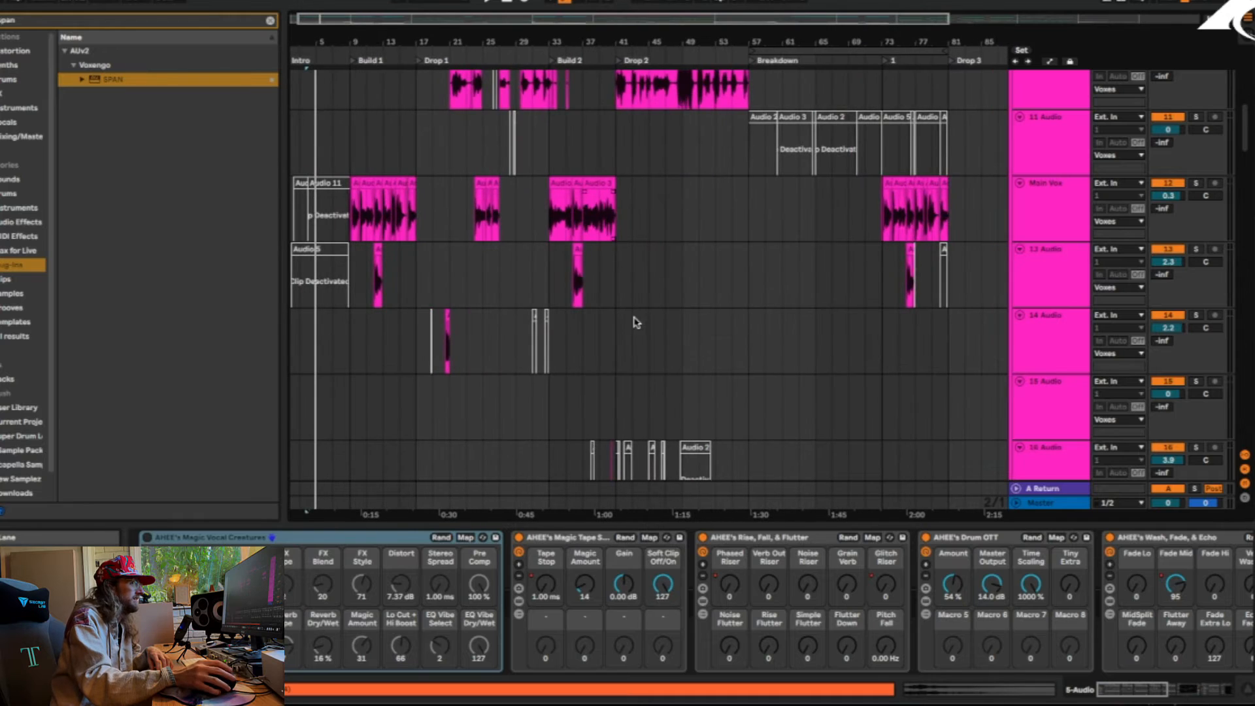
scroll(634, 322, "down", 4)
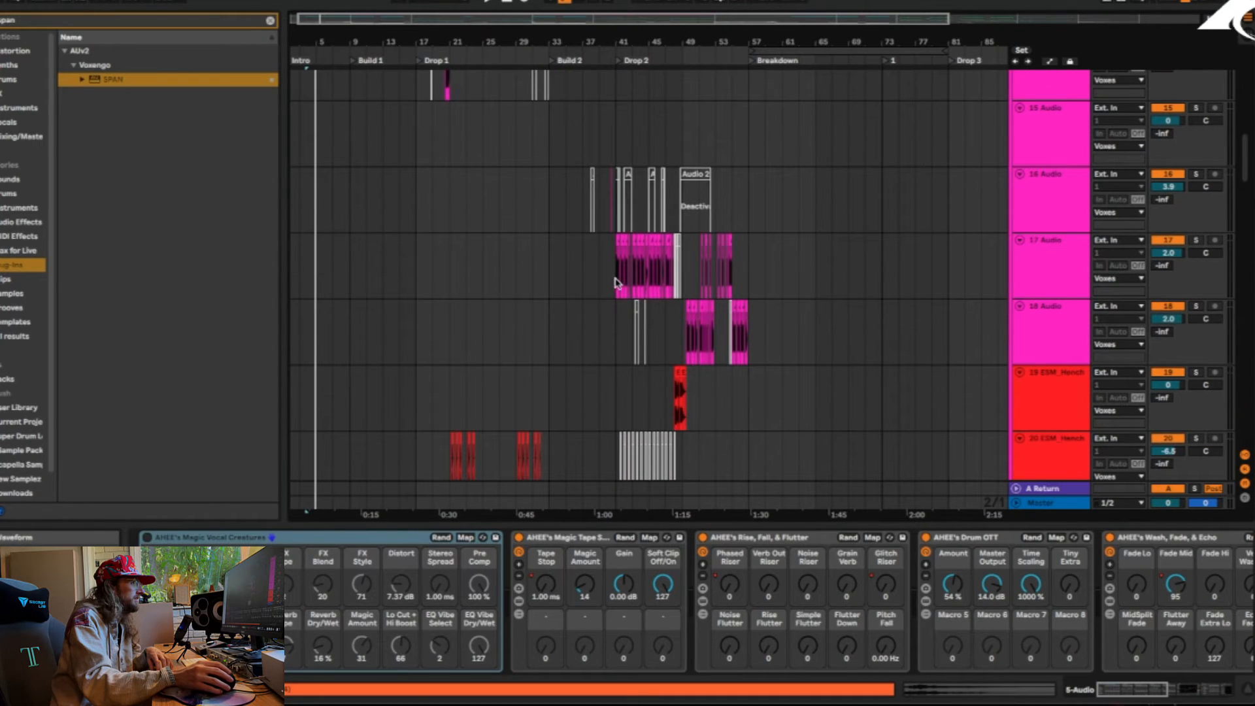
scroll(644, 362, "down", 2)
left_click(448, 343)
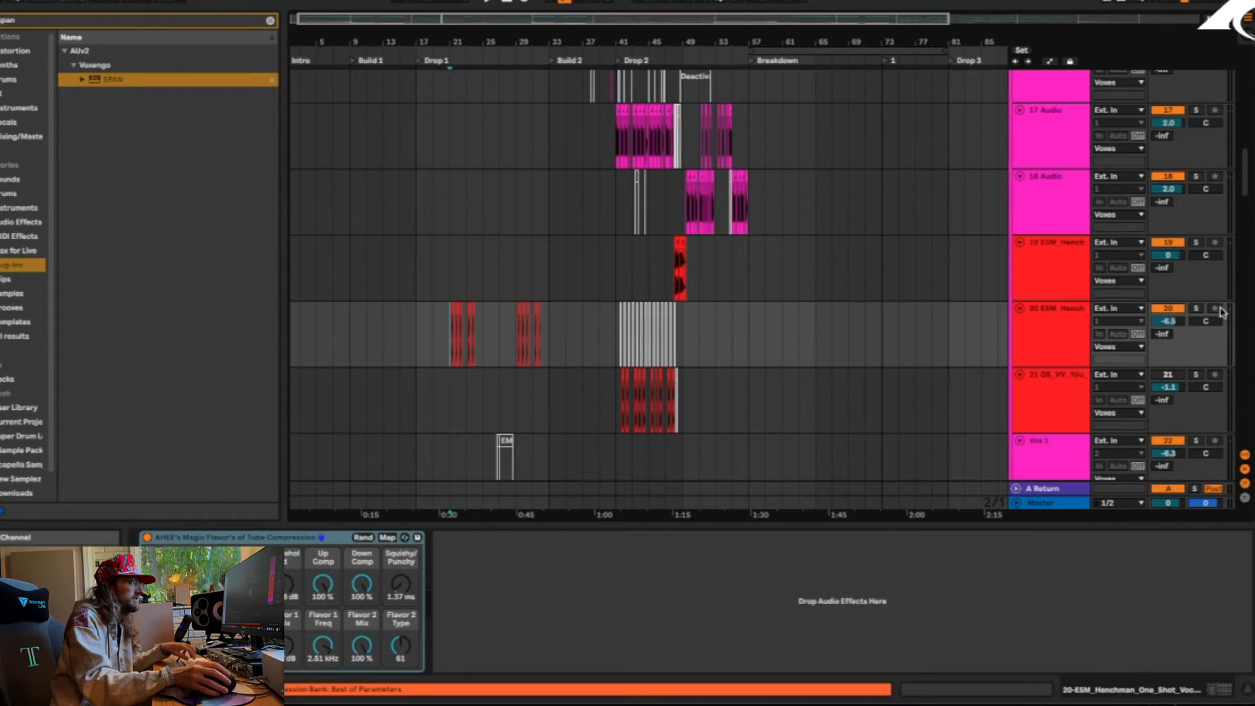
key("space")
left_click(1195, 310)
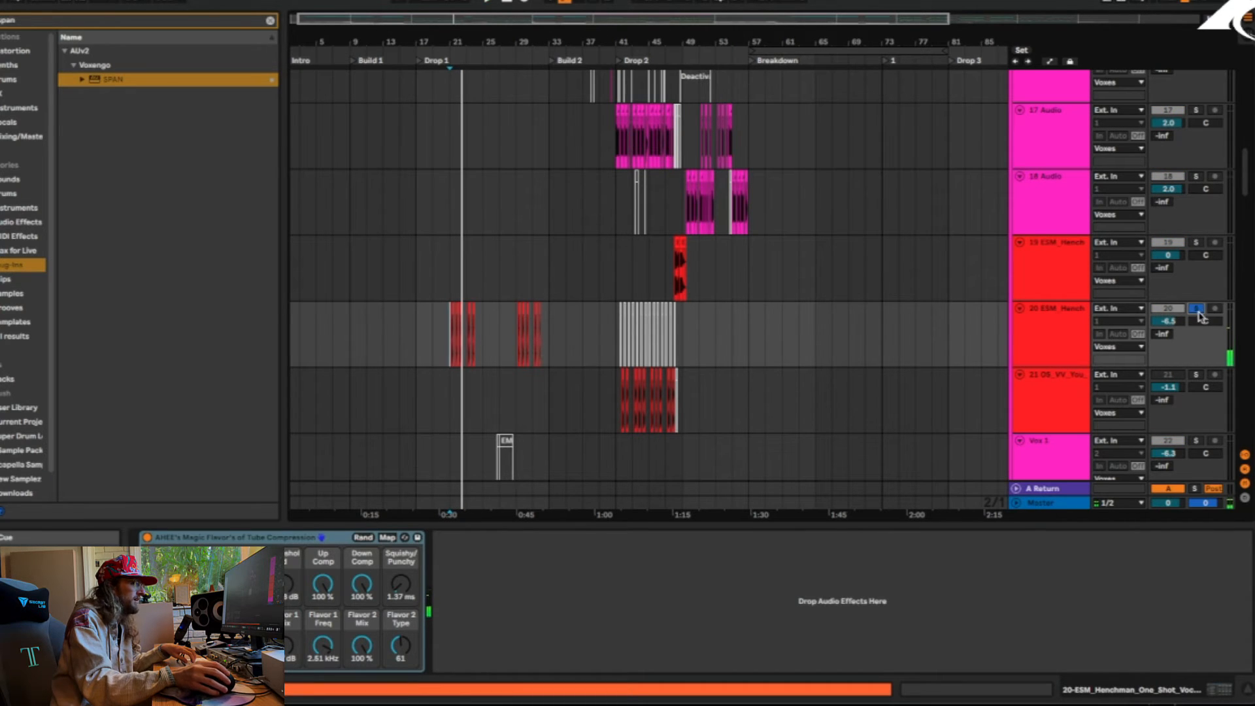
Stop playback, check track 21's vocal clips in Drop 2 and look over the Melodic group's tracks
key("space")
left_click(649, 412)
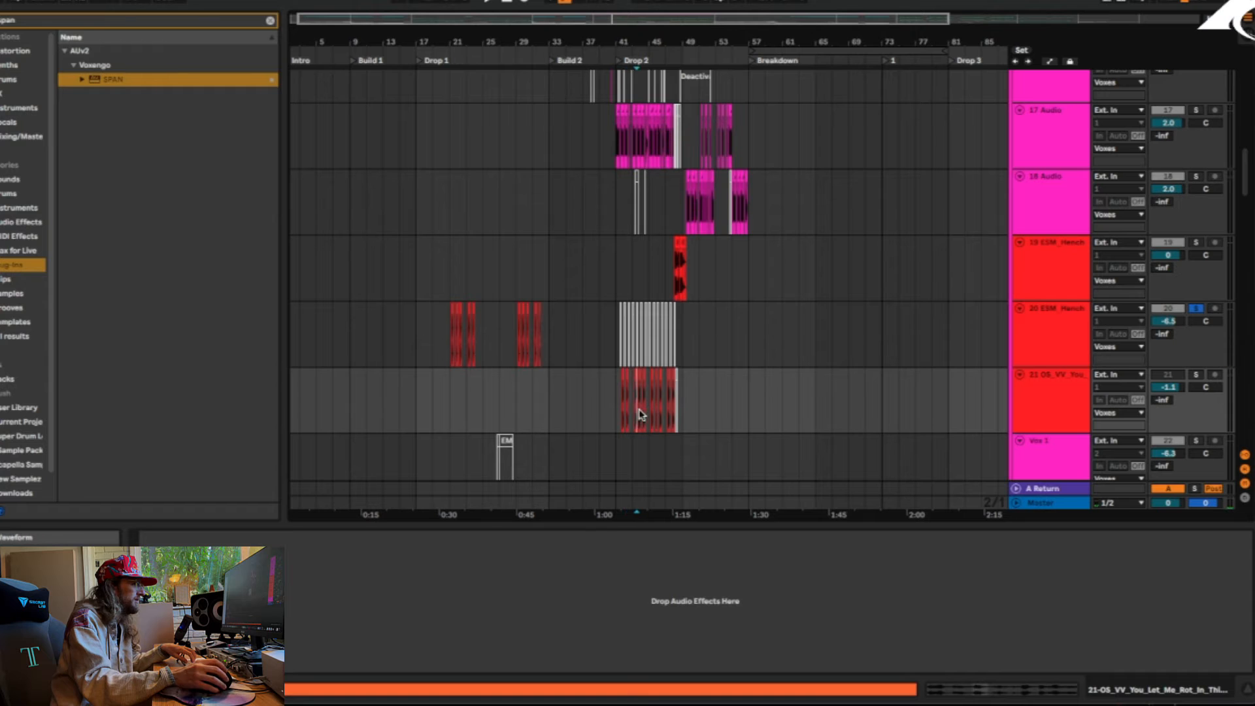
scroll(853, 344, "down", 15)
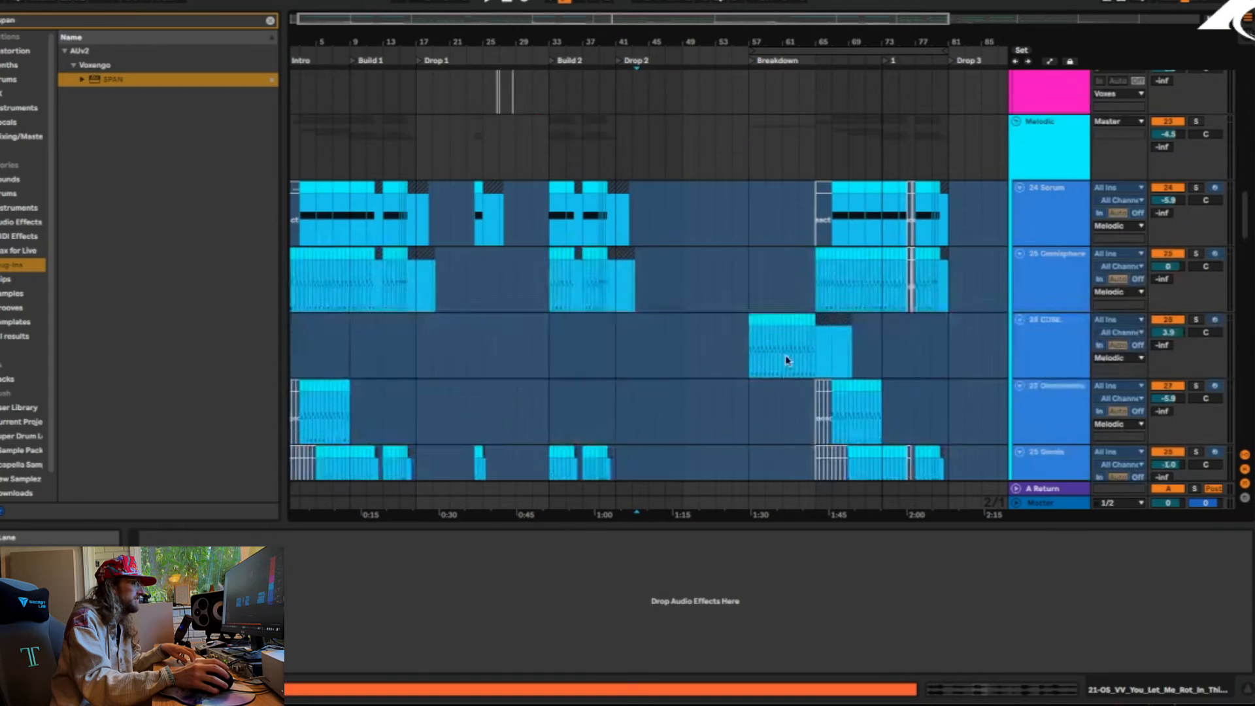
scroll(849, 261, "up", 5)
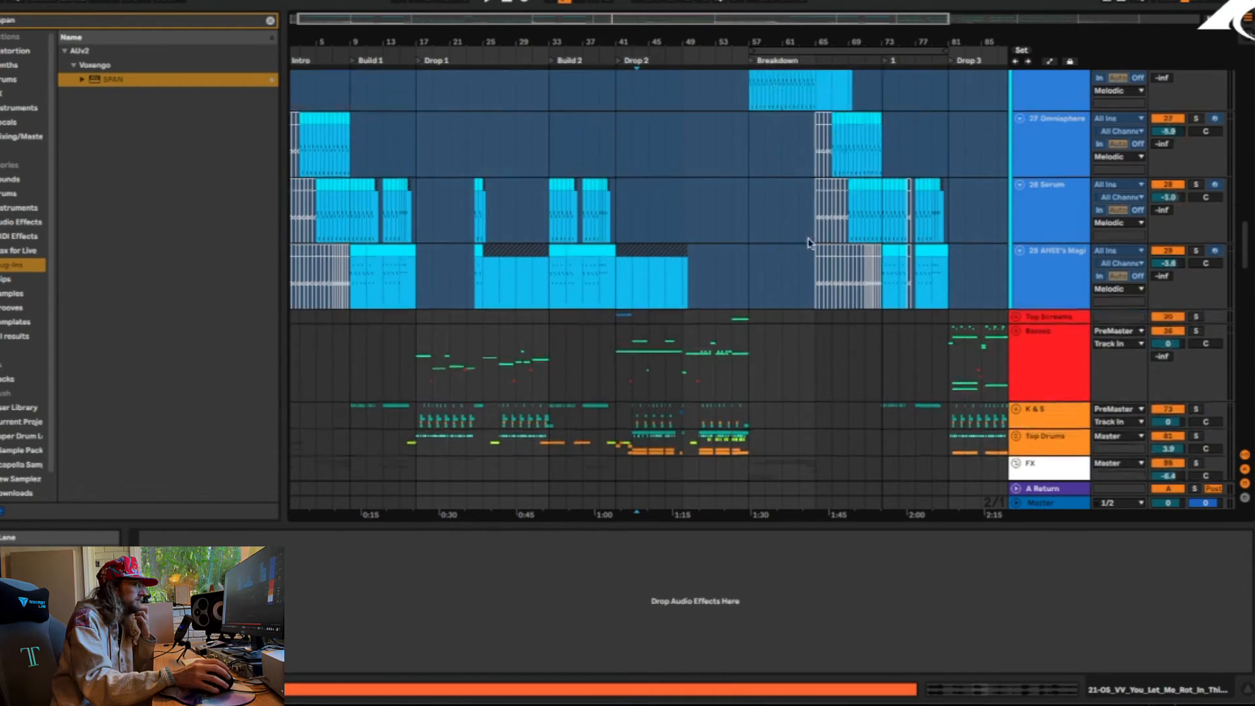
Play track 26 CUBE from the start of the Breakdown, toggling its solo on and off
left_click(750, 219)
left_click(1196, 197)
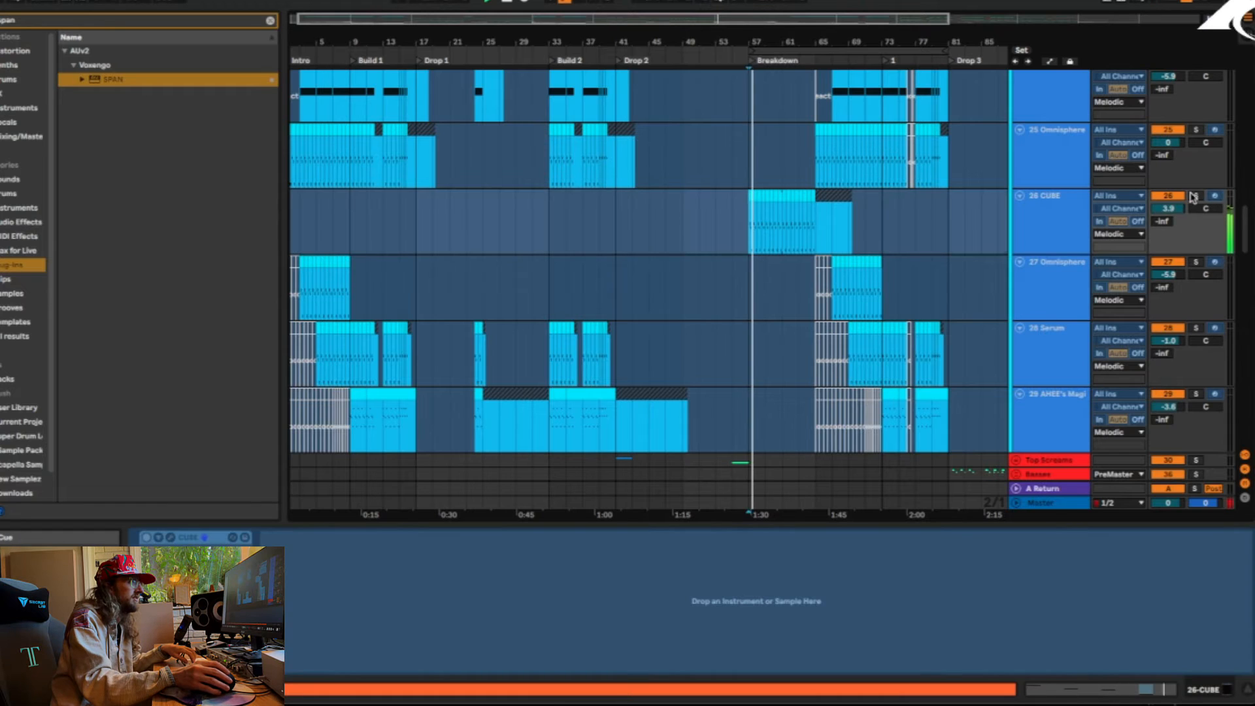
left_click(1196, 196)
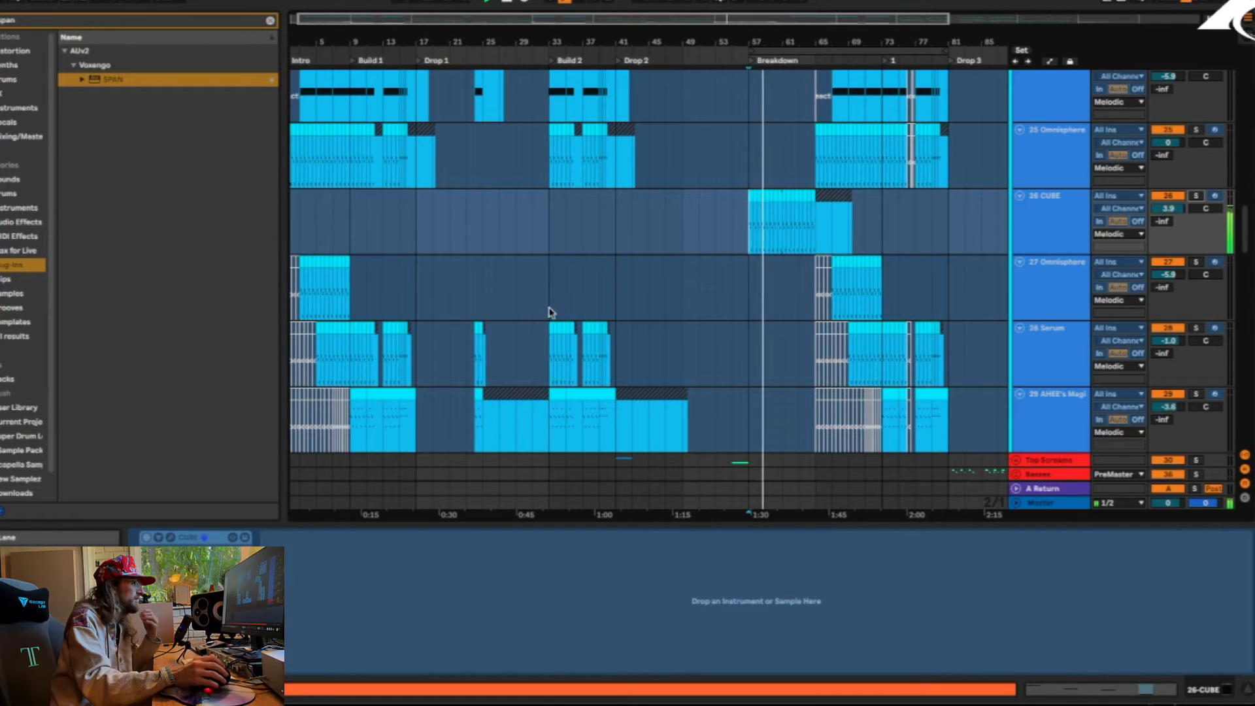
scroll(360, 307, "up", 2)
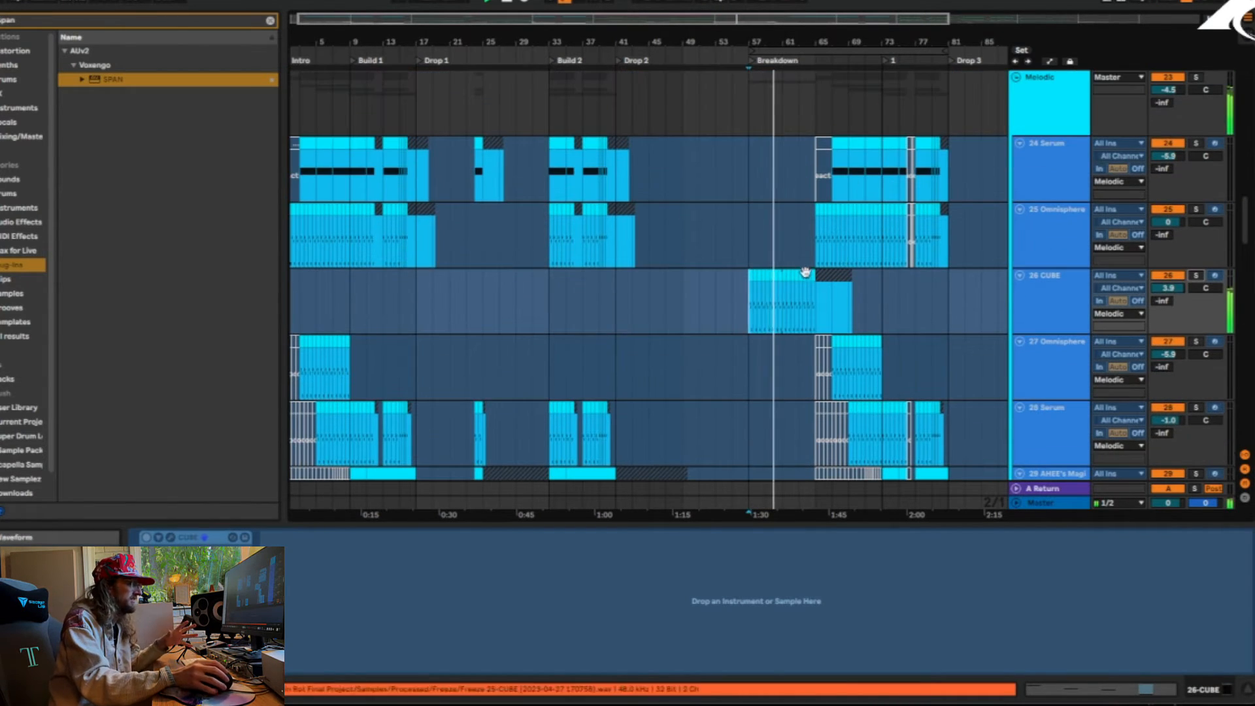
Fold the Melodic group, look through the FX clips in the Breakdown and fold the FX group
left_click(1016, 84)
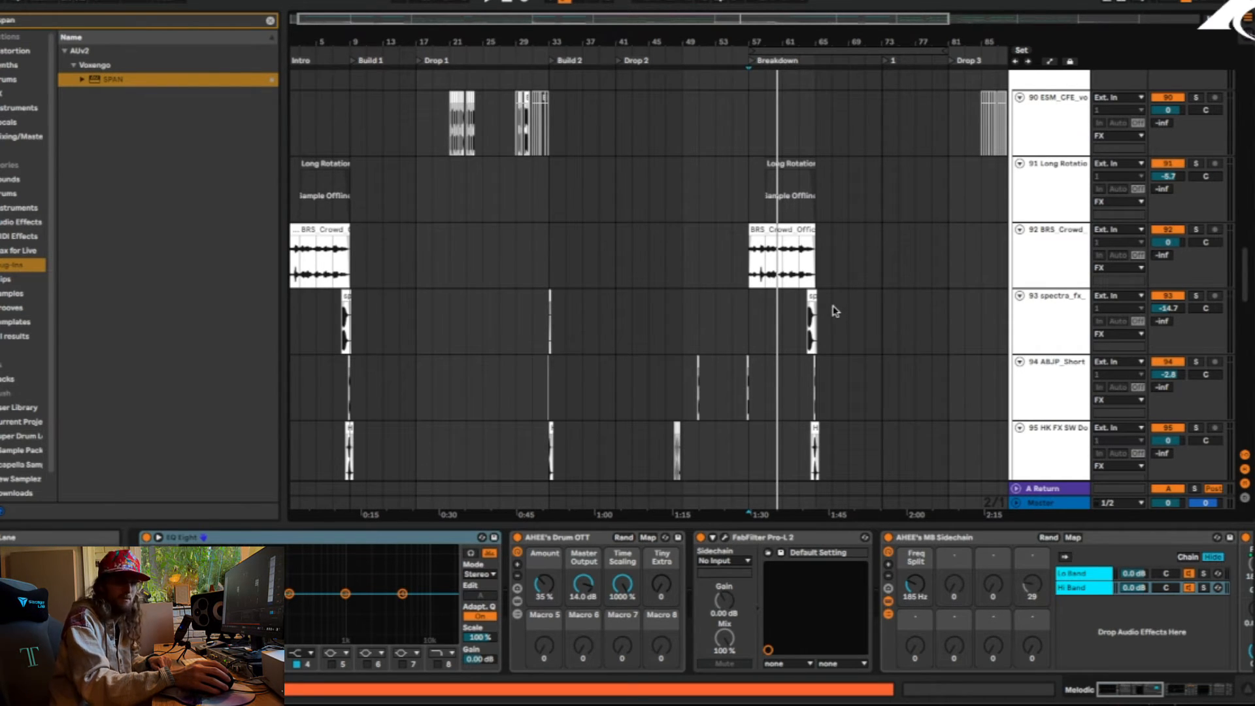
scroll(789, 324, "down", 5)
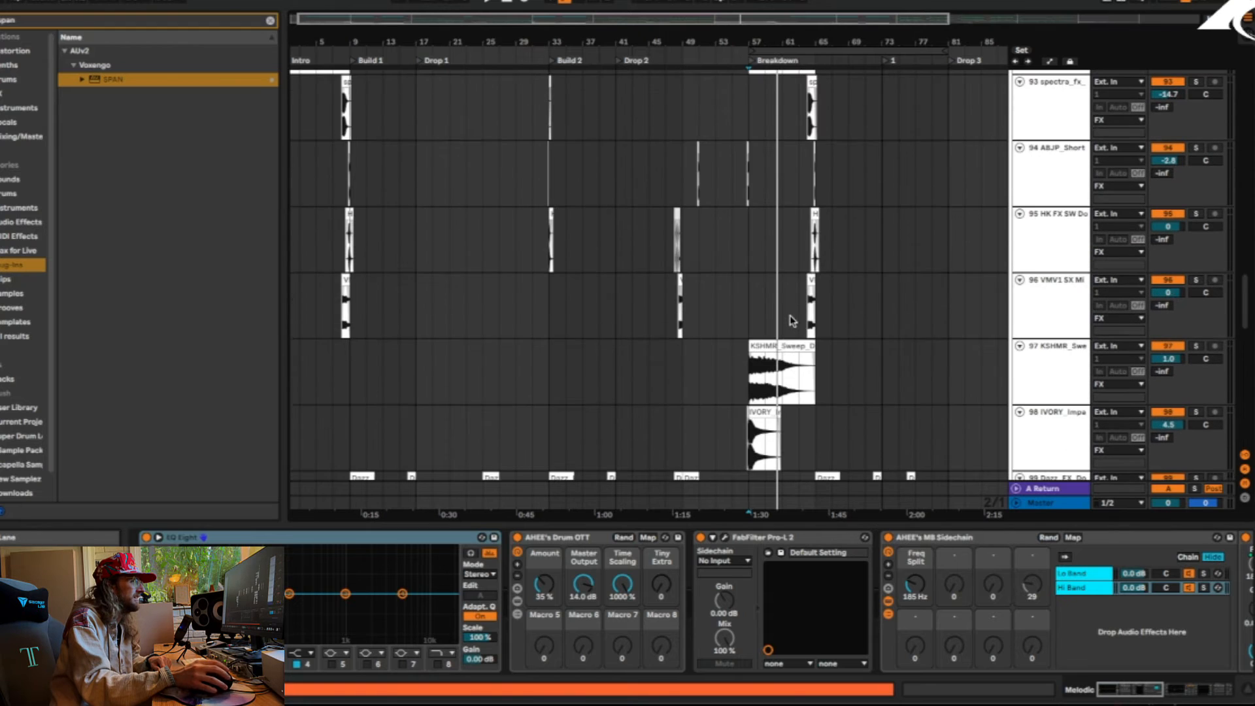
scroll(789, 325, "up", 10)
left_click(1017, 159)
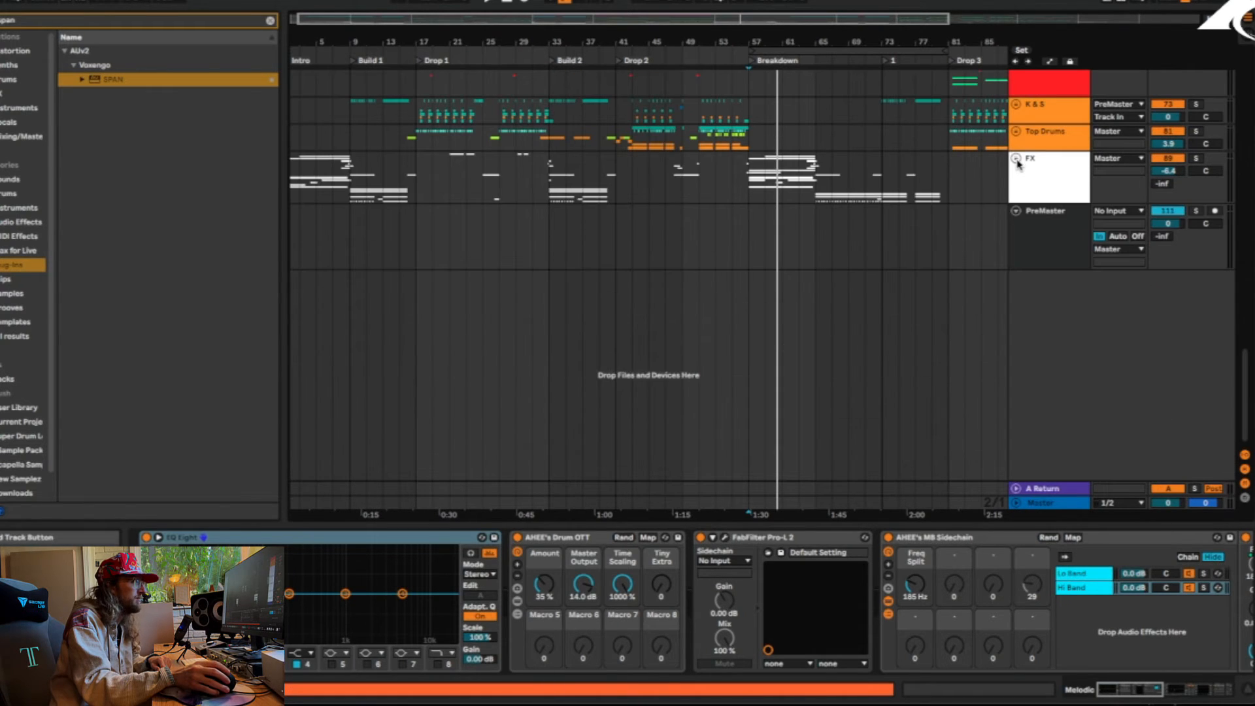
Solo and unfold the FX group, and play from bar 65 while examining the Serum, Stadium Claps and Snare tracks
left_click(816, 188)
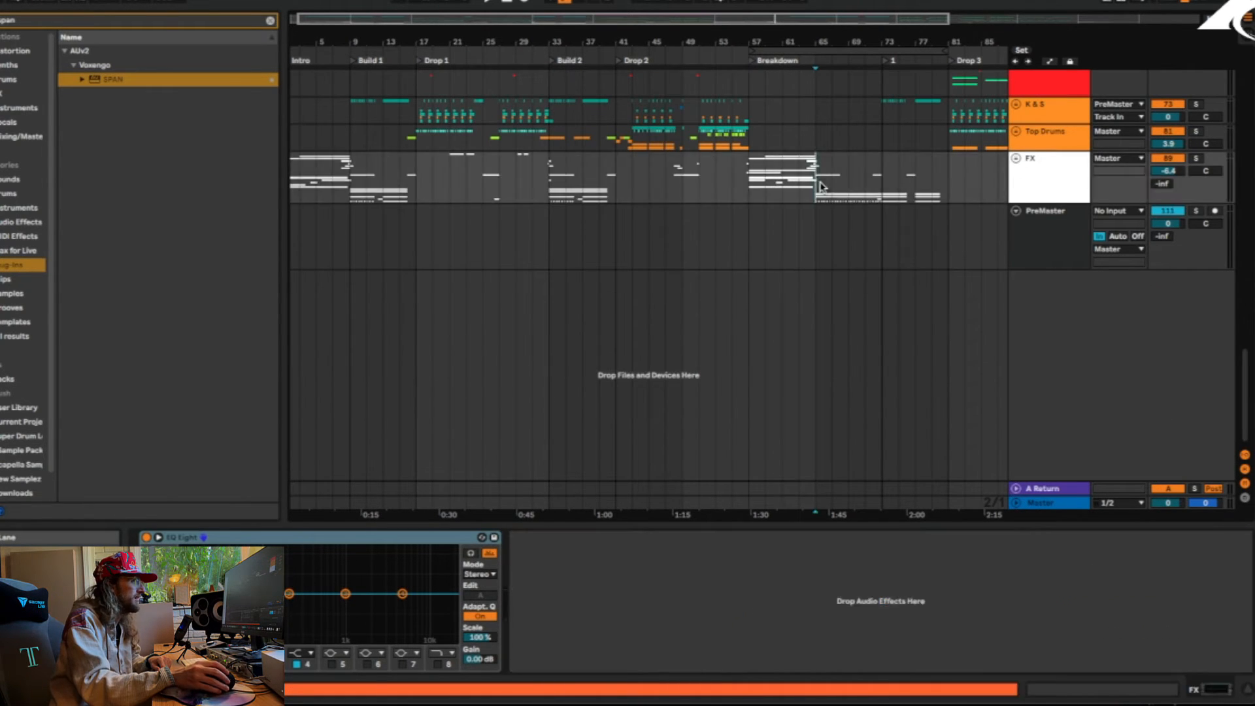
left_click(1197, 159)
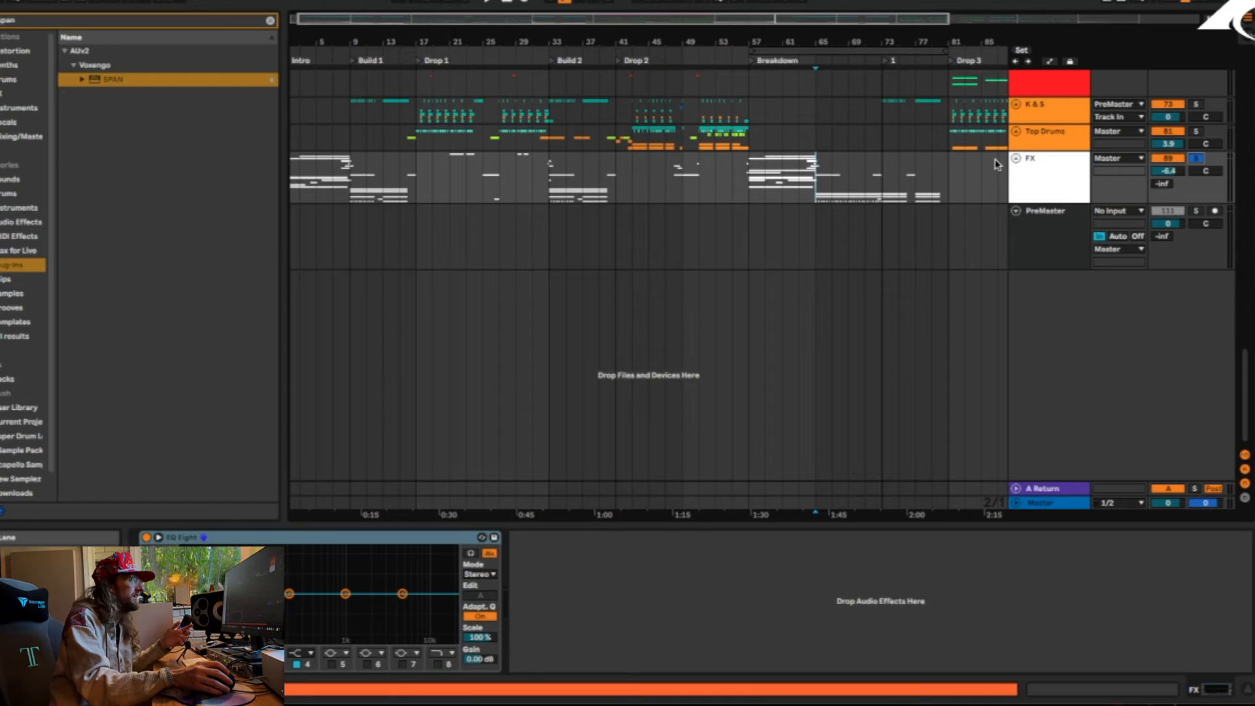
left_click(1017, 160)
key("space")
scroll(894, 281, "down", 15)
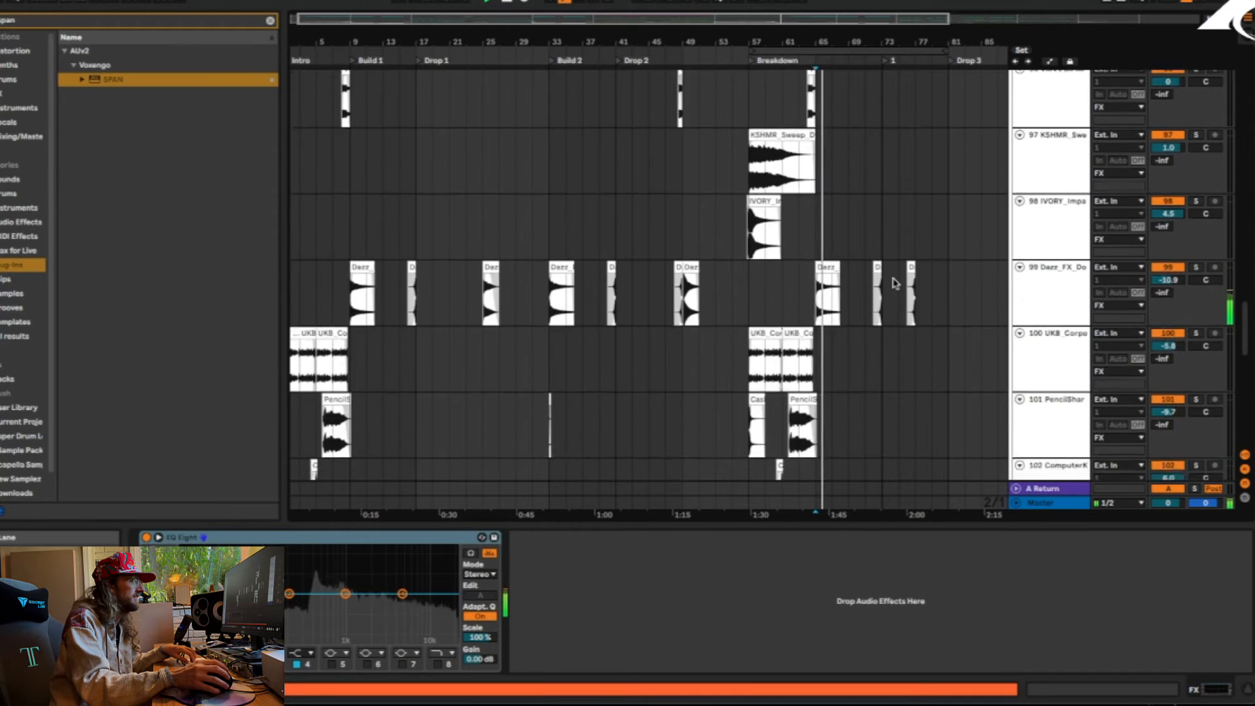
scroll(895, 281, "down", 5)
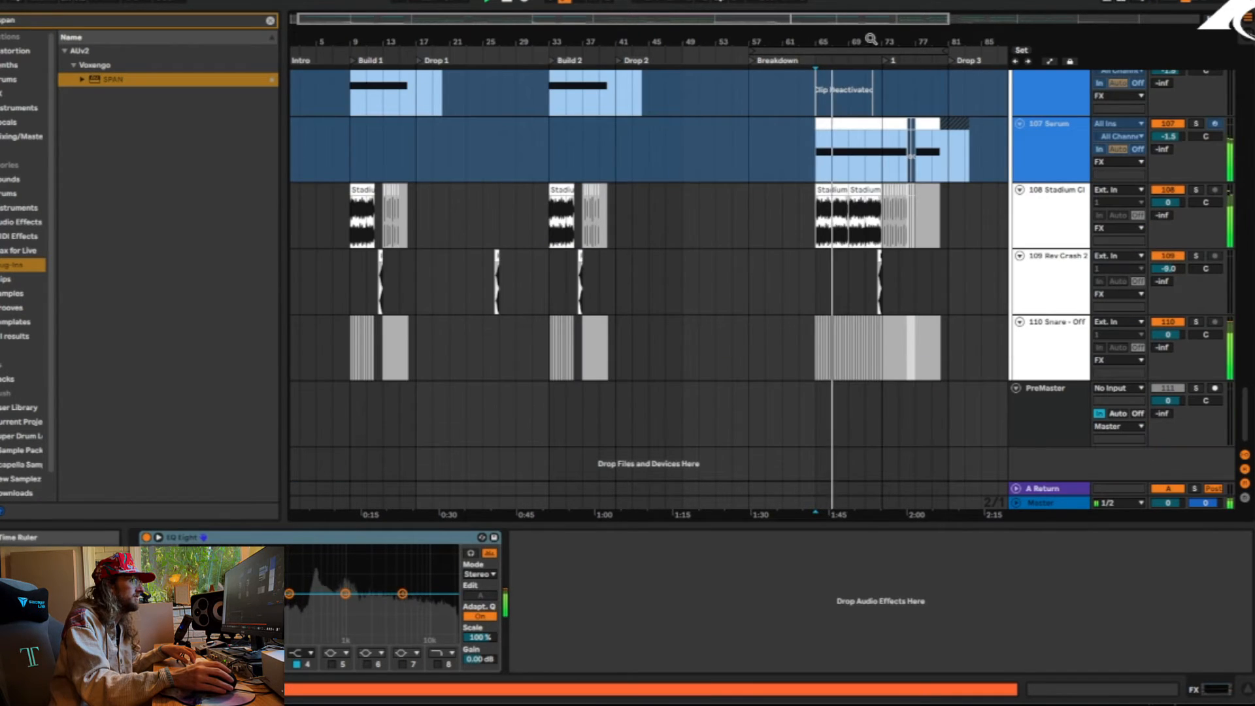
left_click_drag(869, 40, 753, 183)
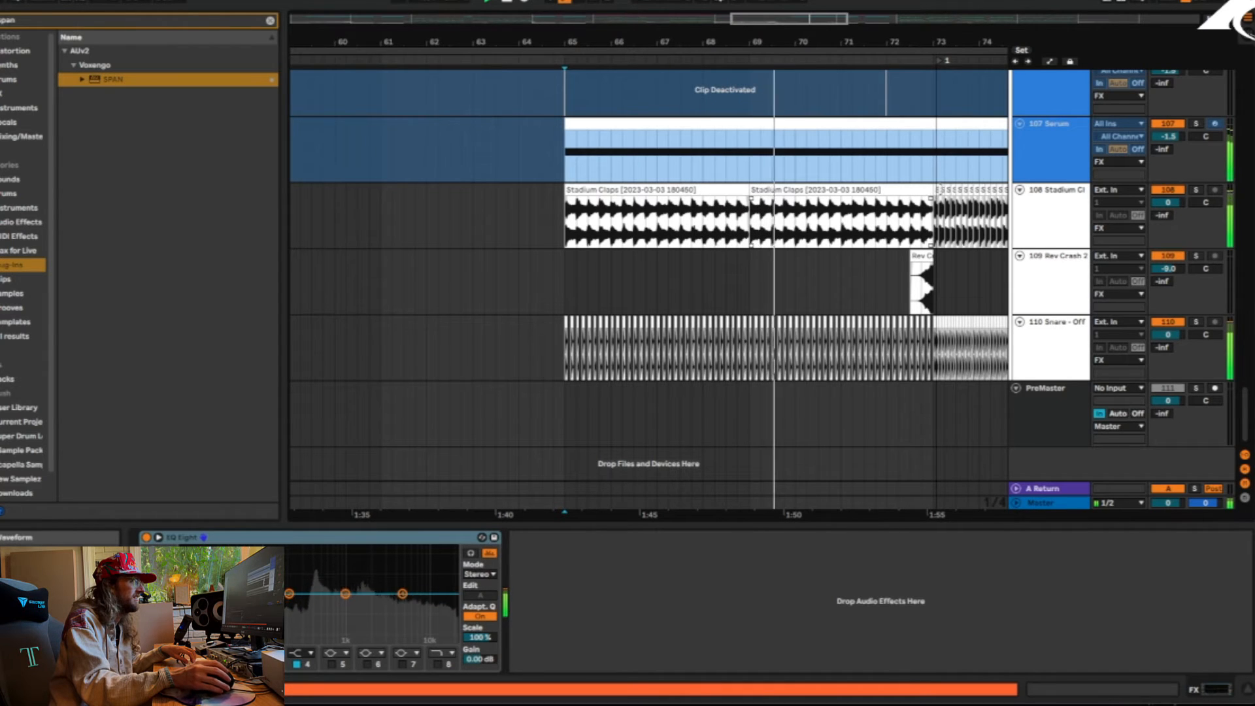
Solo track 107 Serum, display its device chain with EQ Eight and Utility, and stop playback
left_click(1196, 123)
left_click(1043, 142)
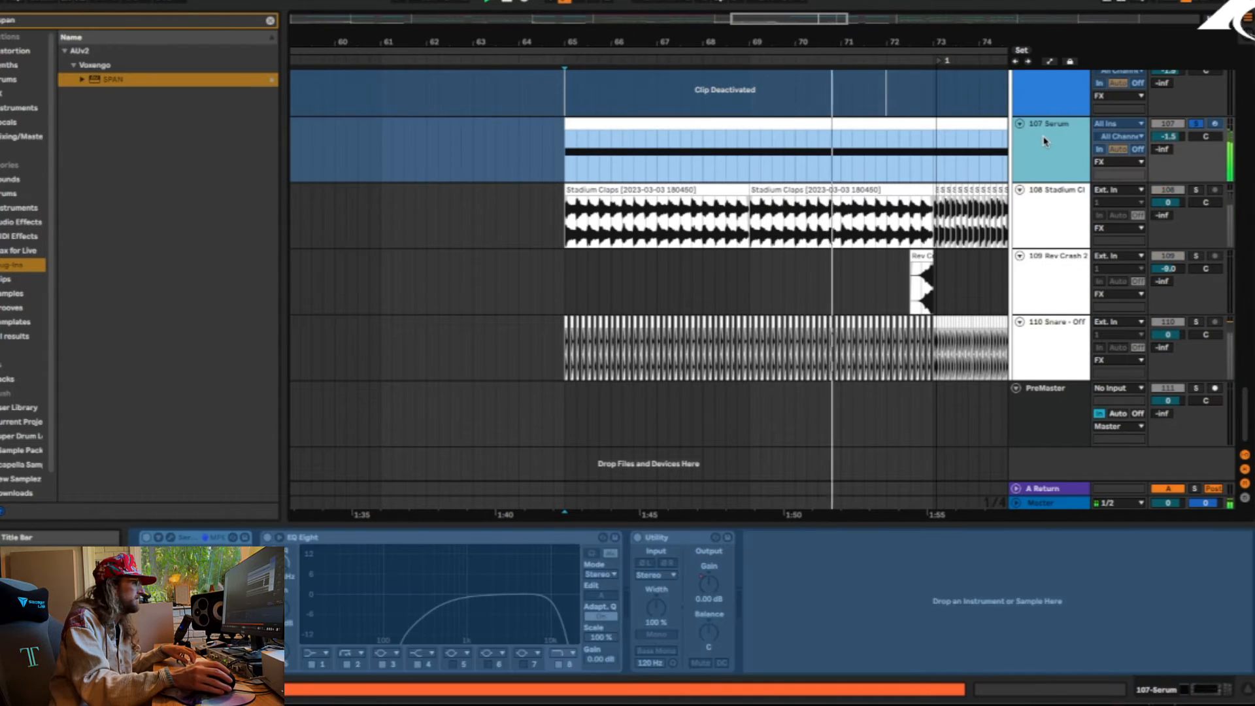
left_click_drag(891, 43, 718, 44)
key("space")
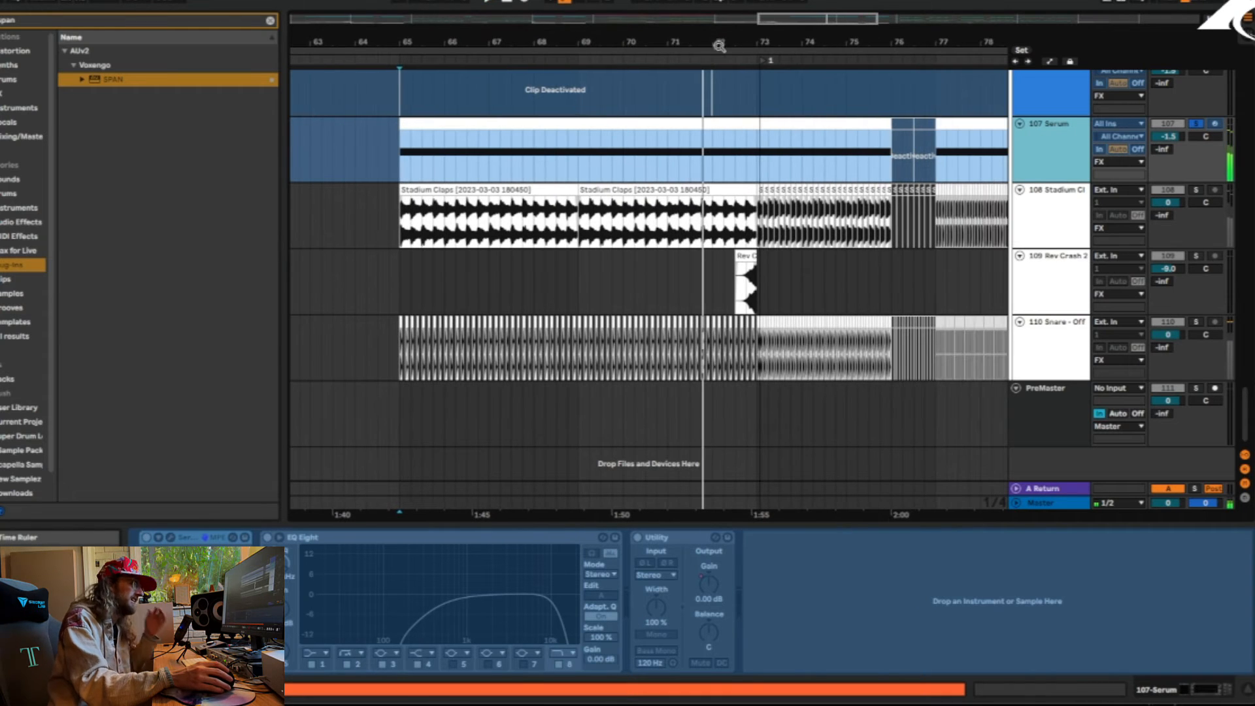
Unsolo track 107 Serum, examine the FX layers from bar 65 onward and select the Serum clip spanning bars 65 to 76
scroll(848, 354, "up", 4)
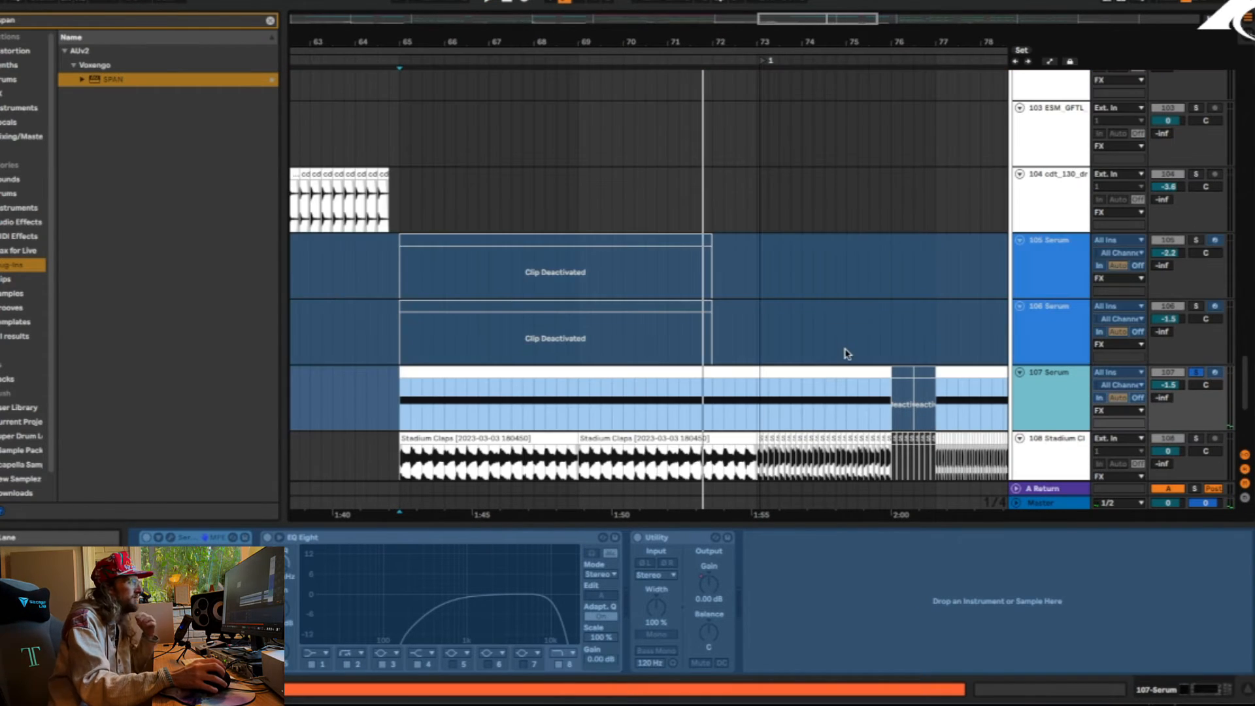
left_click(1195, 372)
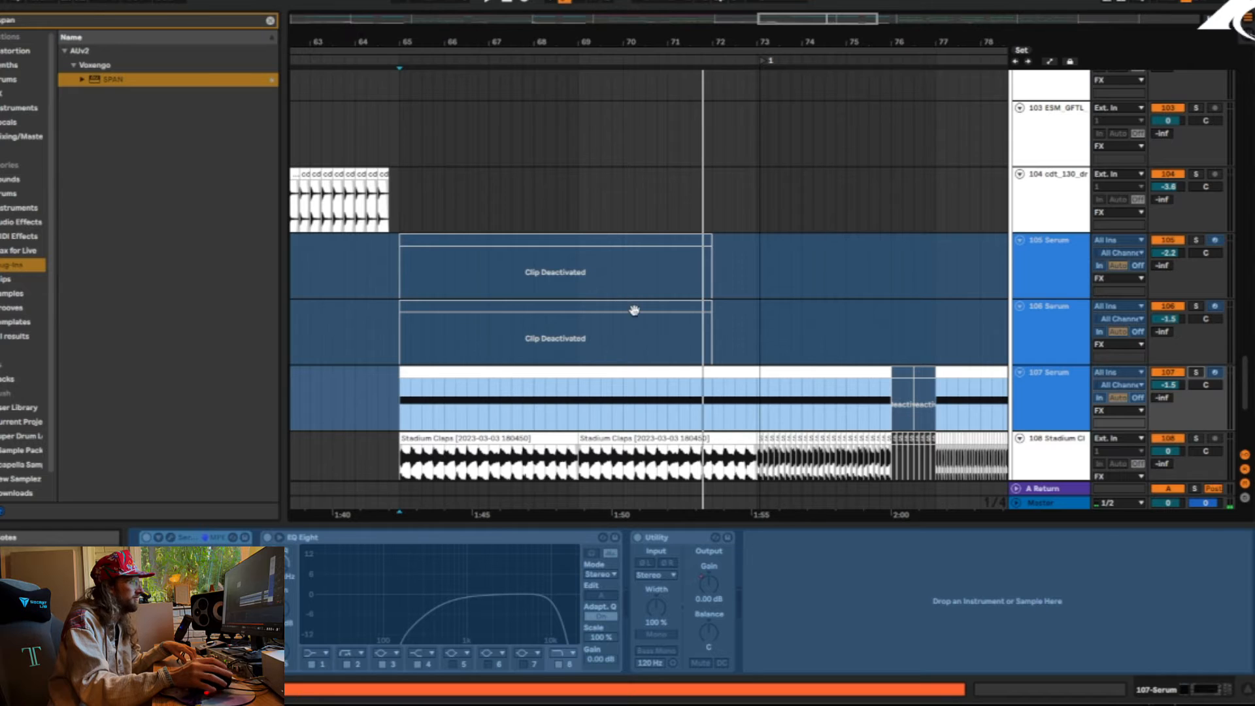
scroll(583, 296, "up", 4)
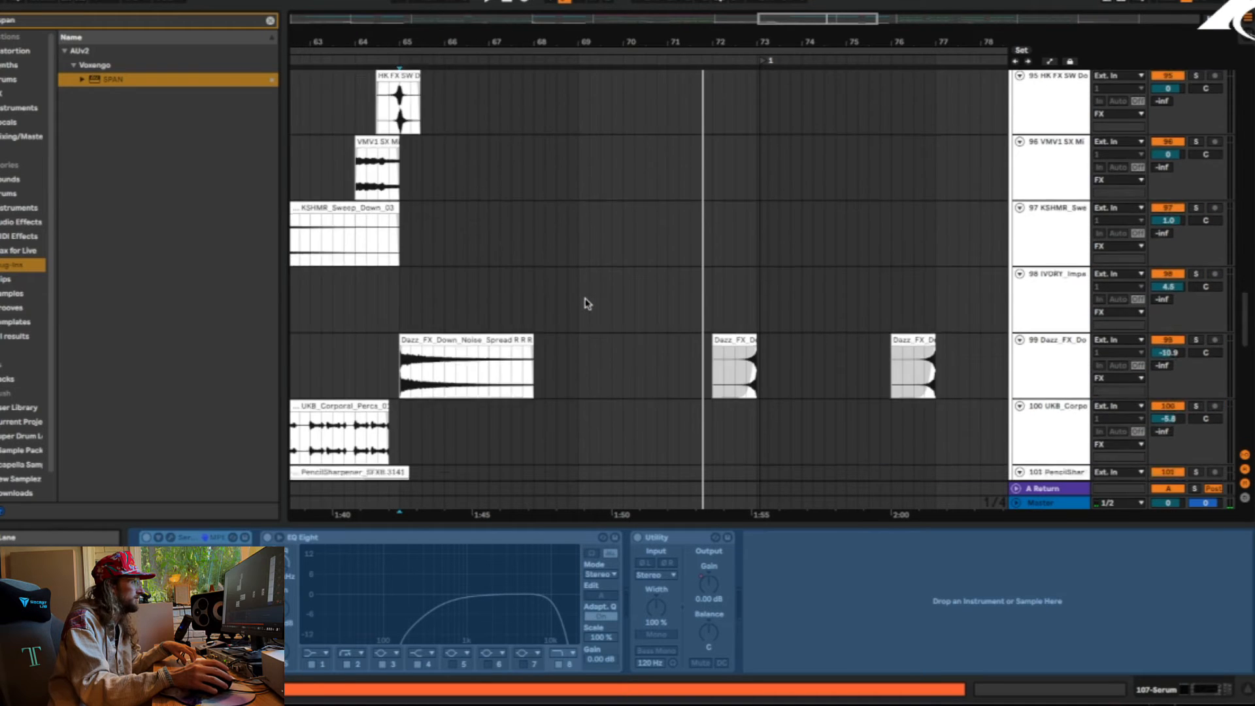
scroll(568, 255, "down", 8)
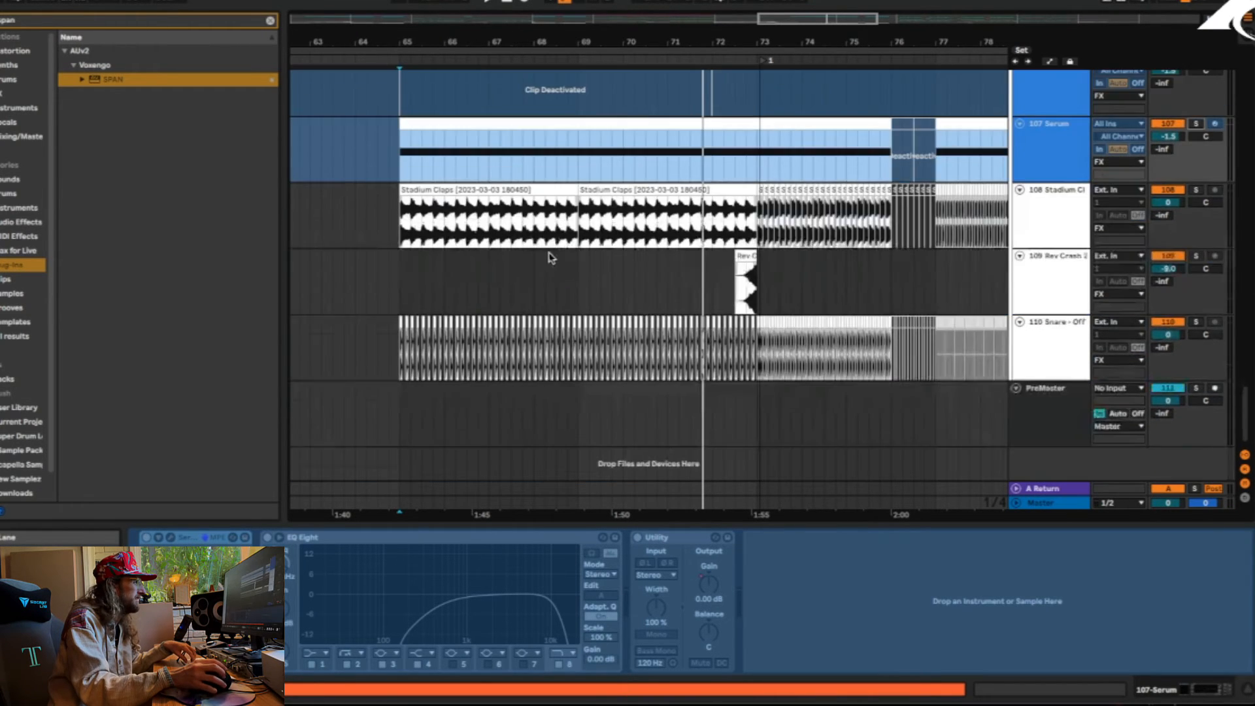
scroll(549, 257, "up", 2)
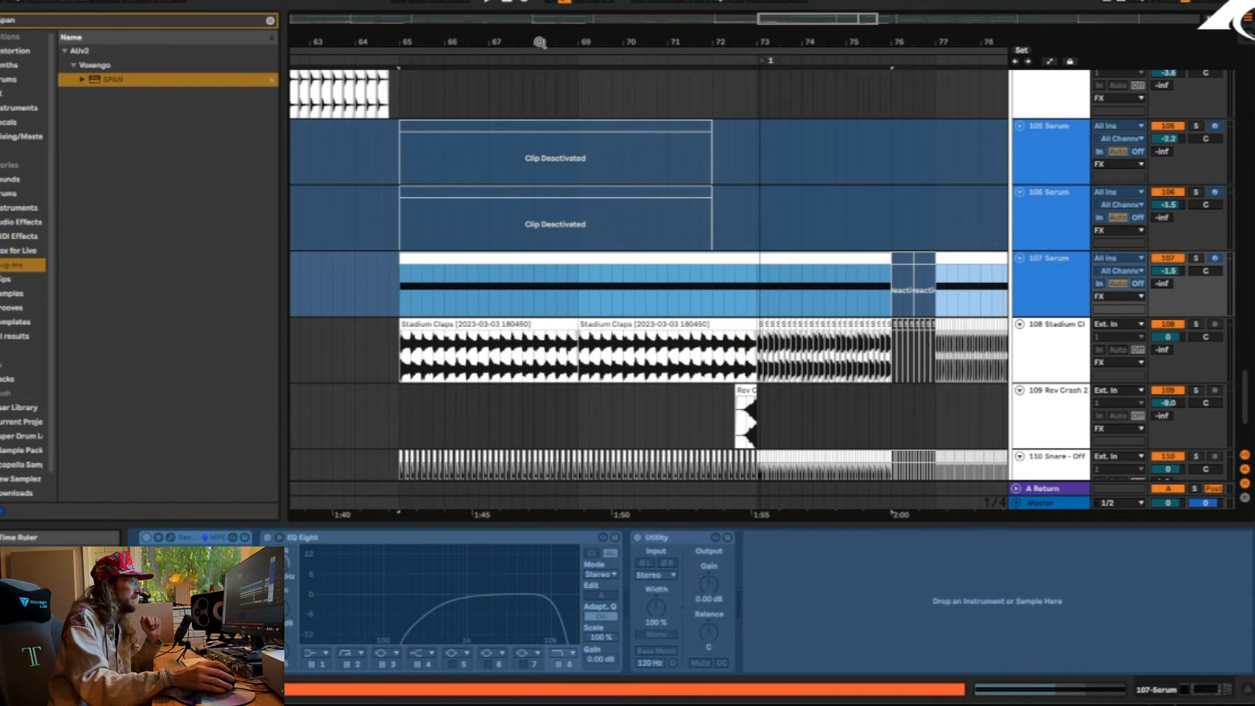
left_click_drag(540, 43, 540, 1)
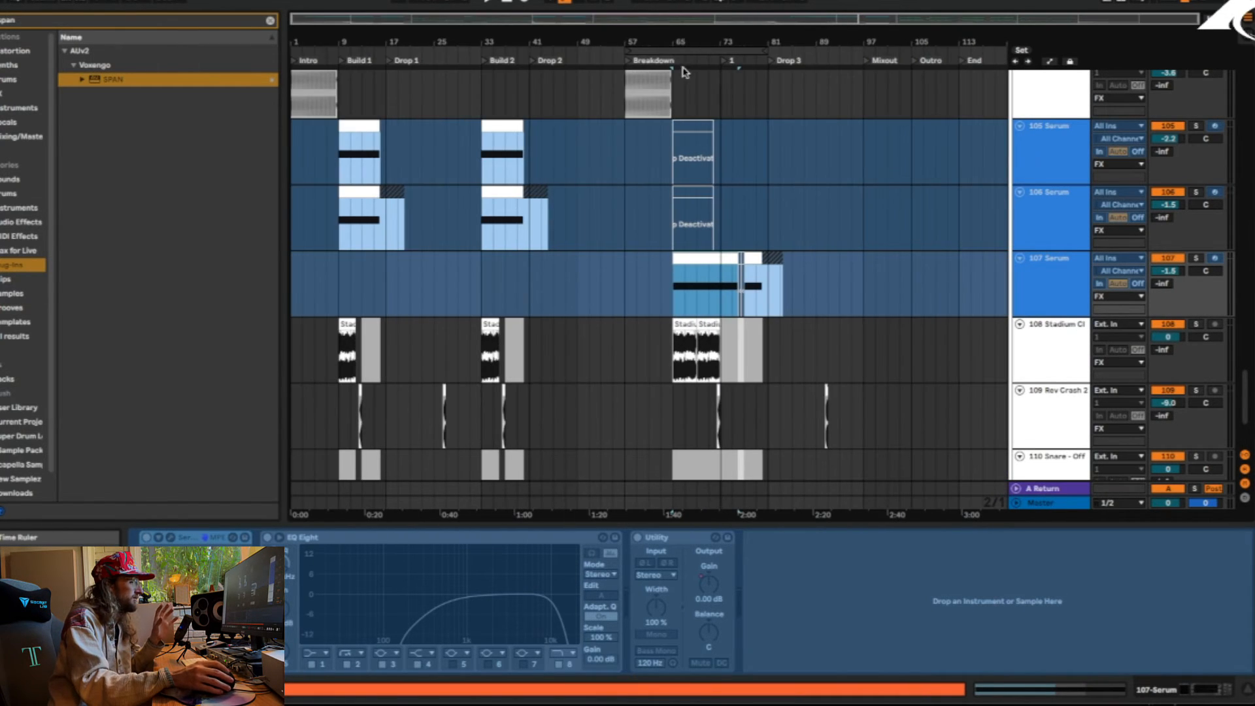
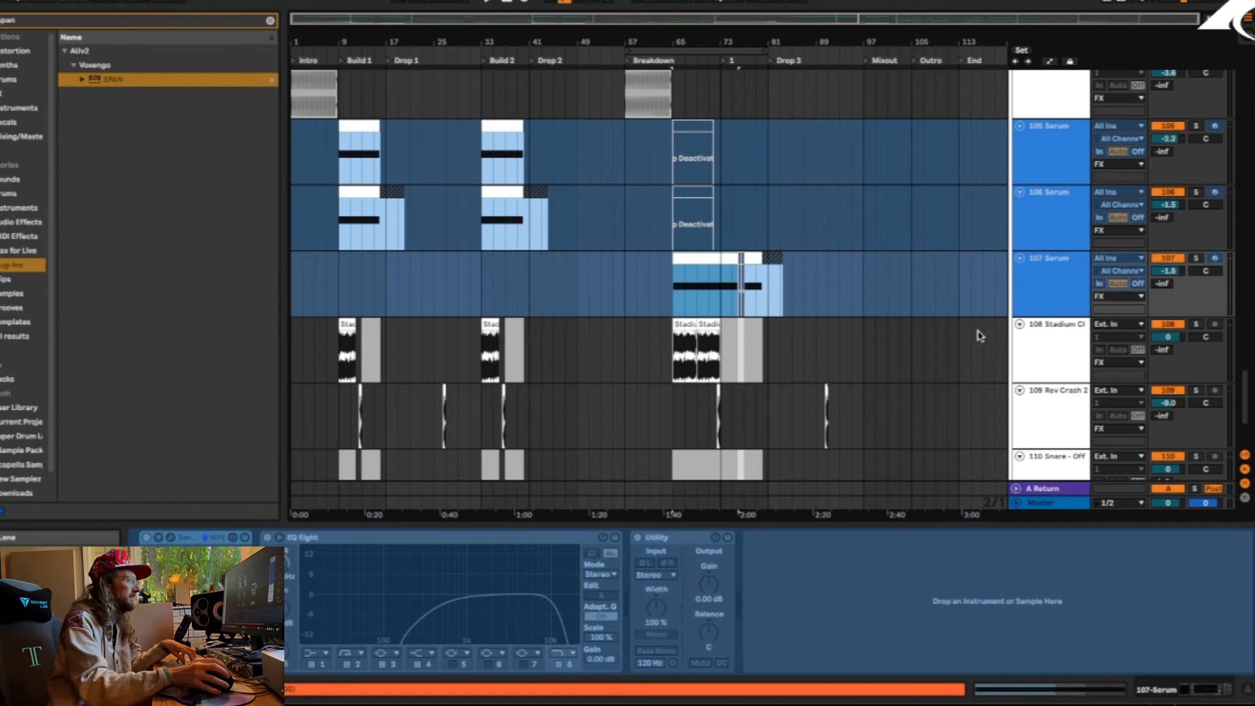
Fold the FX group and play the arrangement from the Outro at bar 105
scroll(979, 335, "up", 15)
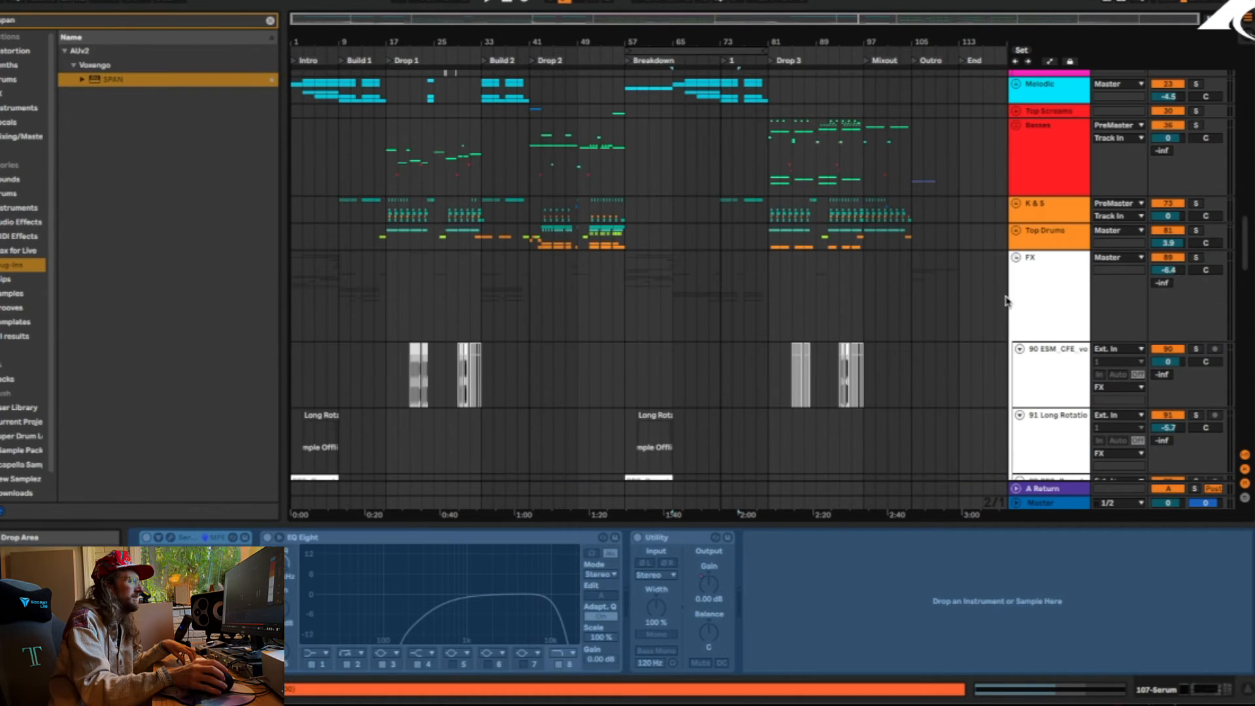
left_click(1016, 256)
scroll(823, 327, "up", 4)
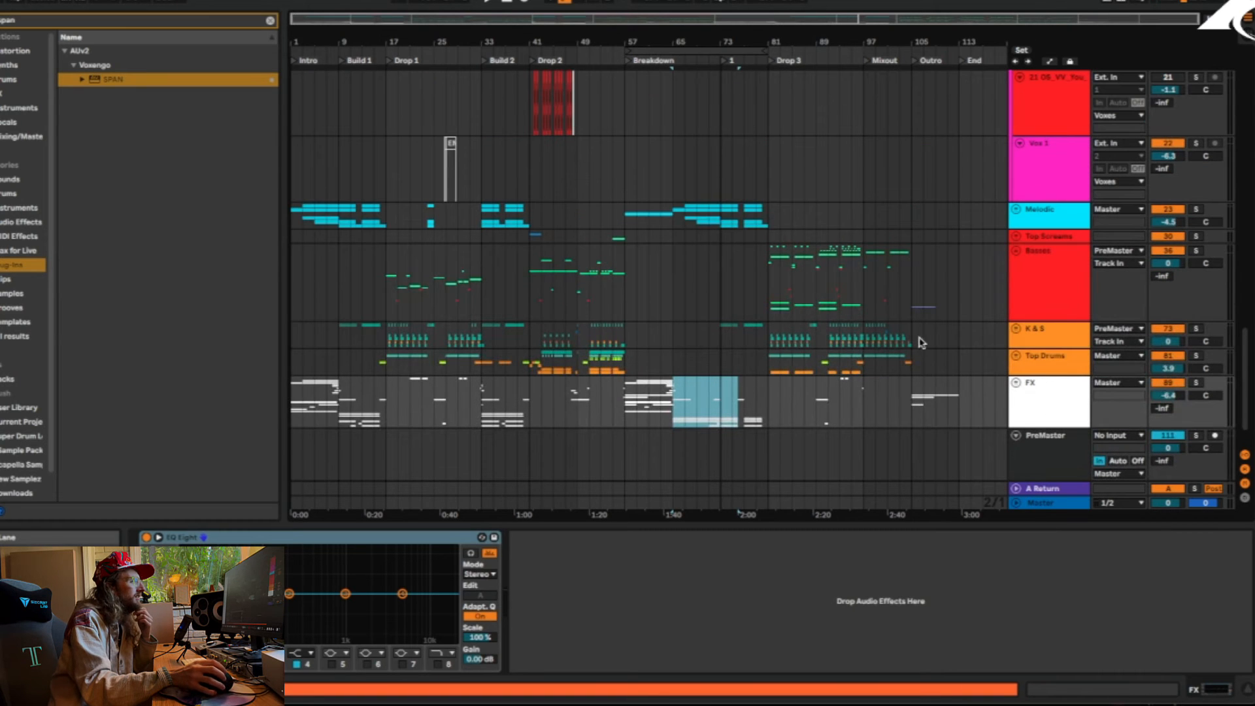
left_click(909, 397)
key("space")
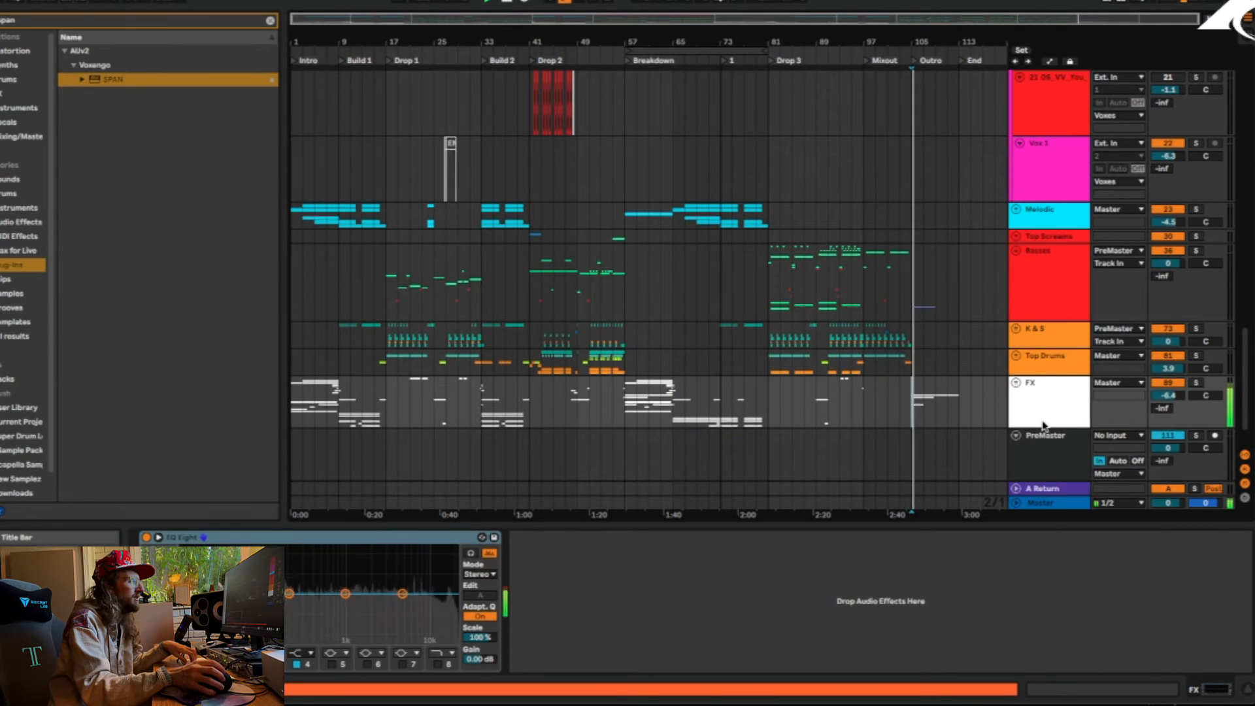
Unfold the FX group and examine the layers playing in the Outro, including the KSHMR and IVORY clips
left_click(1016, 383)
scroll(958, 408, "down", 4)
scroll(956, 410, "down", 5)
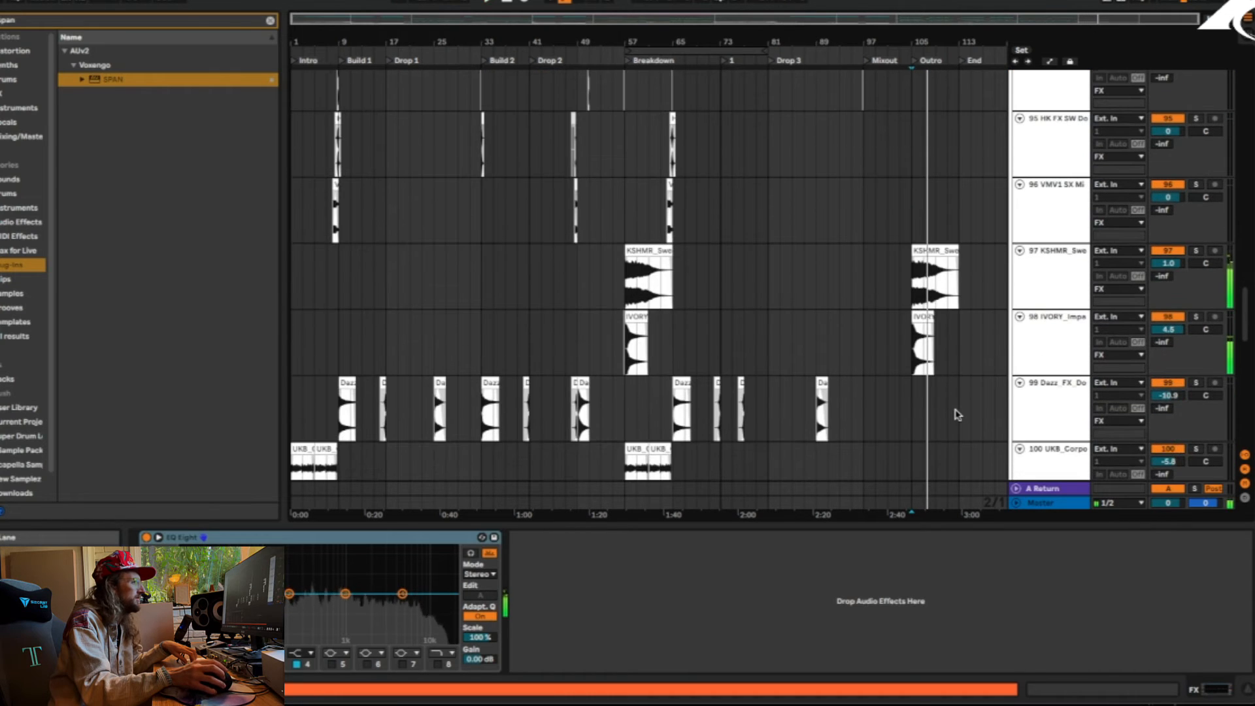
Fold the Voxes group and the FX group
scroll(959, 422, "up", 10)
scroll(961, 426, "up", 10)
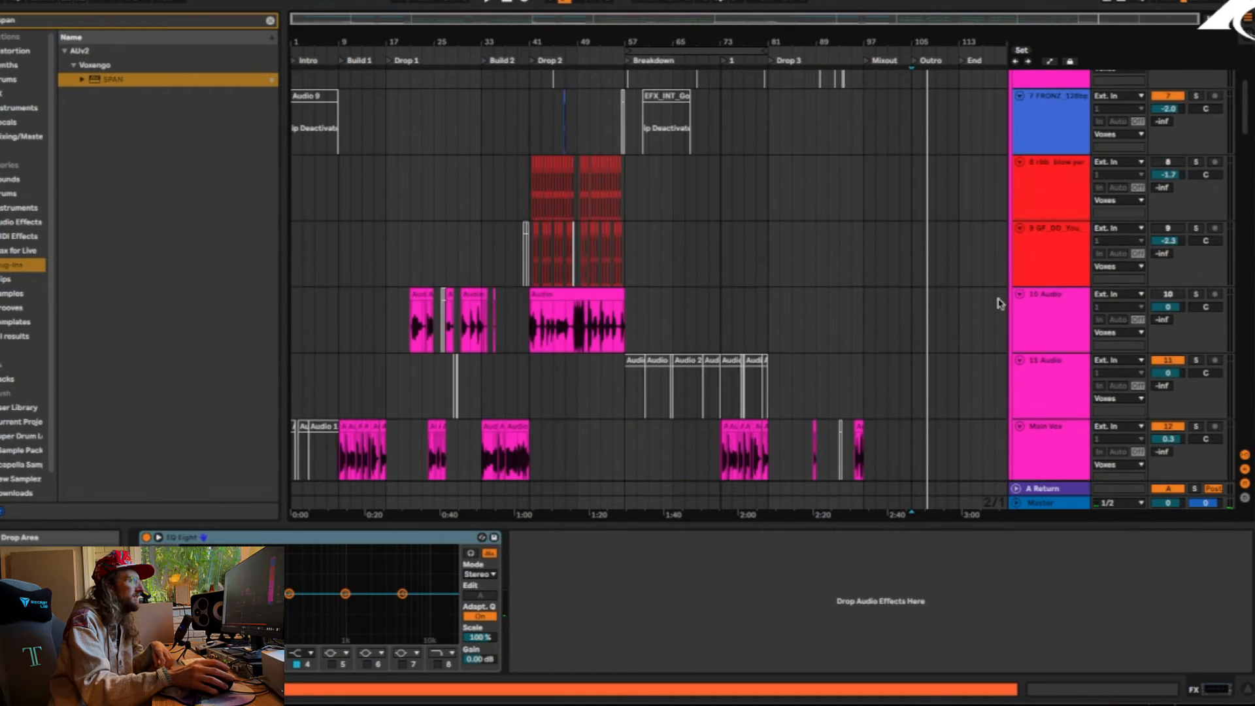
left_click(1016, 91)
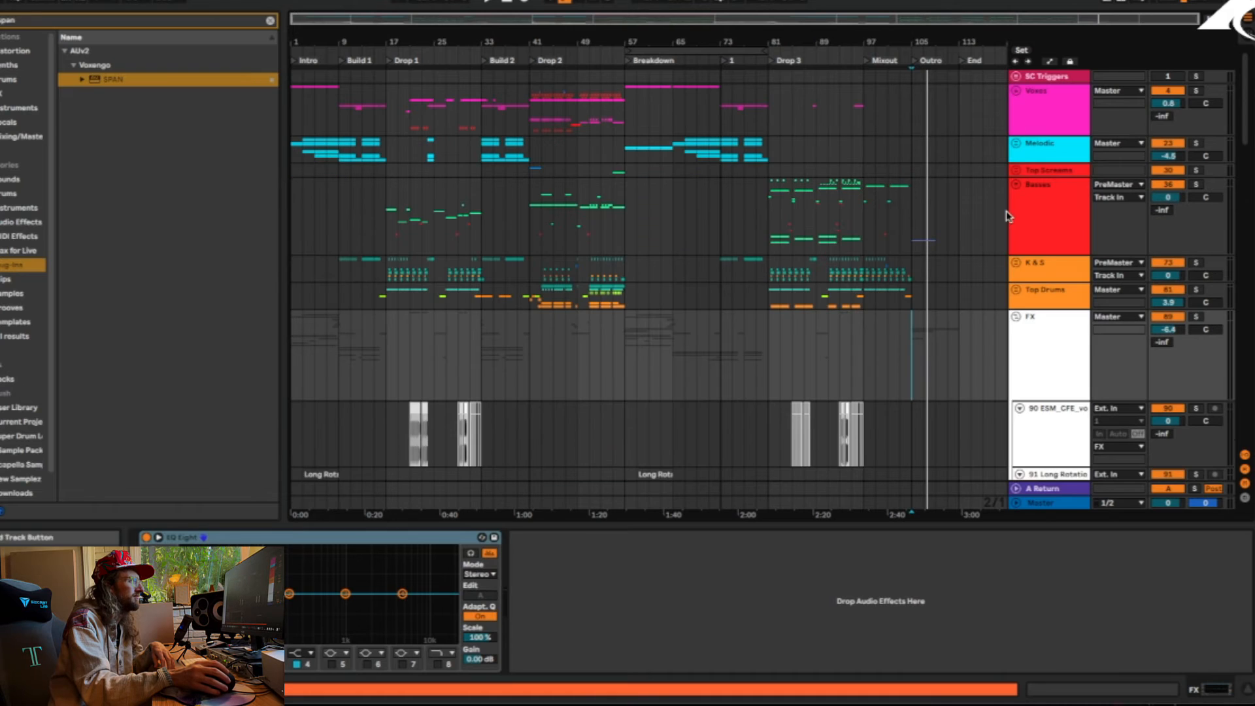
left_click(1015, 316)
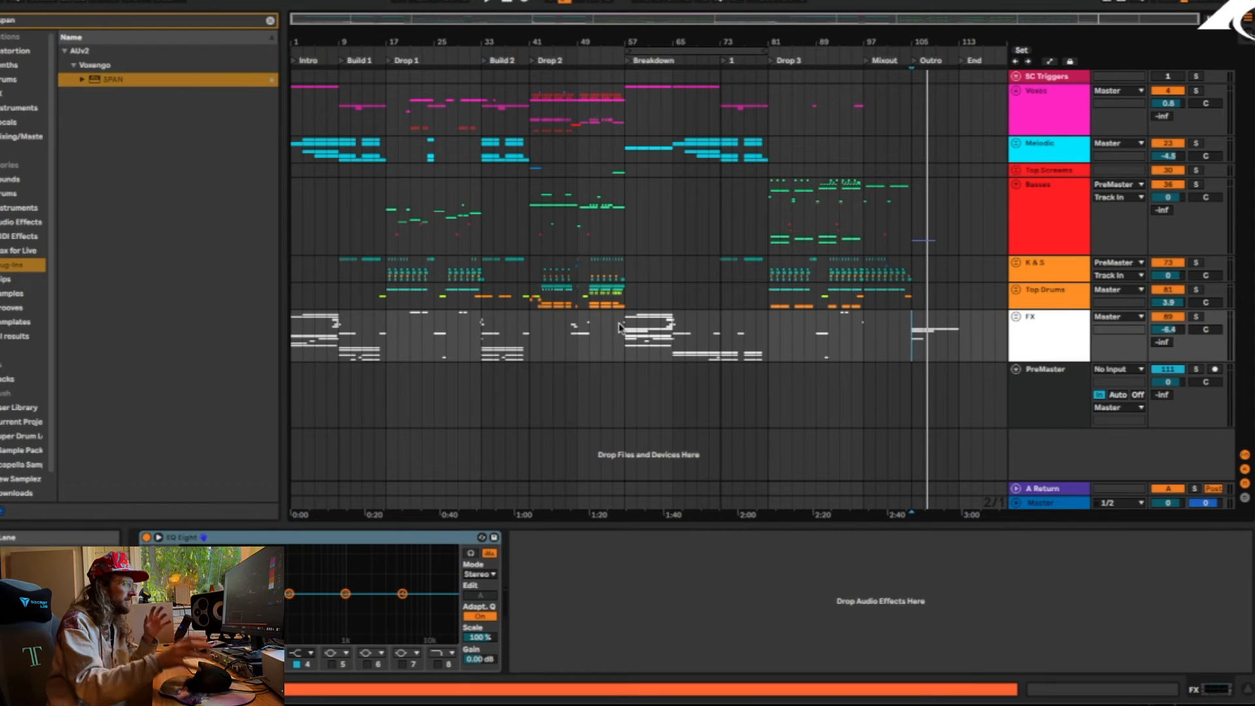
On the Basses group, mark bars 57 to 65 in the Breakdown and the Outro section from bar 105
left_click_drag(626, 209, 672, 209)
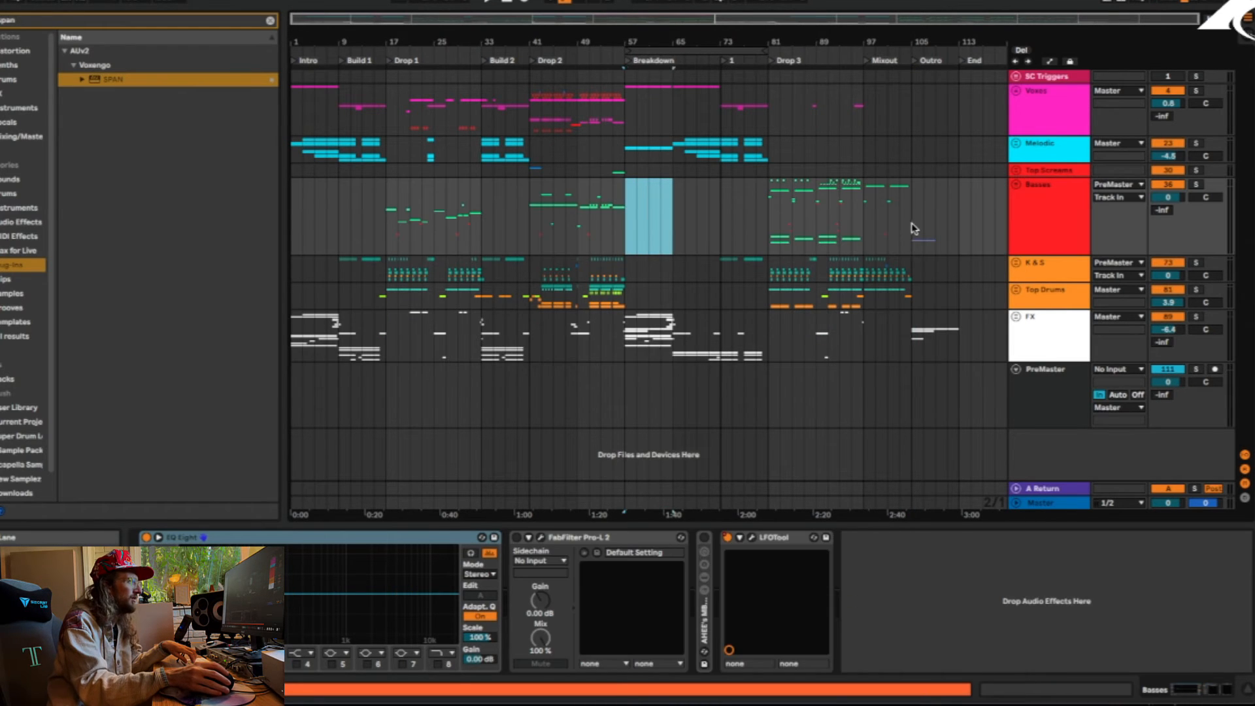
left_click_drag(914, 229, 968, 232)
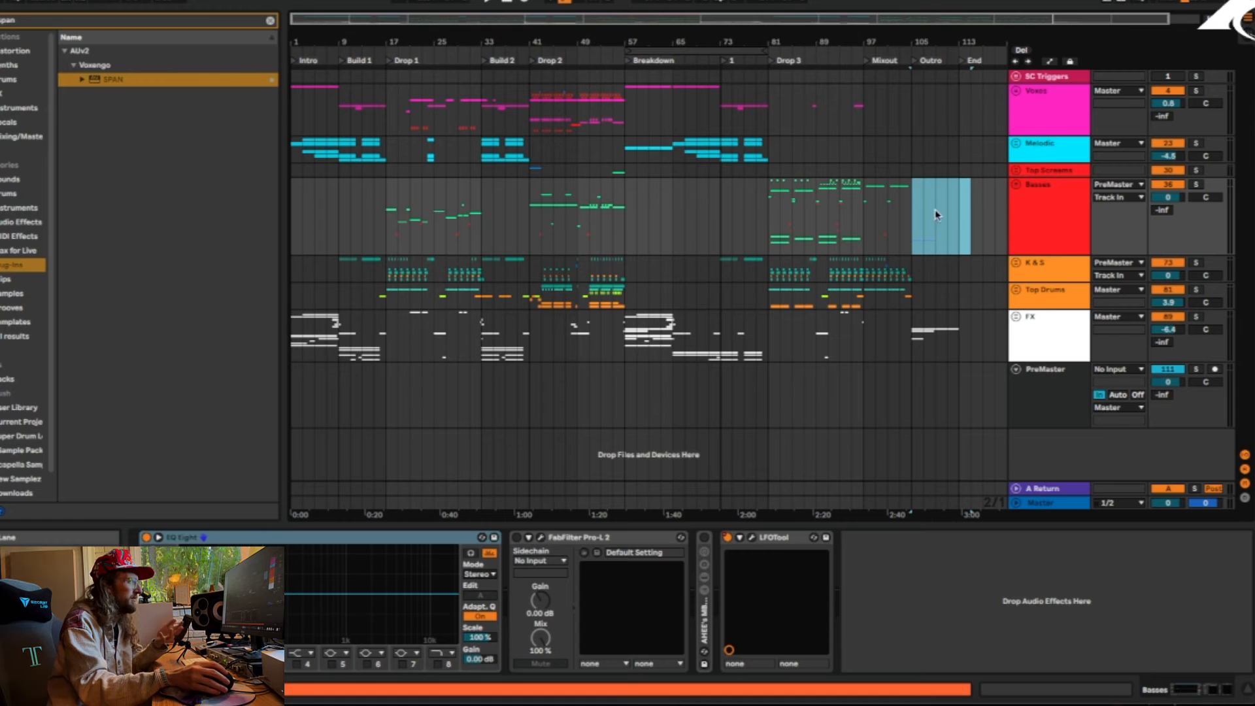
left_click(914, 220)
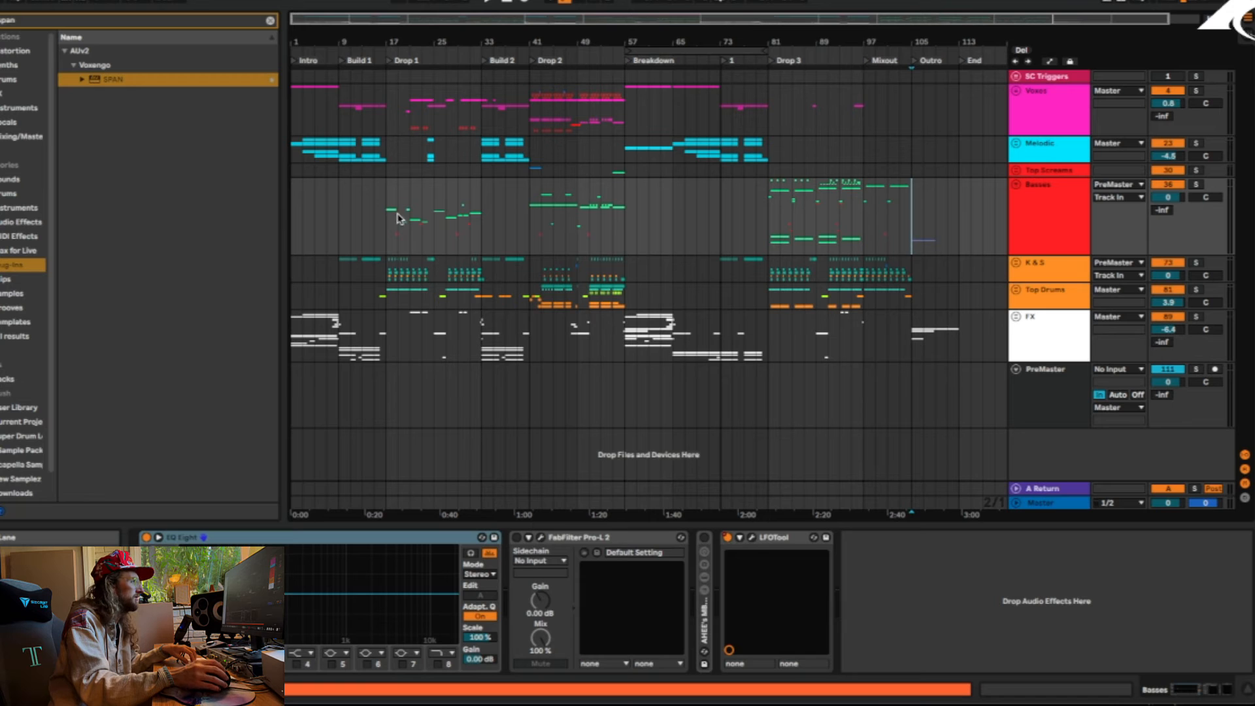
Unfold the Basses group, solo track 52 Main Bug 1 and play its short clip just before bar 30
left_click(1016, 184)
scroll(462, 280, "down", 10)
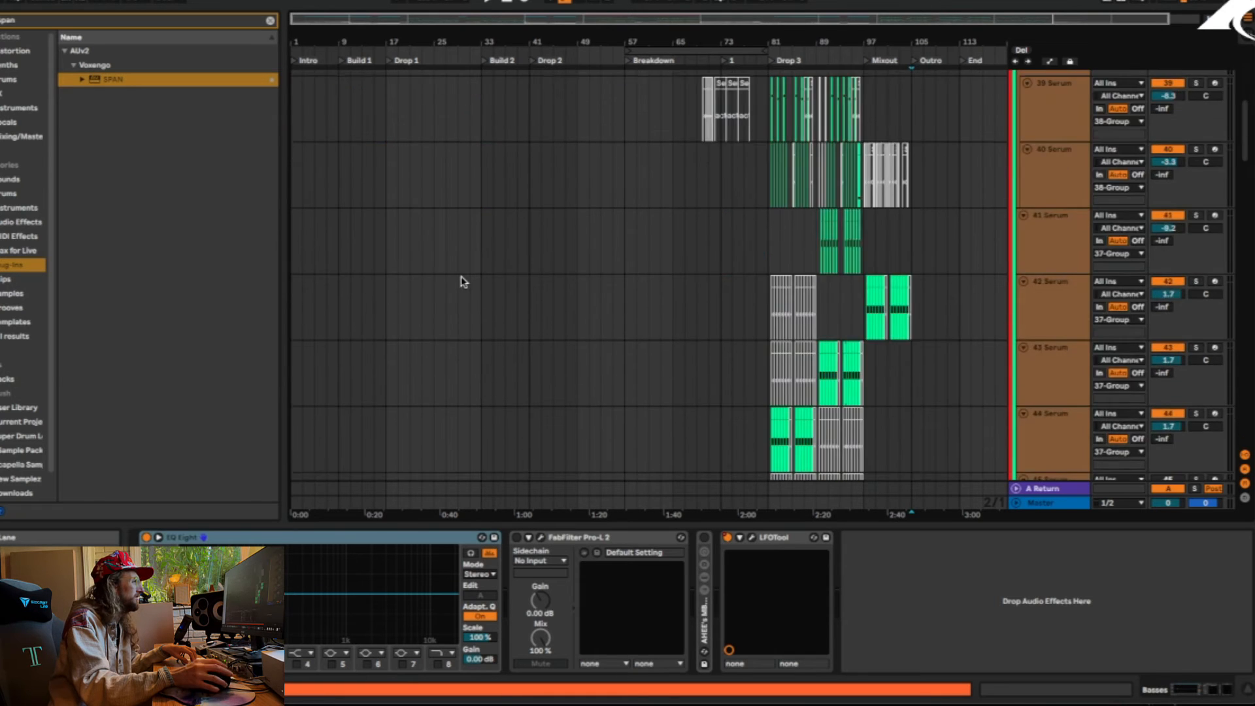
scroll(474, 283, "down", 8)
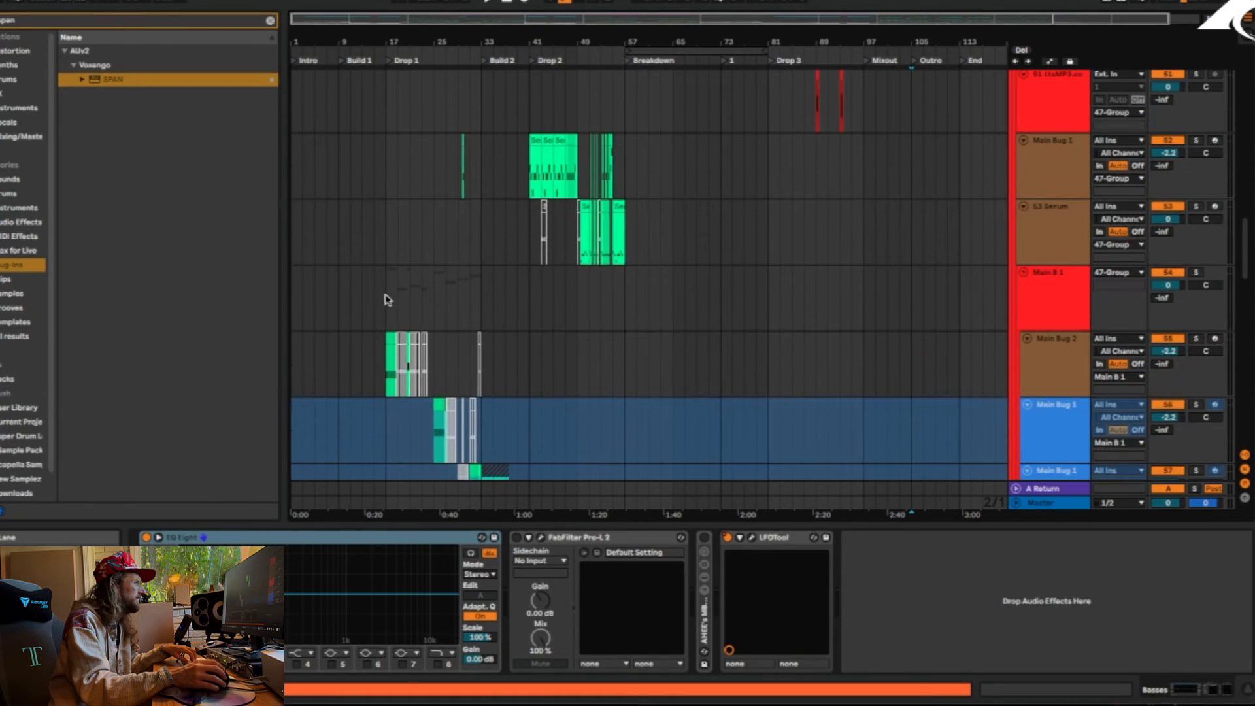
left_click(386, 299)
left_click_drag(433, 24, 433, 46)
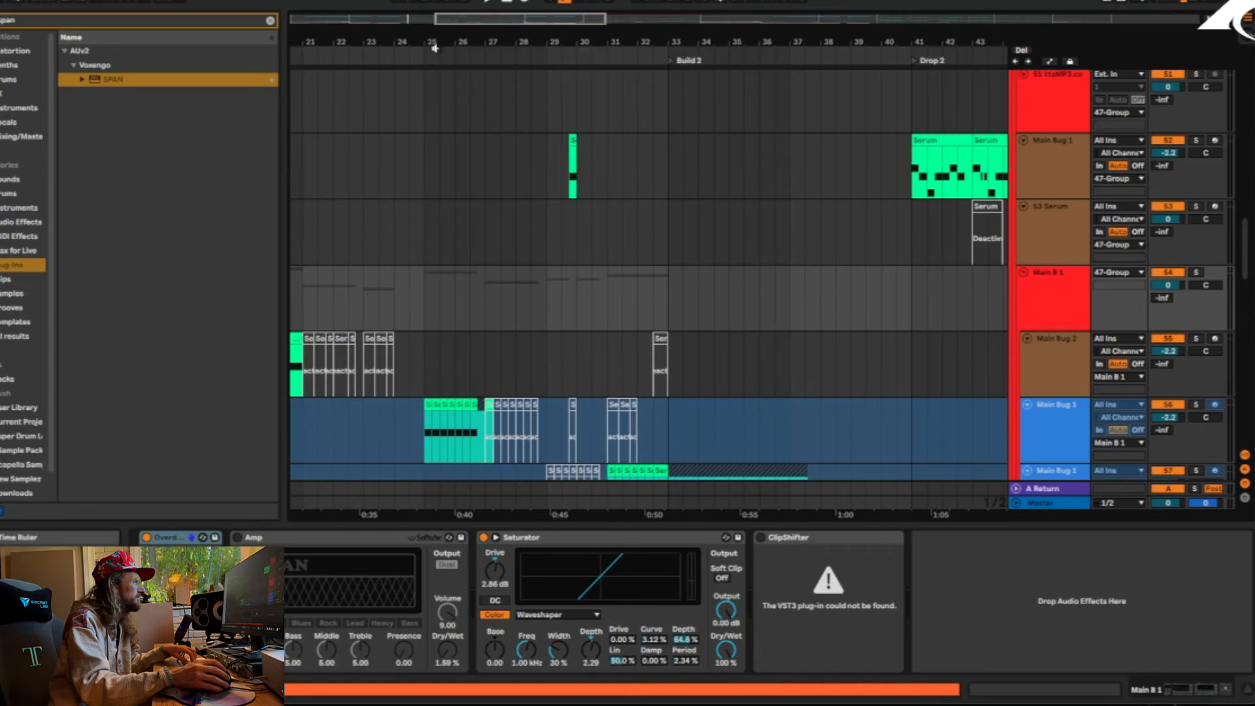
left_click(567, 145)
left_click(1196, 141)
key("space")
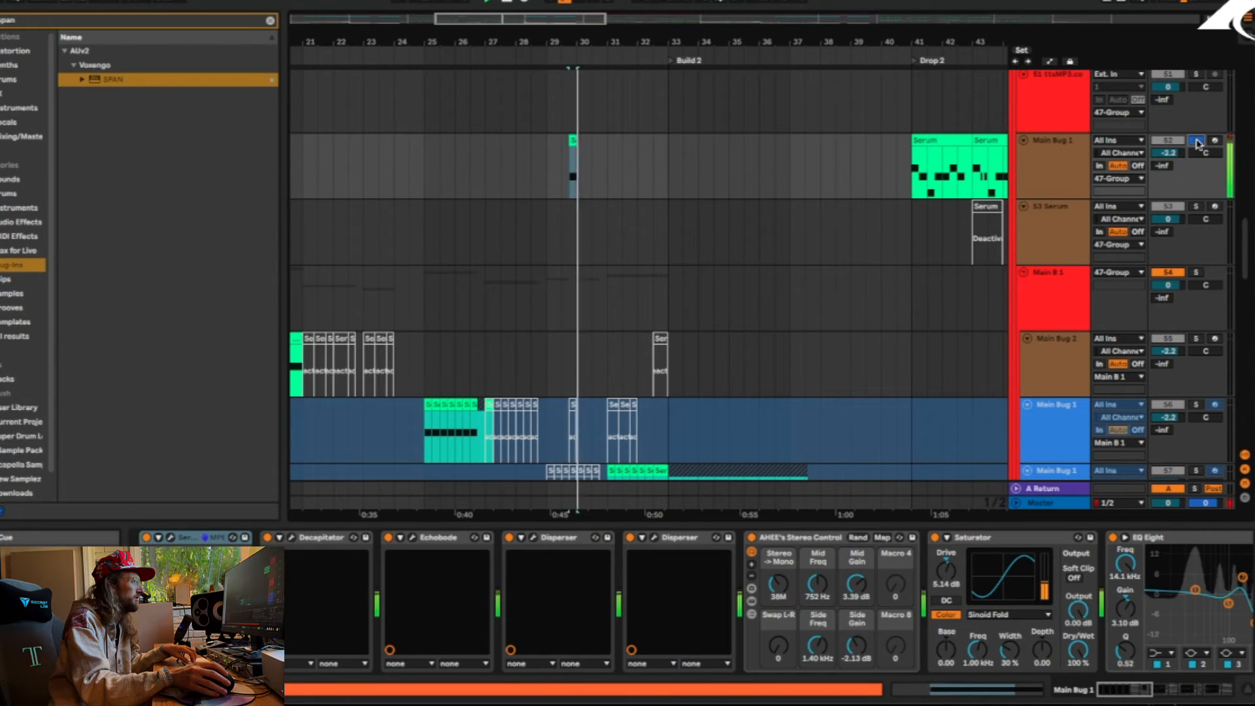
Solo track 62 Serum, play its clip just before bar 23 and unfreeze the track
scroll(510, 294, "down", 8)
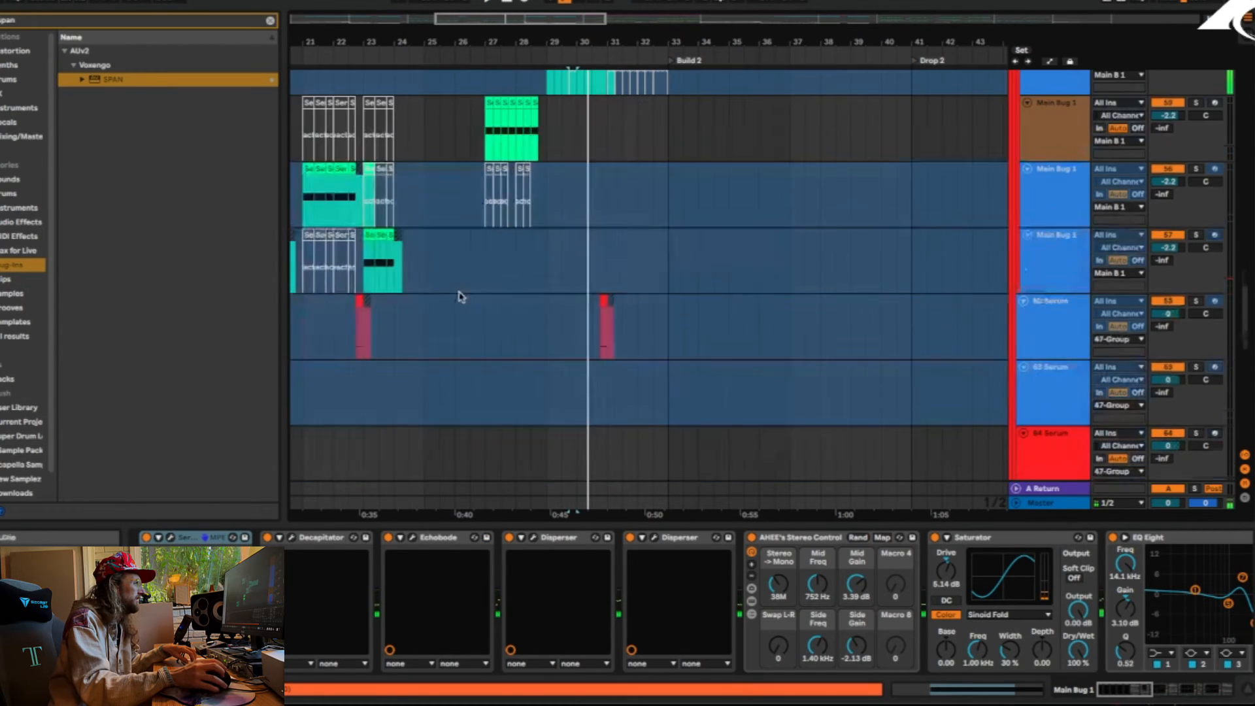
left_click(360, 305)
left_click(1196, 300)
key("space")
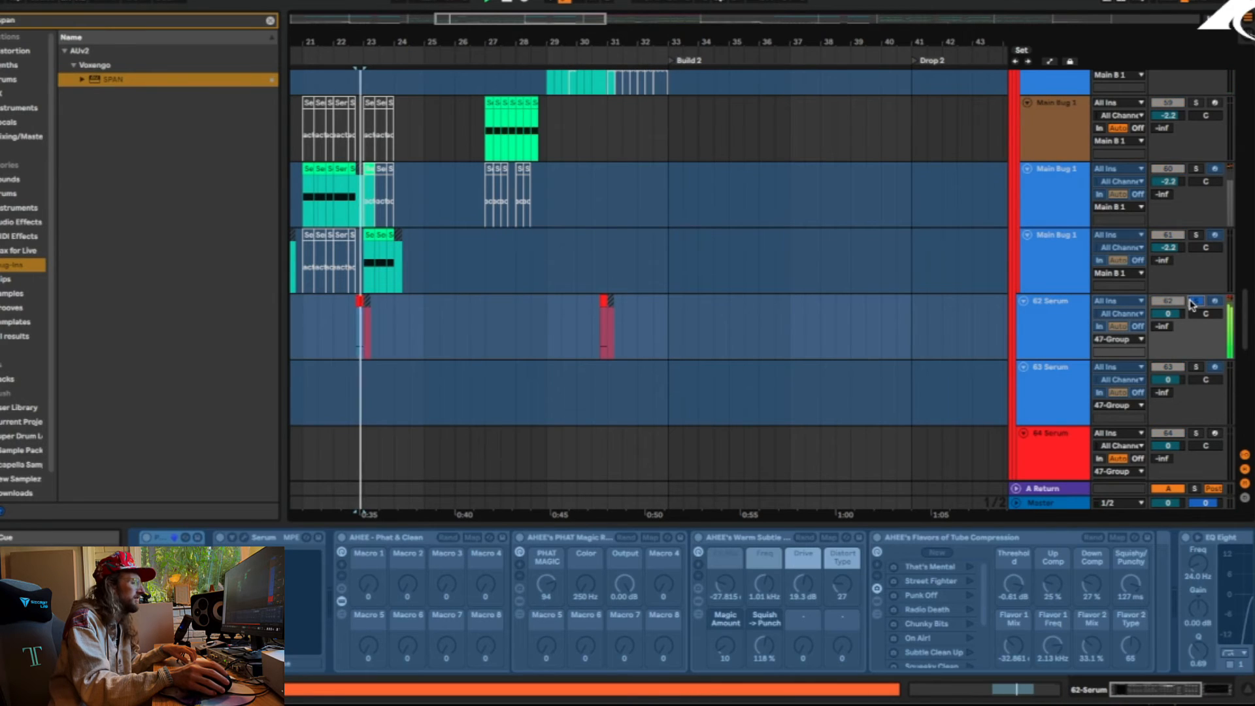
right_click(1068, 320)
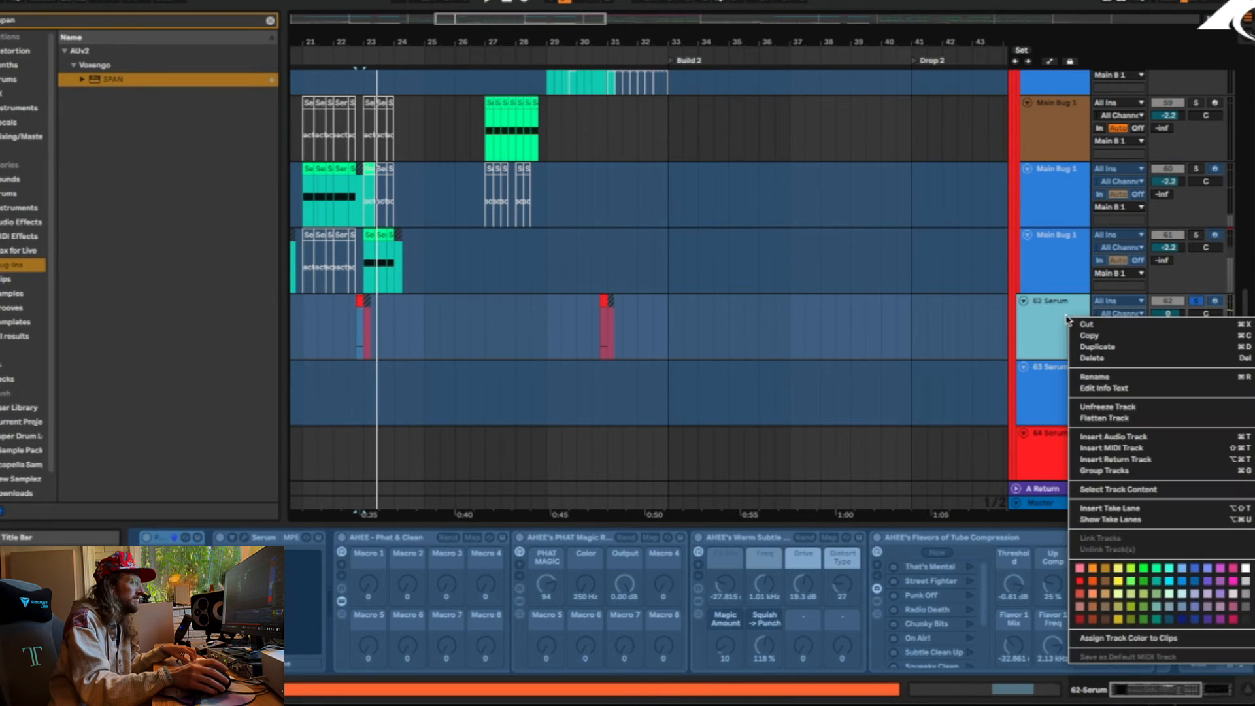
left_click(1119, 407)
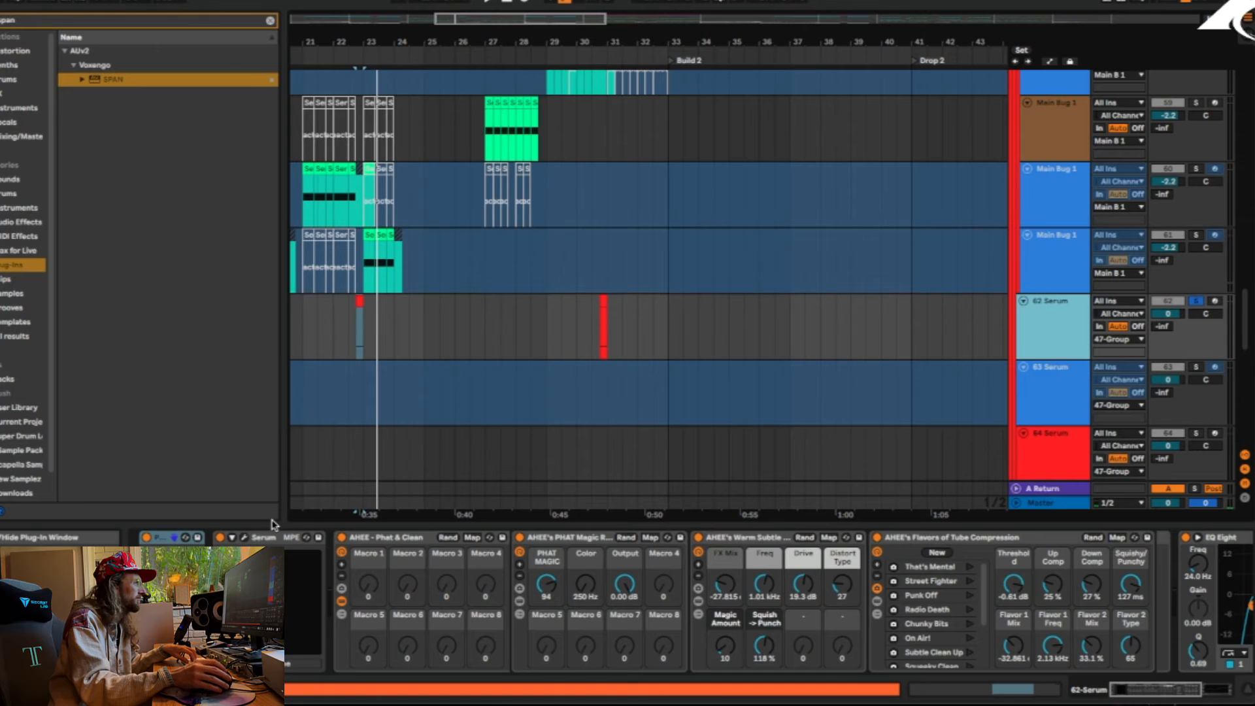
Open the Serum instrument on track 62, play its patch, examine the FX and OSC pages, and close it
left_click(245, 537)
key("space")
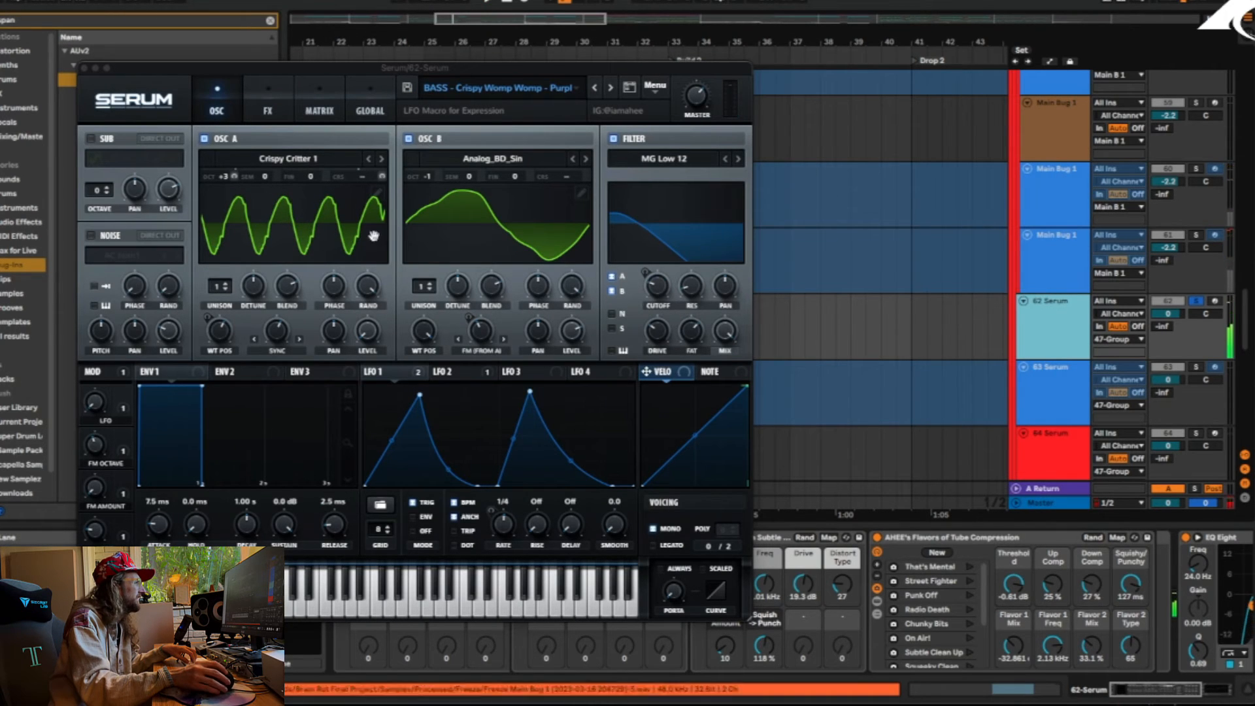
left_click(274, 105)
left_click(222, 107)
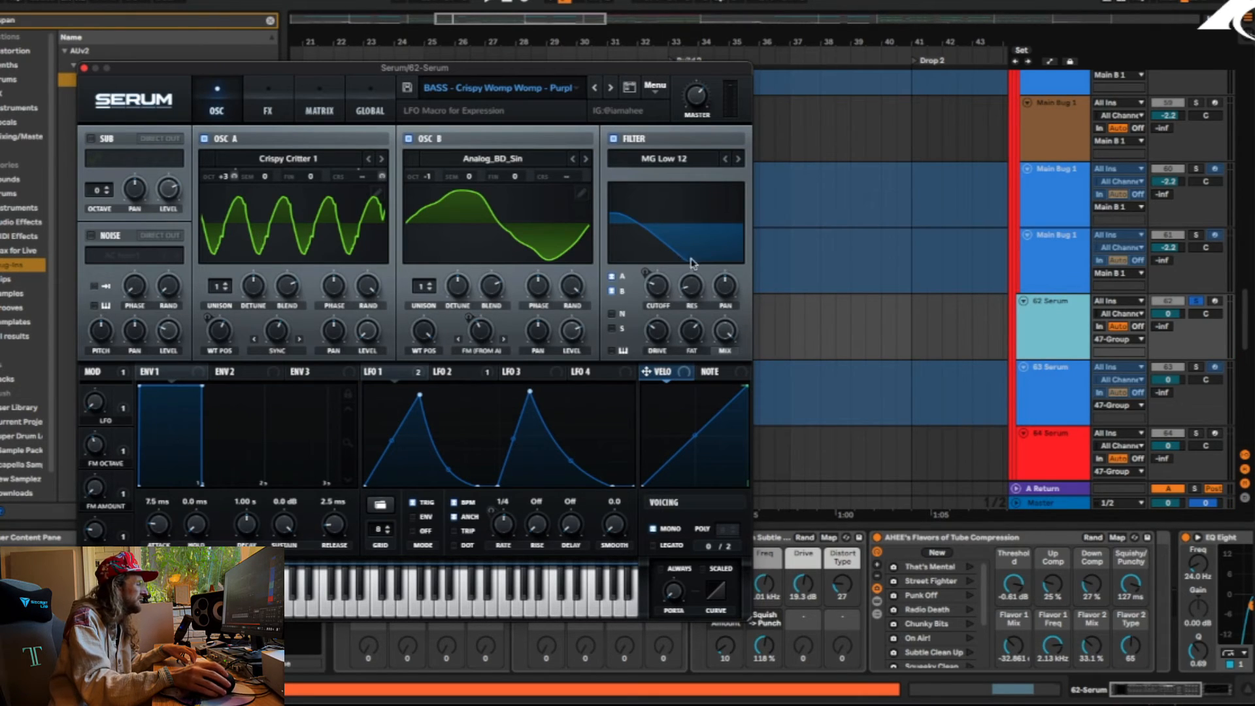
left_click(267, 108)
left_click(222, 109)
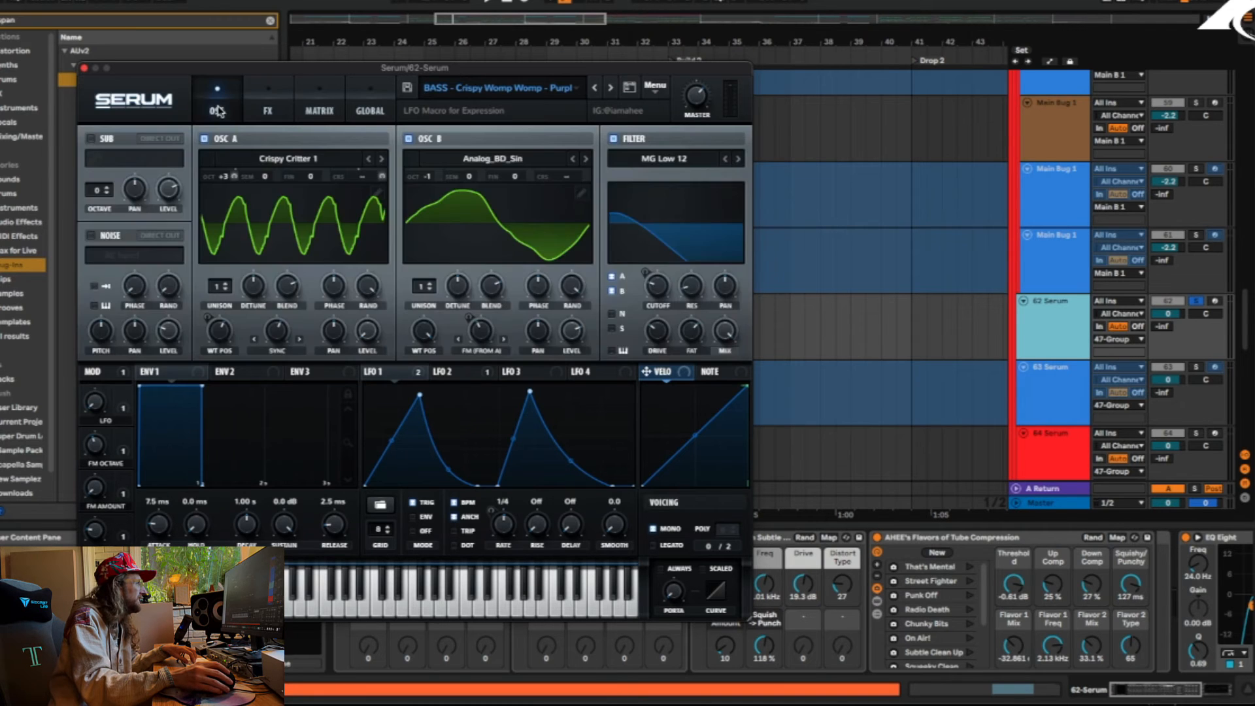
left_click(84, 67)
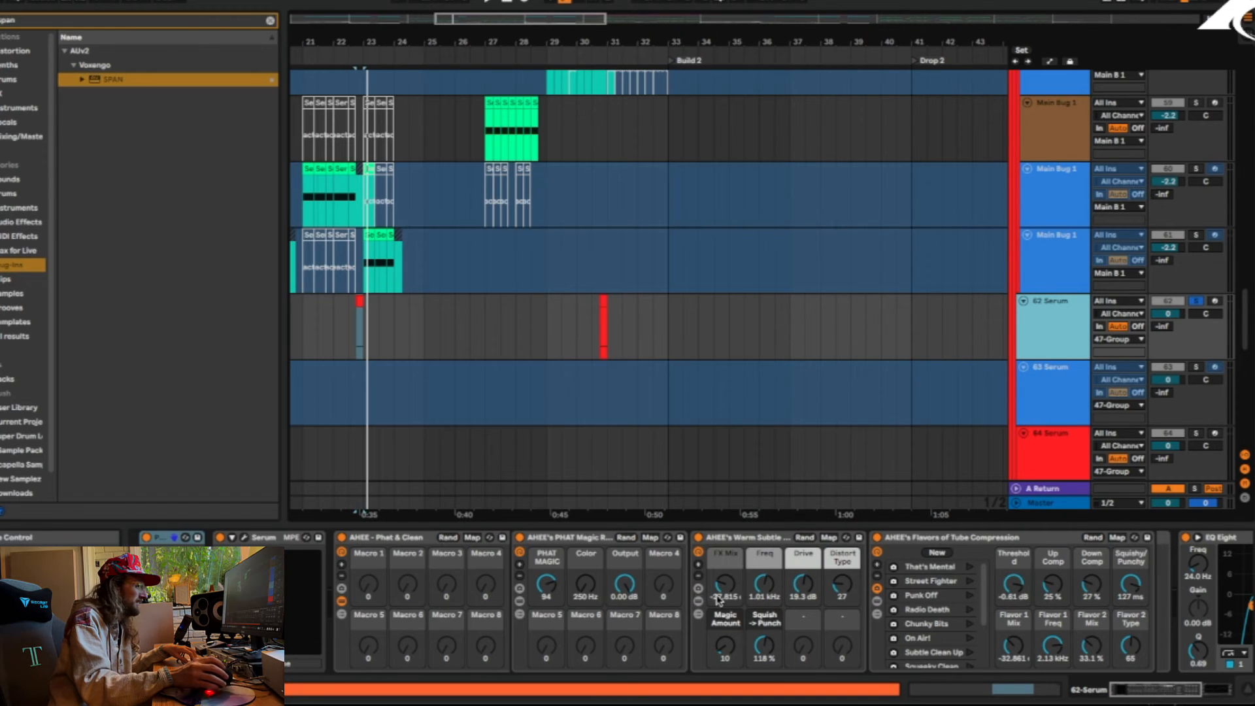
Compare the sound of track 62 with the AHEE - Phat & Clean rack switched off and on
mouse_move(1120, 689)
left_mouse_down()
mouse_move(1169, 693)
mouse_move(1138, 692)
left_mouse_up()
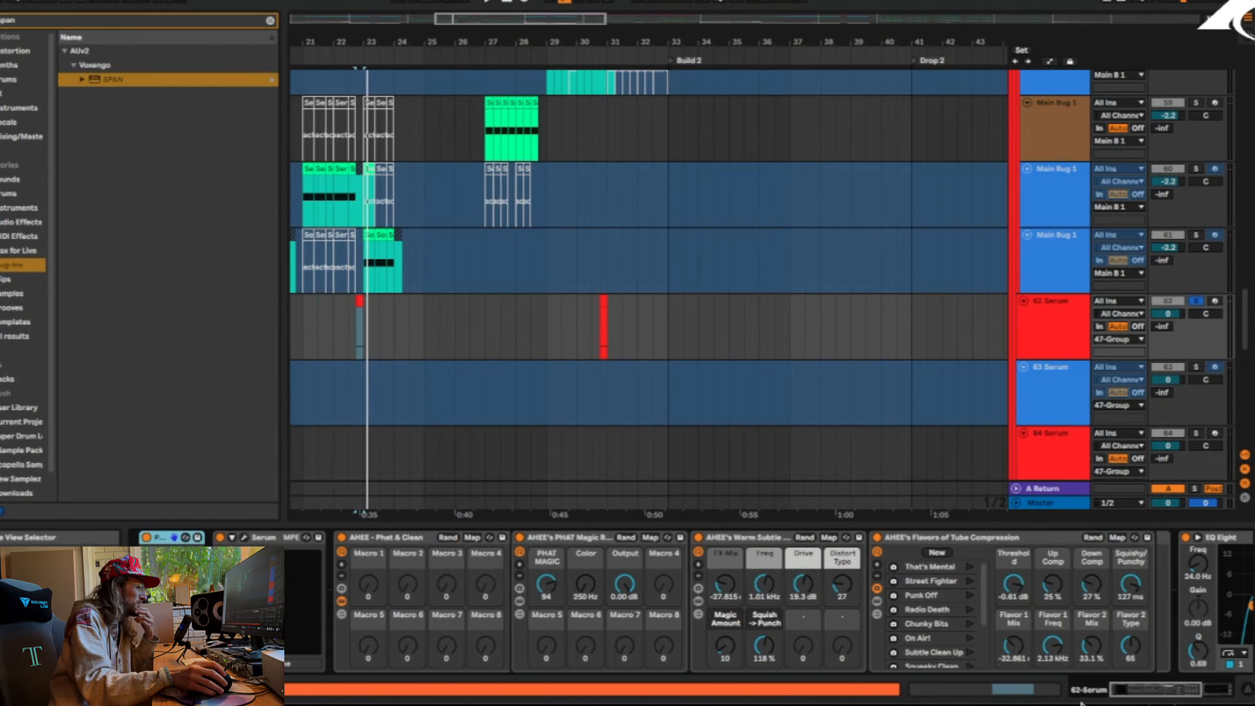
left_click(341, 537)
key("space")
left_click(341, 538)
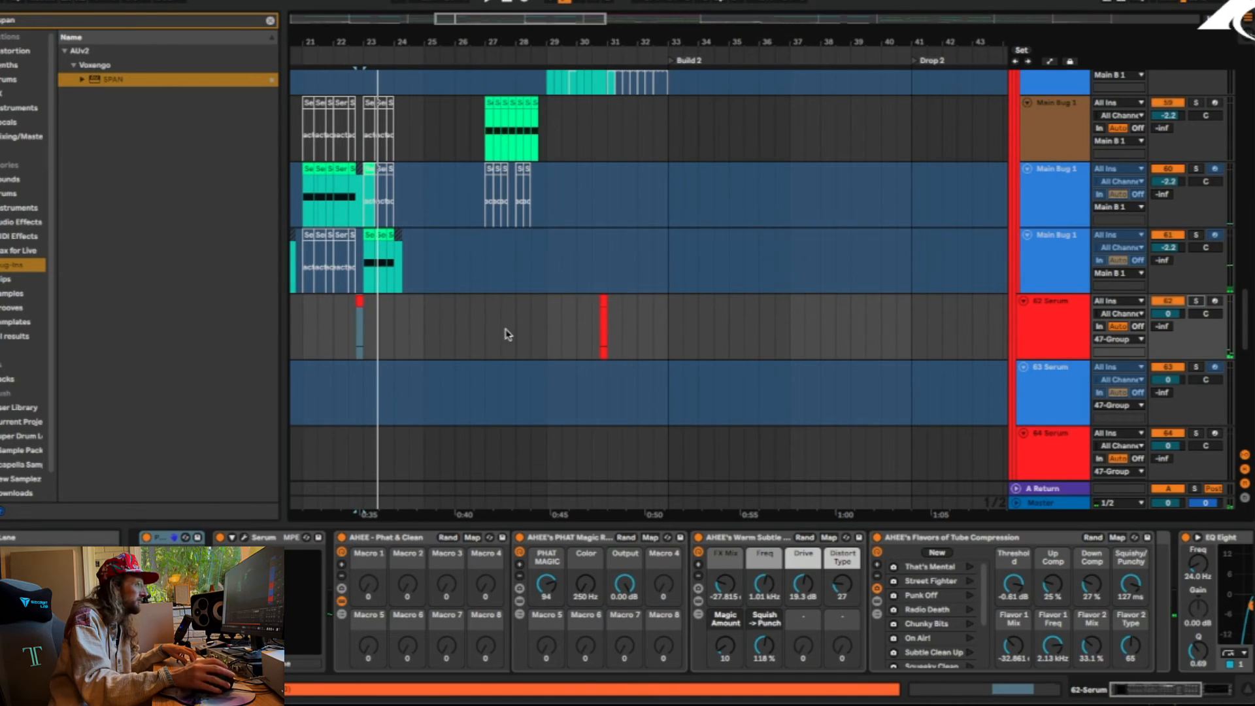
Examine the Main Bug 1 clips at bars 25 and 29 and show the whole arrangement
scroll(395, 381, "up", 3)
scroll(395, 382, "up", 2)
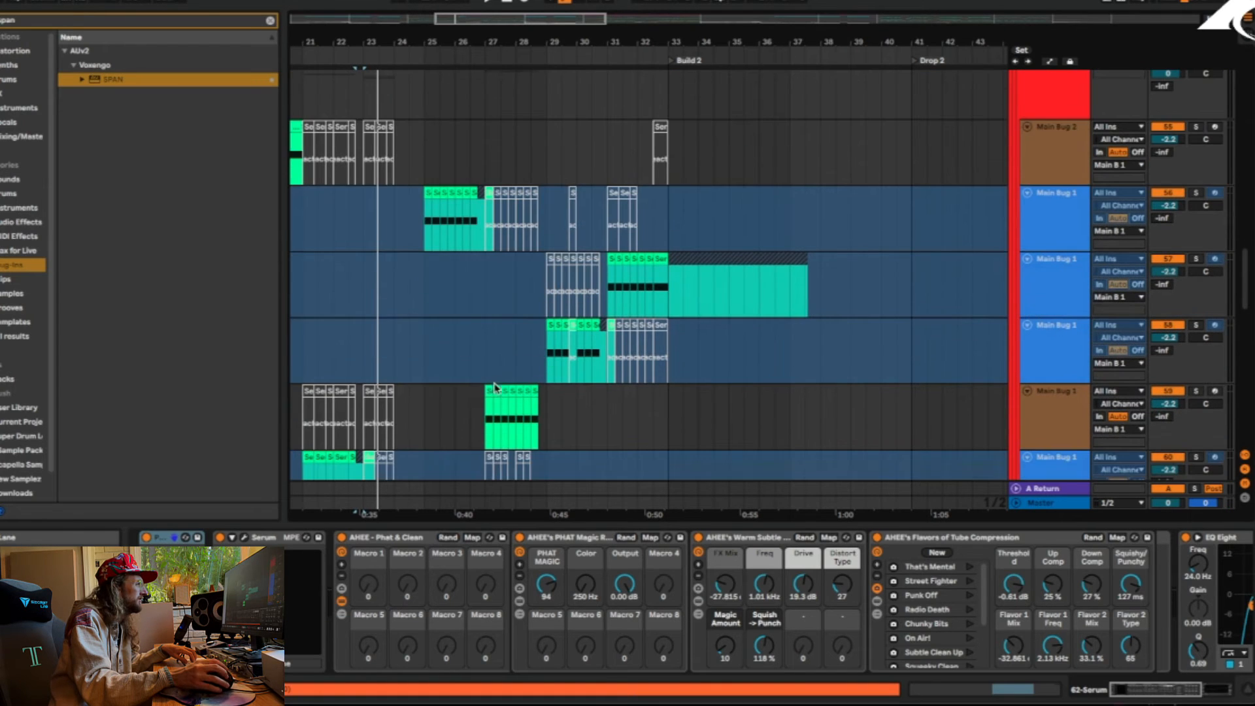
left_click(422, 239)
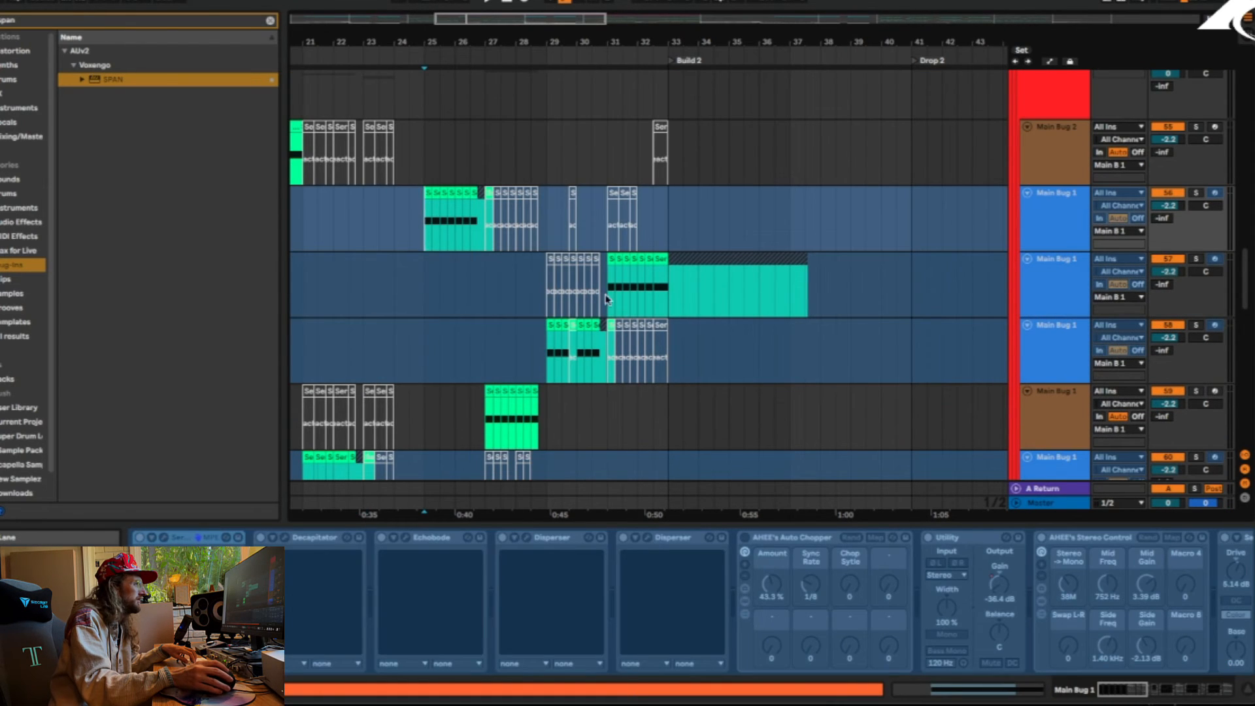
left_click(554, 338)
mouse_move(712, 34)
left_mouse_down()
mouse_move(316, 25)
mouse_move(483, 22)
left_mouse_up()
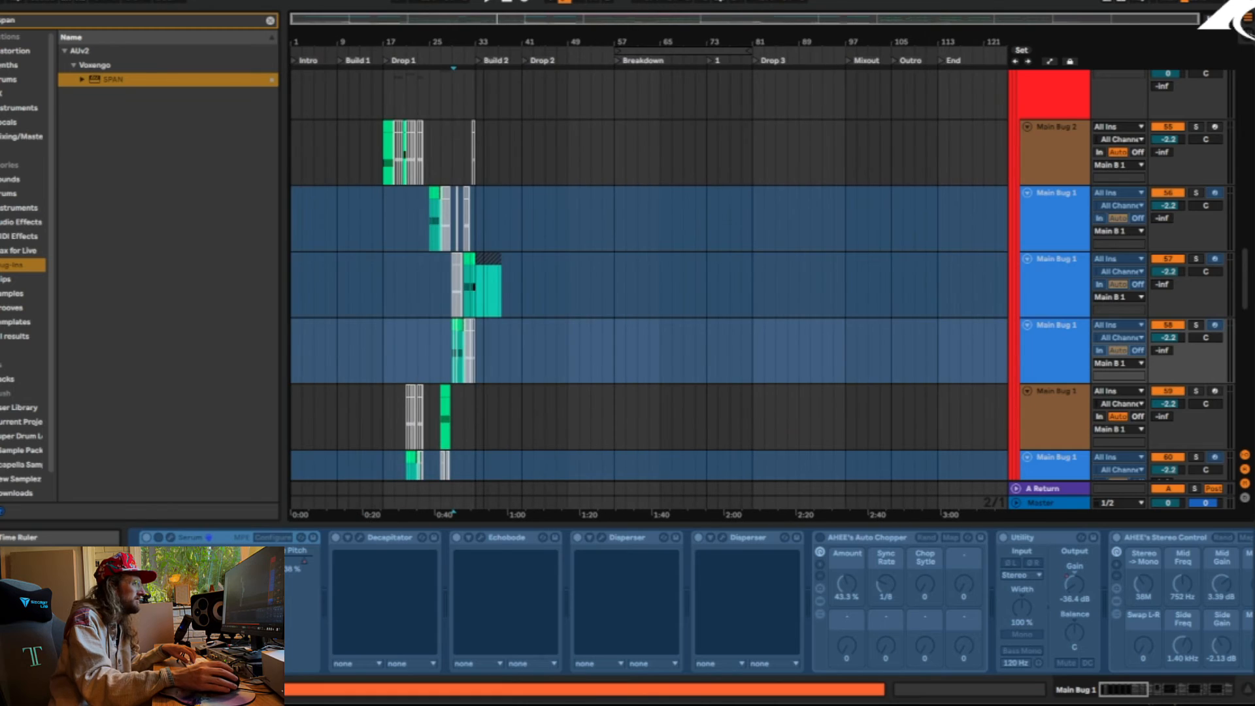
Solo 47 Group and play it from the start of Drop 3 at bar 81
scroll(917, 321, "up", 10)
scroll(829, 327, "down", 2)
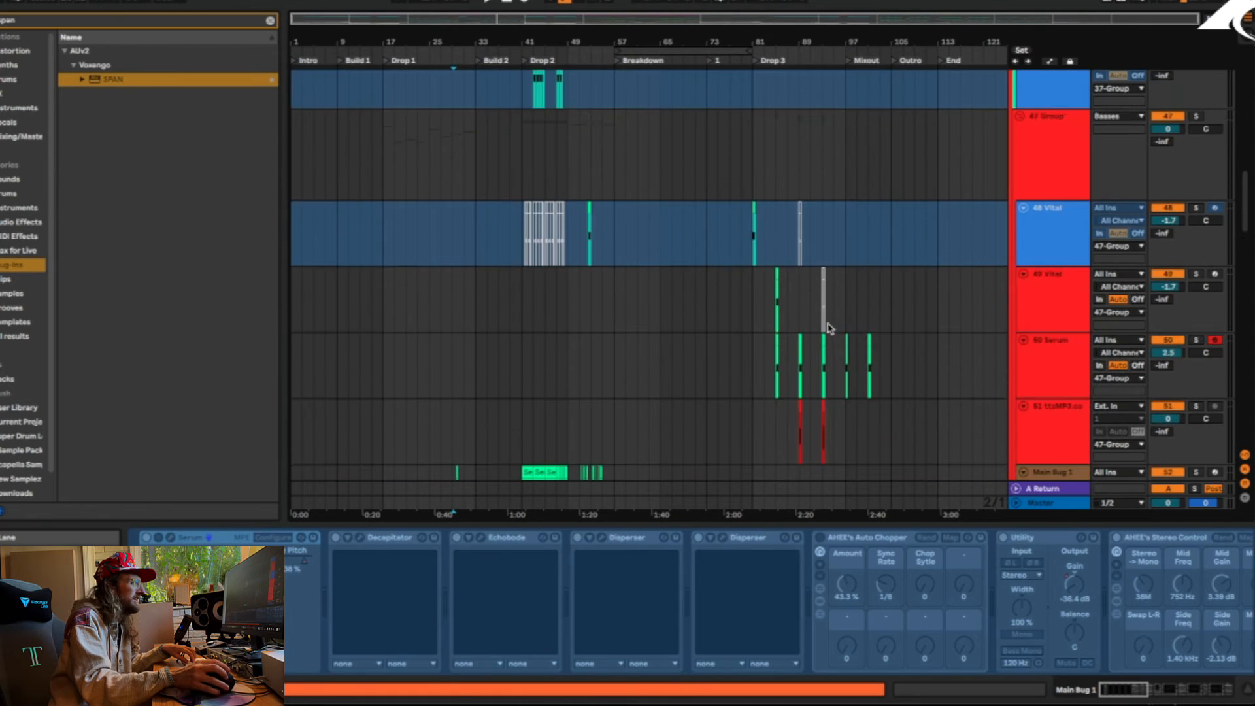
left_click(752, 160)
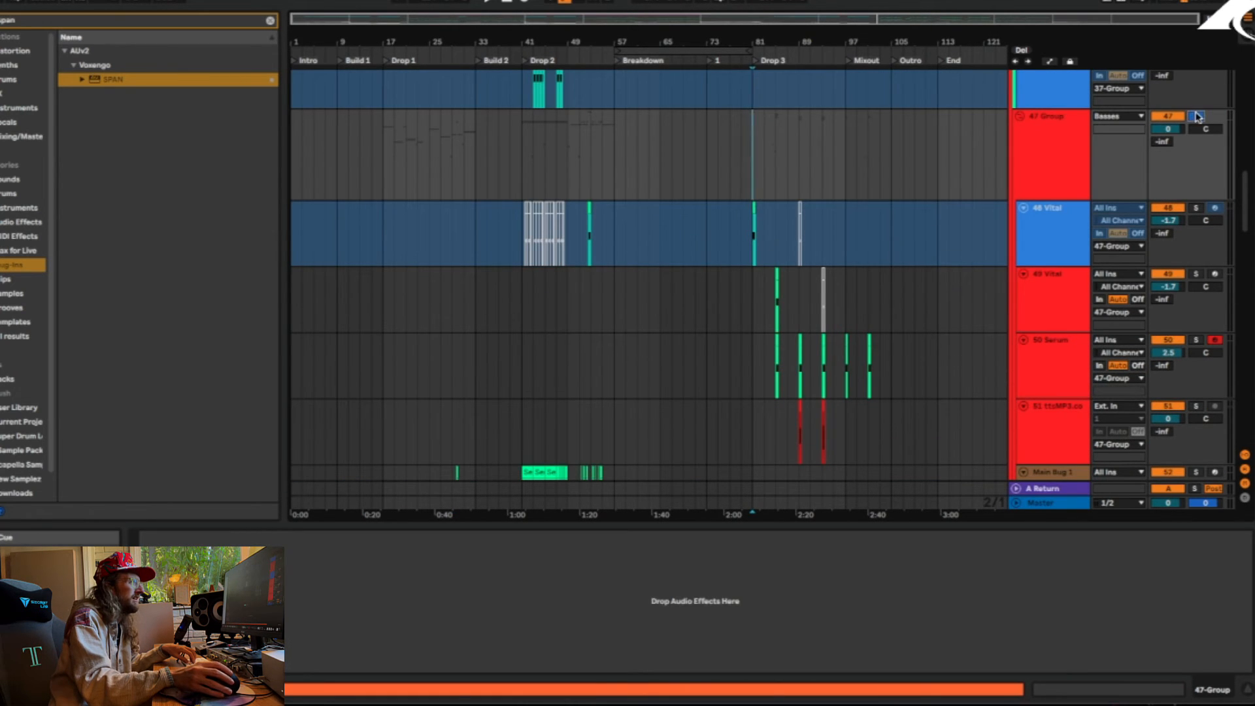
left_click(1196, 118)
left_click_drag(805, 43, 698, 143)
key("space")
Solo track 48 Vital within 47 Group and unfreeze it
scroll(521, 297, "up", 10)
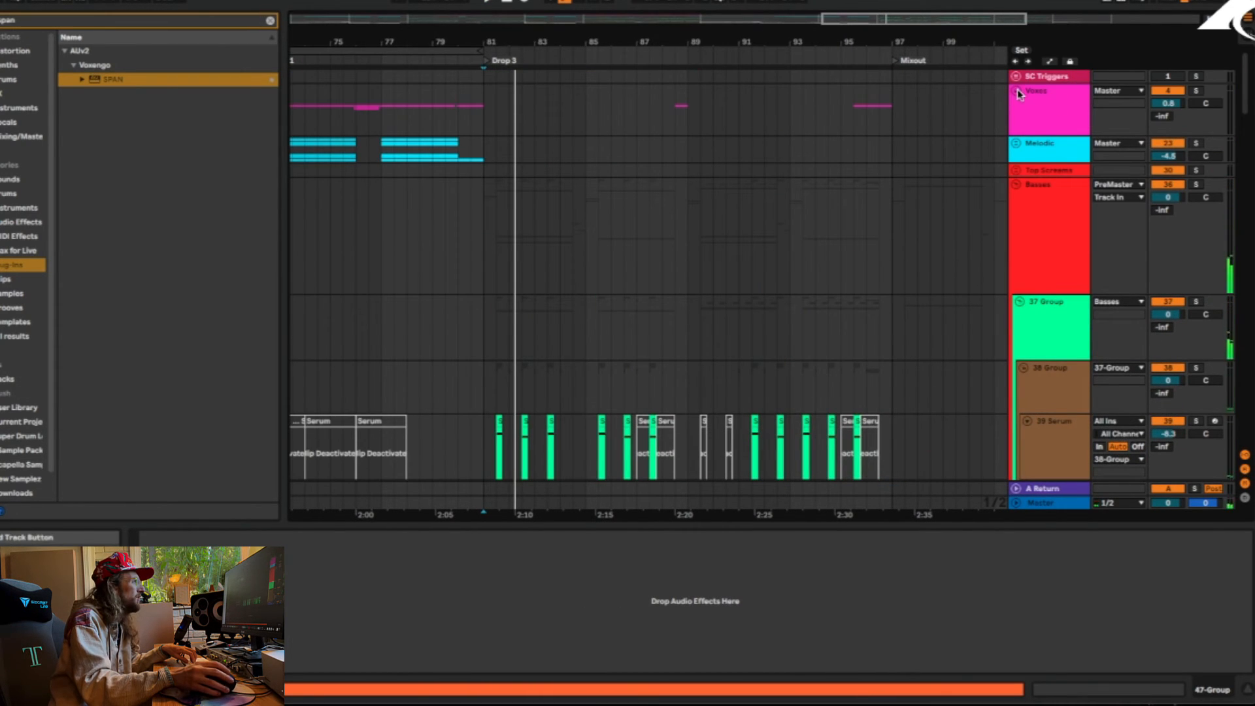
scroll(1000, 178, "down", 3)
scroll(719, 311, "down", 8)
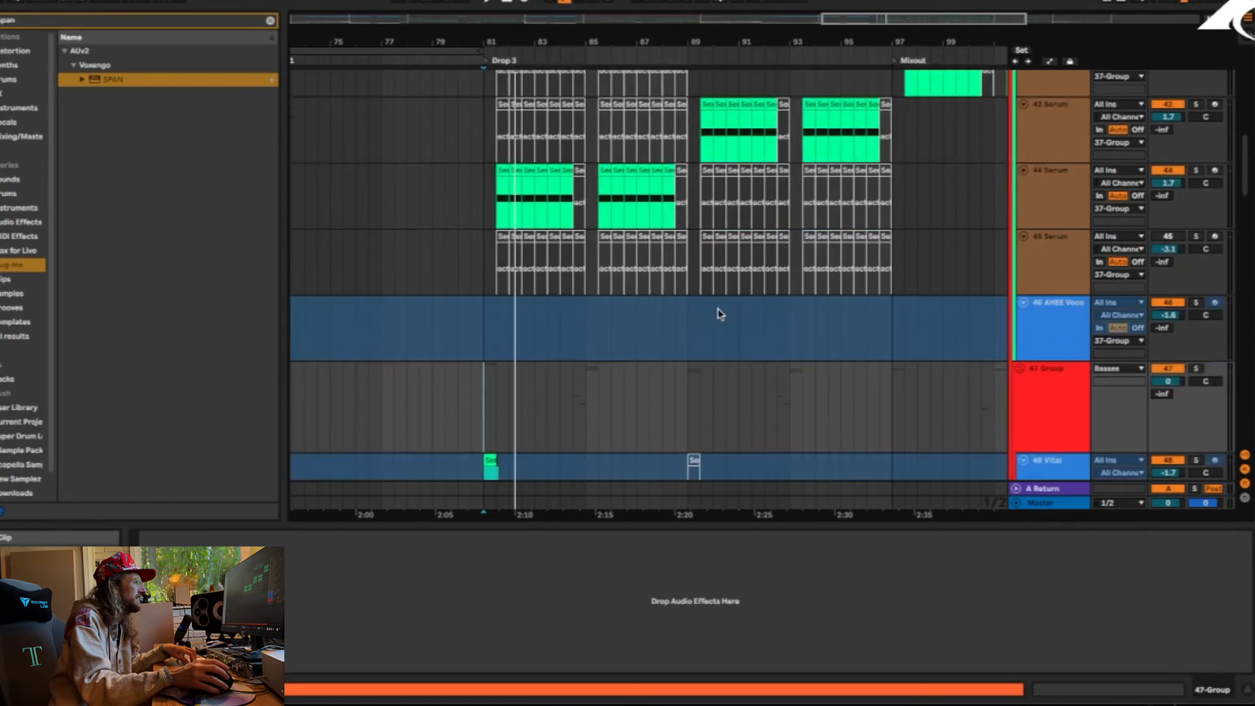
left_click(1194, 339)
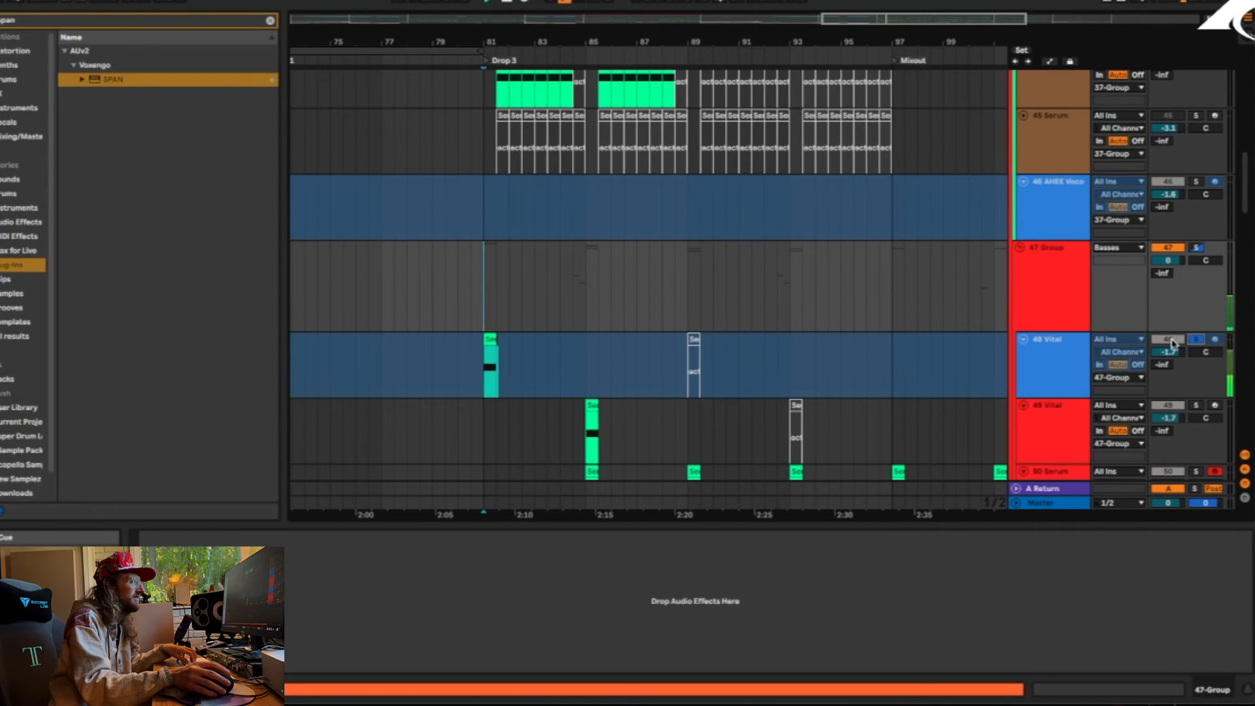
left_click(1051, 356)
right_click(1030, 346)
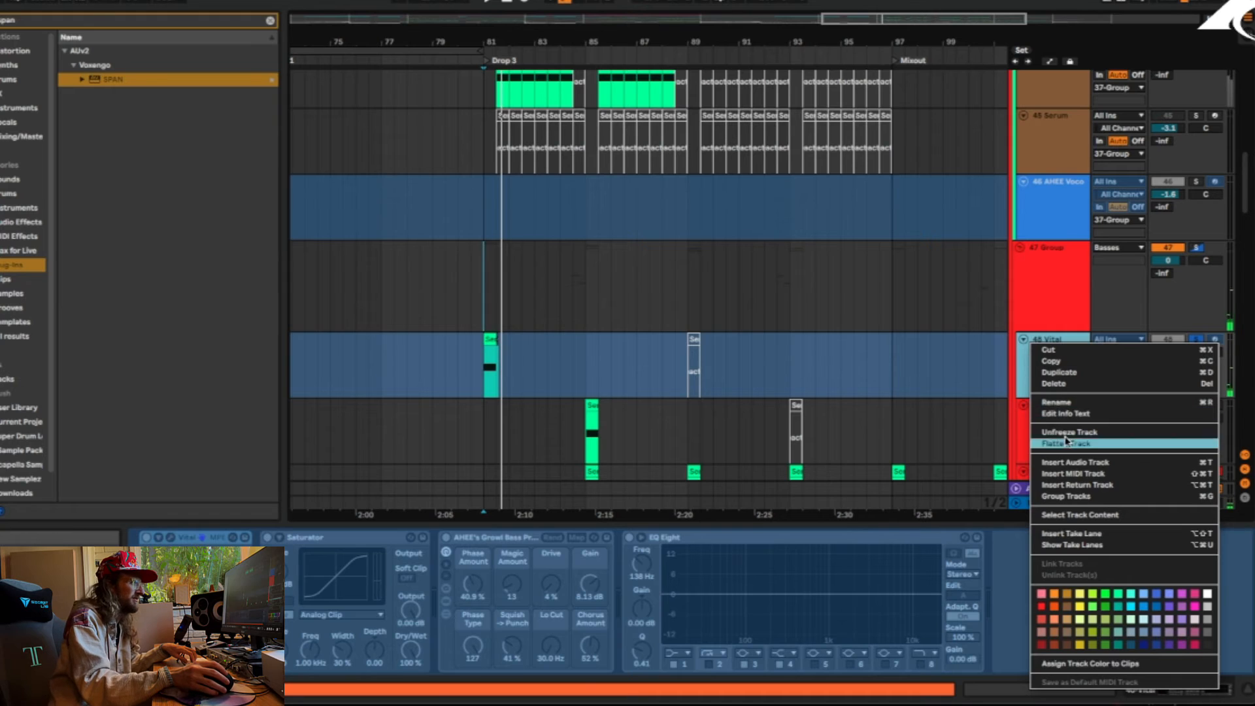
left_click(545, 474)
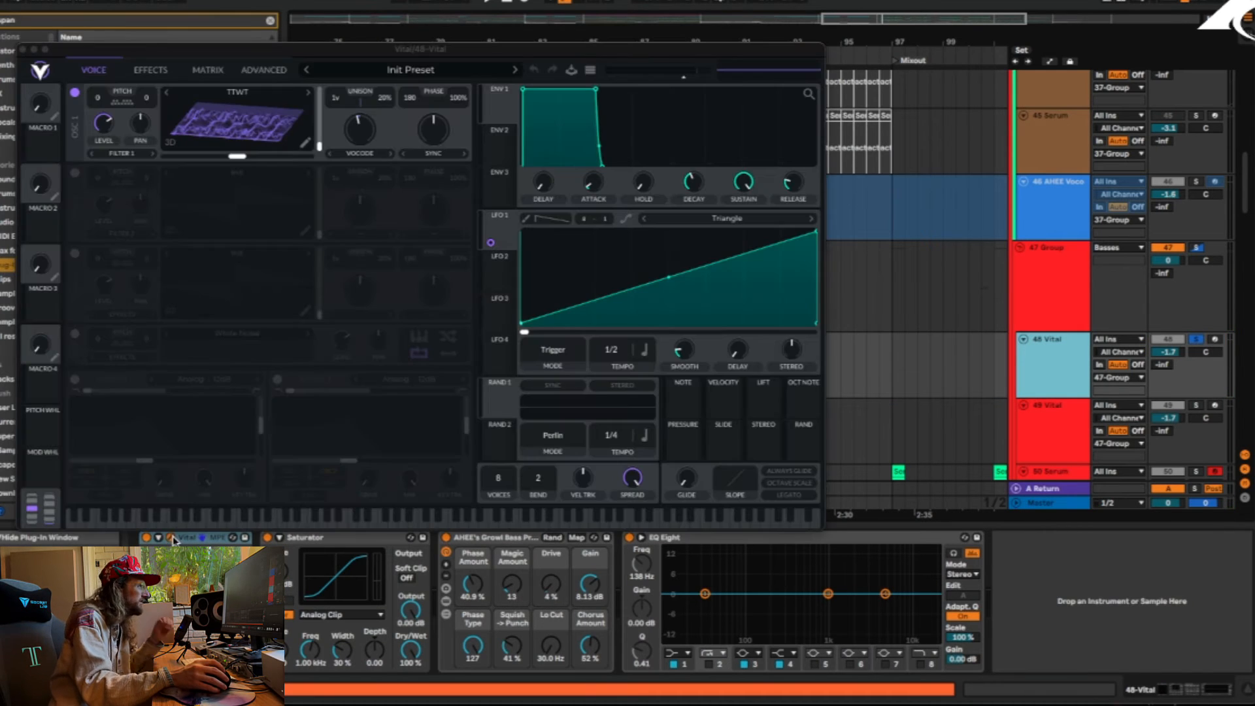
Generate a text-to-wavetable in oscillator 2 of the 48 Vital patch and switch that oscillator on
left_click(170, 537)
right_click(259, 208)
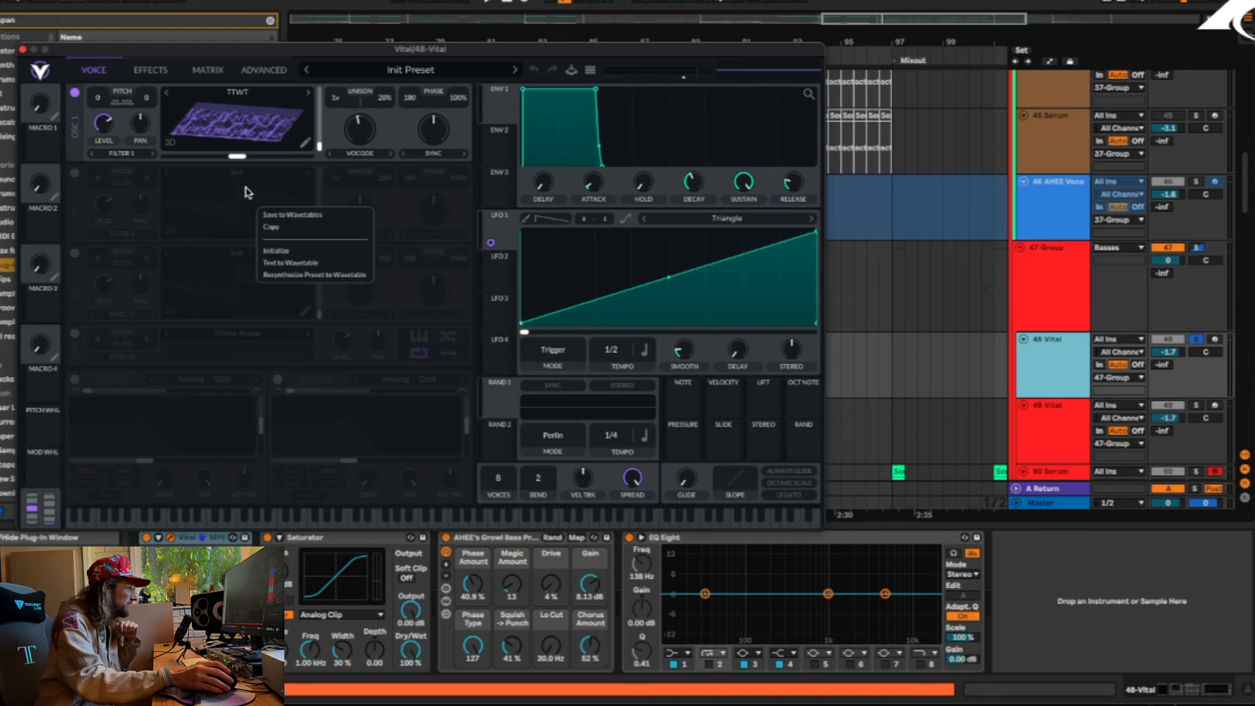
left_click(300, 264)
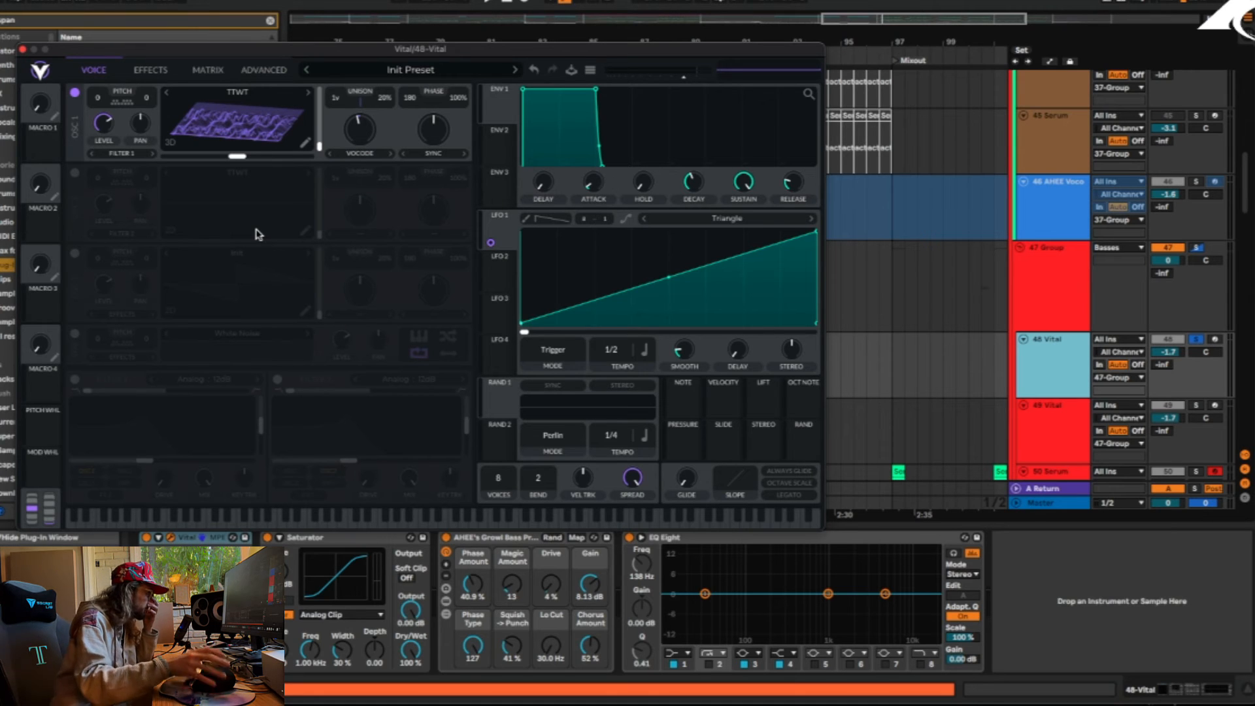
left_click(75, 173)
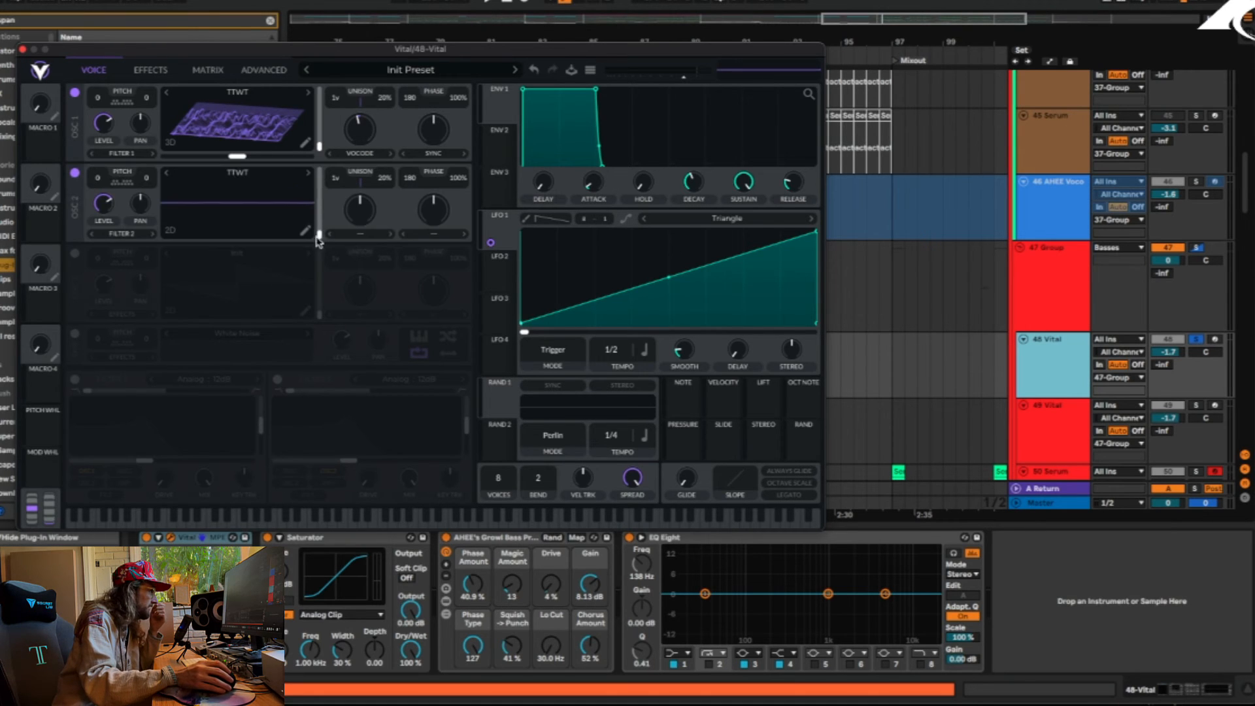
Scan oscillator 2's wavetable frames, show it in 3D, return to the first frame and switch the oscillator off
mouse_move(319, 237)
left_mouse_down()
mouse_move(317, 211)
mouse_move(300, 223)
left_mouse_up()
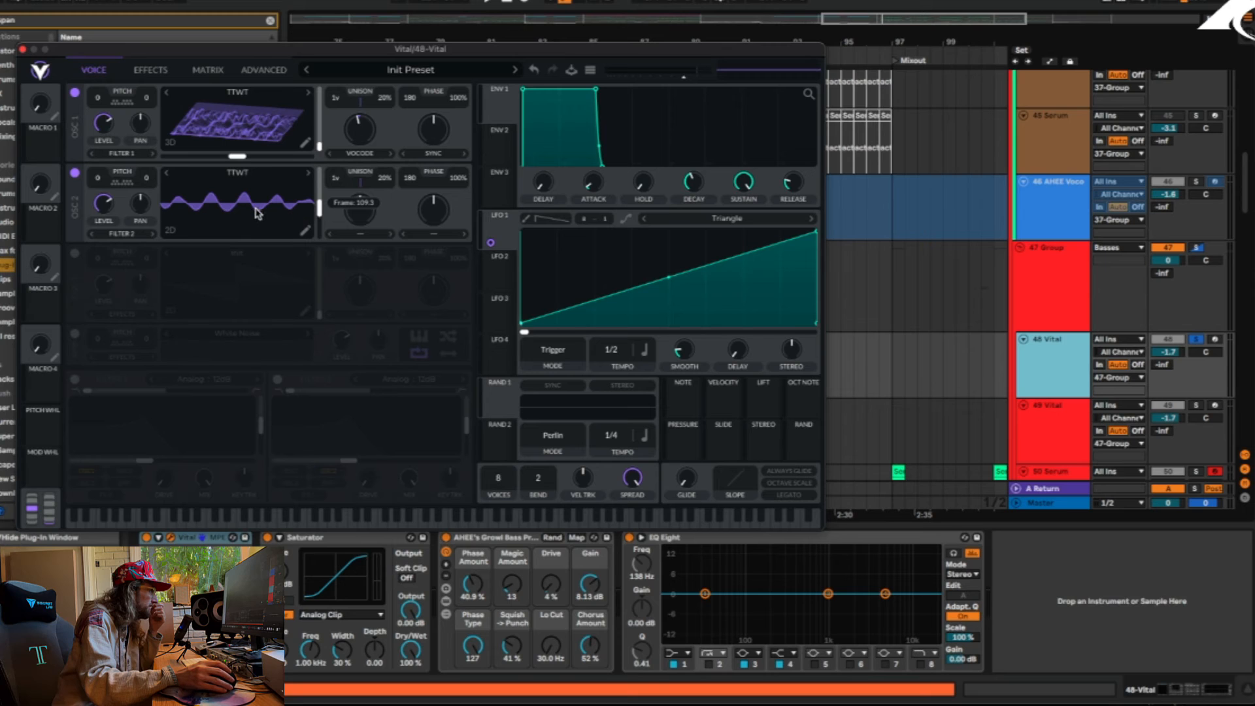
left_click(169, 231)
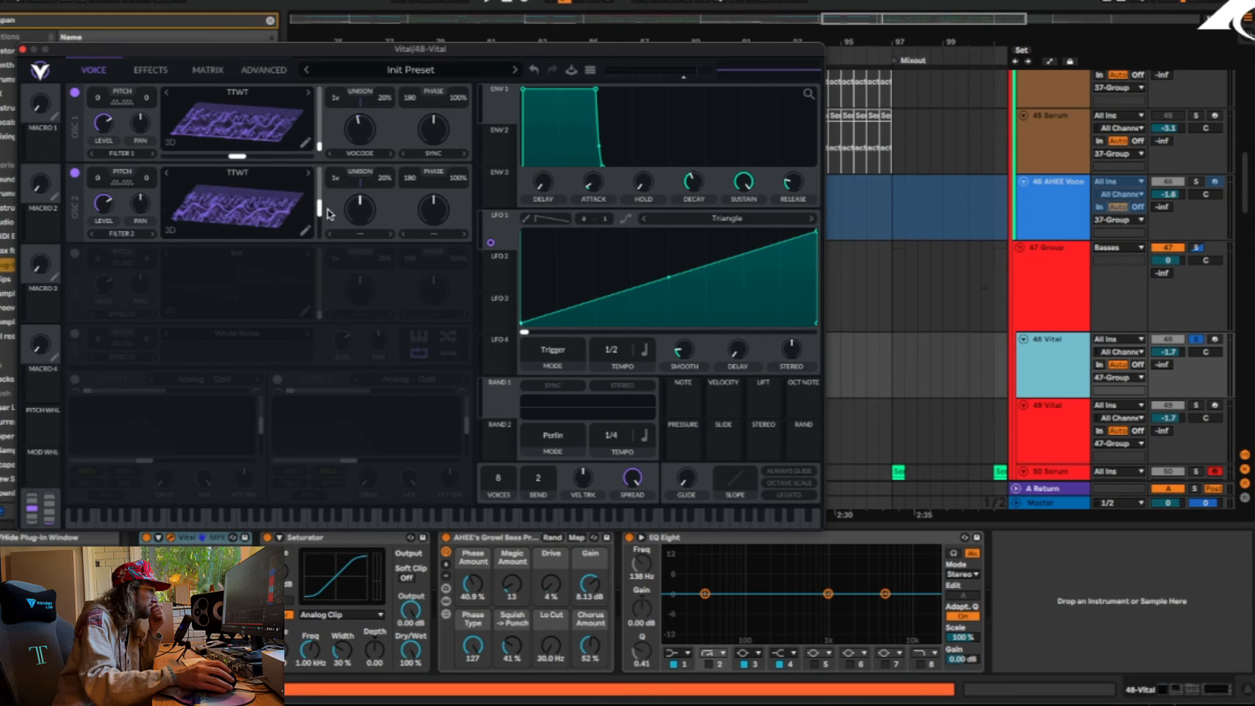
mouse_move(320, 214)
left_mouse_down()
mouse_move(317, 200)
mouse_move(319, 237)
left_mouse_up()
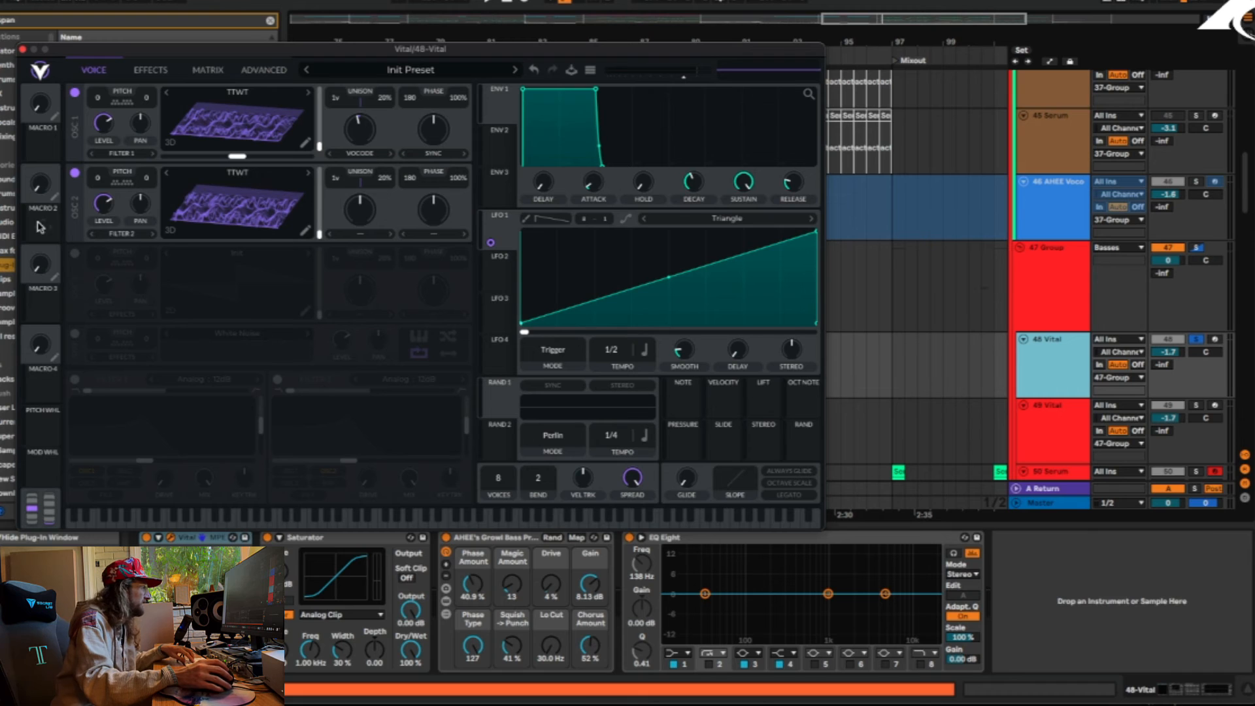
left_click(73, 175)
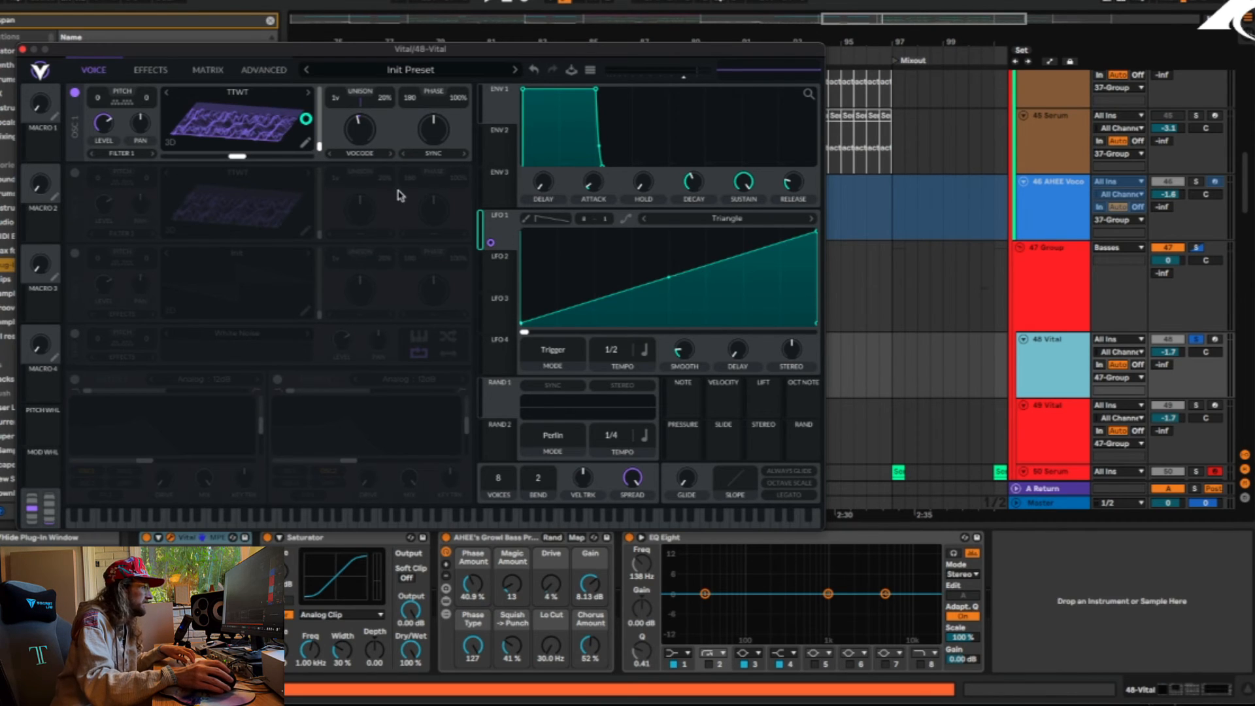
Play the soloed 48 Vital patch with only oscillator 1 on and close its window
key("space")
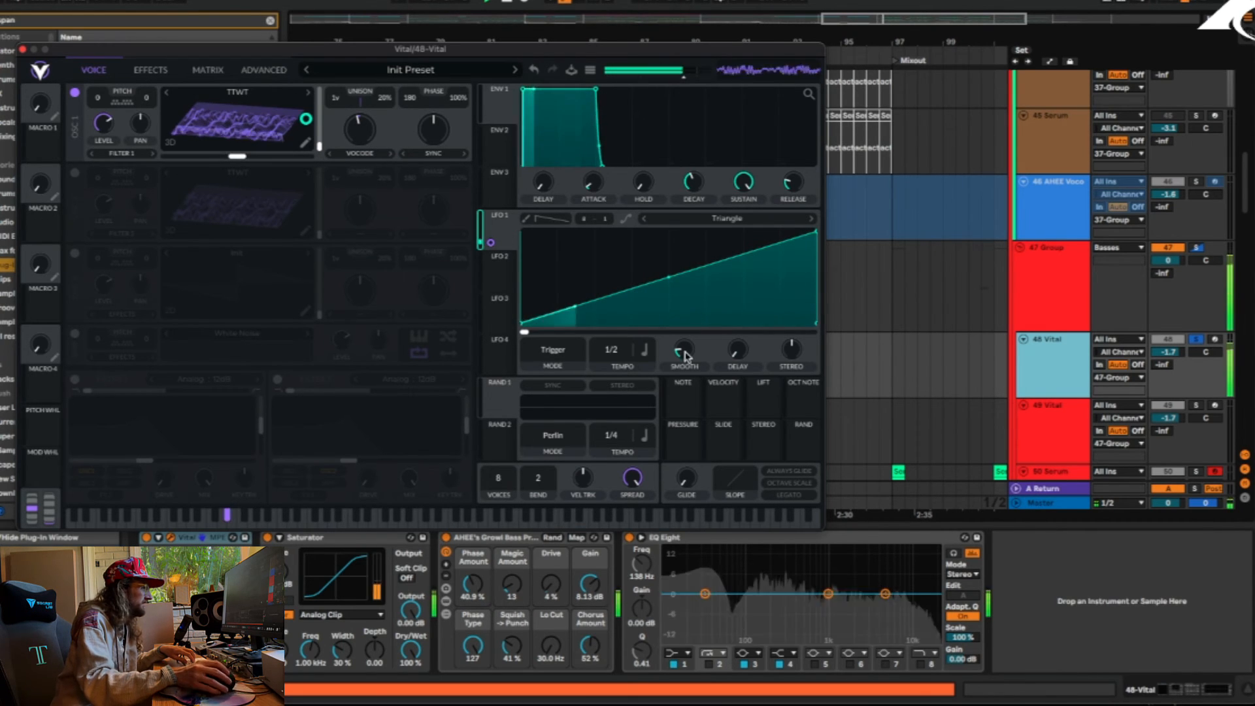
key("space")
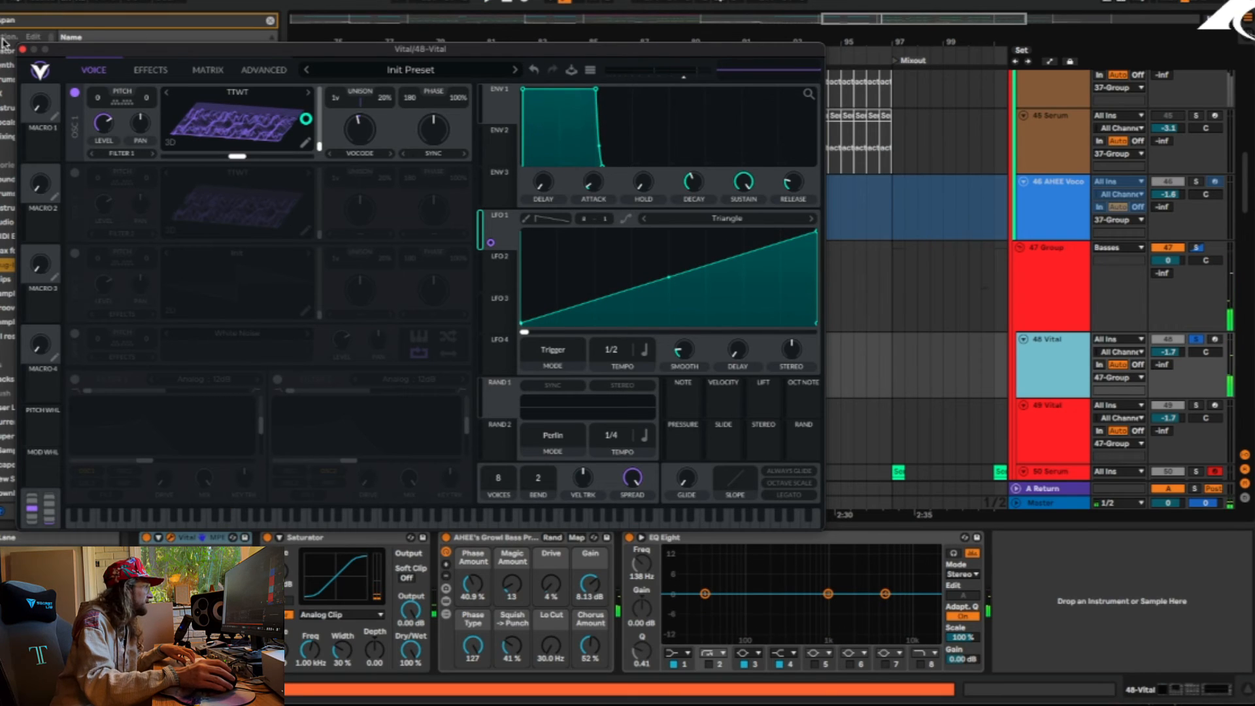
left_click(22, 49)
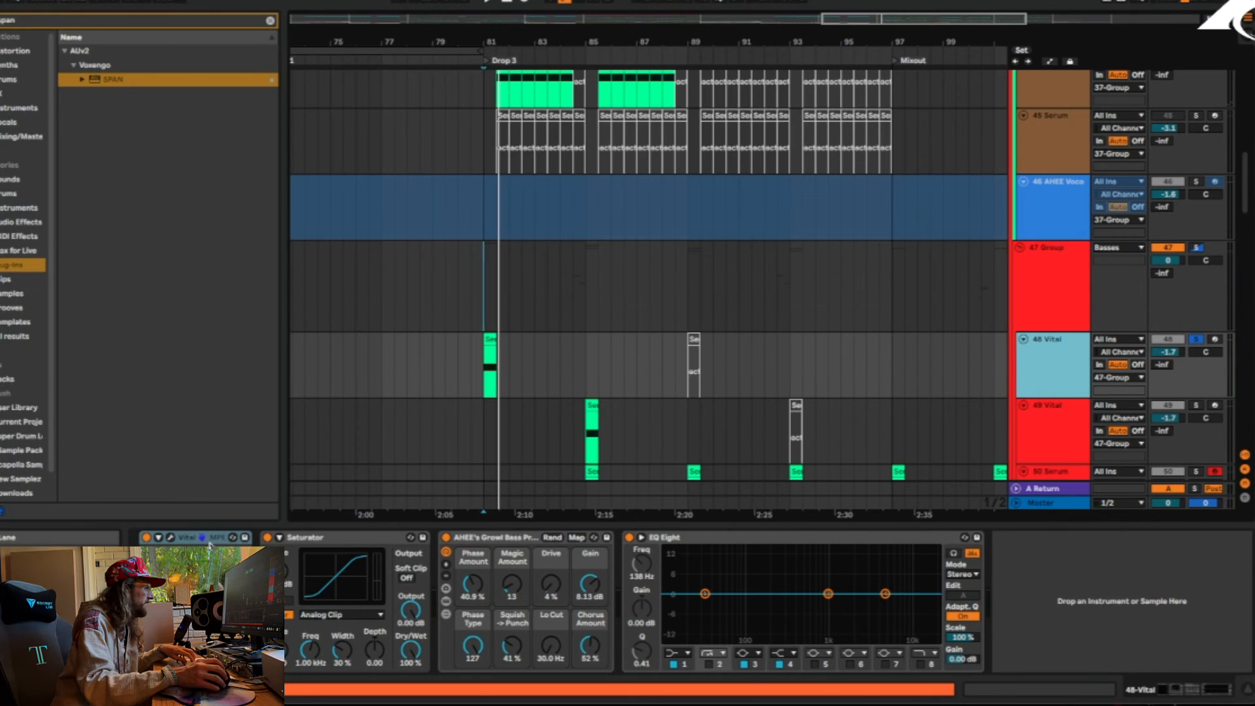
Sweep oscillator 1's Vocode spectral morph to about 45% in the 48 Vital patch and examine the patch's effects
left_click(171, 537)
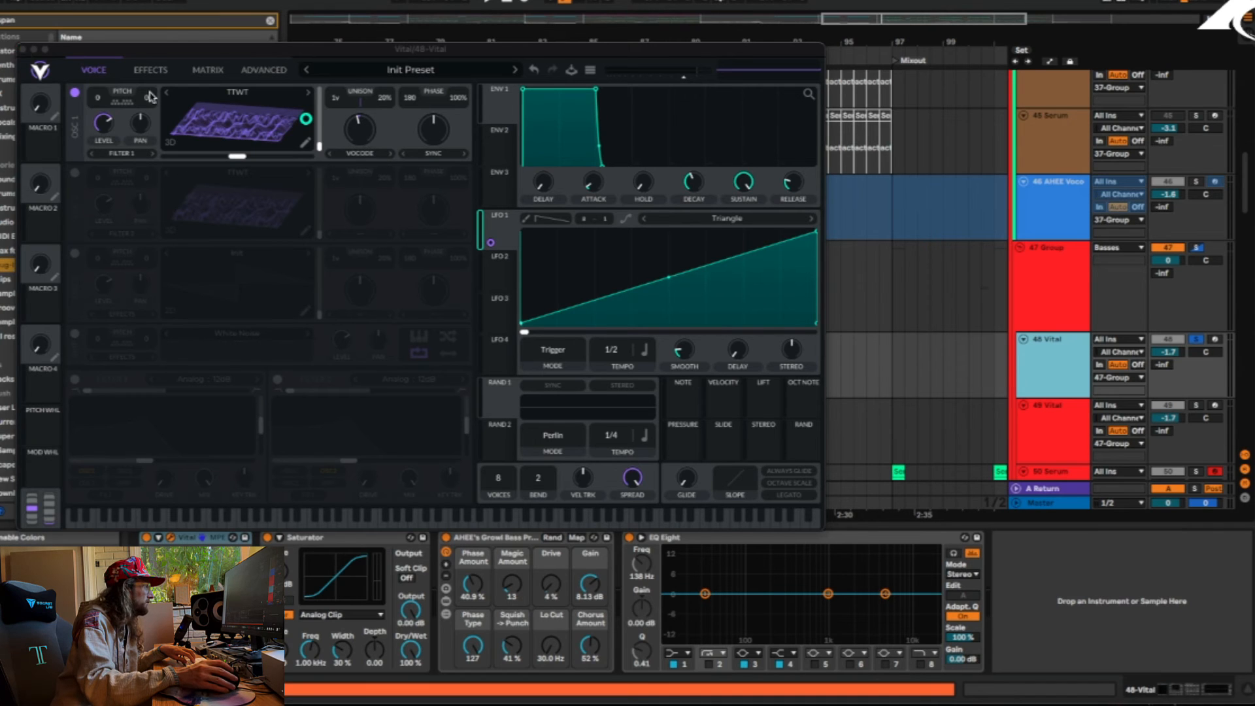
left_click(365, 136)
mouse_move(367, 139)
left_mouse_down()
mouse_move(351, 170)
mouse_move(356, 133)
left_mouse_up()
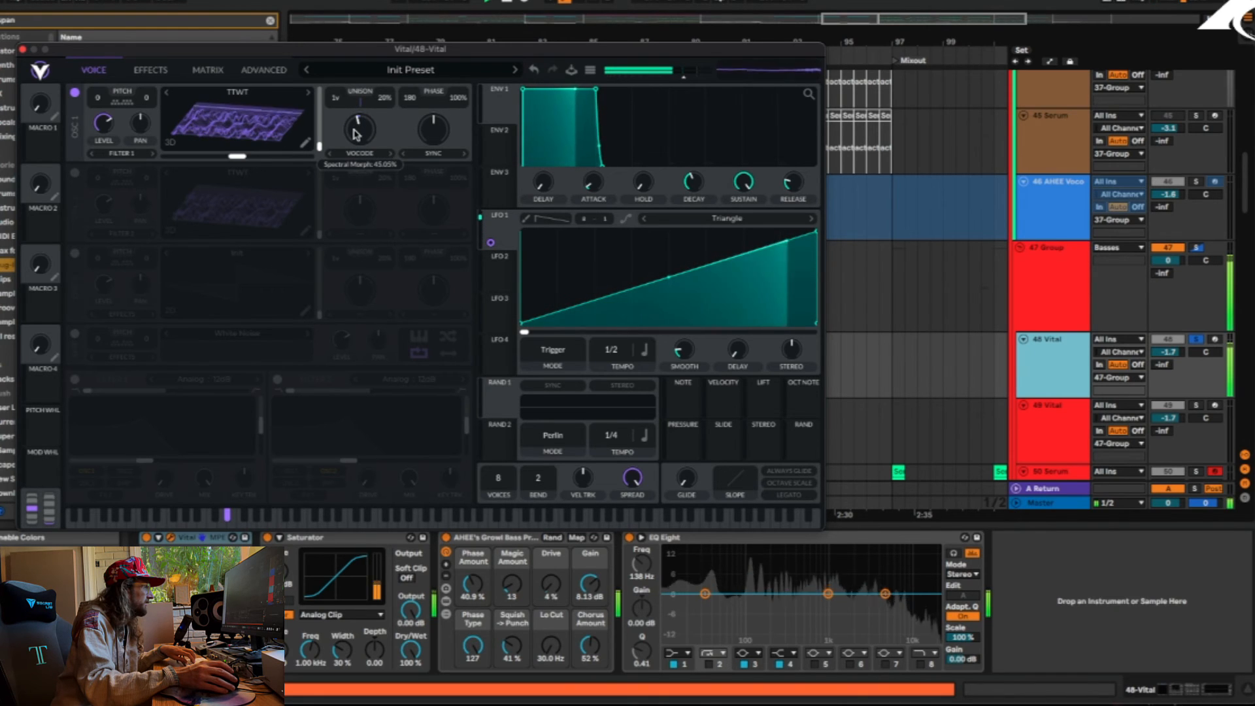
left_click(147, 71)
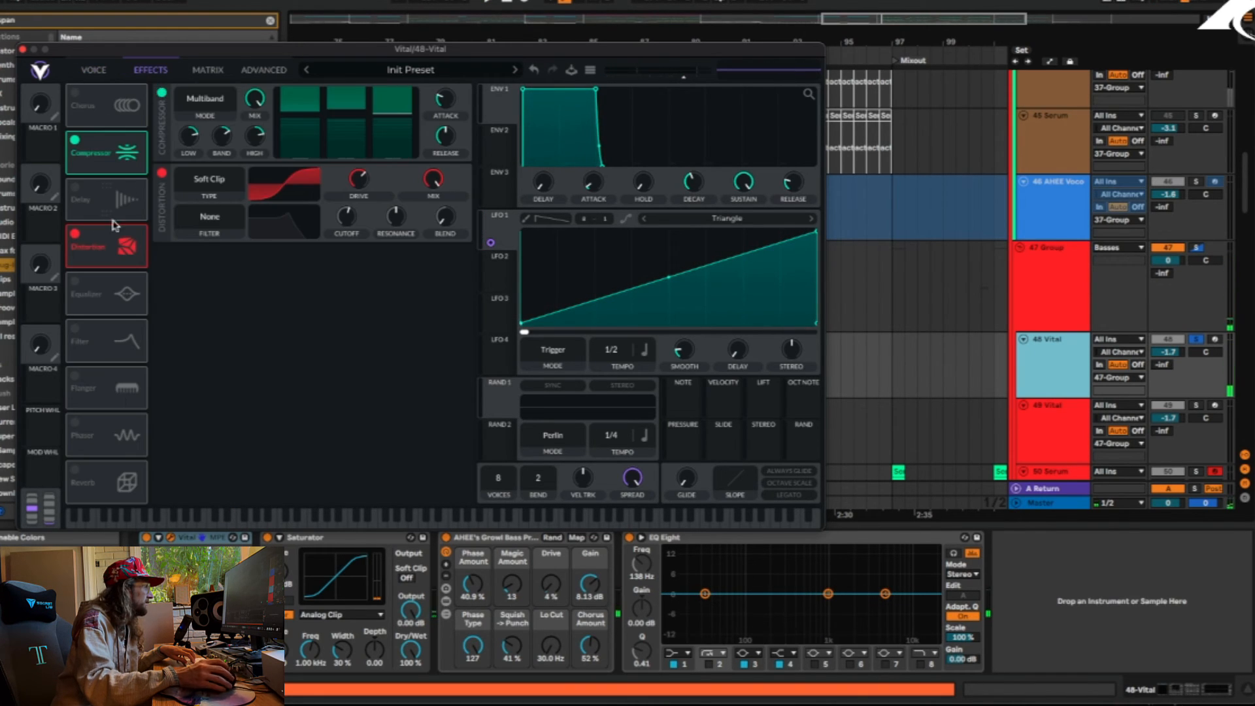
left_click(23, 50)
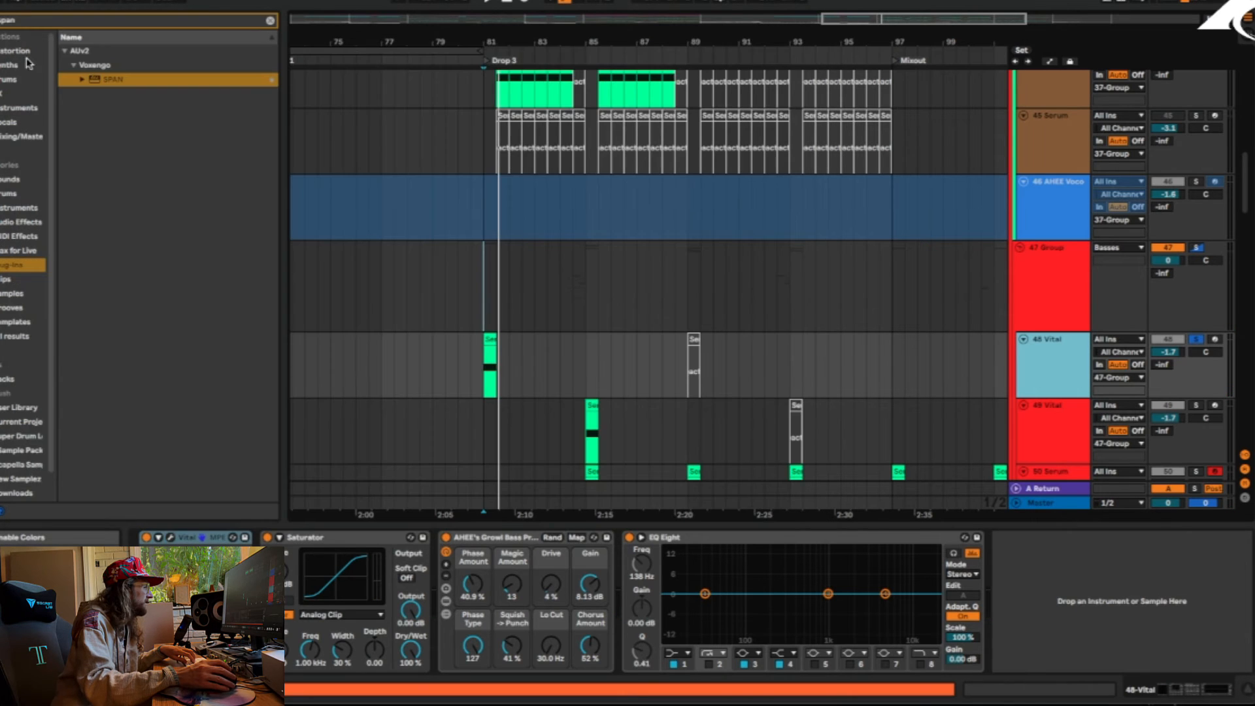
Audition tracks 49 Vital and 50 Serum soloed in turn from bar 85
left_click(586, 426)
left_click(1197, 406)
key("space")
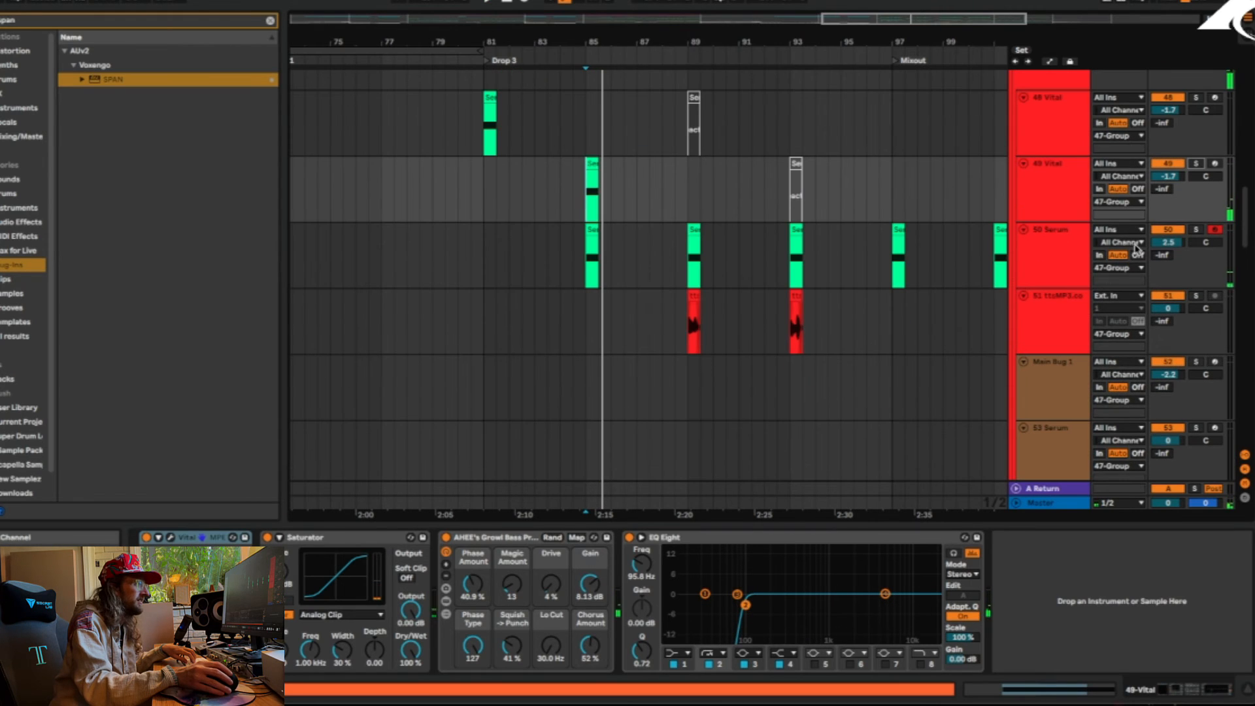
left_click(1198, 232)
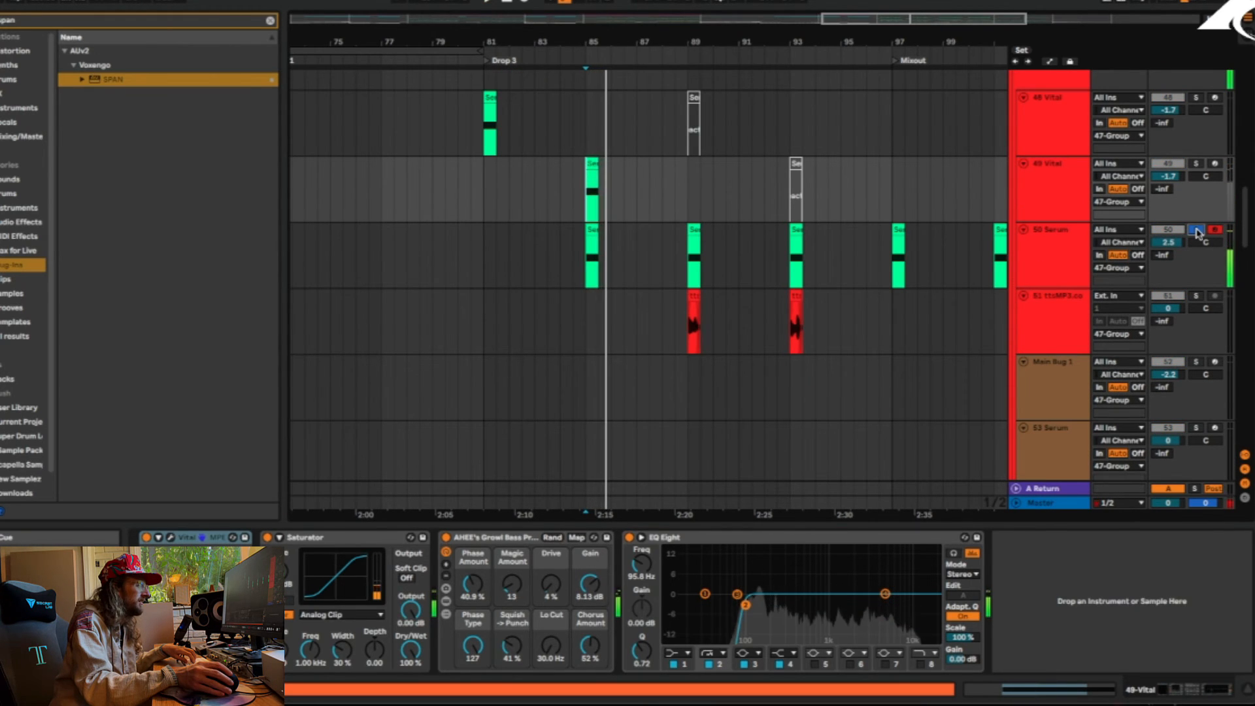
Audition the 51 ttsMP3 voice clips at bars 89 and 93 soloed, and unsolo the track
left_click(691, 334)
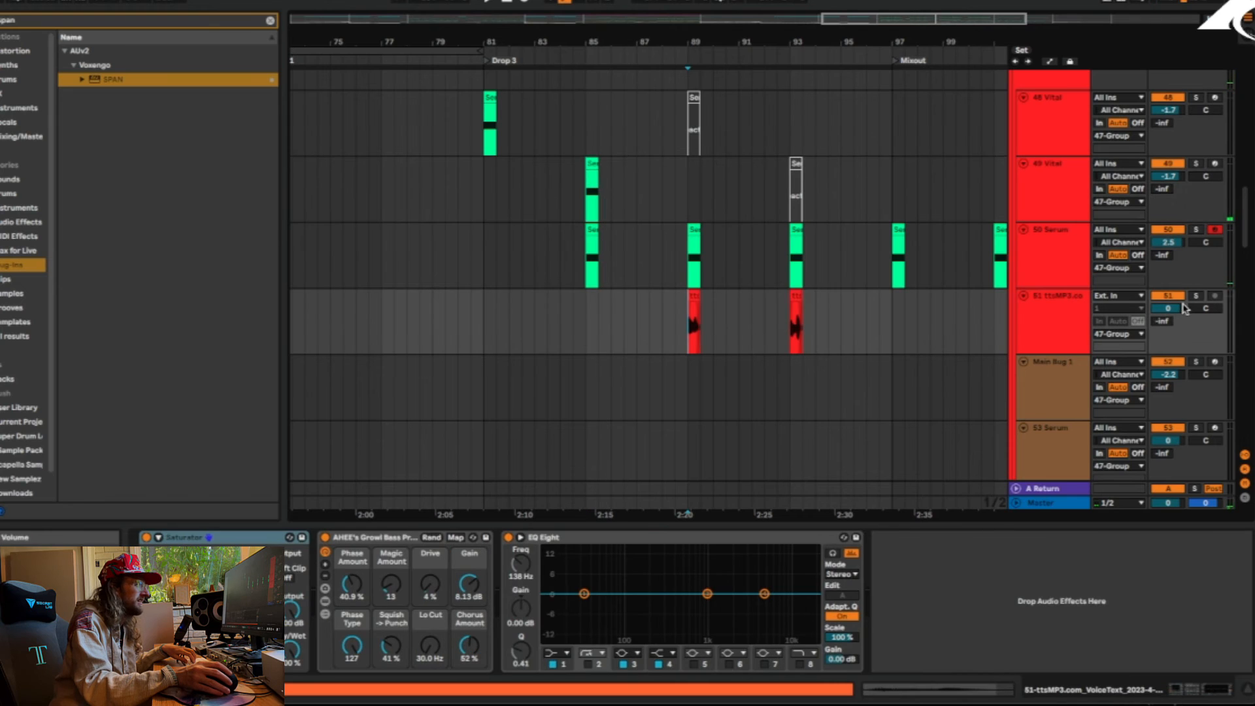
left_click(1197, 297)
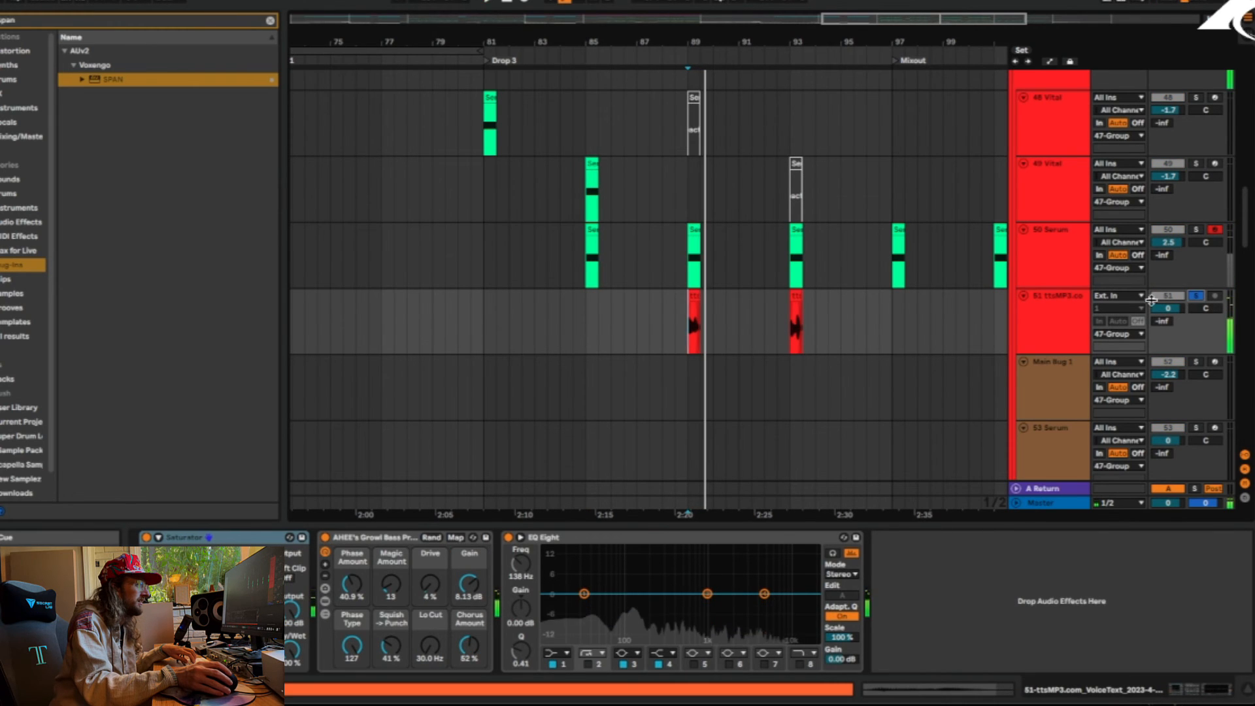
left_click_drag(710, 44, 624, 40)
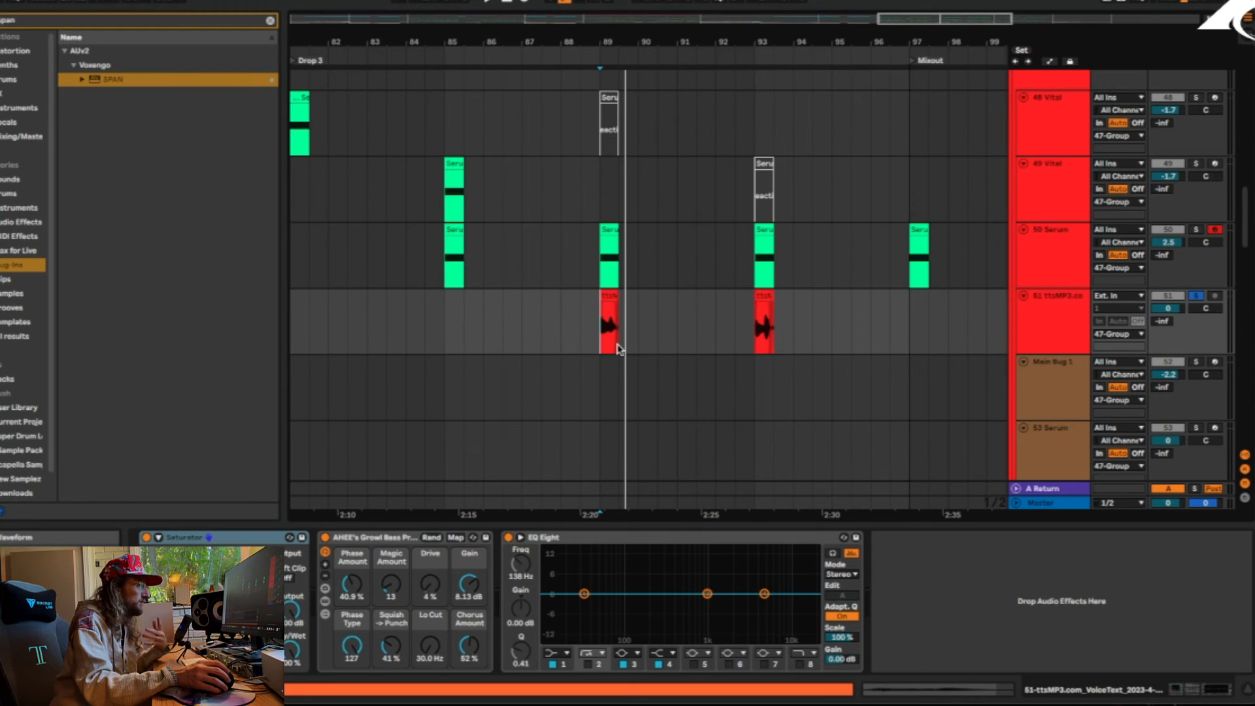
left_click(758, 327)
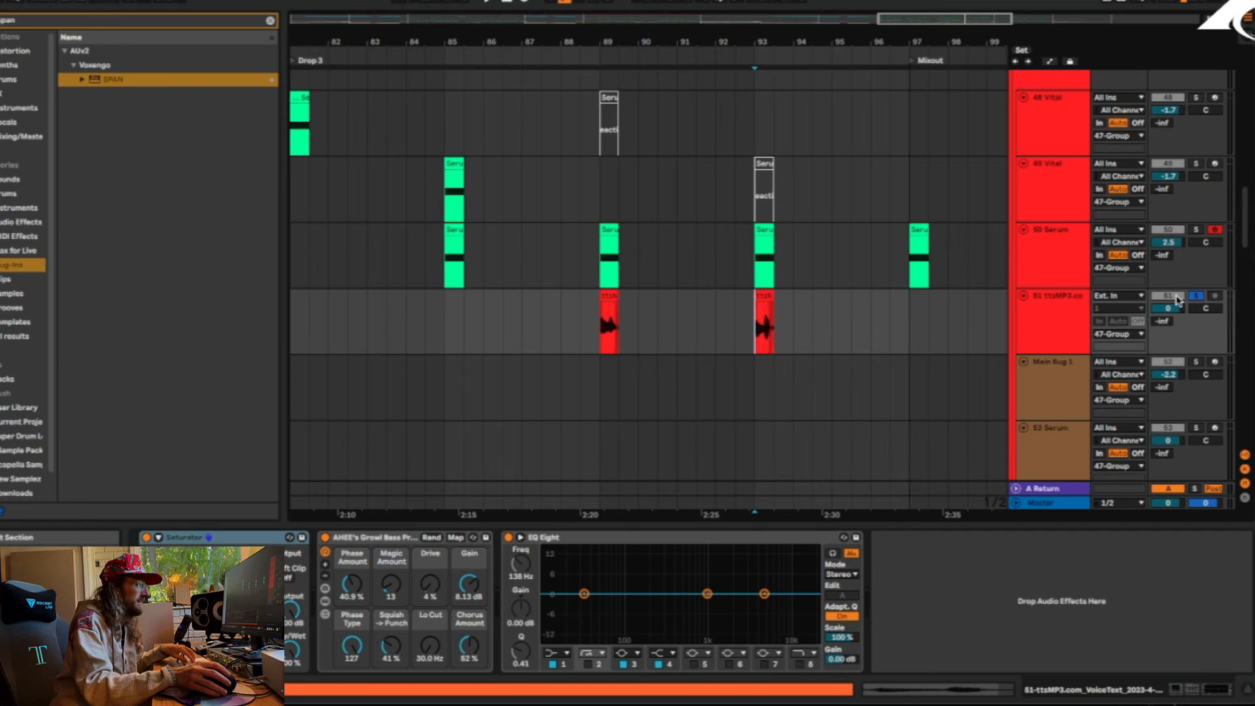
key("space")
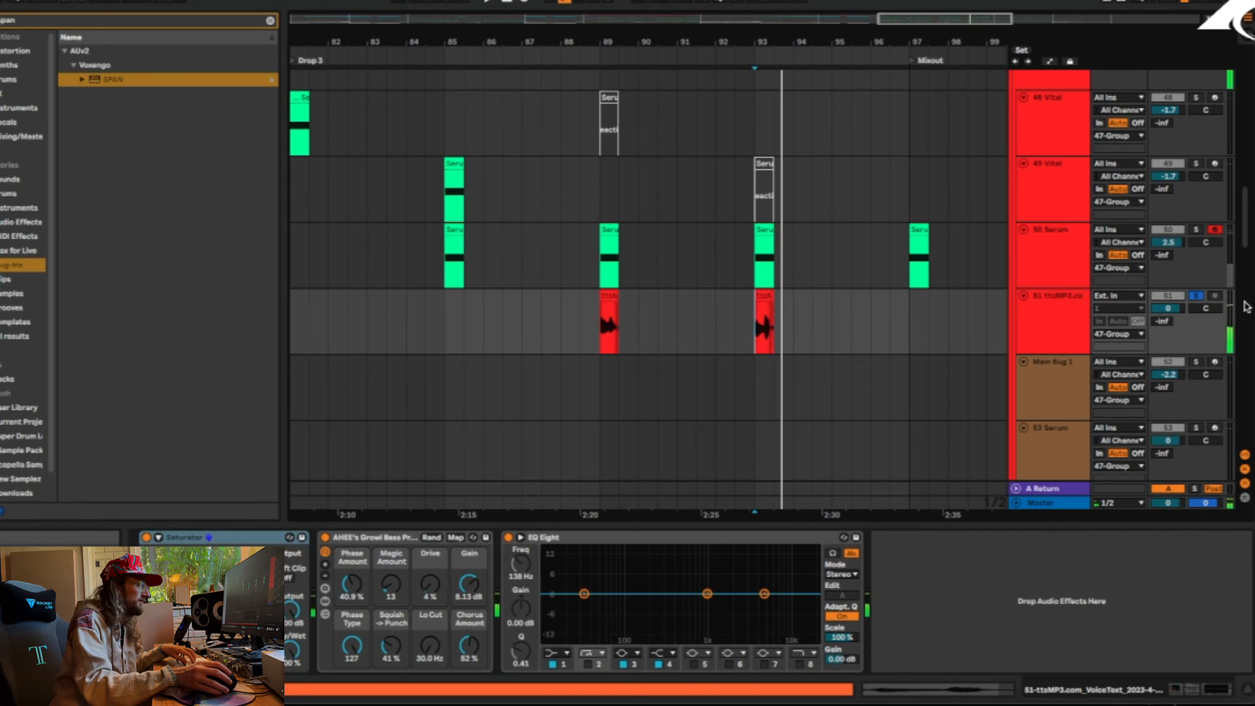
left_click(1198, 297)
key("space")
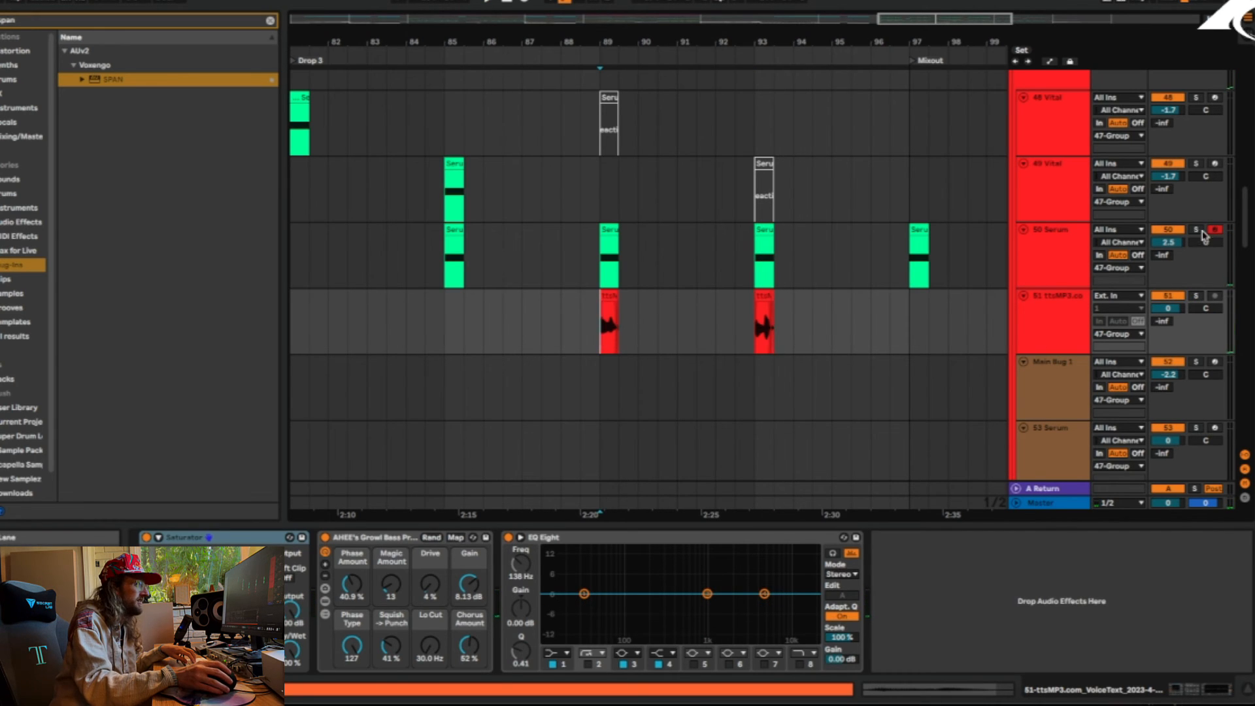
Compare 50 Serum soloed at bar 89 with the whole 47 Group playing together
left_click(1195, 231)
key("space")
key("space")
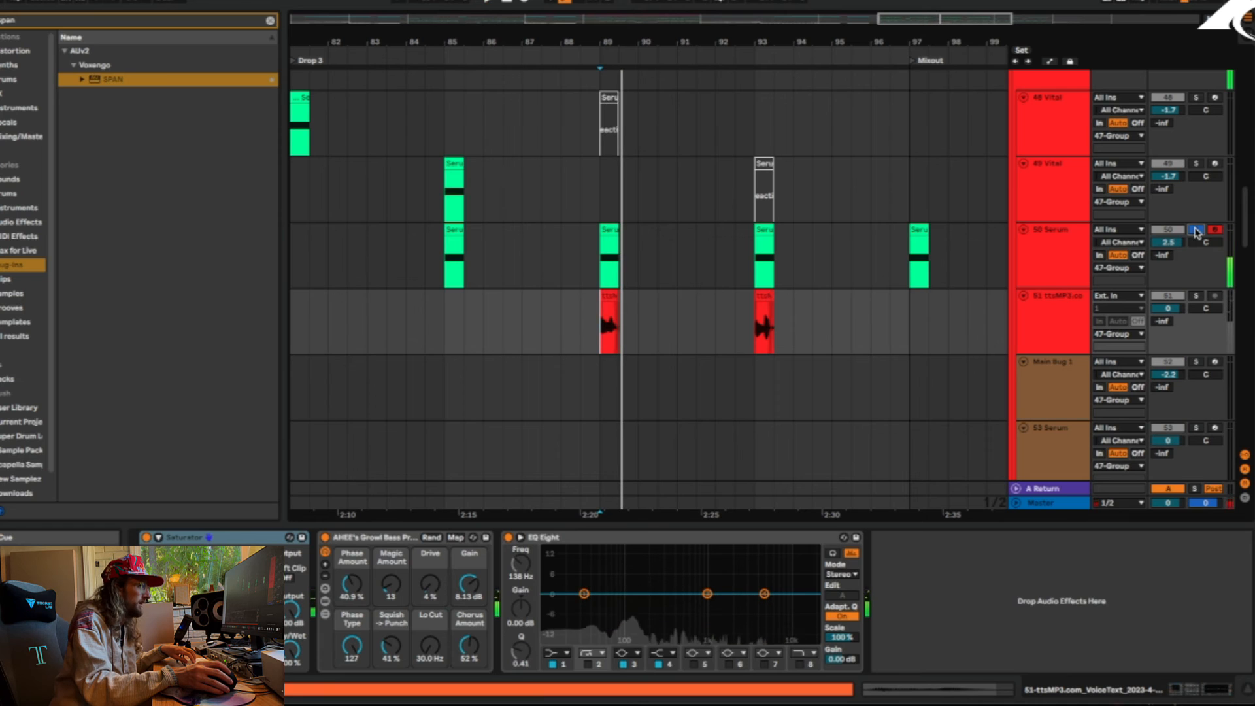
key("space")
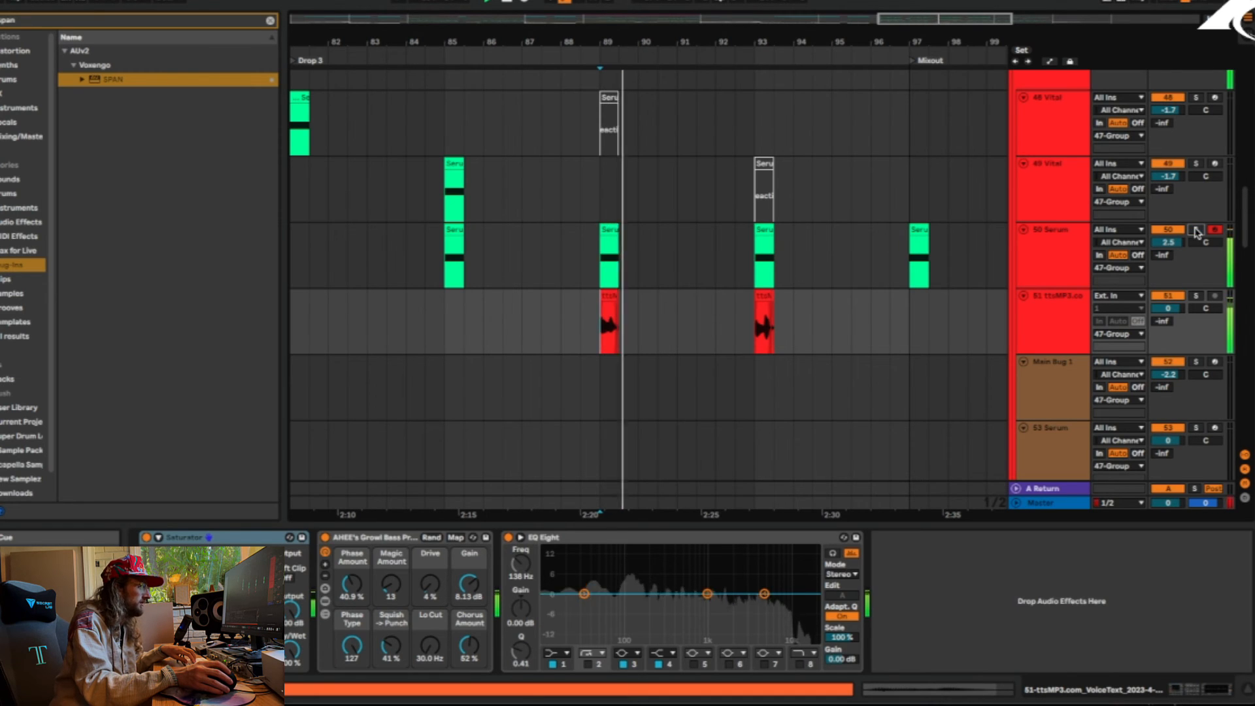
Unsolo 47 Group, solo track 43 Serum and play its clips from just after bar 89
scroll(643, 320, "up", 15)
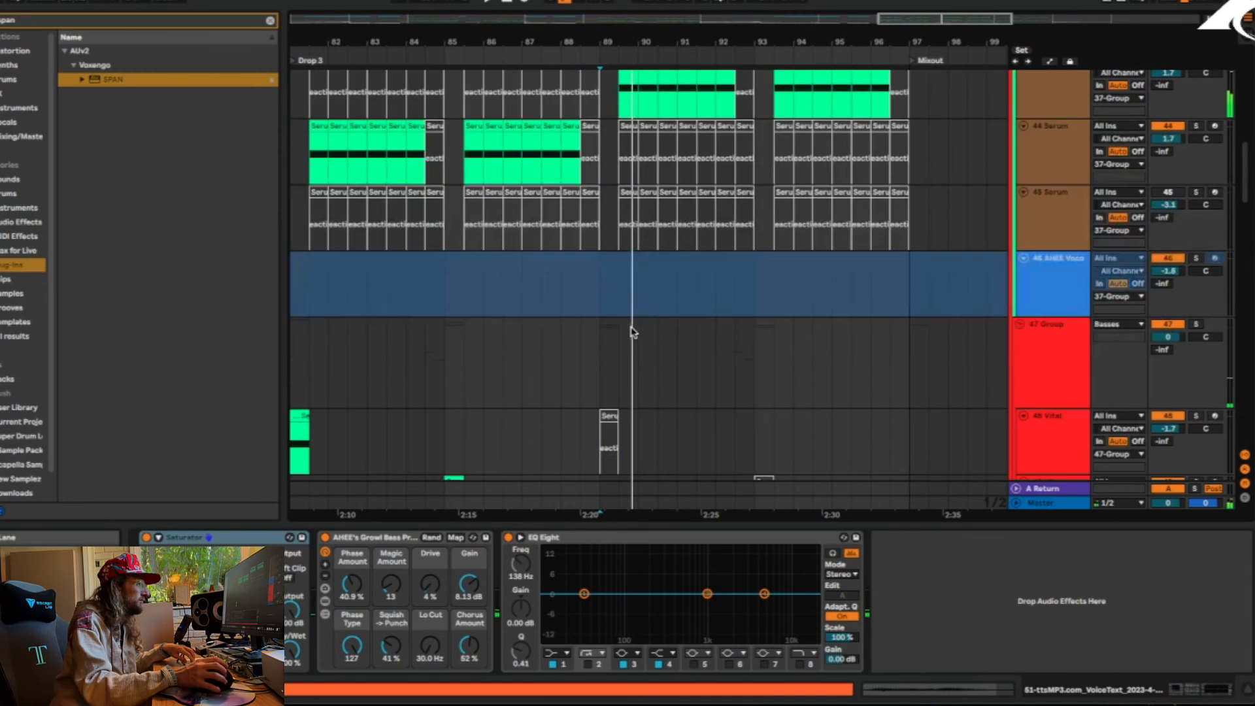
left_click(619, 347)
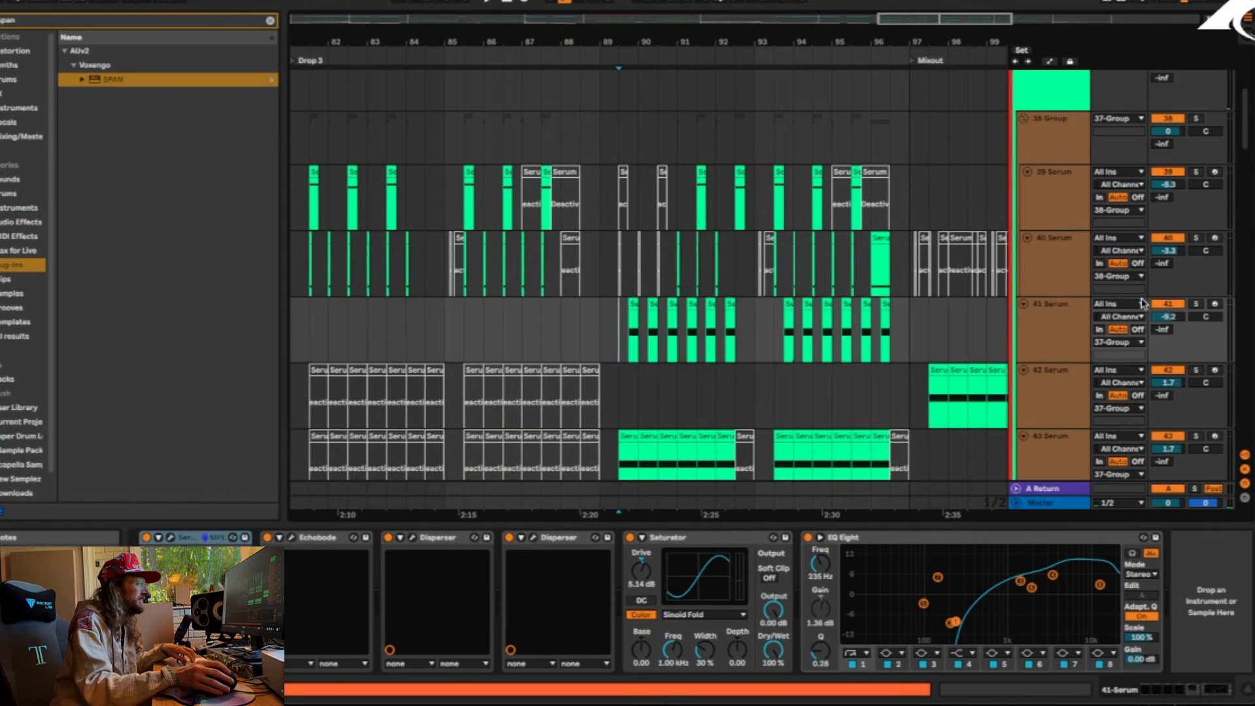
key("space")
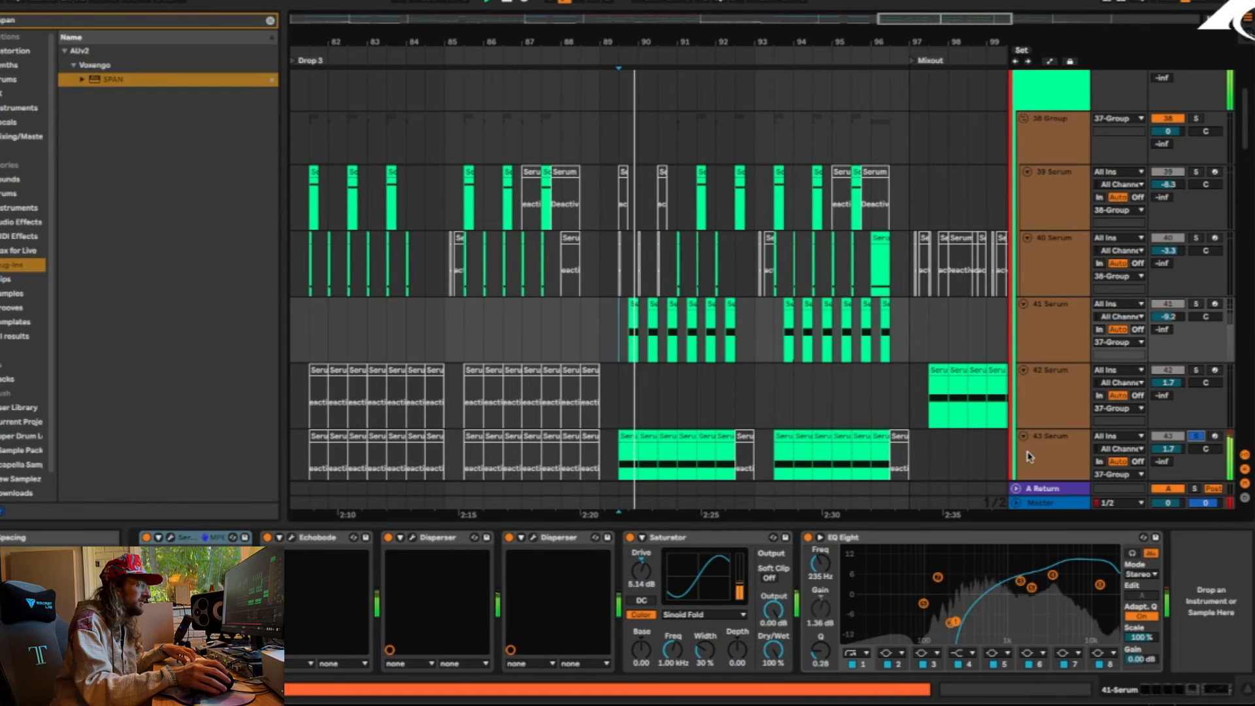
Examine the effect chain on track 43 Serum, from Saturator and PHAT Magic through Amp to both EQ Eights
left_click(1036, 451)
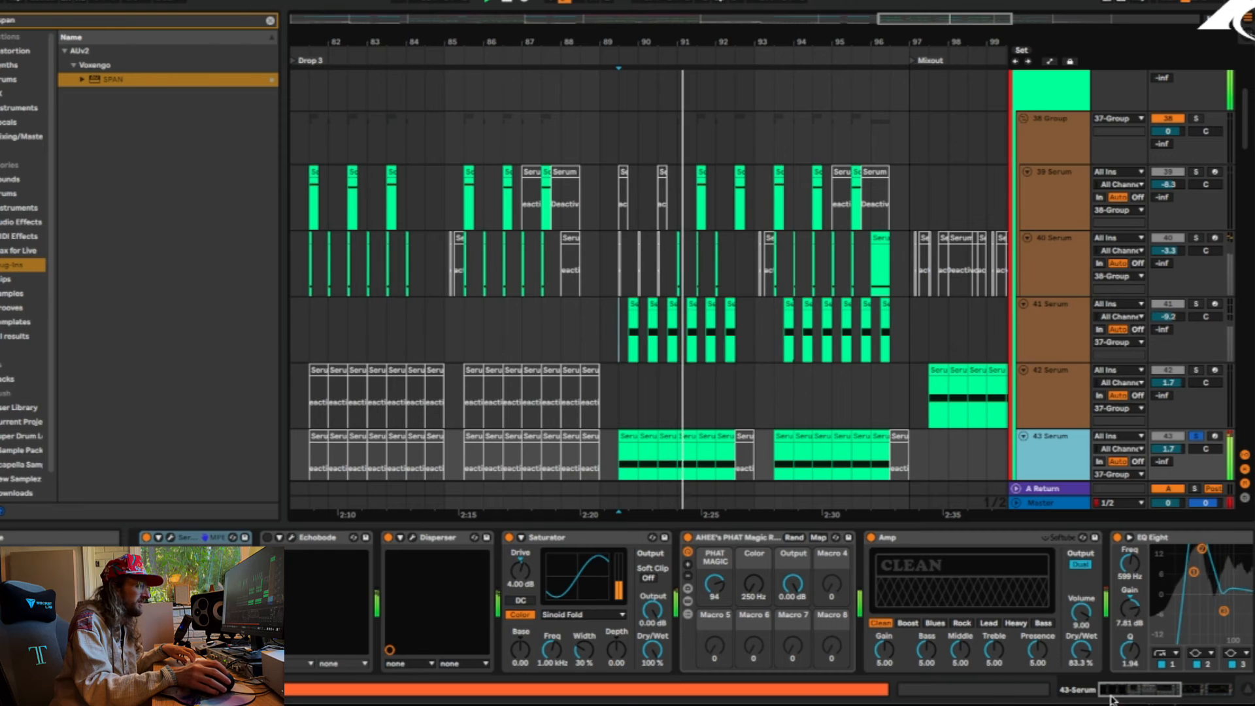
key("space")
left_click_drag(1131, 695, 1182, 694)
key("space")
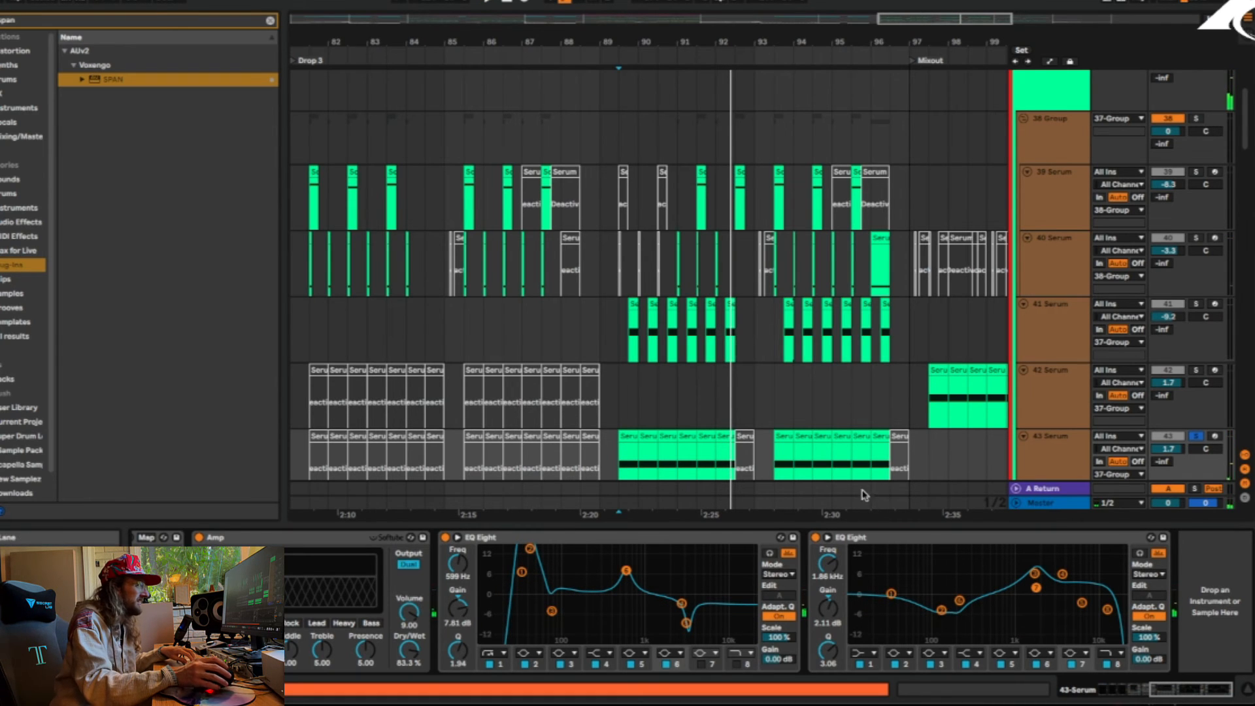
key("Up")
key("Up")
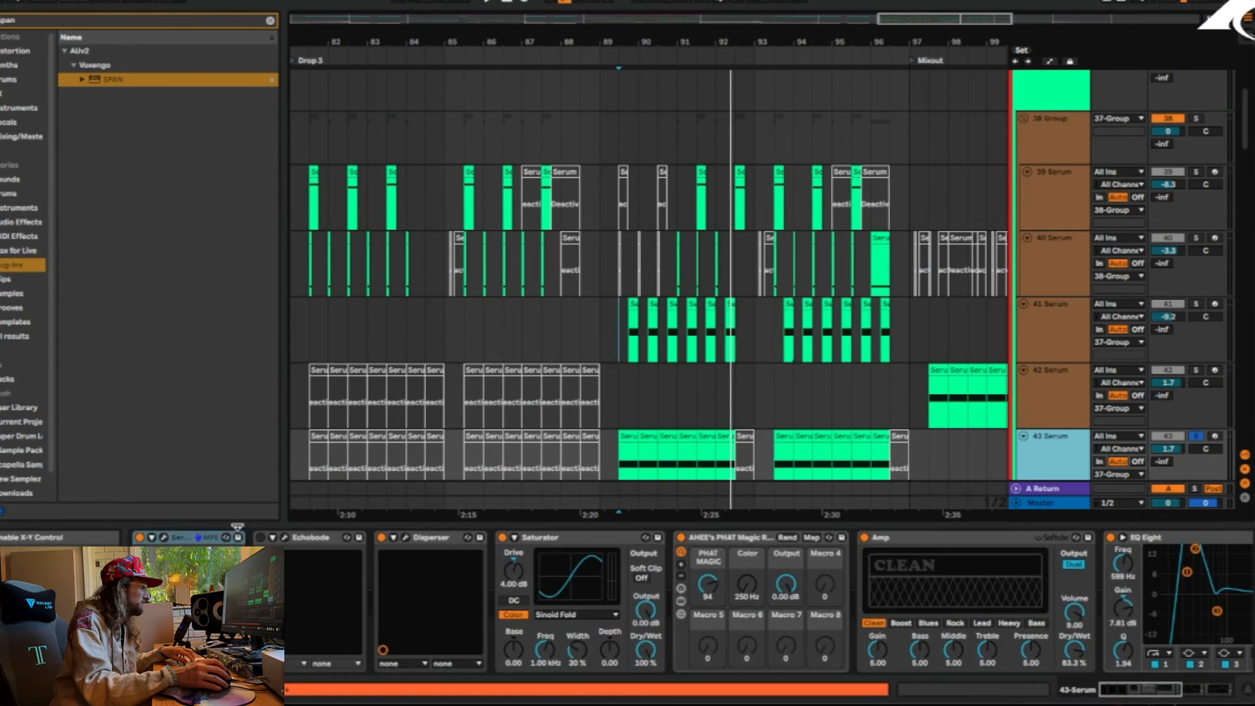
Open the 43 Serum patch, examine its effects and oscillator settings, and play it
left_click(175, 538)
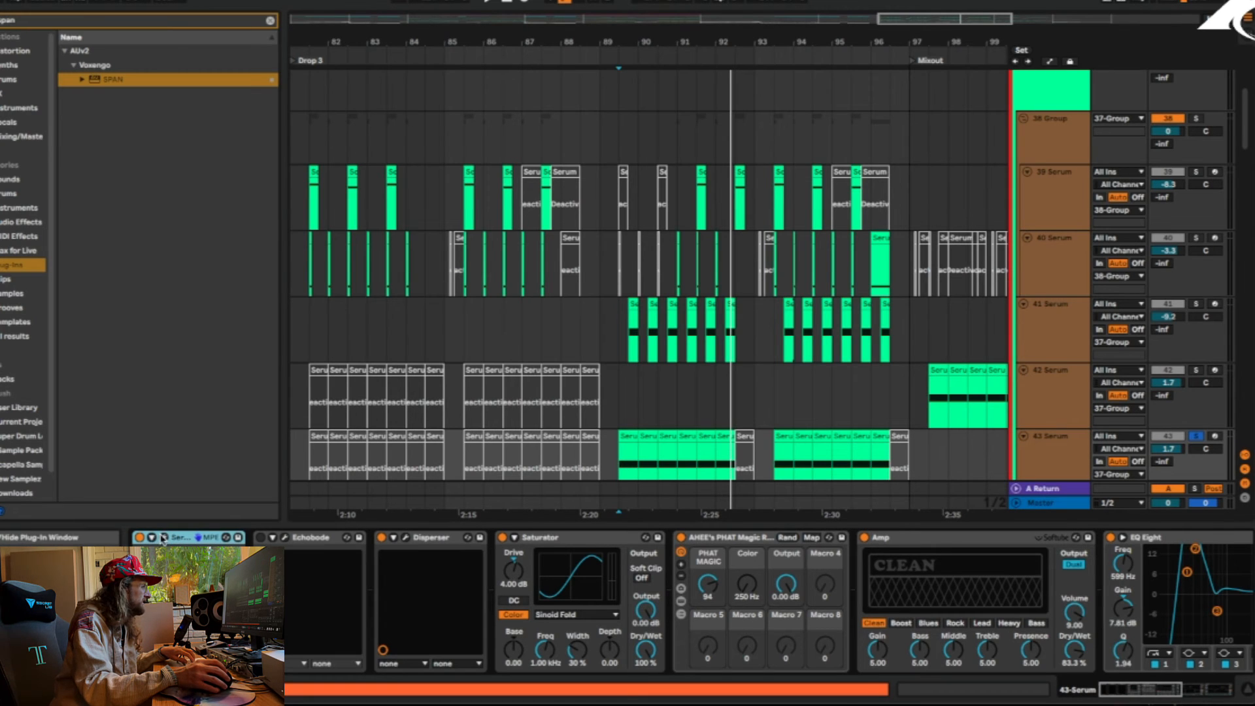
left_click(163, 538)
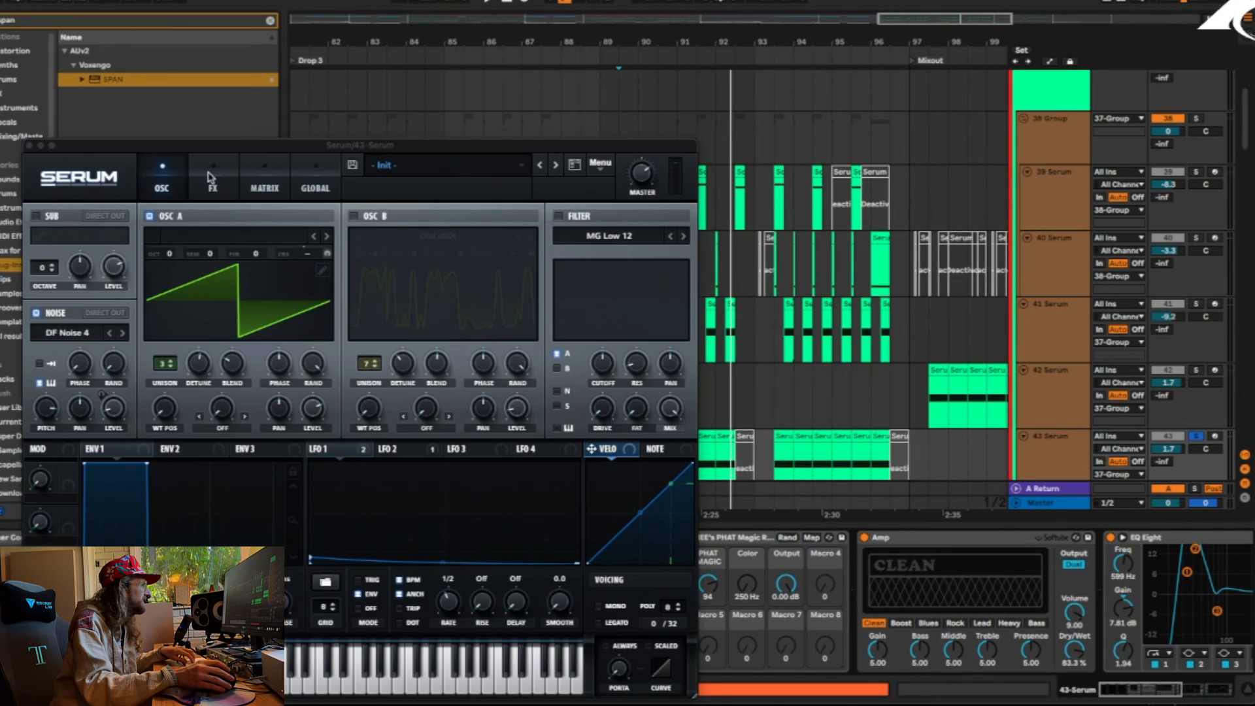
left_click(212, 180)
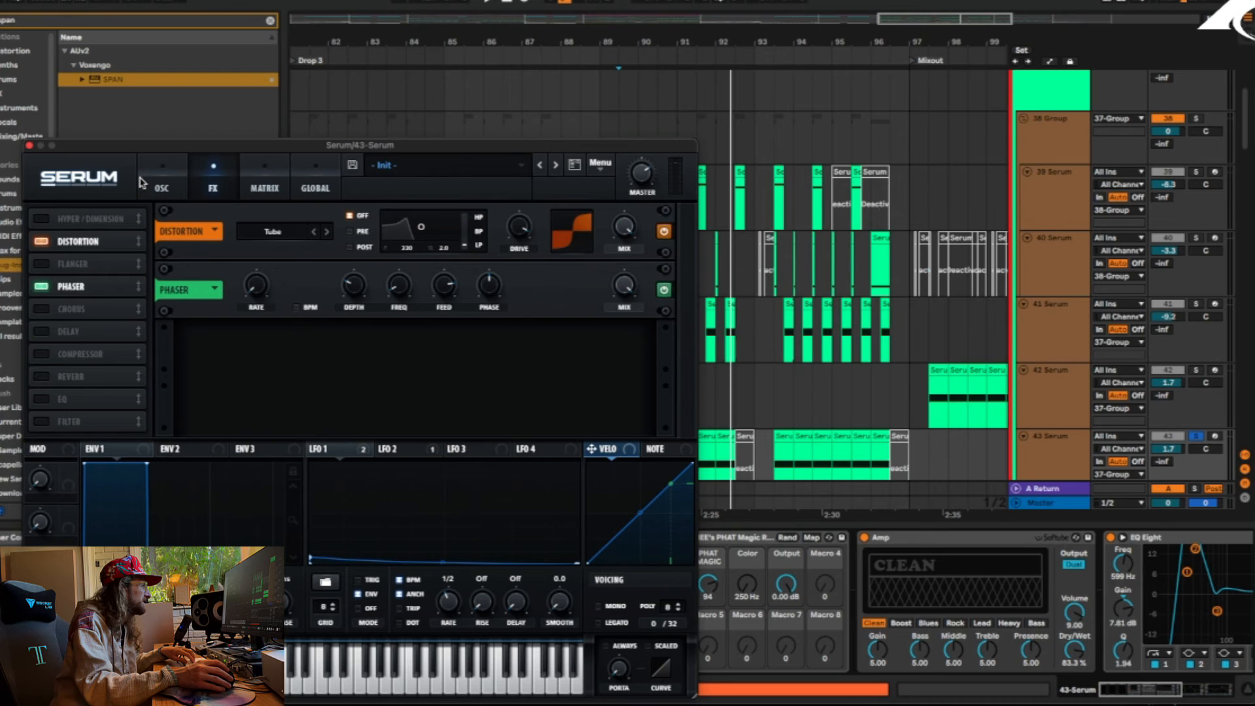
left_click(157, 180)
left_click_drag(124, 147, 257, 117)
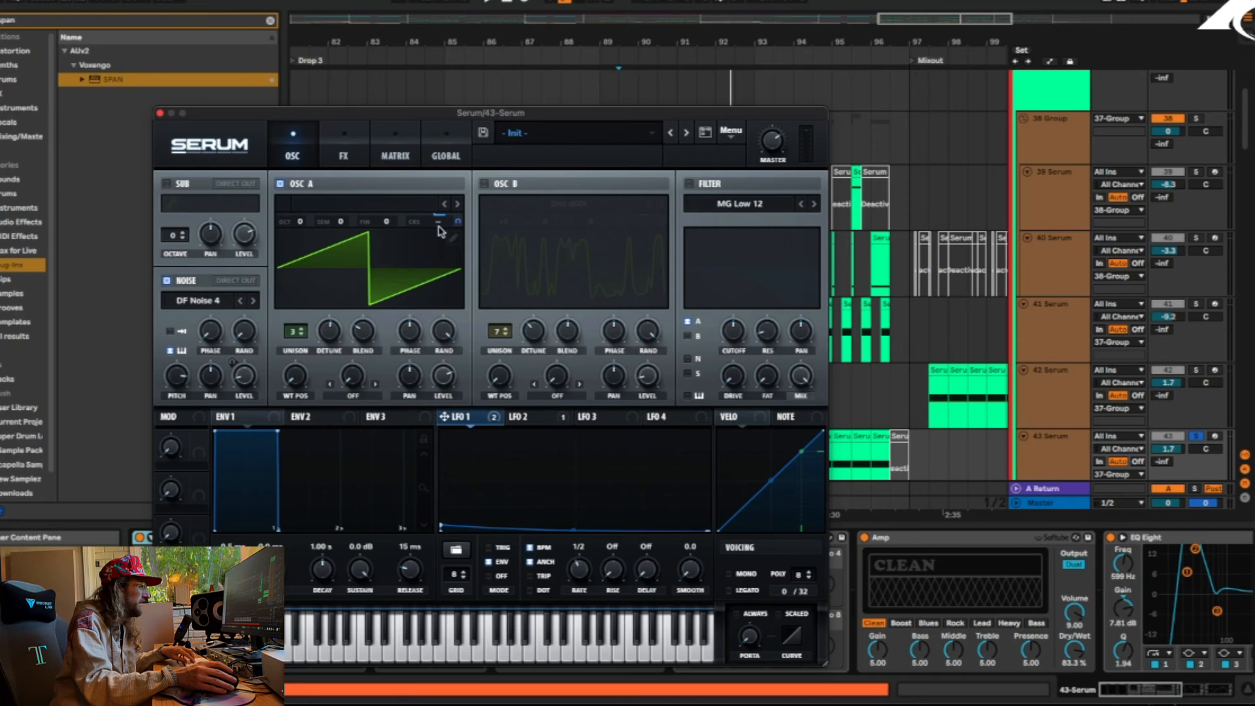
key("space")
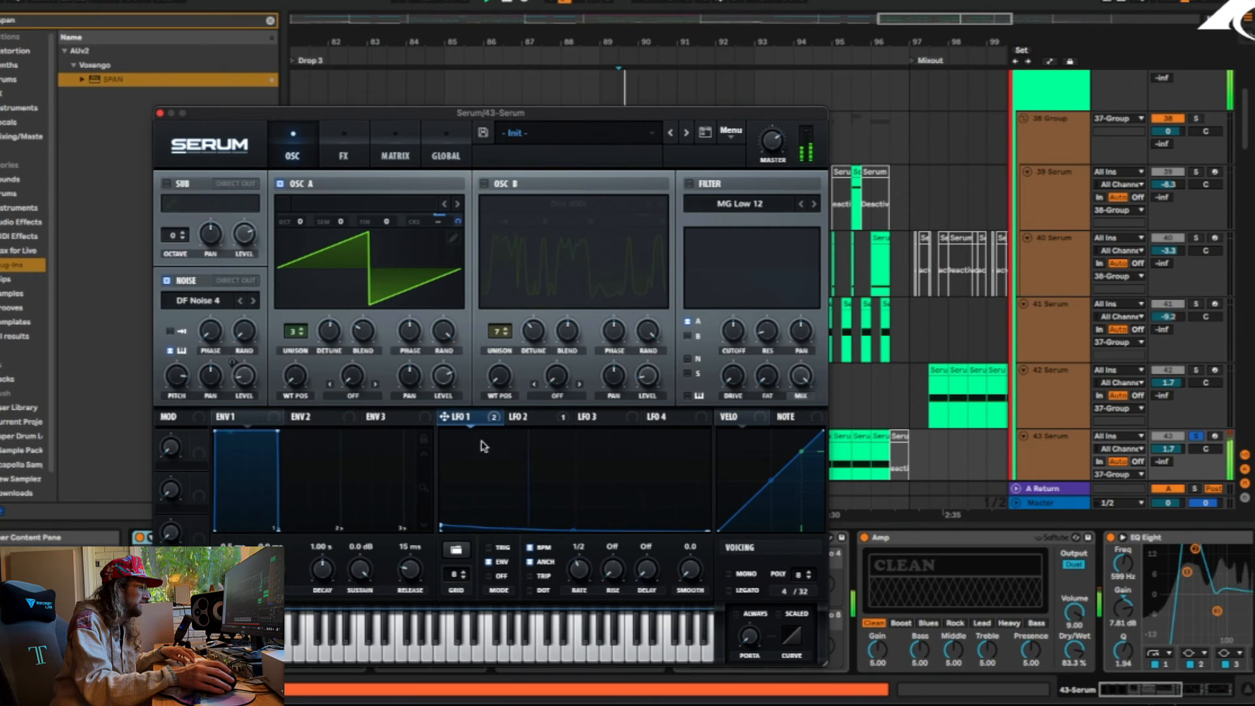
Examine LFO 1 and LFO 2 in the 43 Serum patch and check which modulator drives the noise oscillator level
left_click(527, 417)
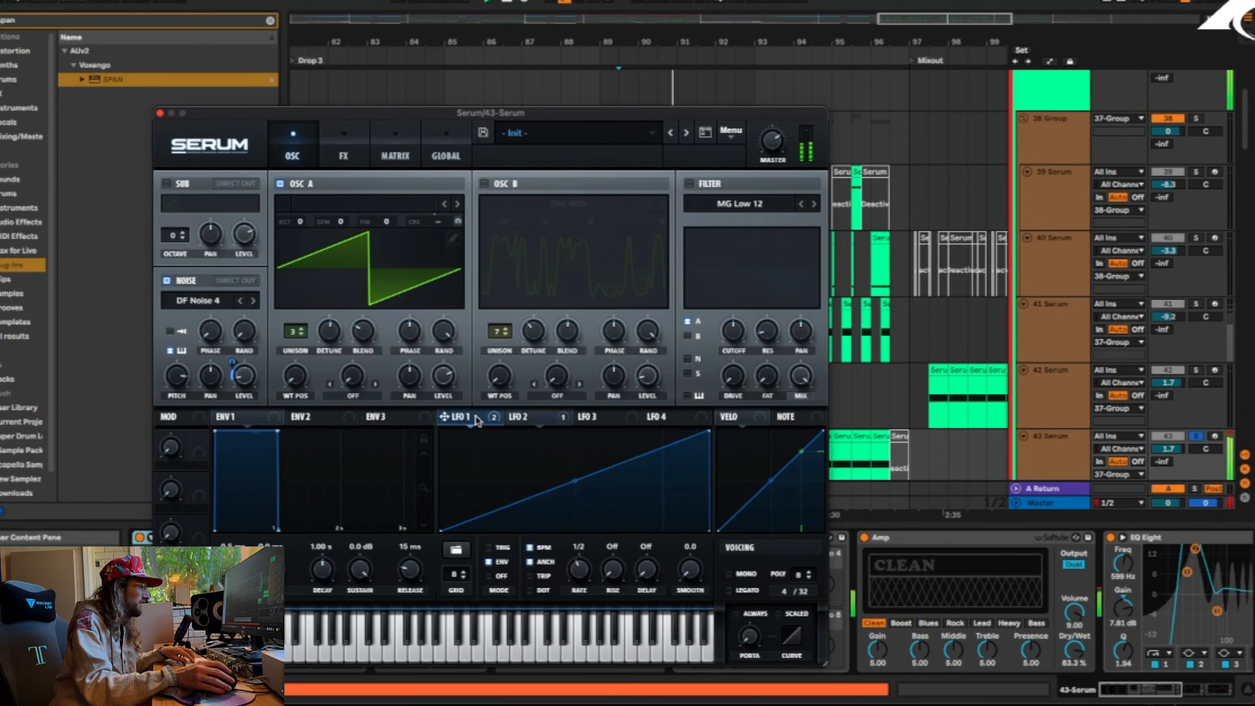
left_click(471, 418)
left_click(543, 417)
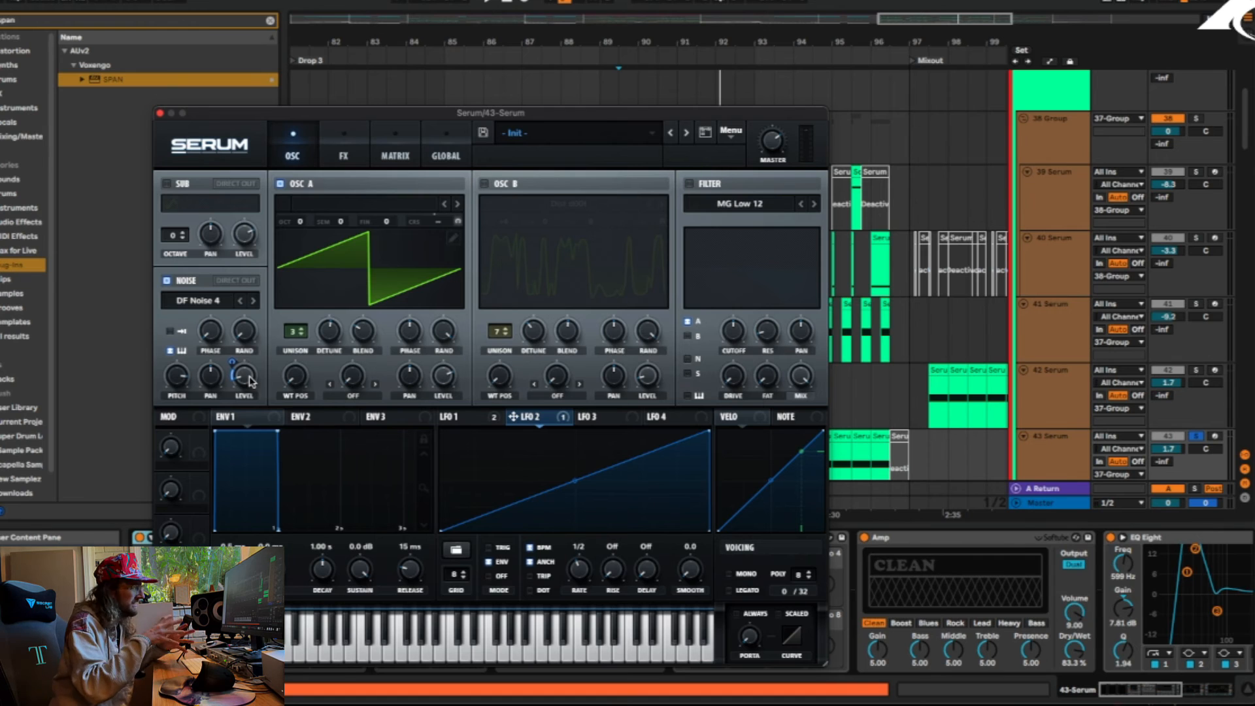
mouse_move(250, 380)
key("space")
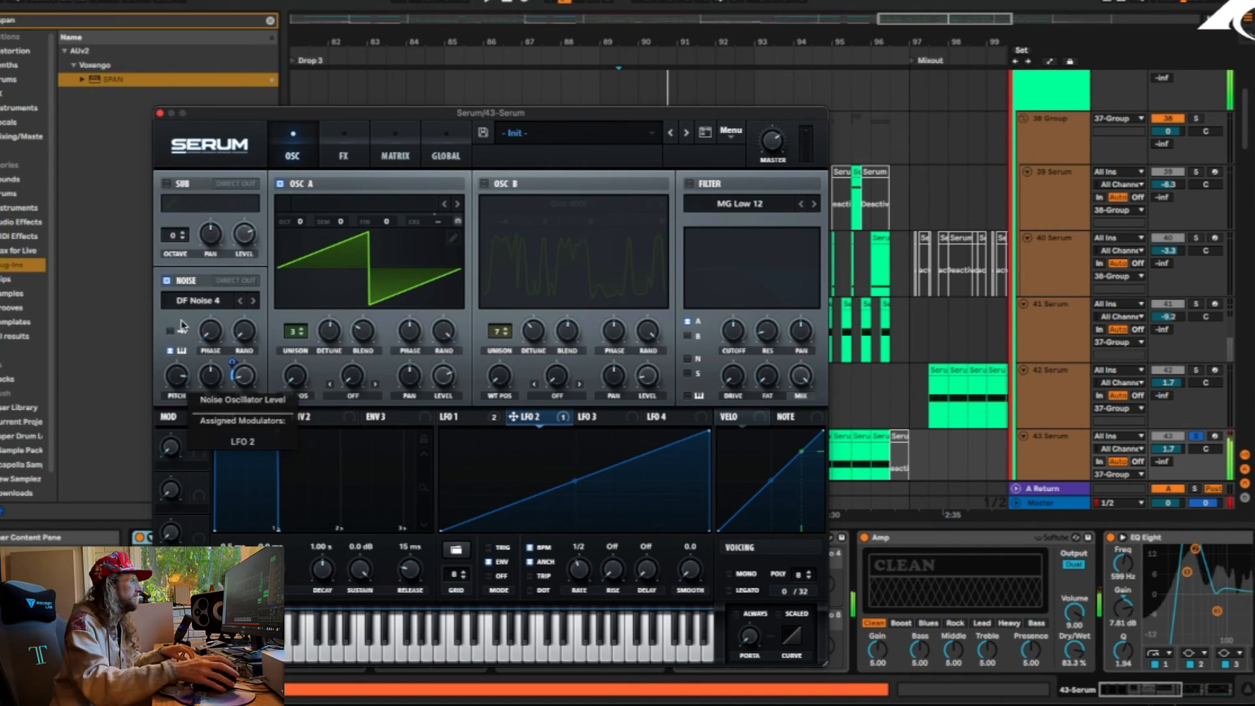
Compare the playing 43 Serum sound with its Phaser effect switched off and back on, and close the patch
left_click(341, 156)
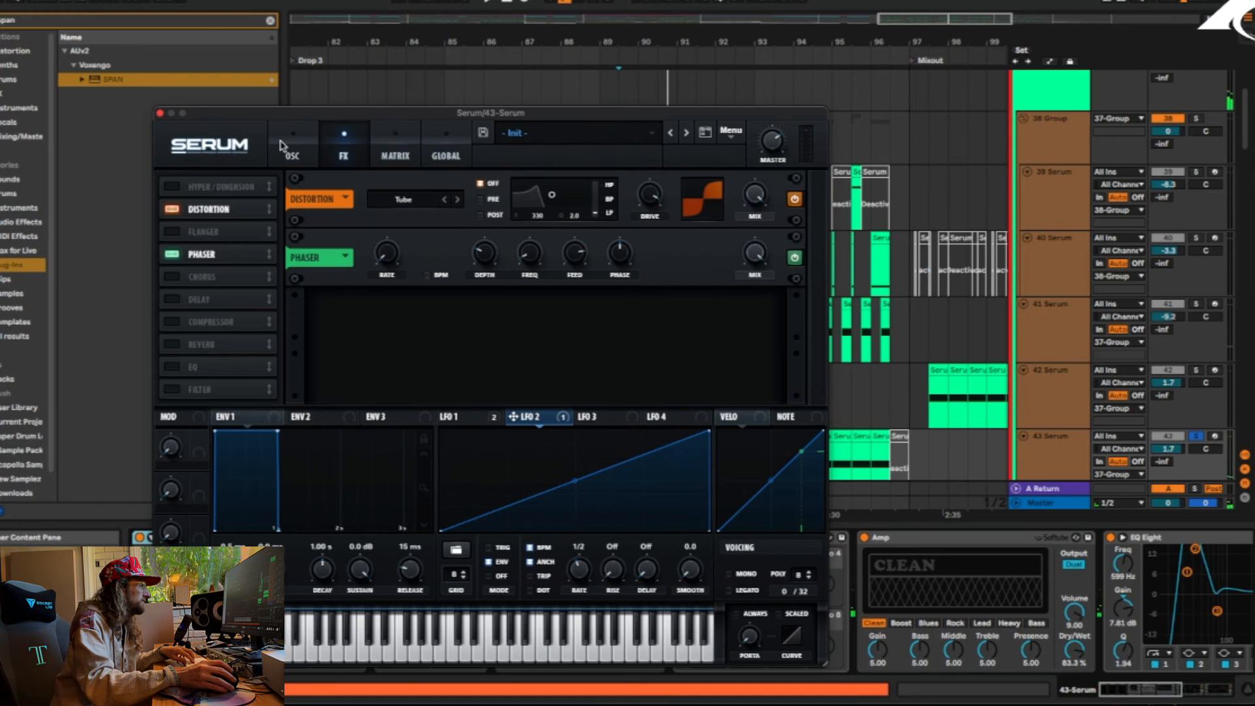
left_click(173, 254)
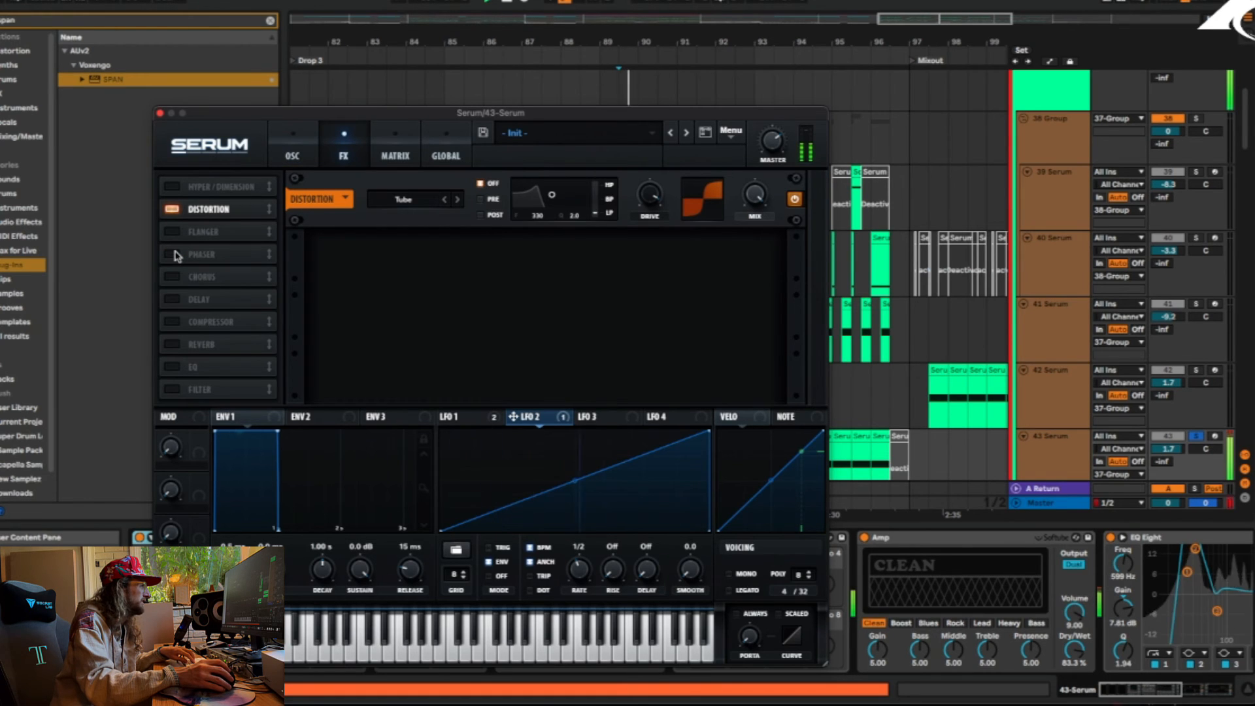
left_click(174, 254)
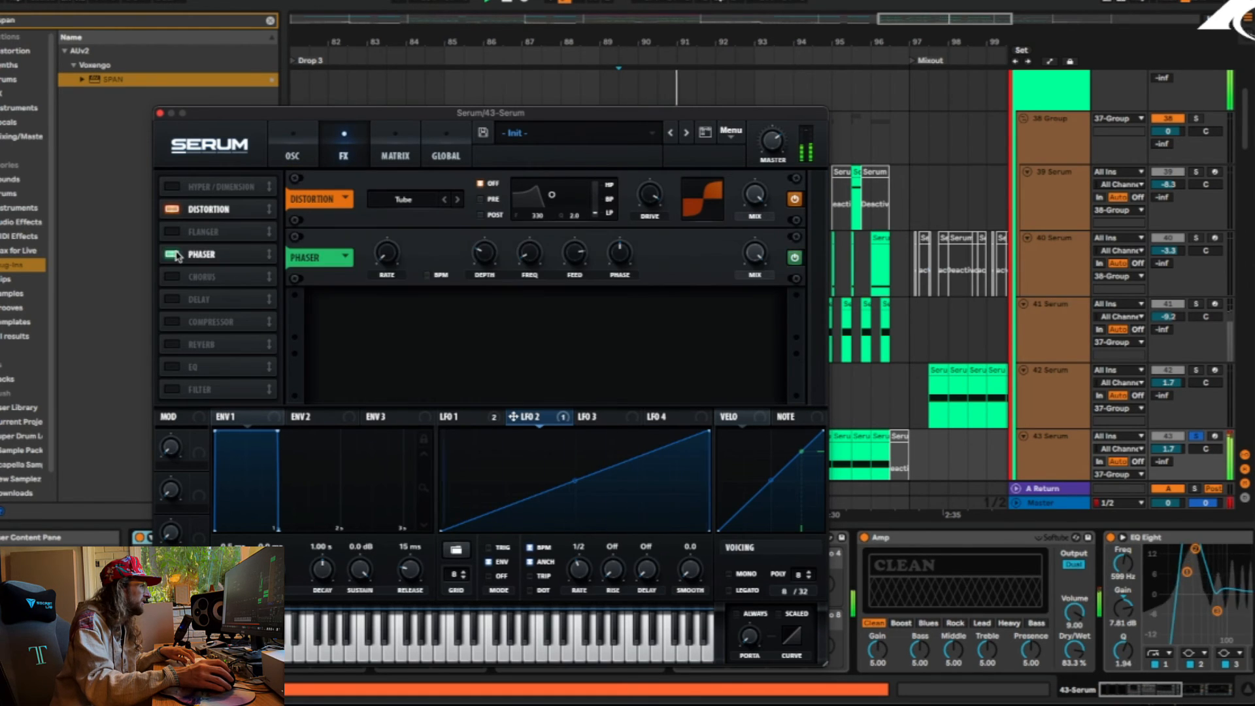
left_click(160, 114)
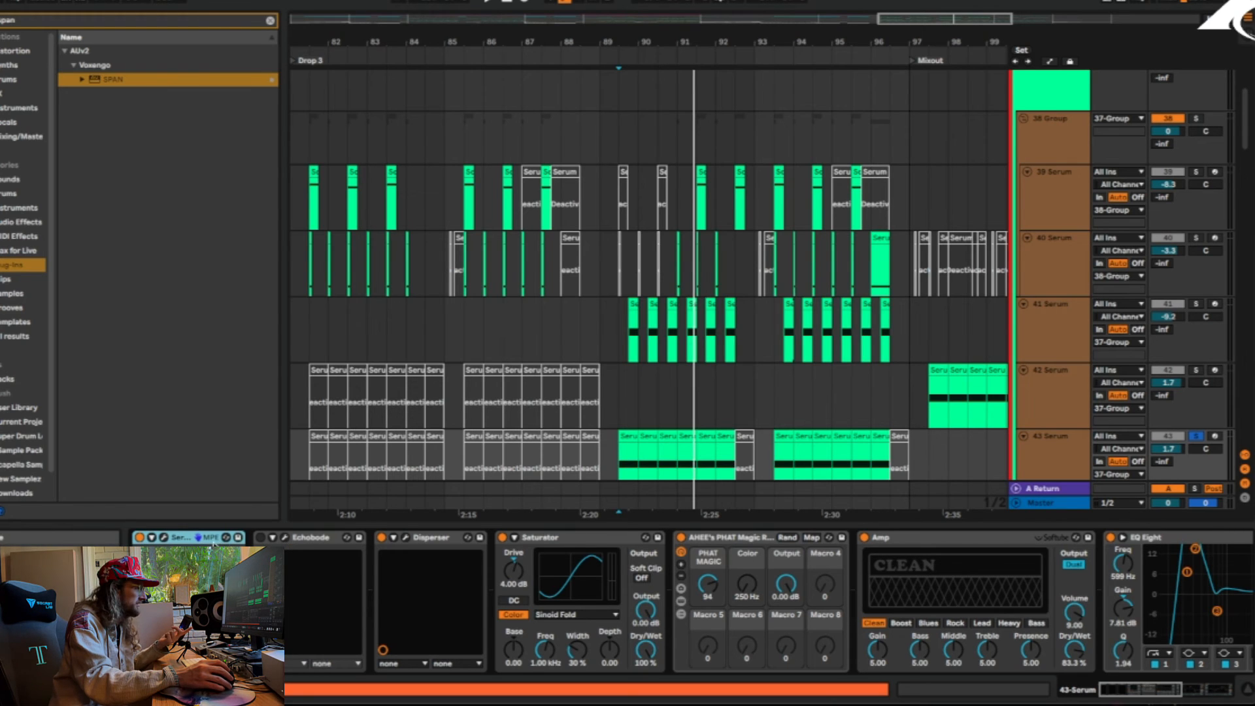
Reopen the 43 Serum patch to review its Distortion and Phaser effects, and close it again
left_click(173, 540)
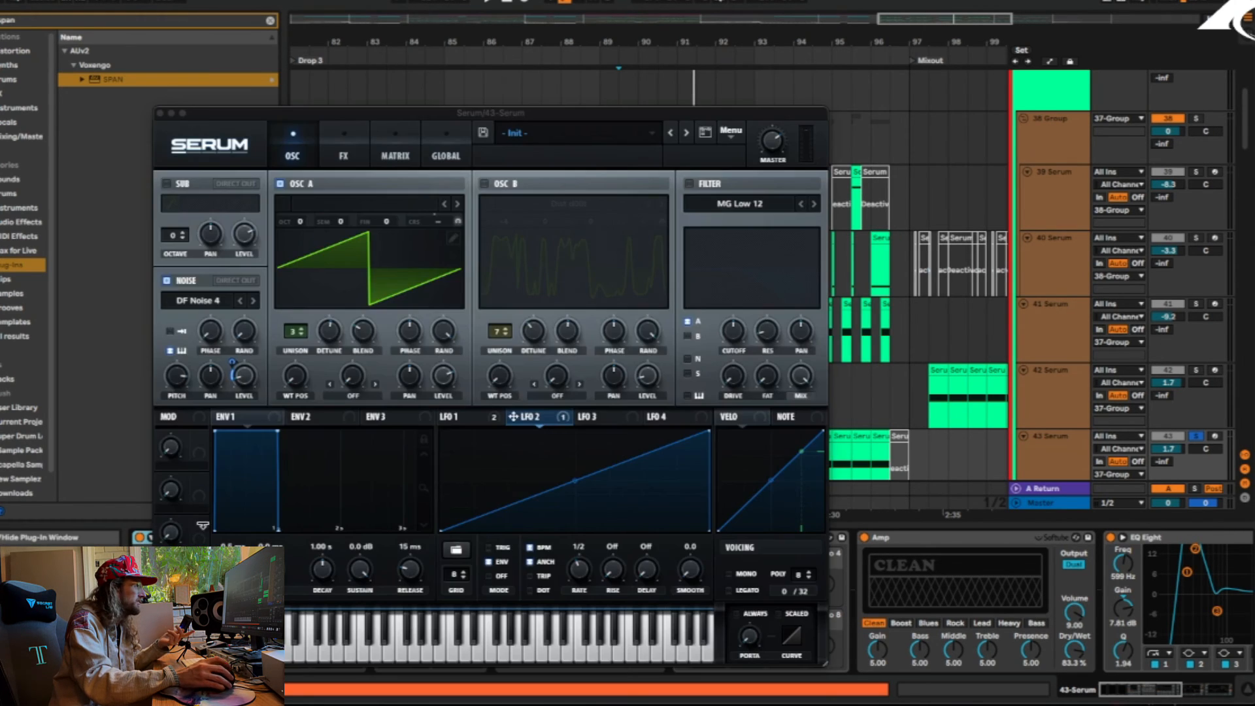
left_click(358, 143)
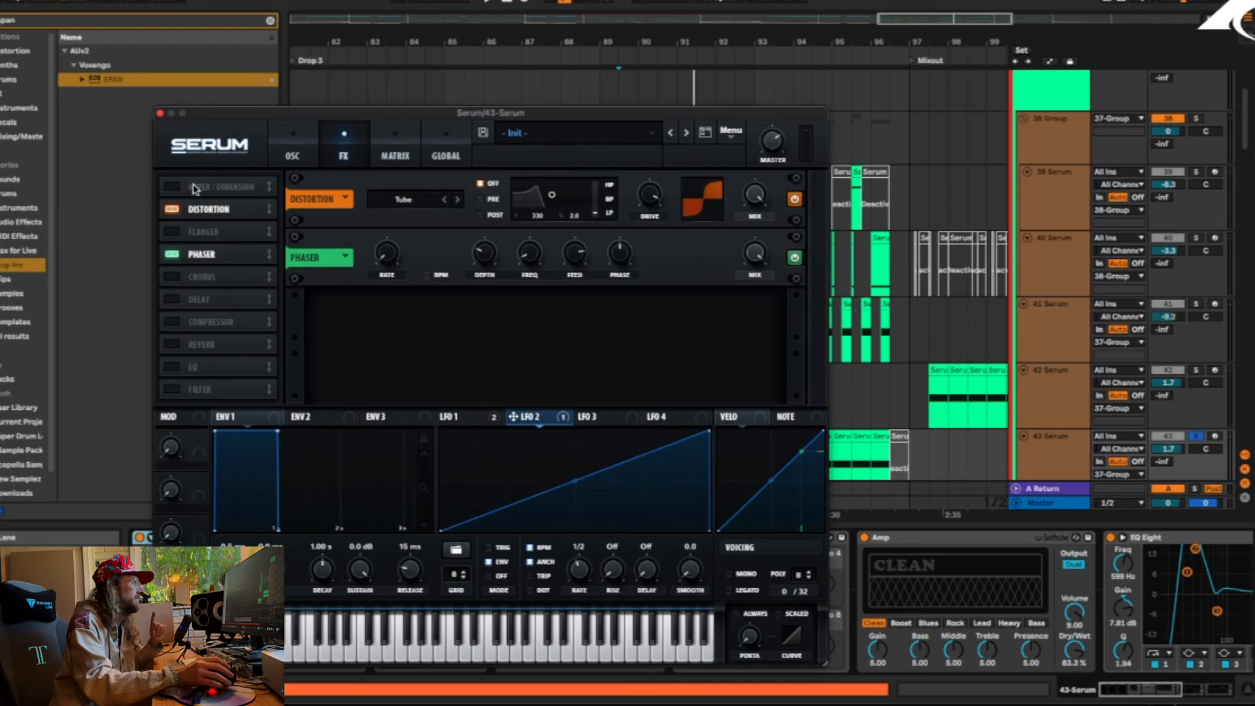
left_click(160, 114)
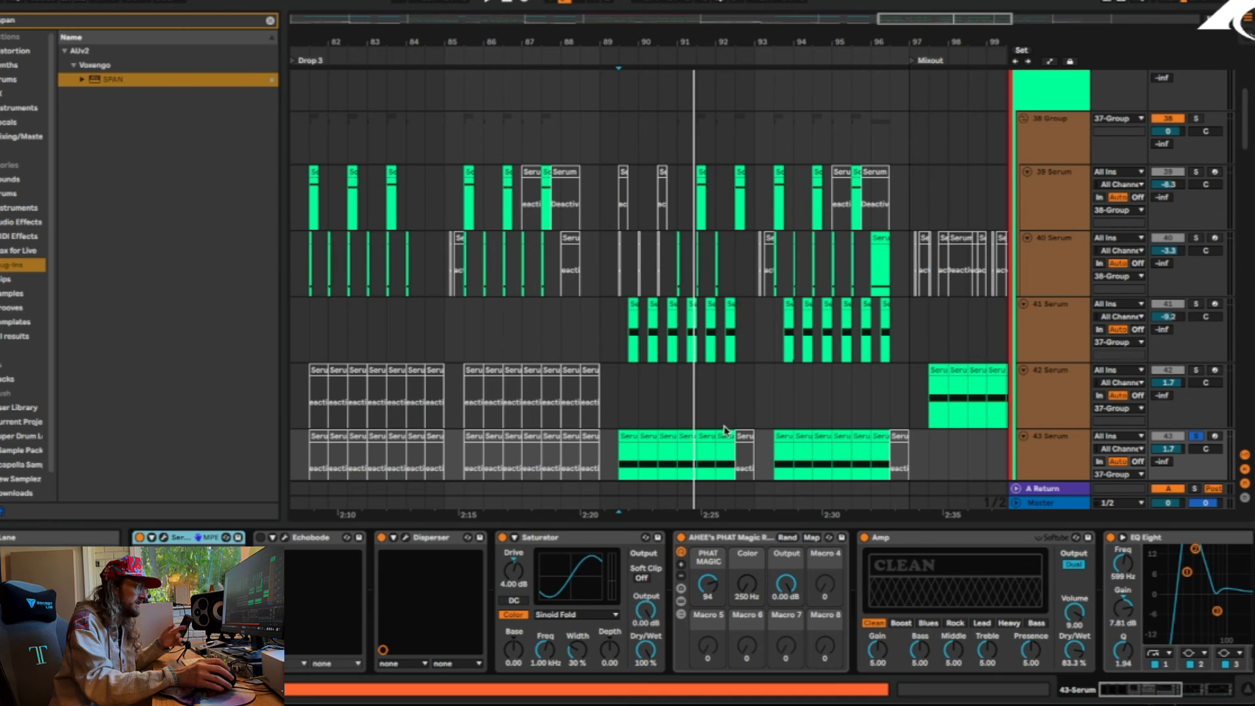
Play the soloed 43 Serum again and examine the two EQ Eights closing its effect chain
key("space")
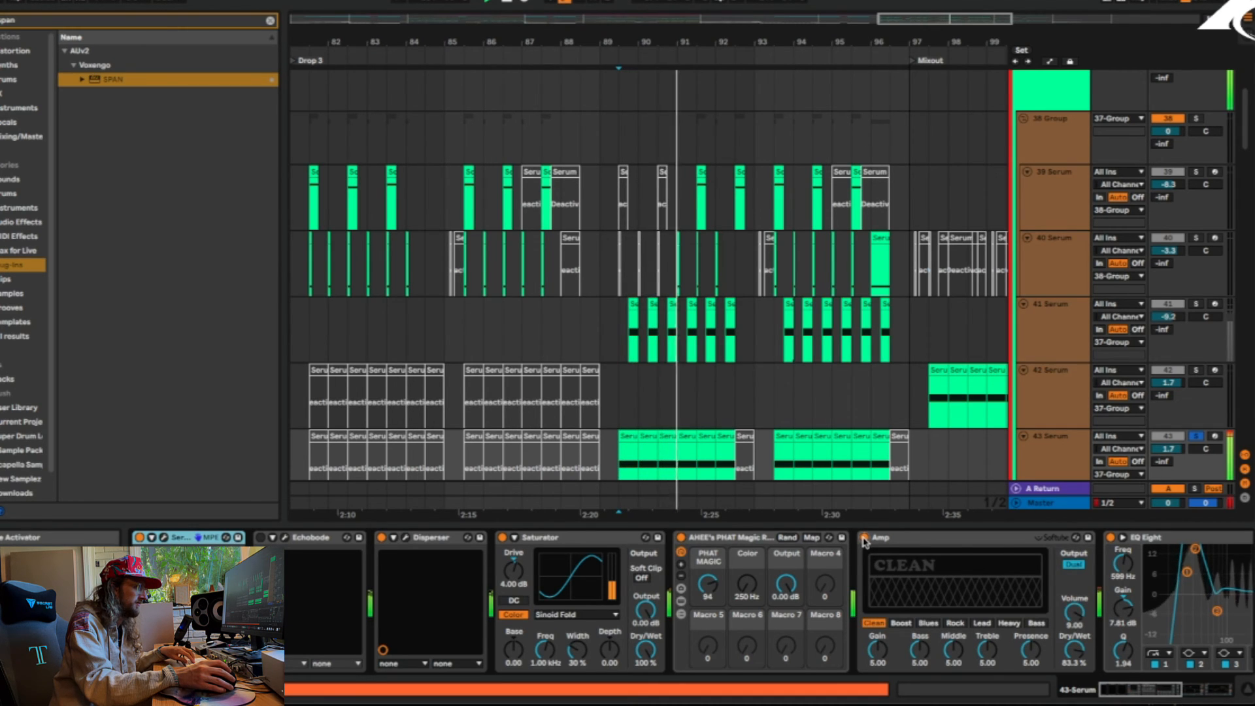
key("space")
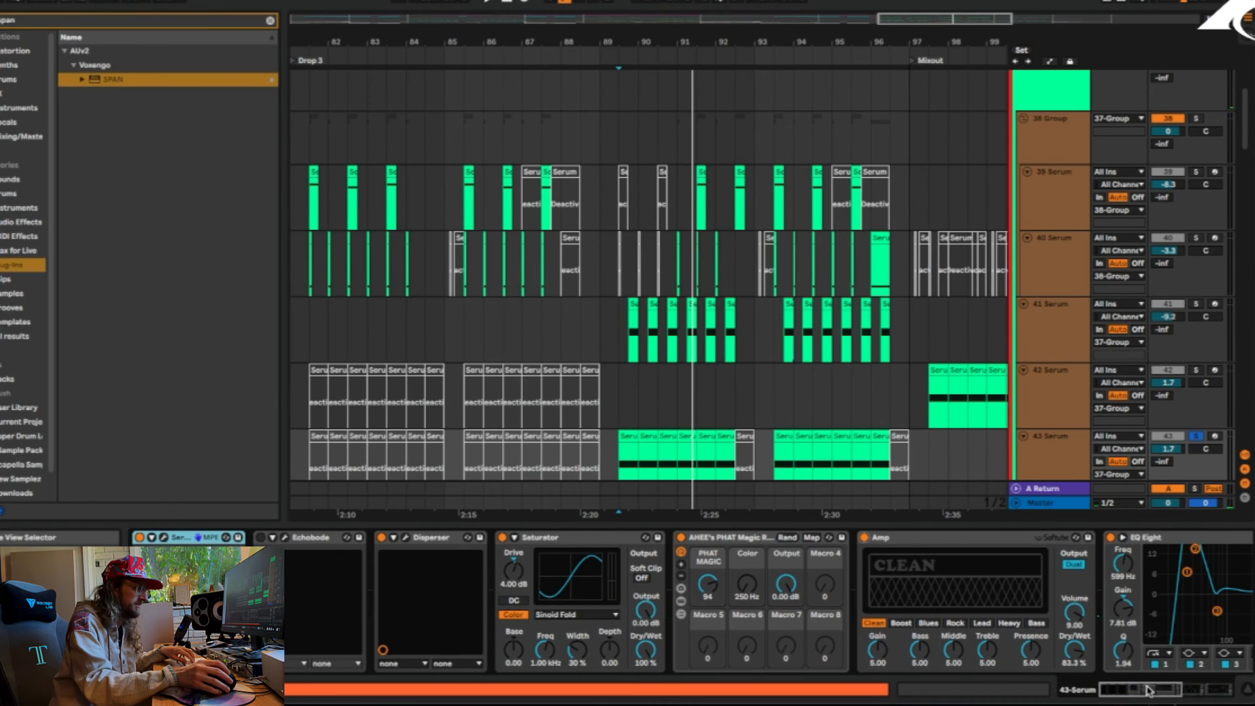
left_click(1193, 692)
left_click_drag(1193, 692, 1201, 693)
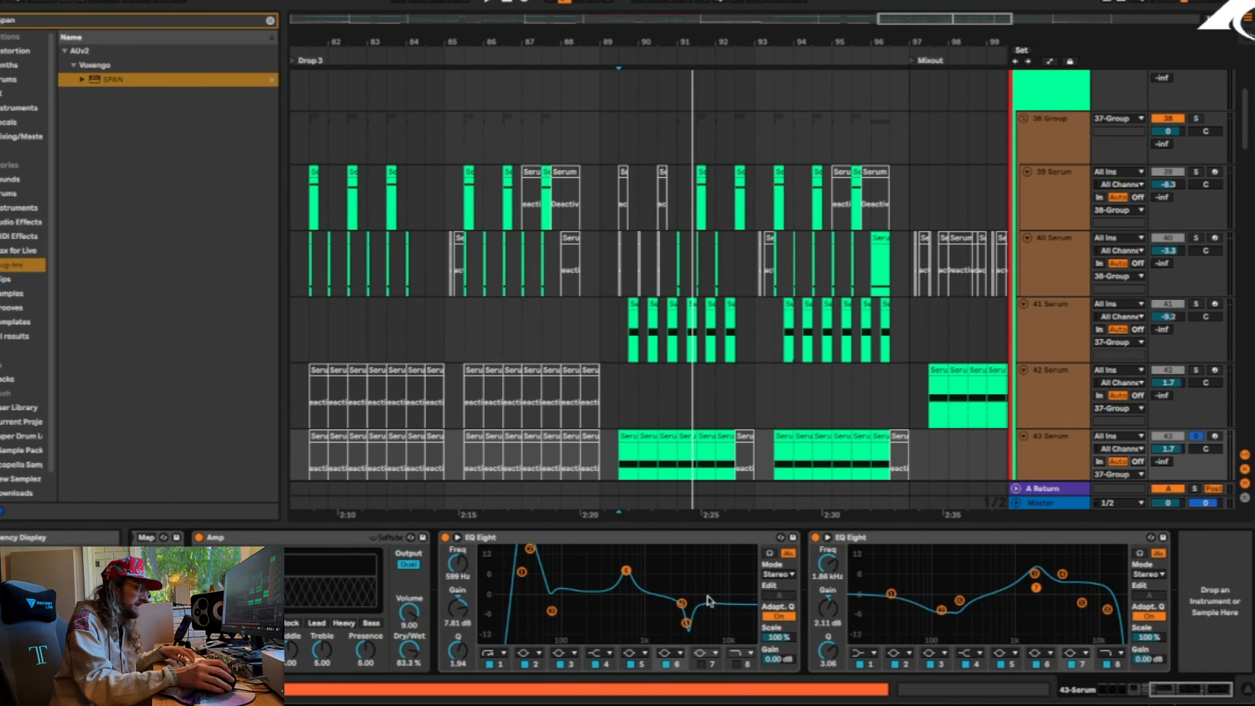
Check the frequency spectrum of the playing 43 Serum sound in SPAN on the Master track, and close the analyzer
left_click(1047, 503)
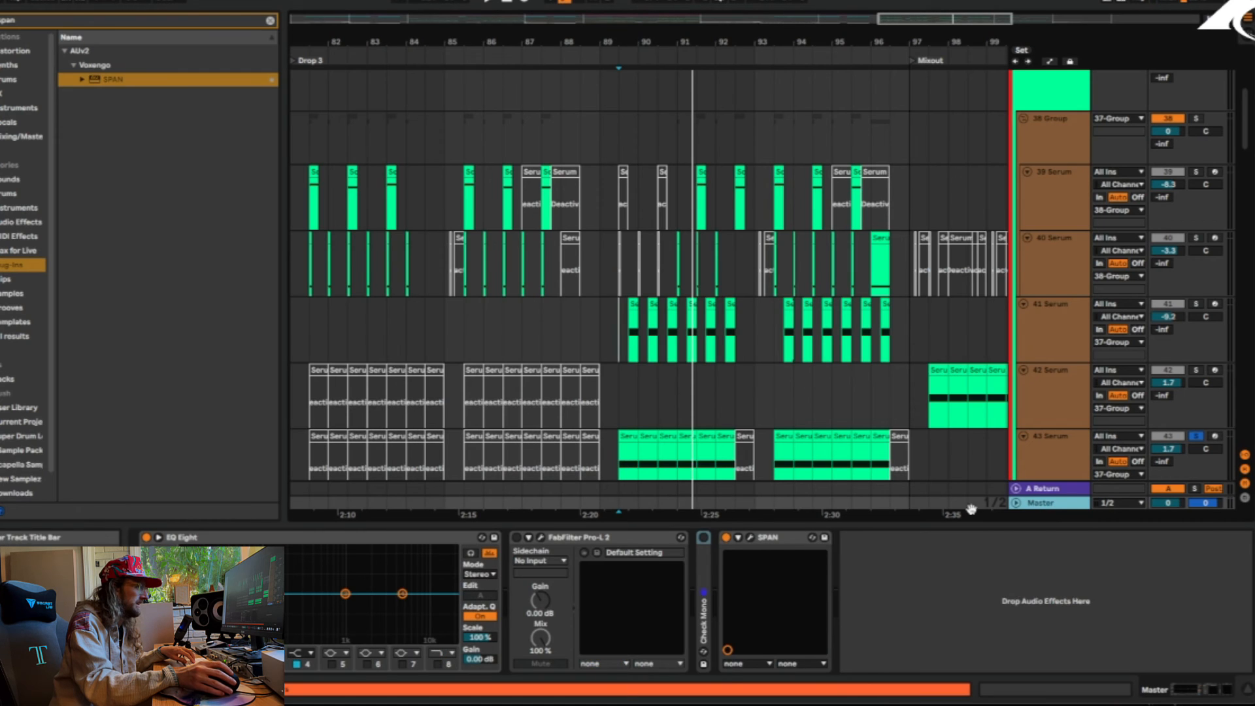
left_click(751, 537)
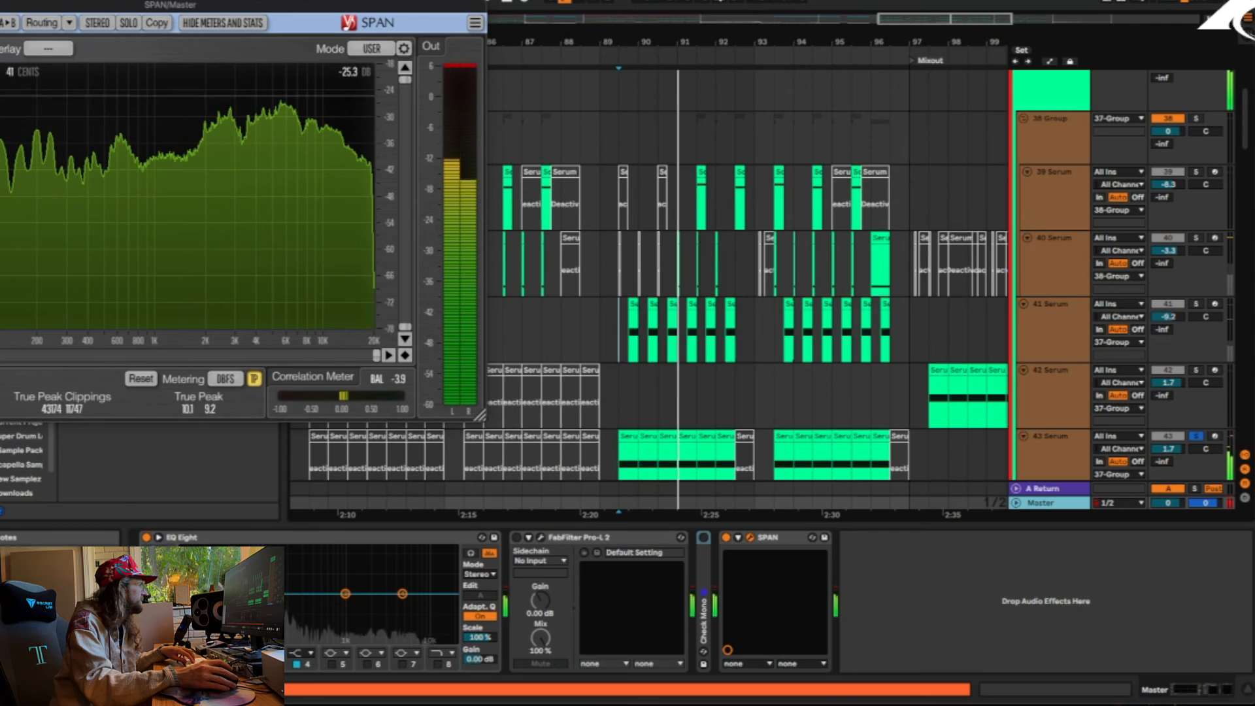
key("space")
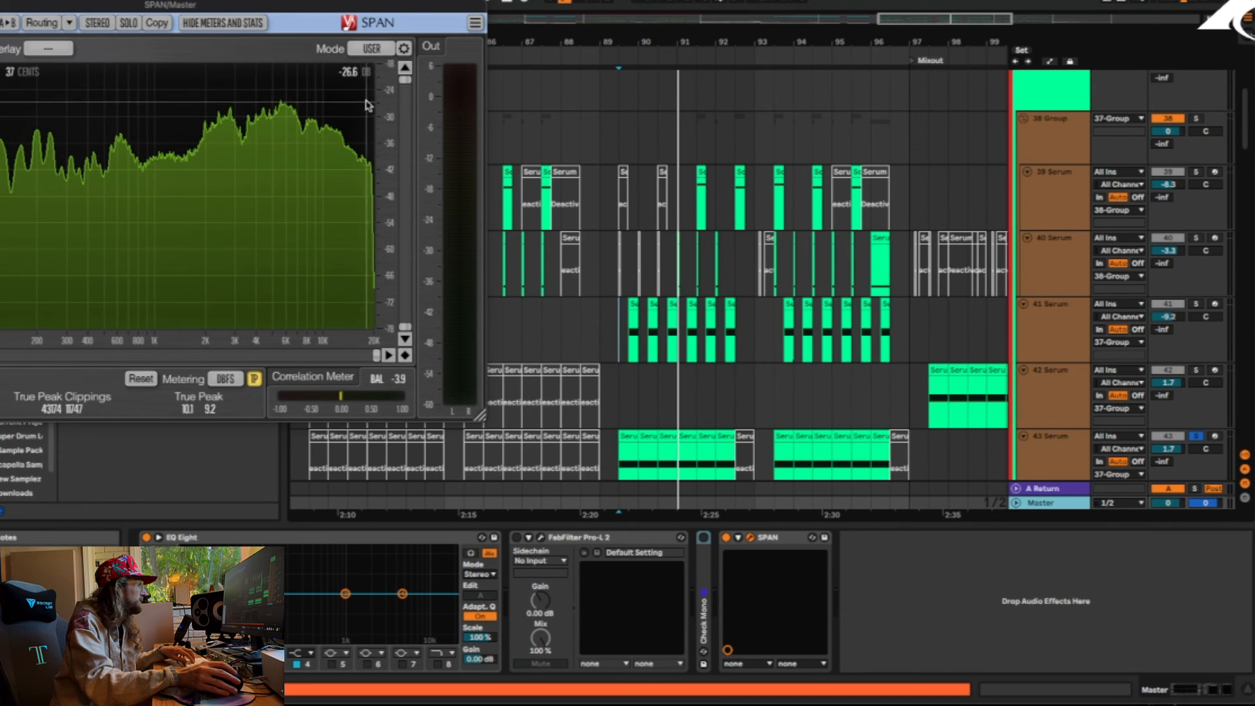
key("super+w")
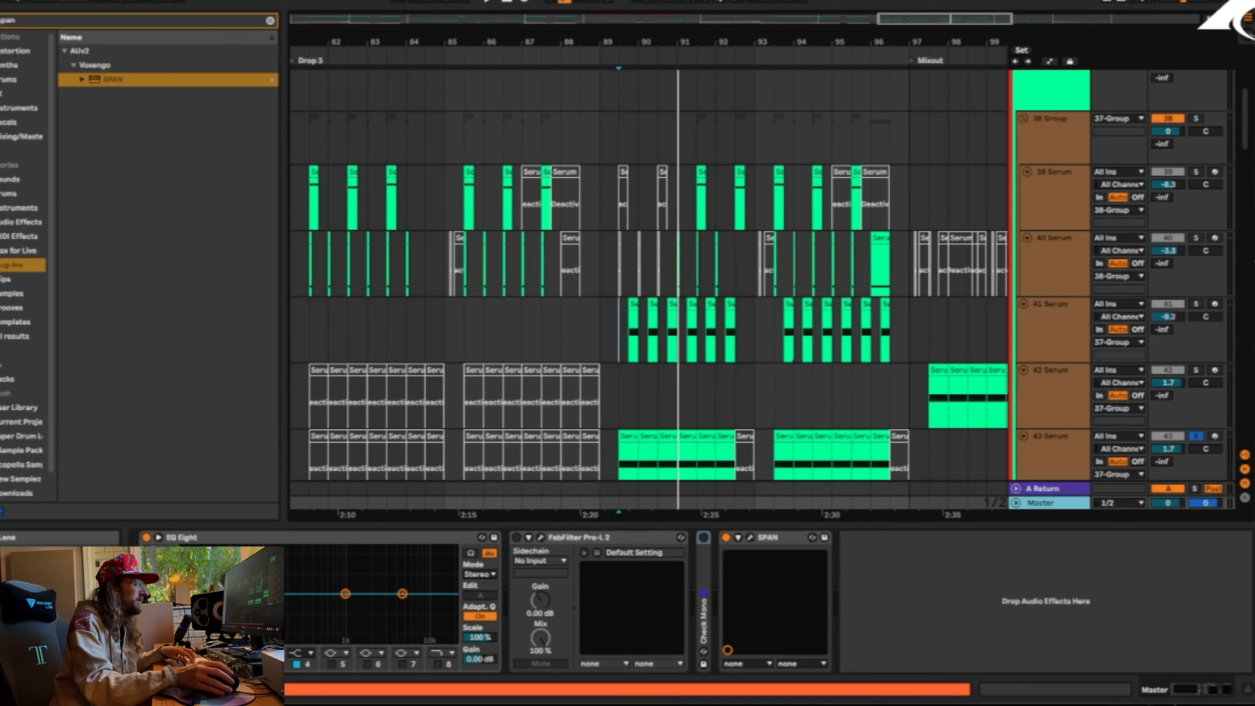
Clear the solo on 43 Serum and play all tracks together from just after bar 89
left_click(1197, 304)
key("space")
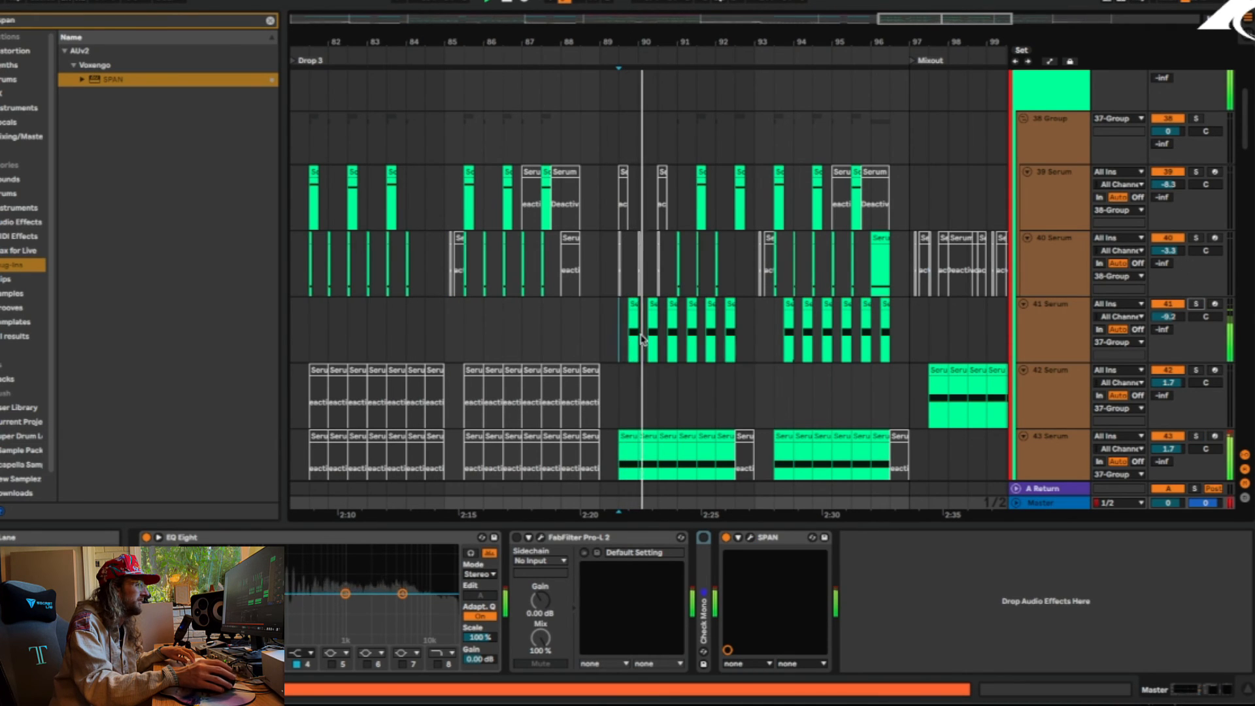
Solo track 68 Vital and display its effect chain with the EQ Eights and Drum OTT
scroll(1152, 352, "down", 20)
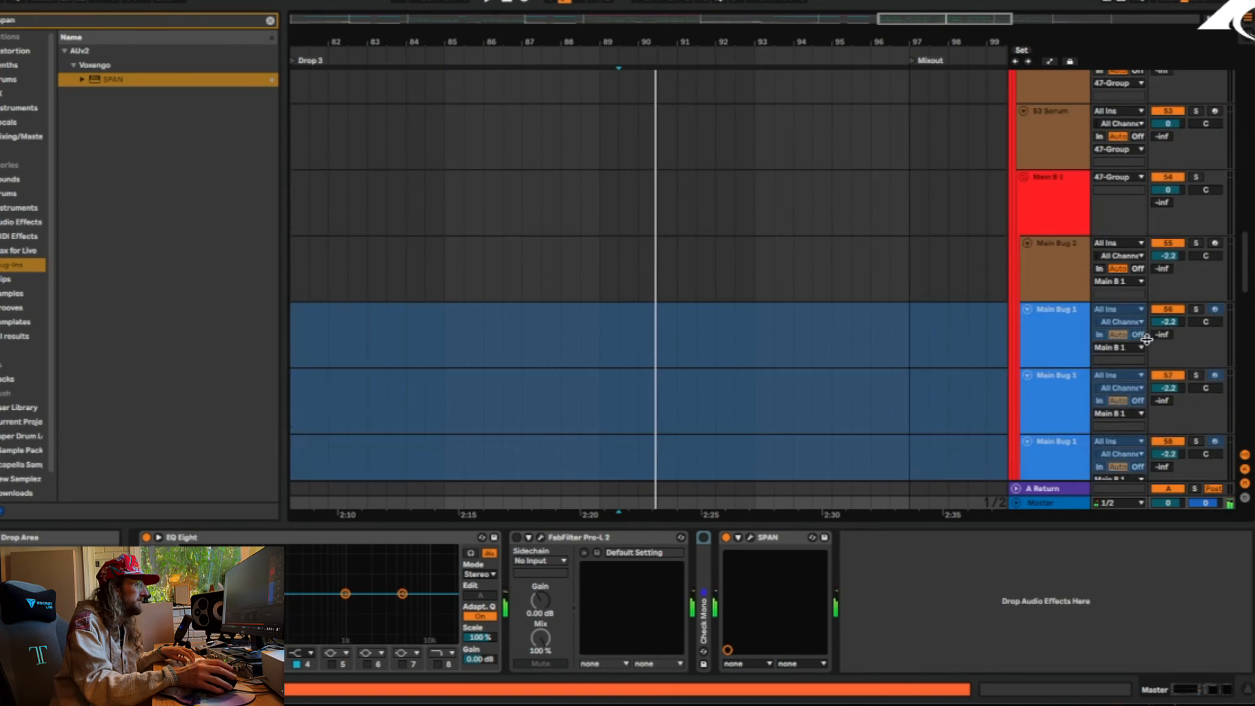
scroll(1145, 346, "down", 5)
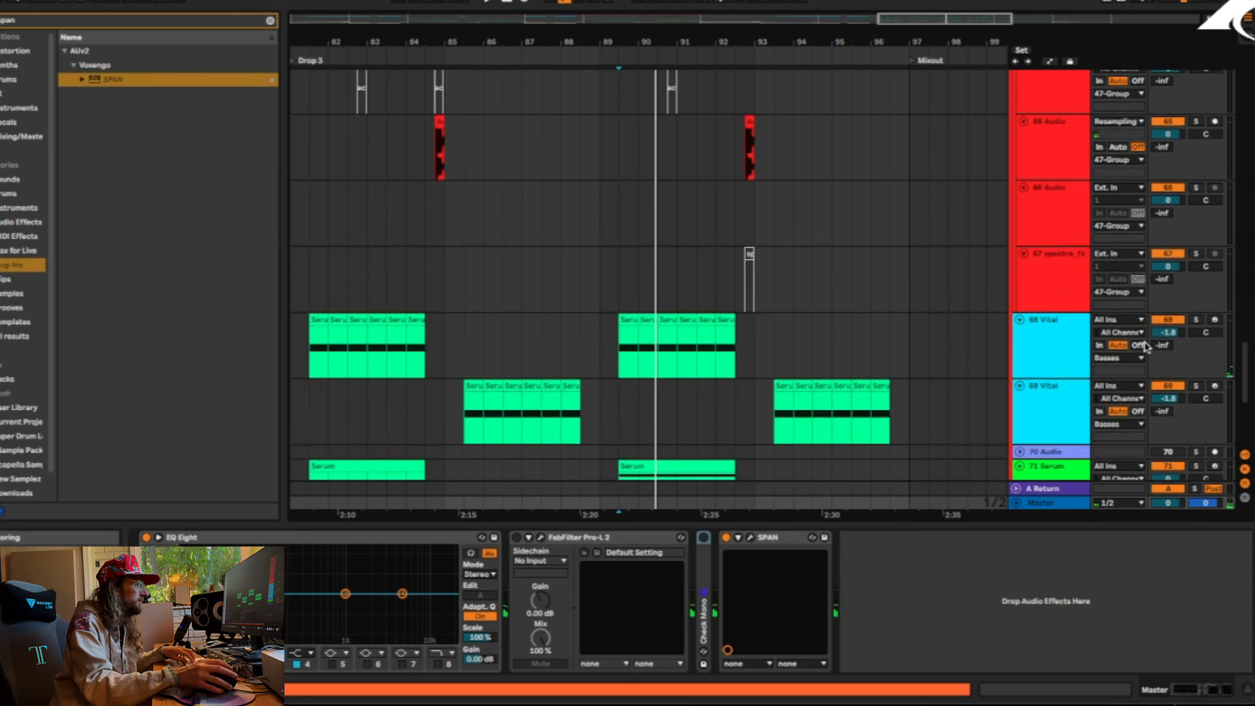
left_click(1195, 320)
left_click(1051, 342)
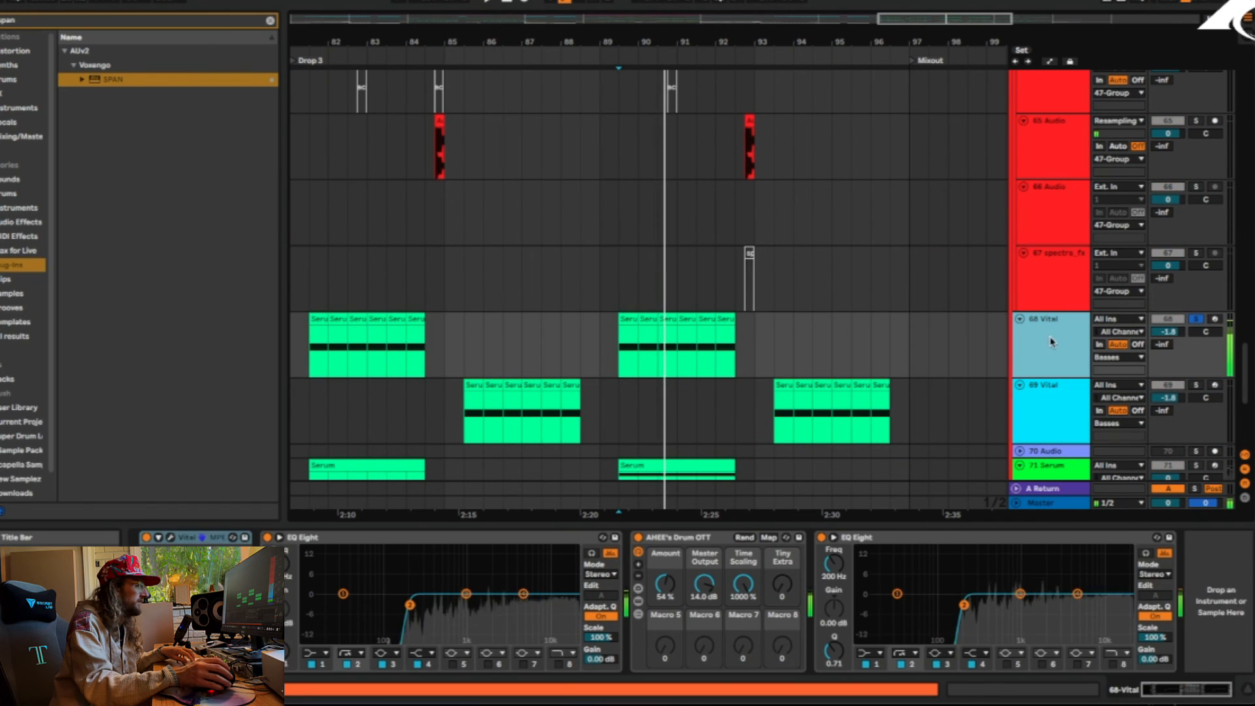
Solo 71 Serum, play it while toggling its Hi Hat Dancer 2 effect, and return to unsoloed 68 Vital
left_click(1196, 466)
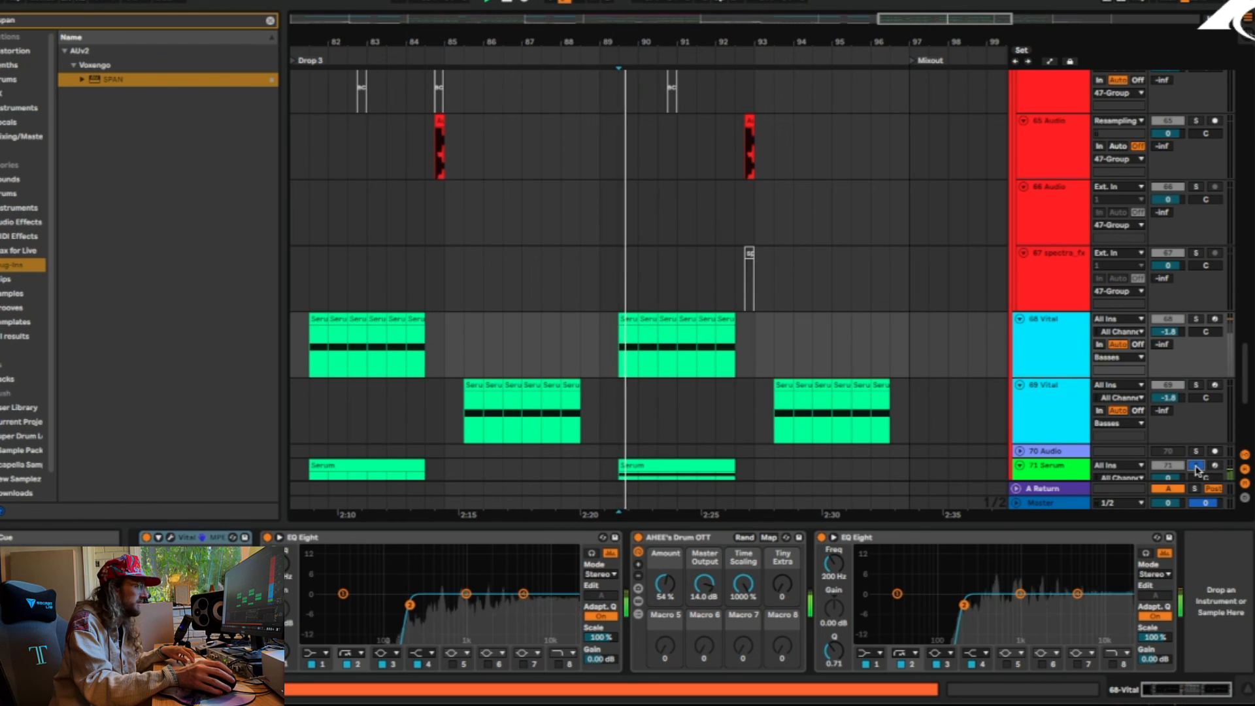
left_click(1053, 469)
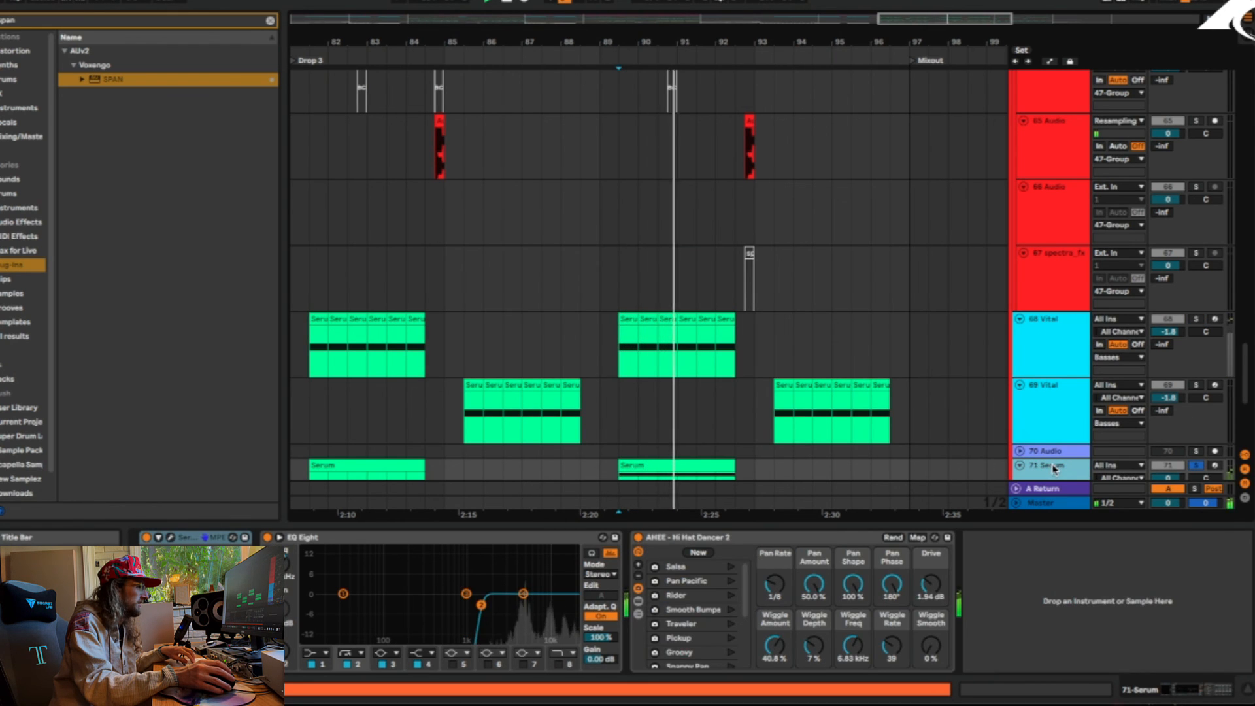
left_click(638, 538)
key("space")
left_click(638, 538)
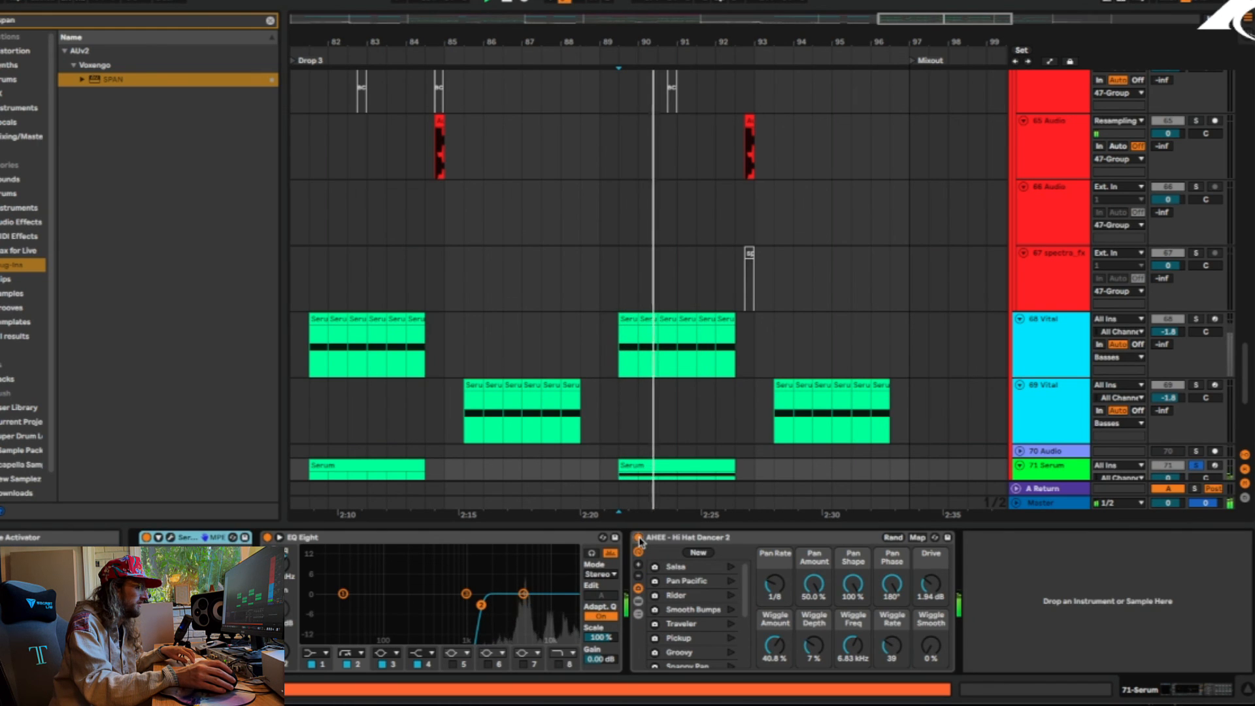
key("space")
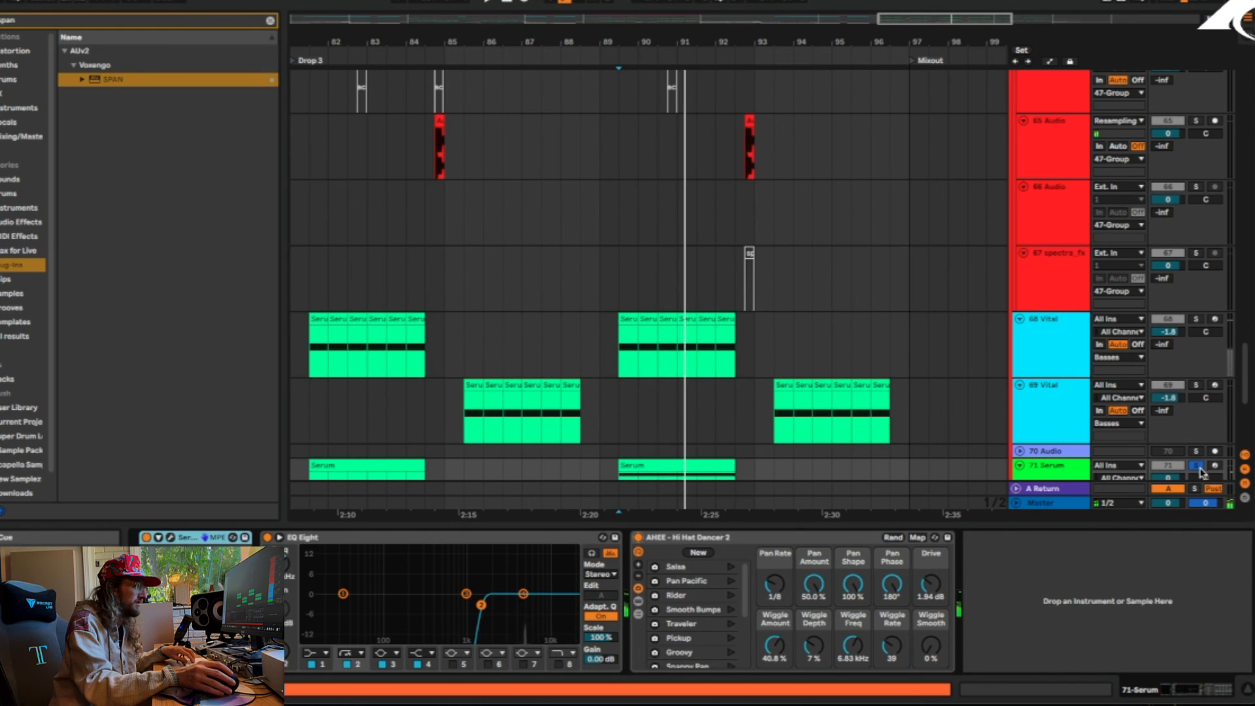
left_click(1197, 466)
left_click(1042, 343)
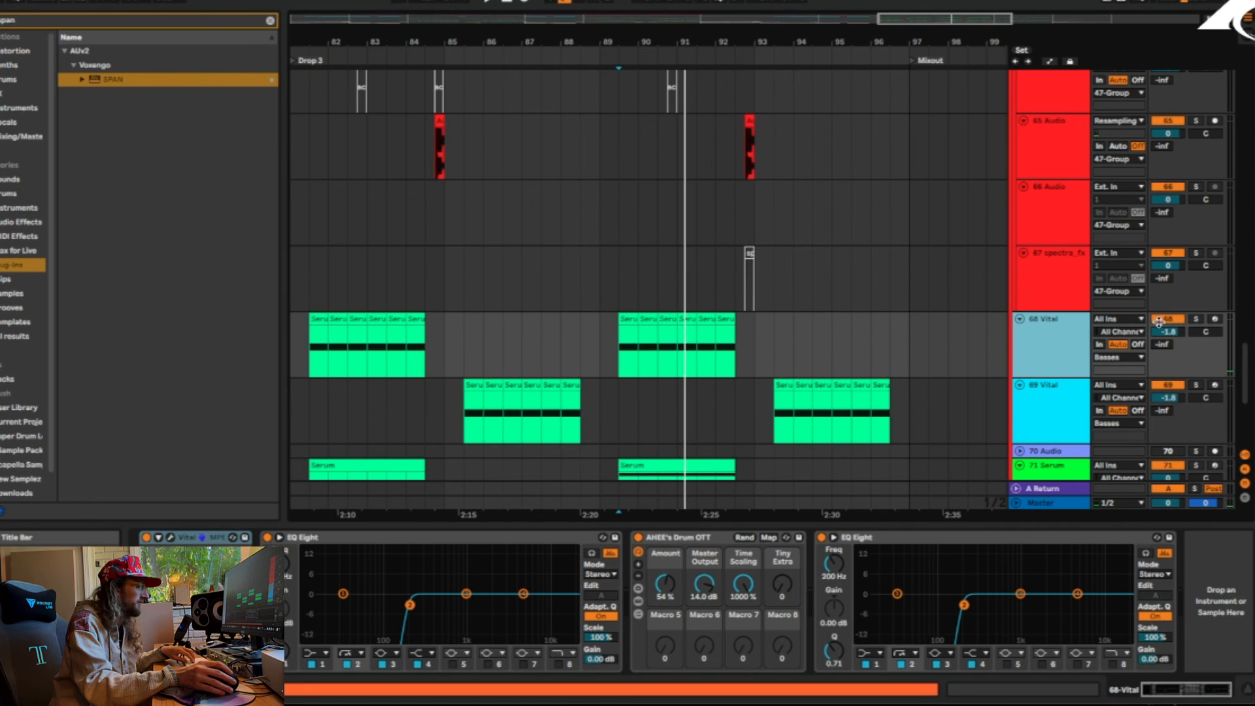
Play the soloed 65 Audio clip near bar 93, followed by the soloed 62 Serum clip just before it
scroll(711, 400, "up", 8)
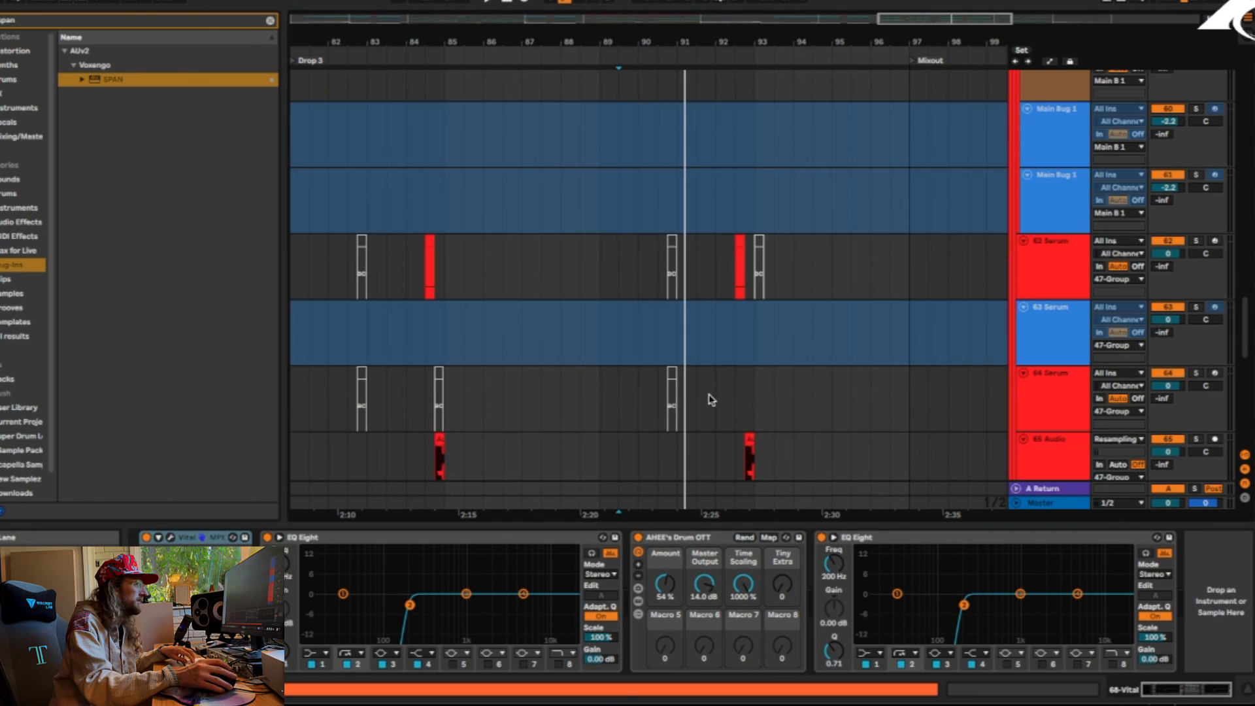
left_click(755, 445)
key("space")
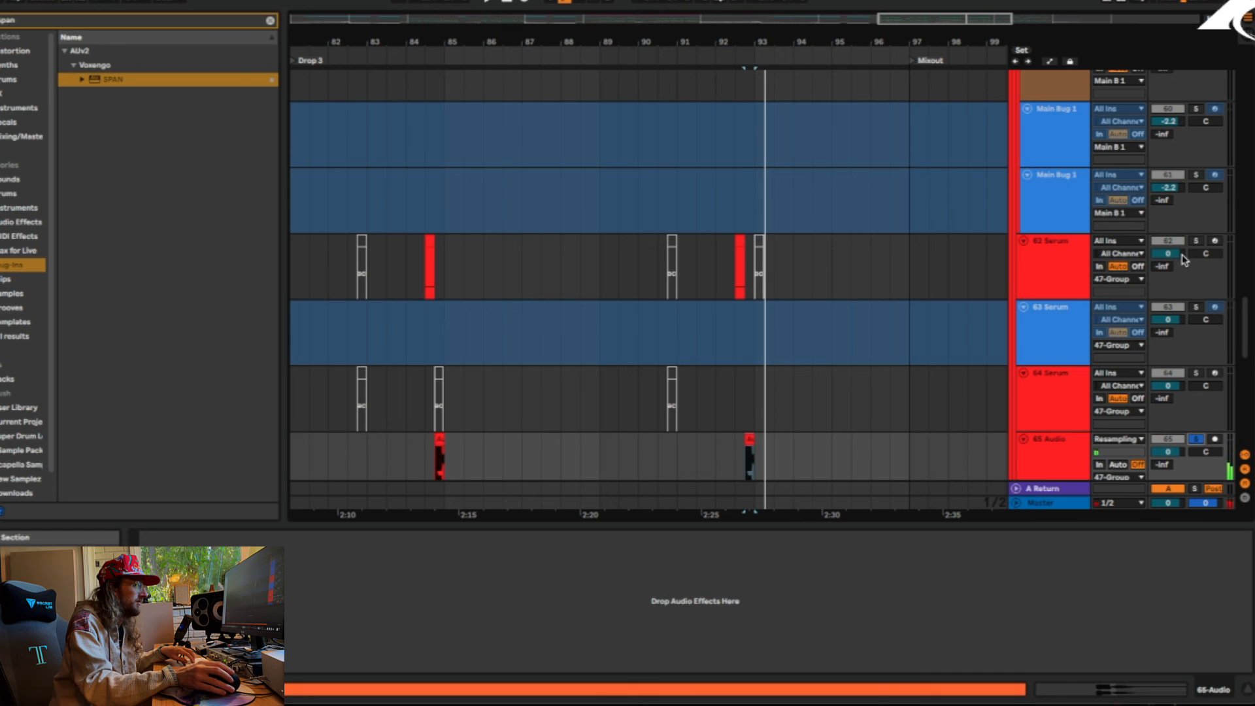
left_click(724, 274)
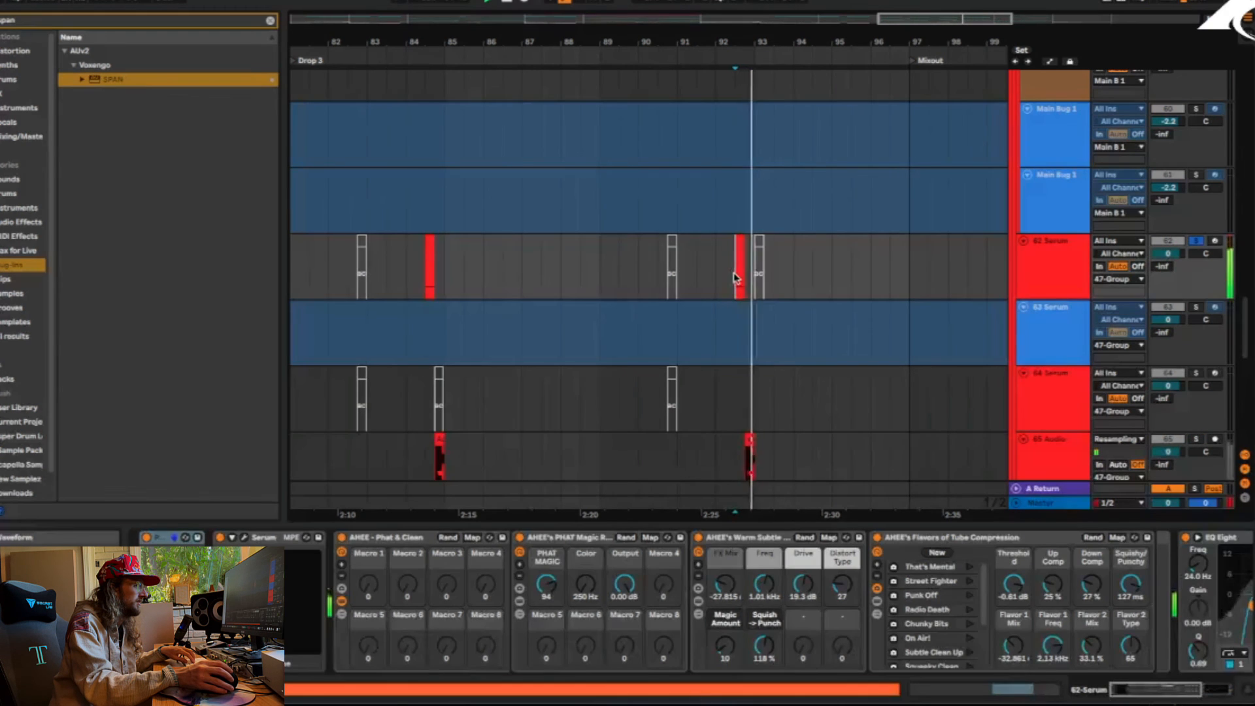
Clear the solo on 62 Serum and collapse the Basses group
scroll(849, 314, "up", 15)
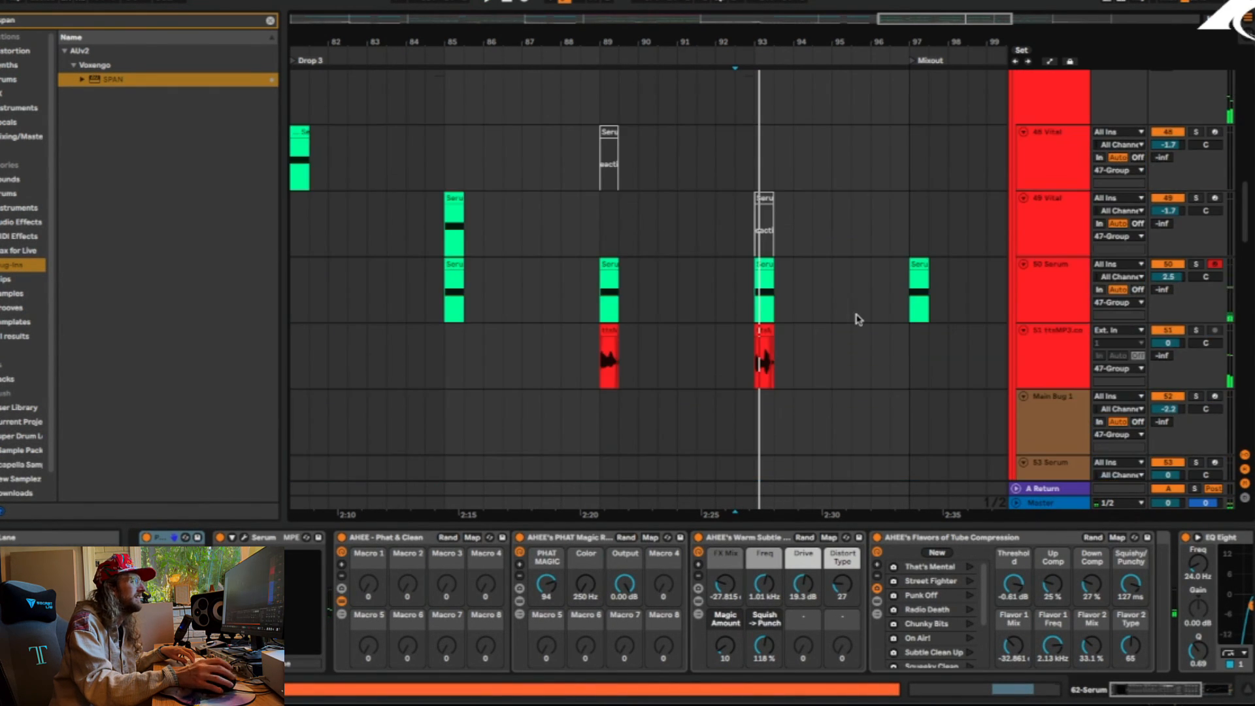
scroll(994, 209, "up", 3)
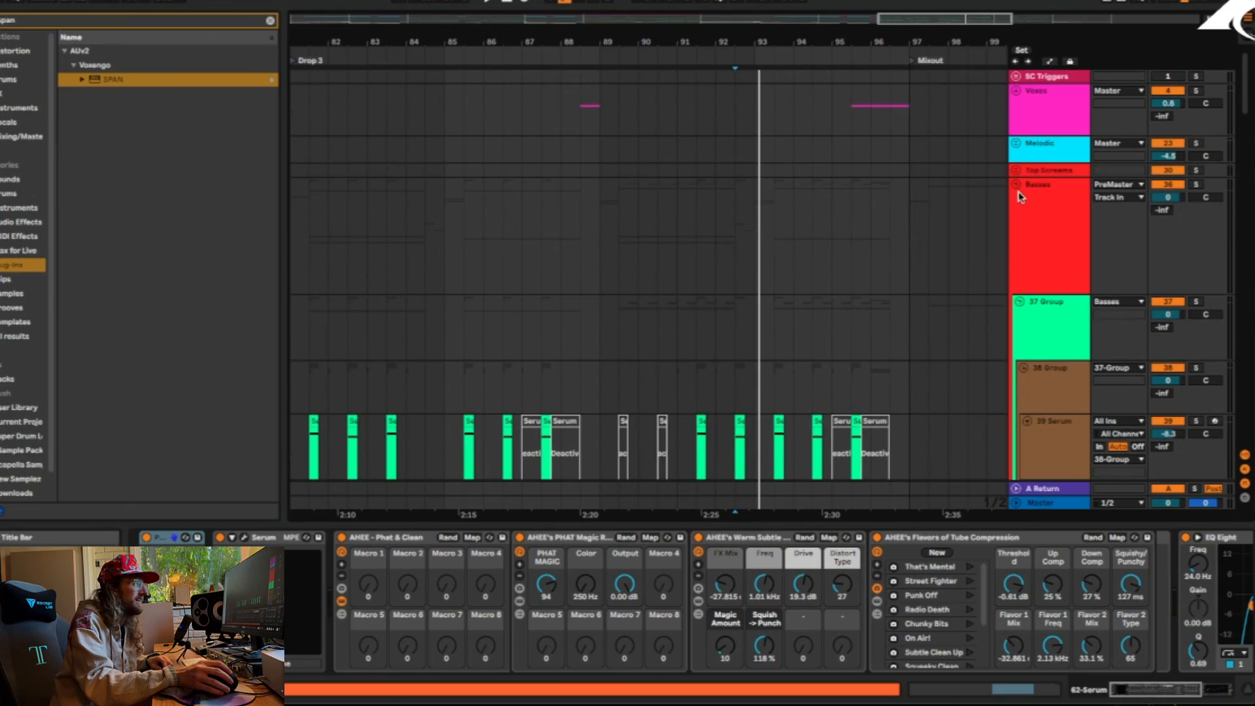
left_click(1017, 186)
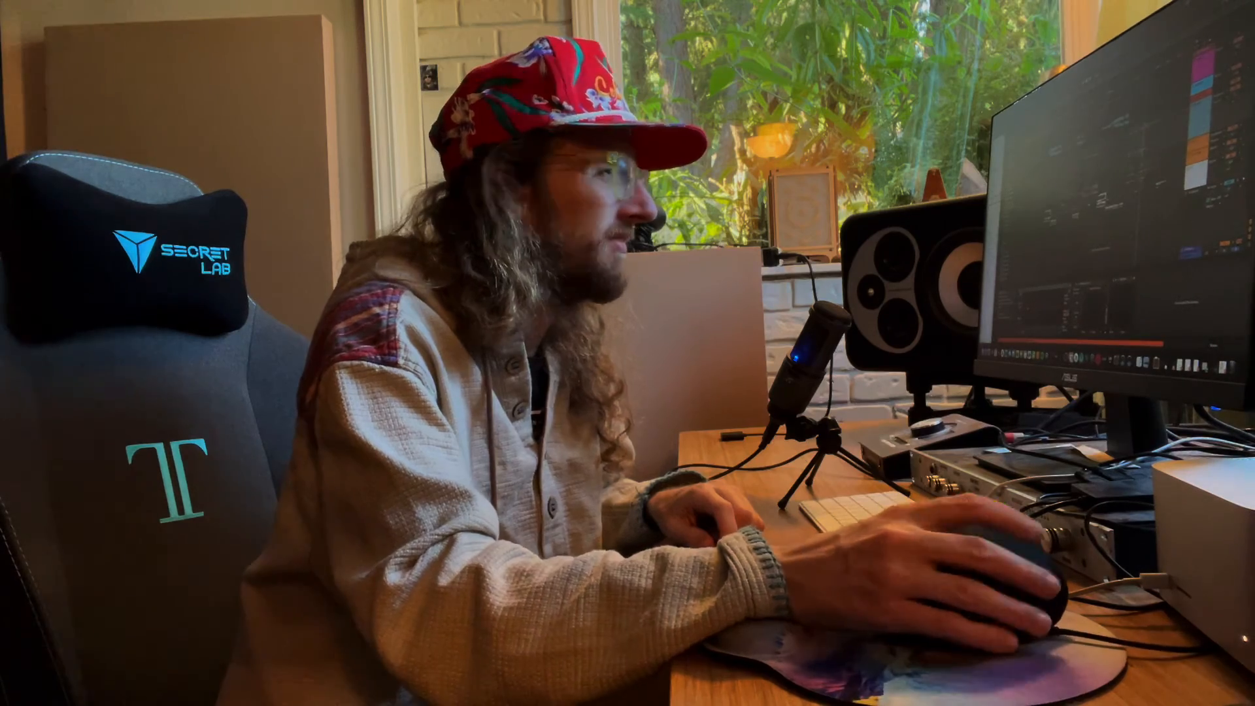